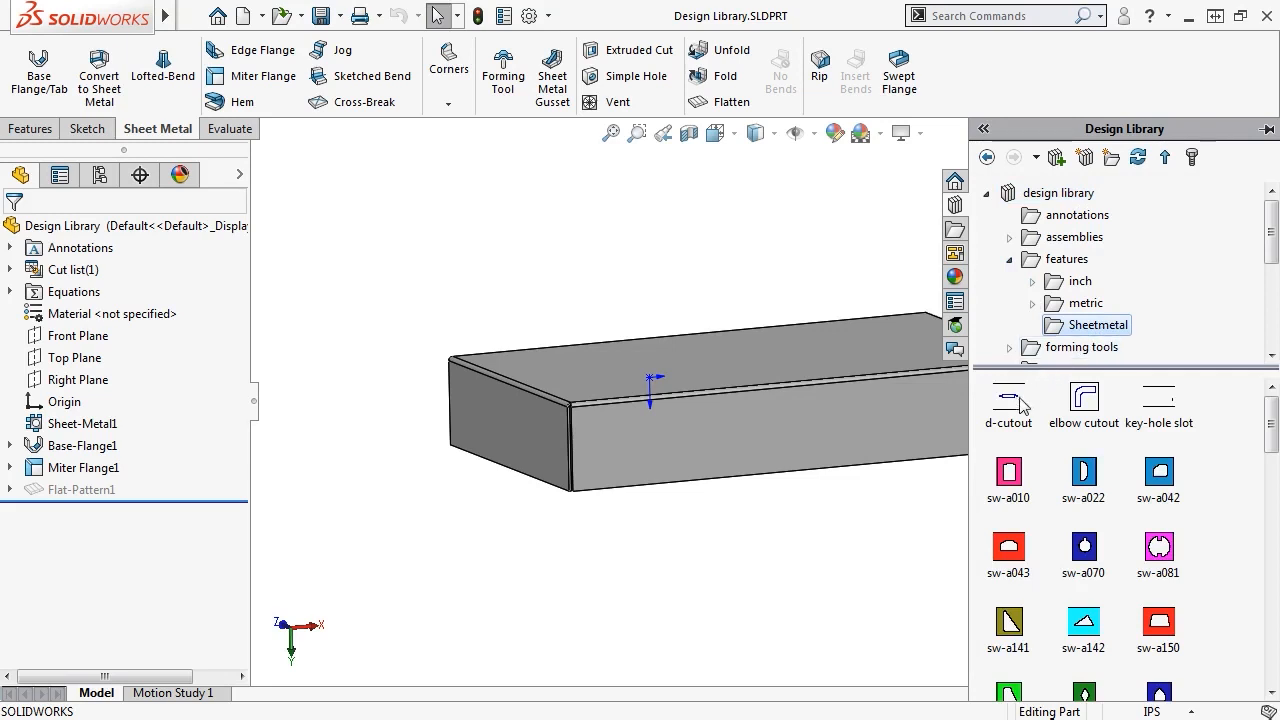
Step: Place the d-cutout library feature on the long front flange face and dimension its centreline 2 in from the near vertical corner edge
left_click_drag(1018, 408, 780, 428)
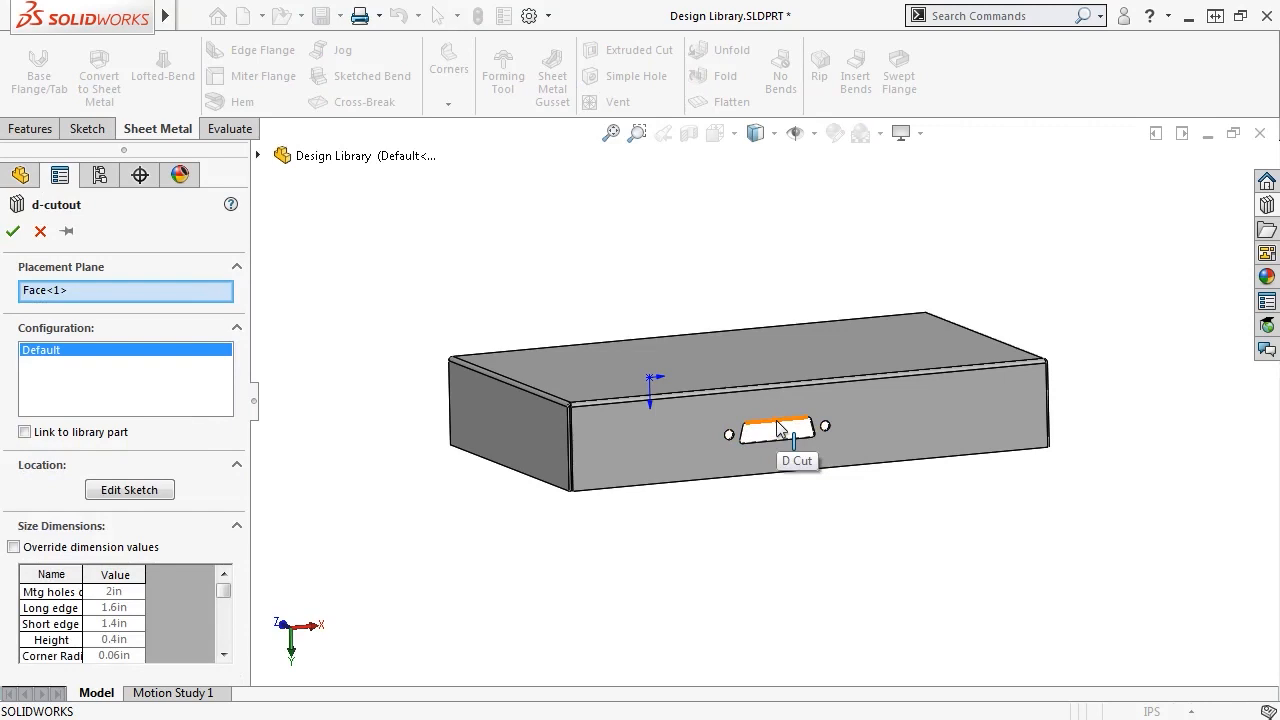
left_click(146, 490)
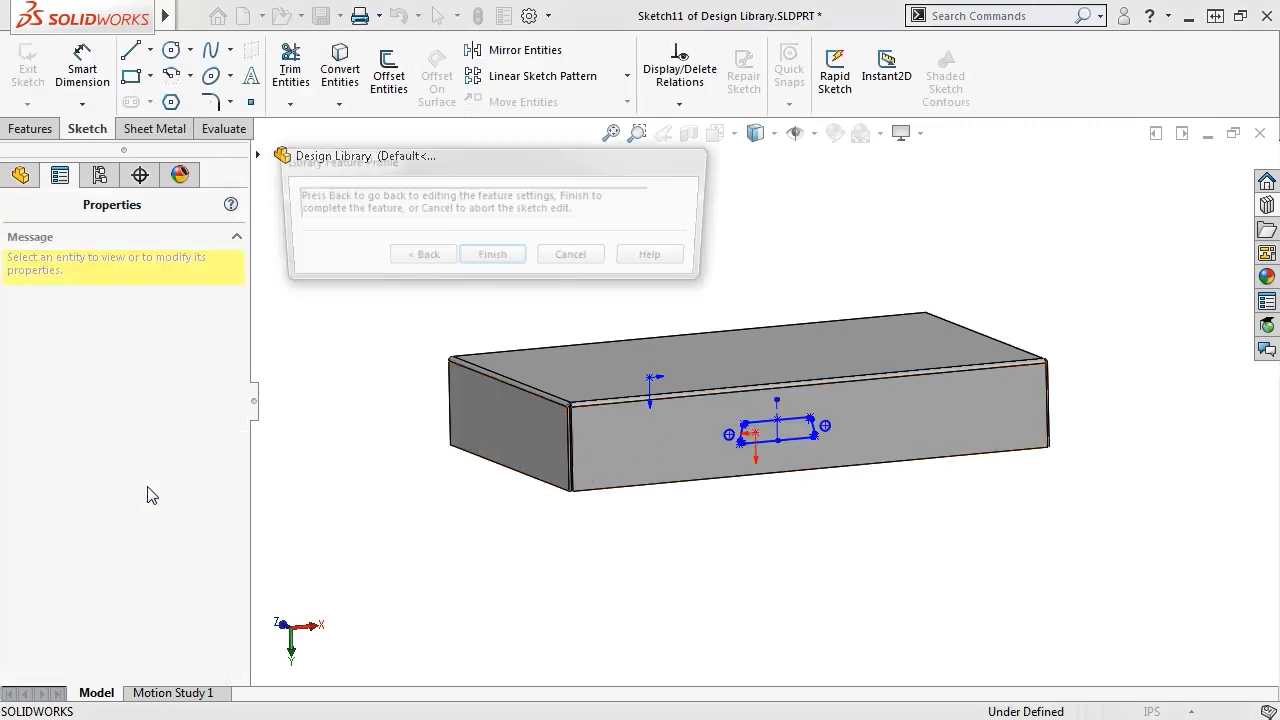
left_click(82, 72)
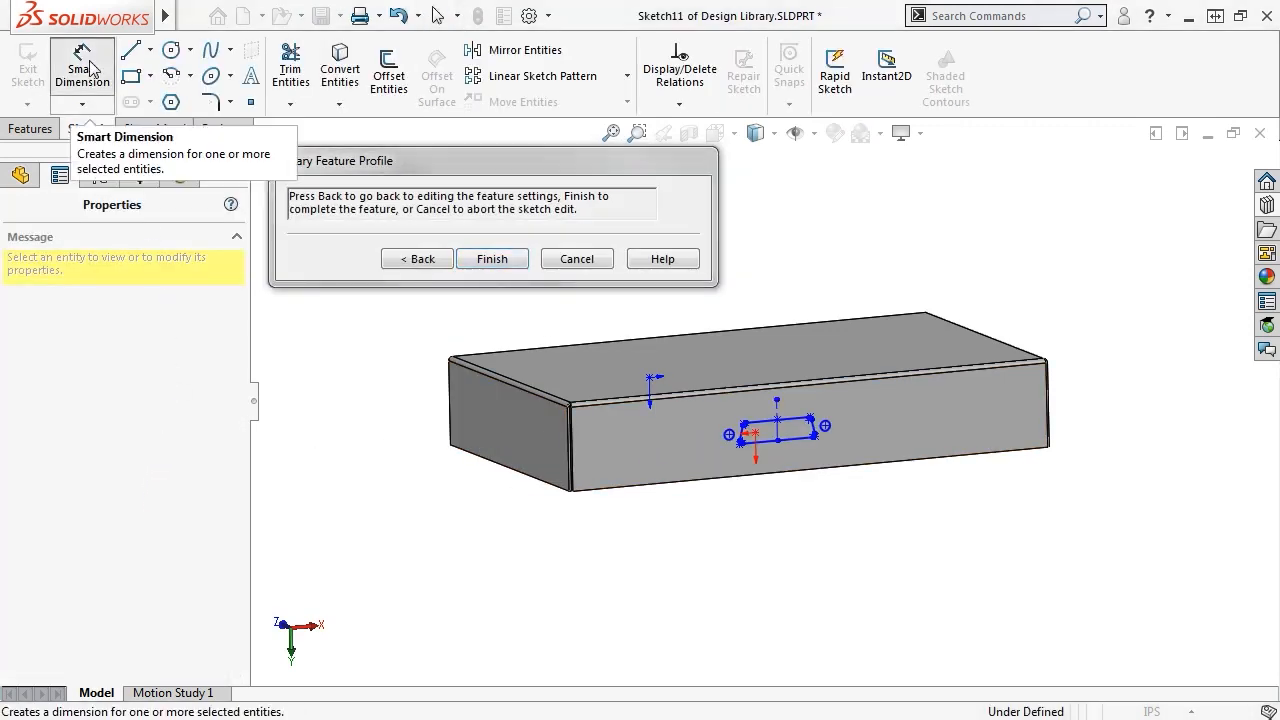
left_click(777, 425)
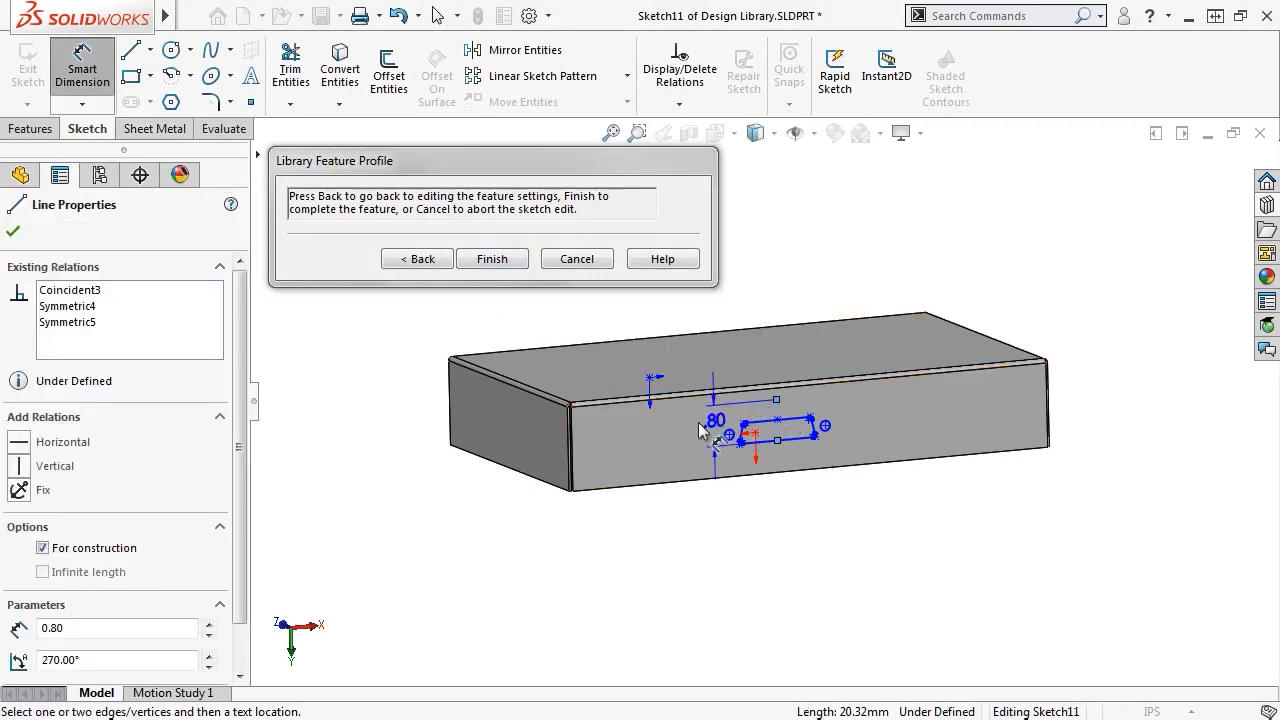
left_click(573, 440)
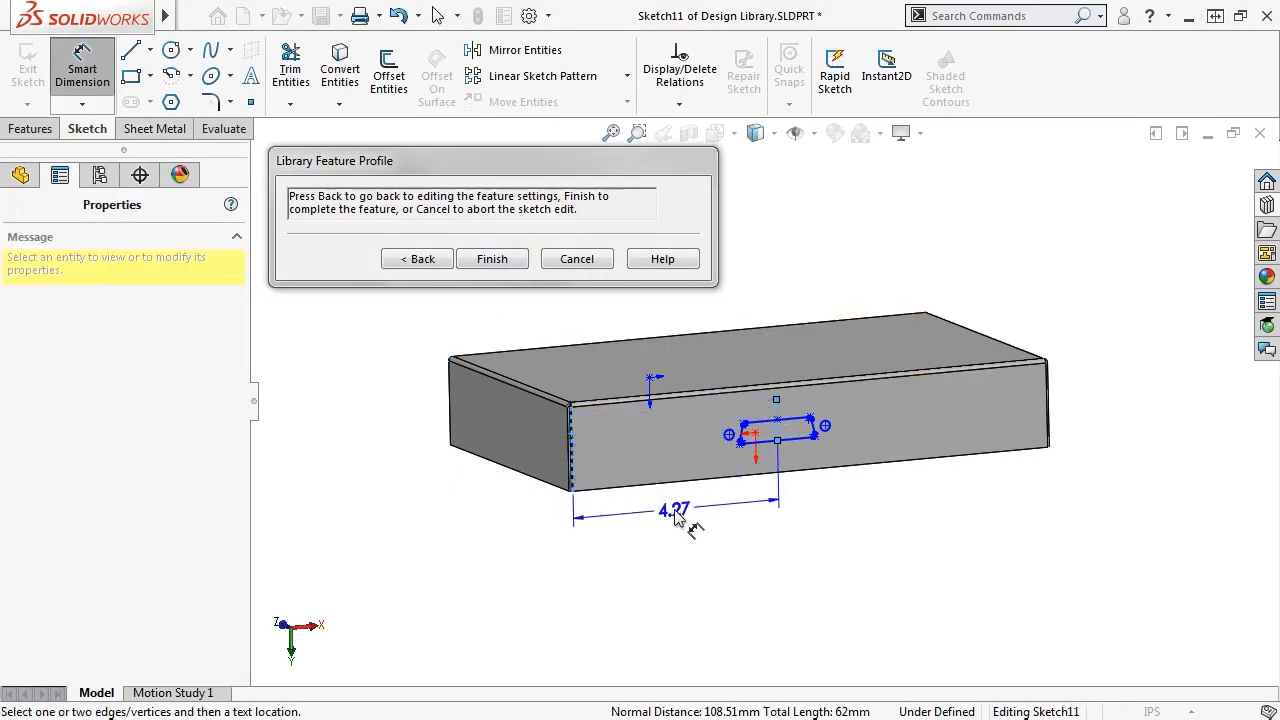
left_click(676, 515)
type("2")
key("Return")
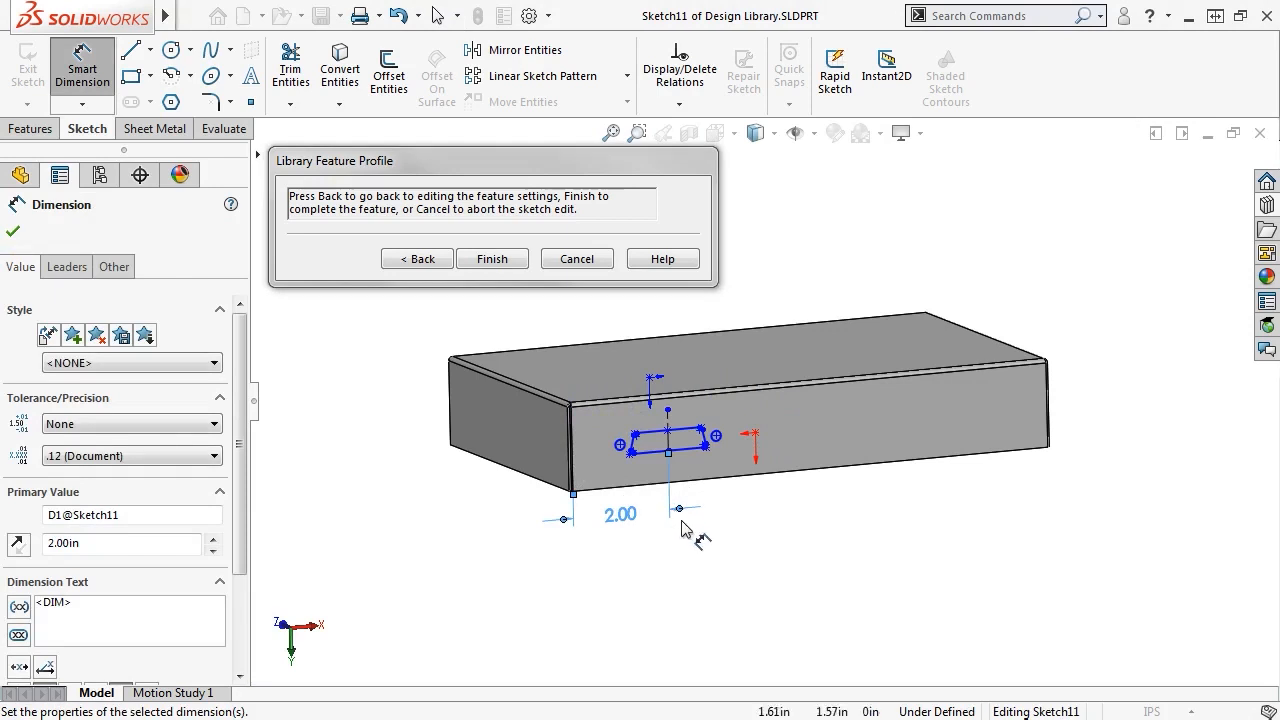
key("Escape")
left_click(425, 258)
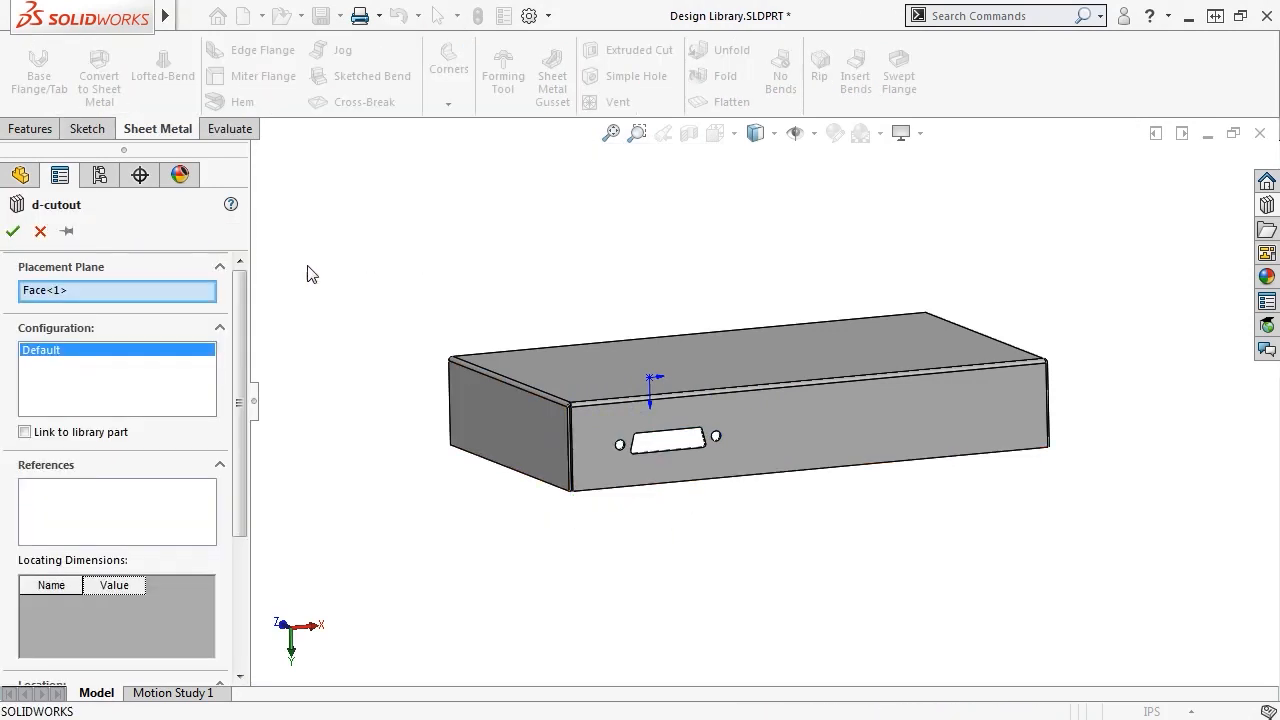
Step: Override the d-cutout's library dimensions, setting the mounting hole distance to 2.25 in, and finish the feature
left_click_drag(240, 285, 243, 415)
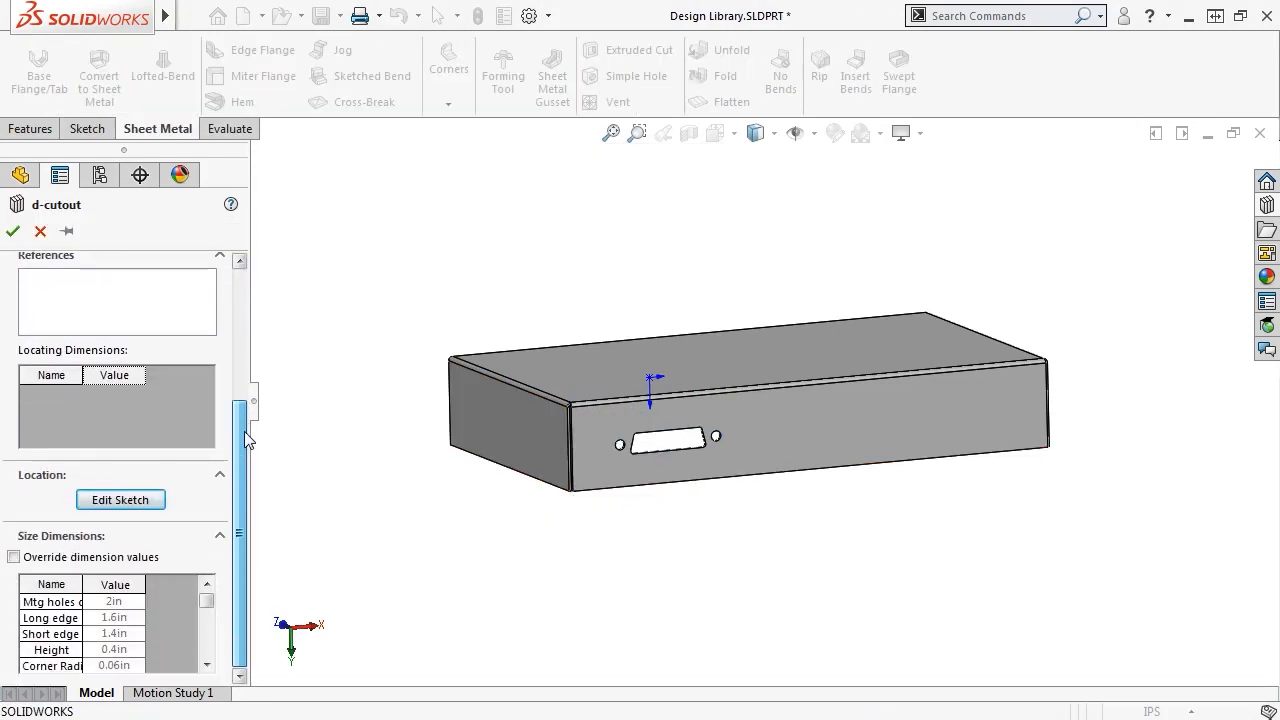
left_click(13, 557)
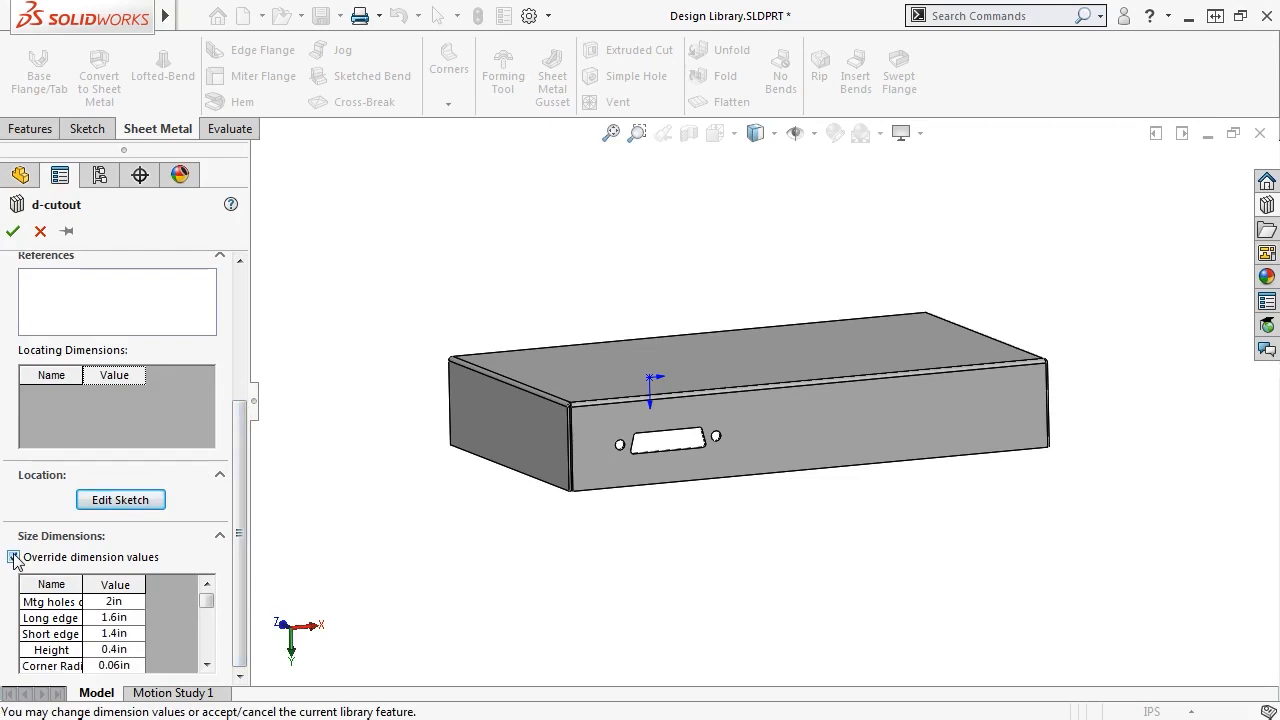
left_click(119, 603)
type("2.25")
key("Return")
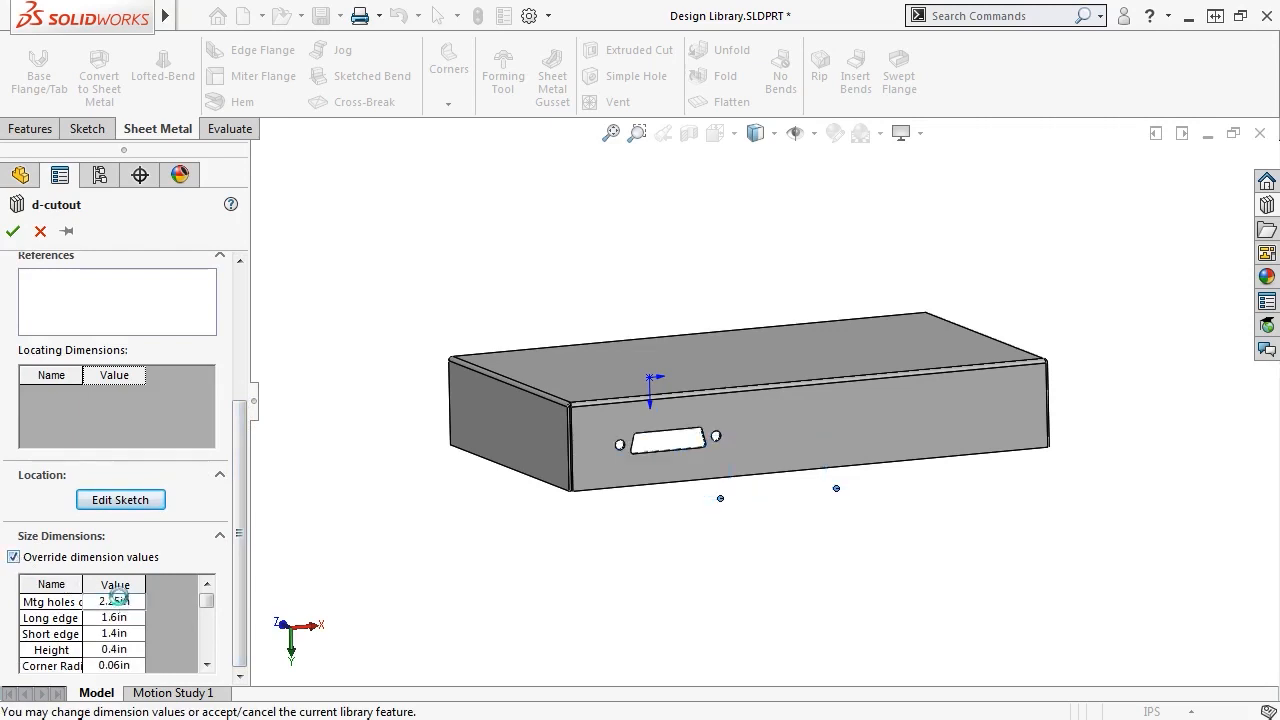
left_click(13, 233)
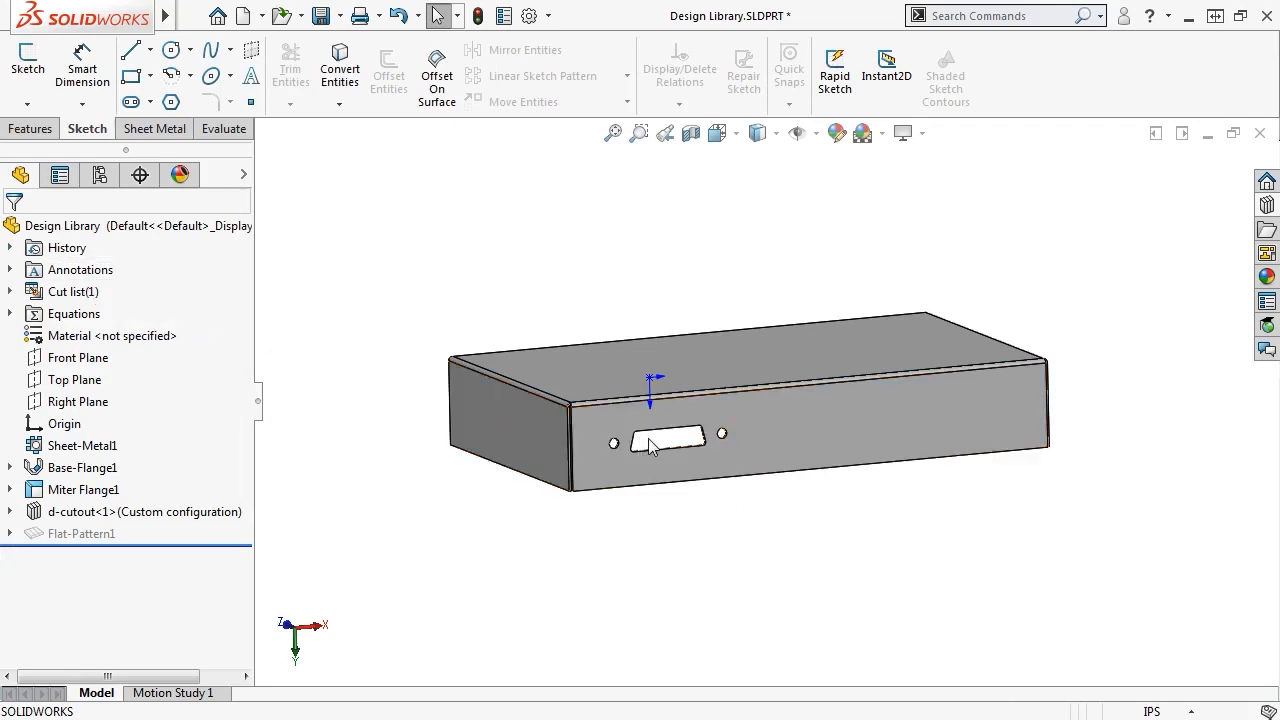
scroll(650, 445, "down", 2)
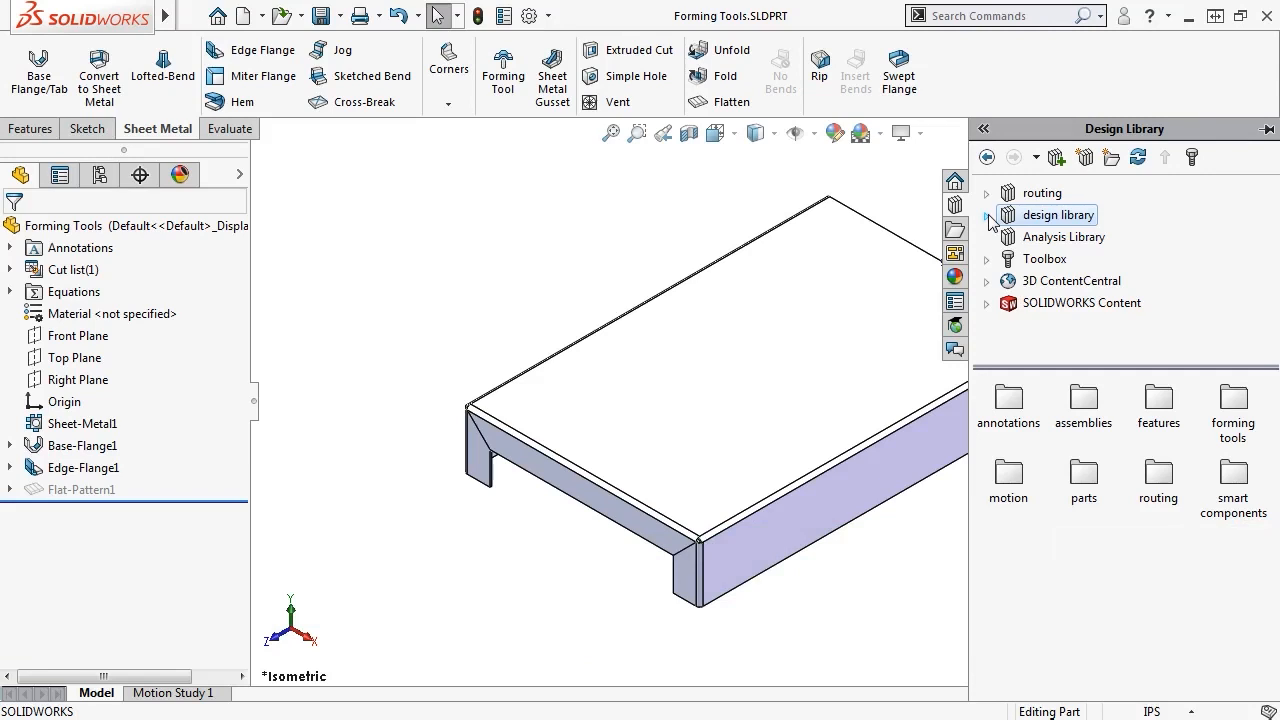
Step: Insert the dimple forming tool from the design library's embosses folder onto the top face, near the front corner
left_click(987, 216)
left_click(1008, 284)
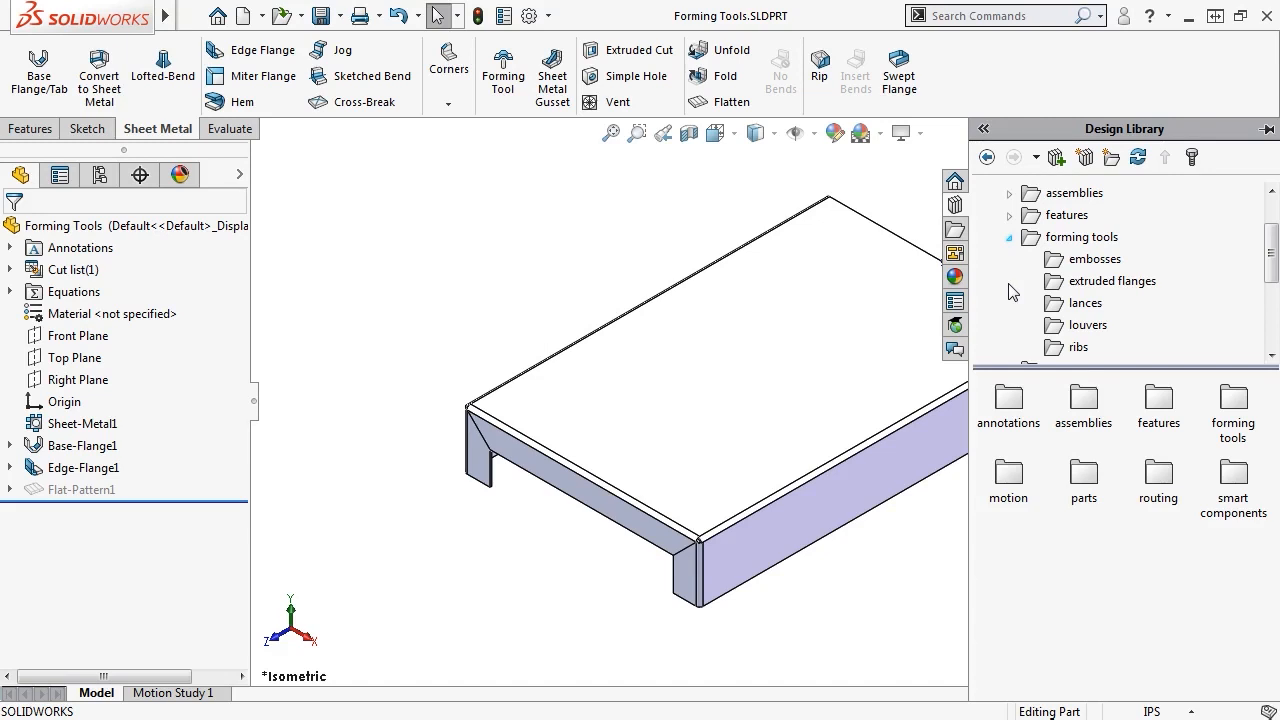
left_click(1063, 262)
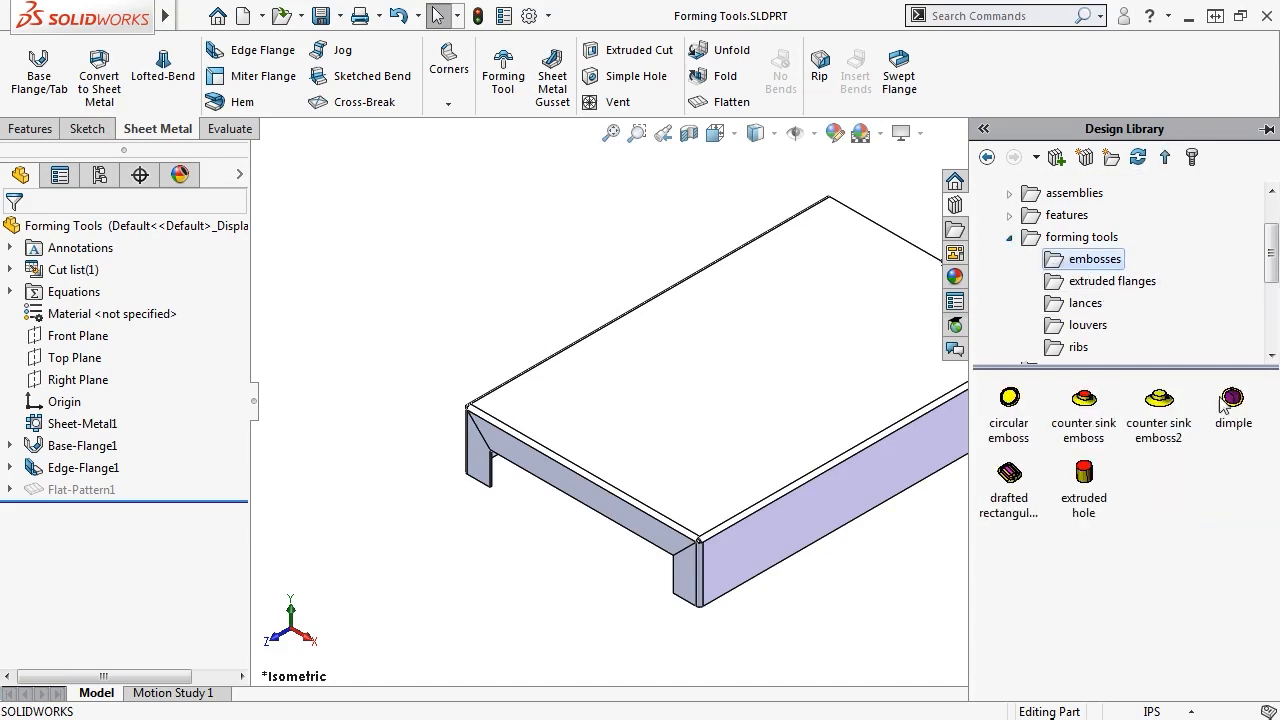
left_click_drag(1228, 402, 828, 368)
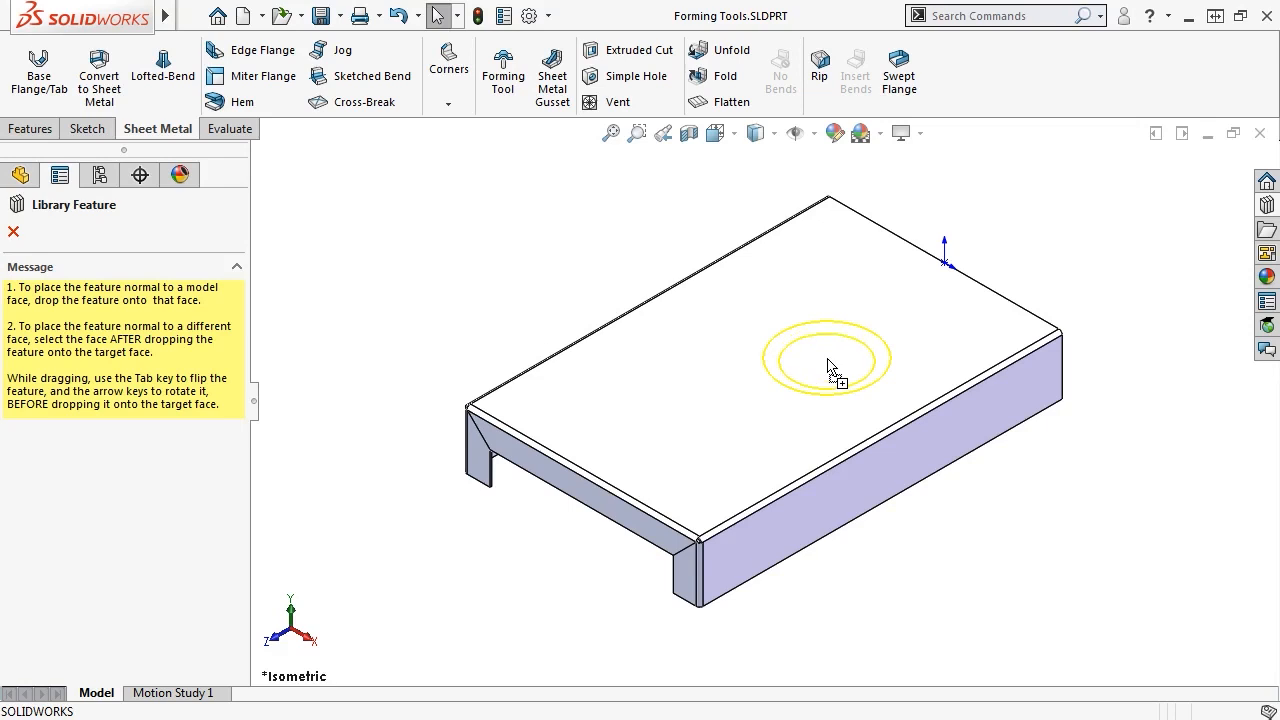
left_click_drag(828, 368, 703, 469)
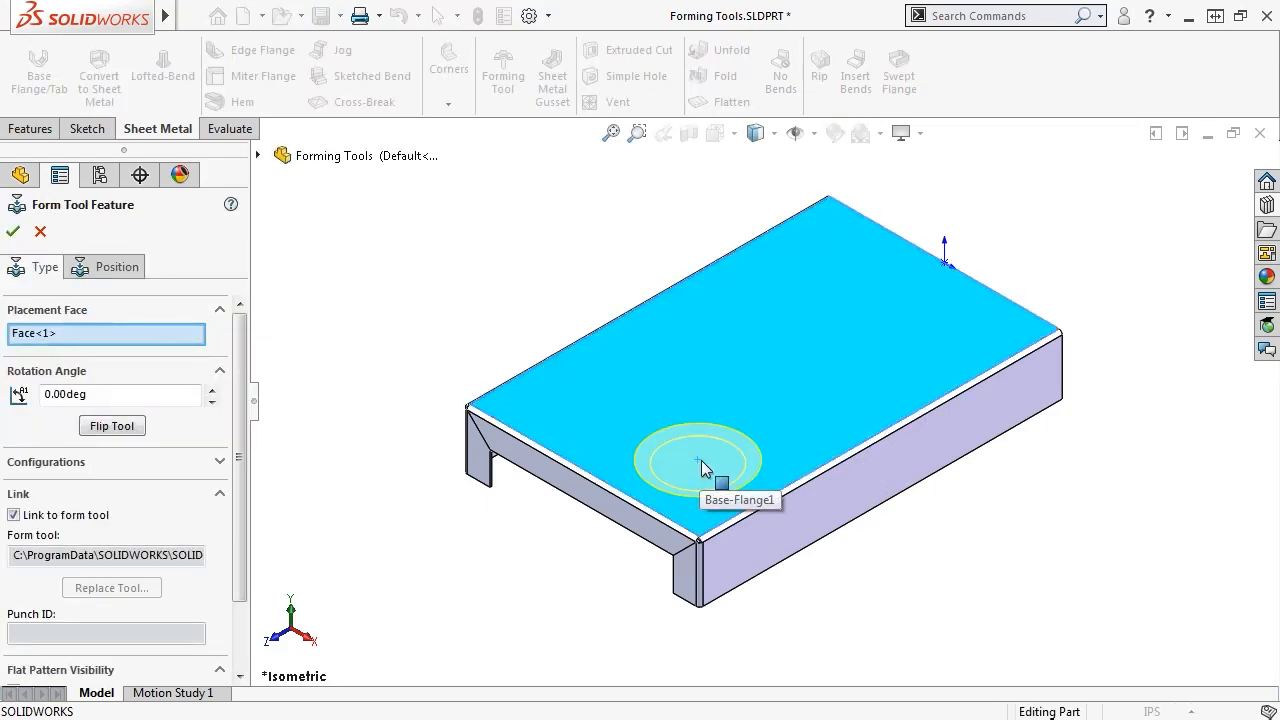
Step: Dimension the dimple's centre point 1 in from the long front edge of the top face and finish the form tool feature
left_click(116, 267)
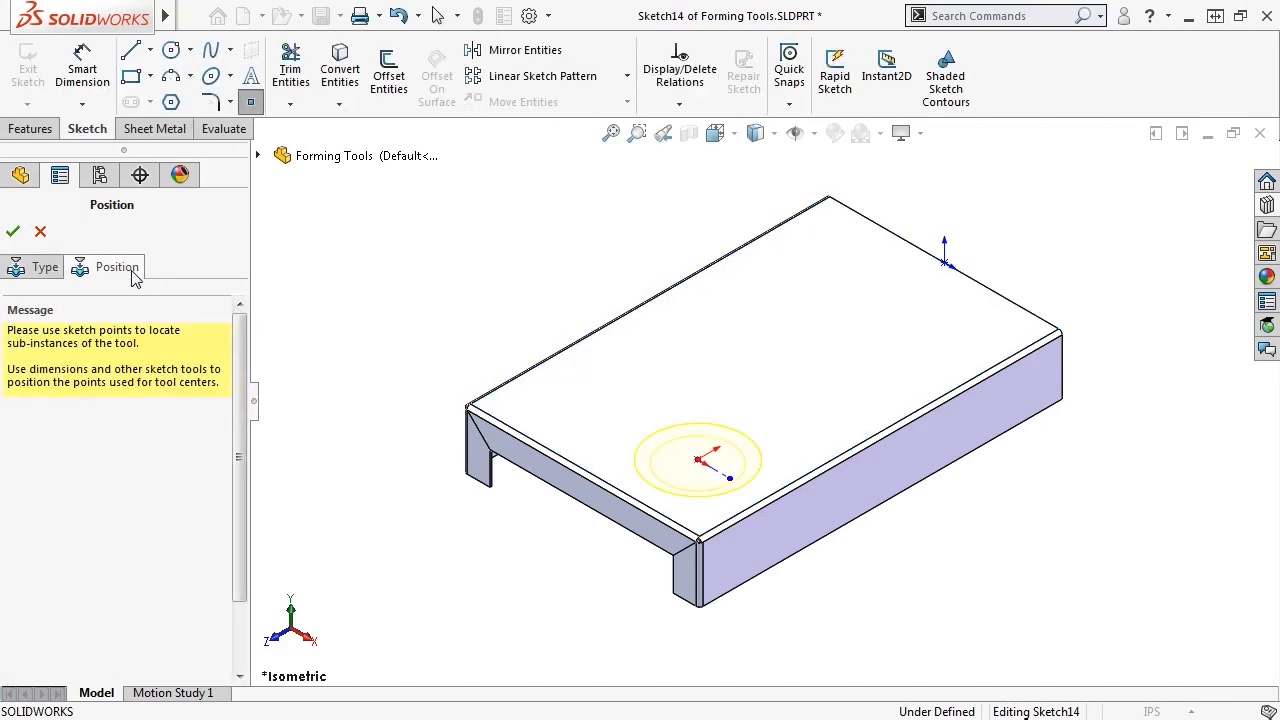
key("s")
left_click(200, 290)
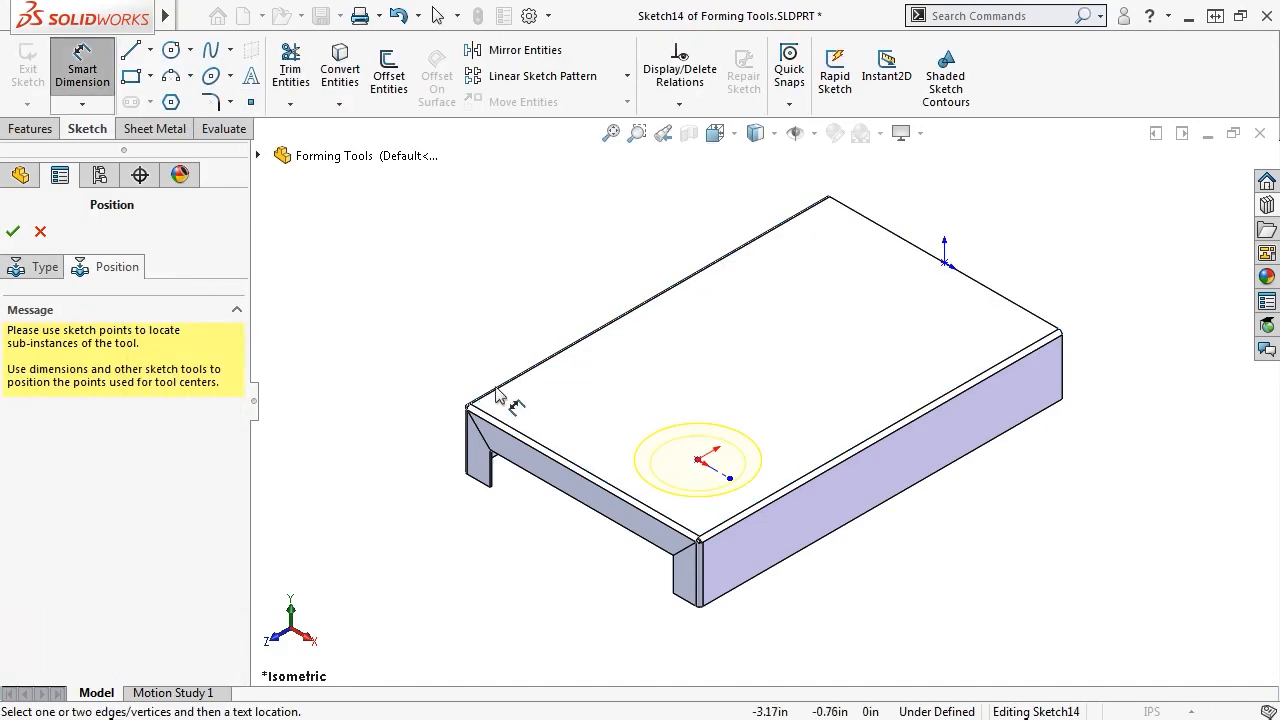
left_click(697, 461)
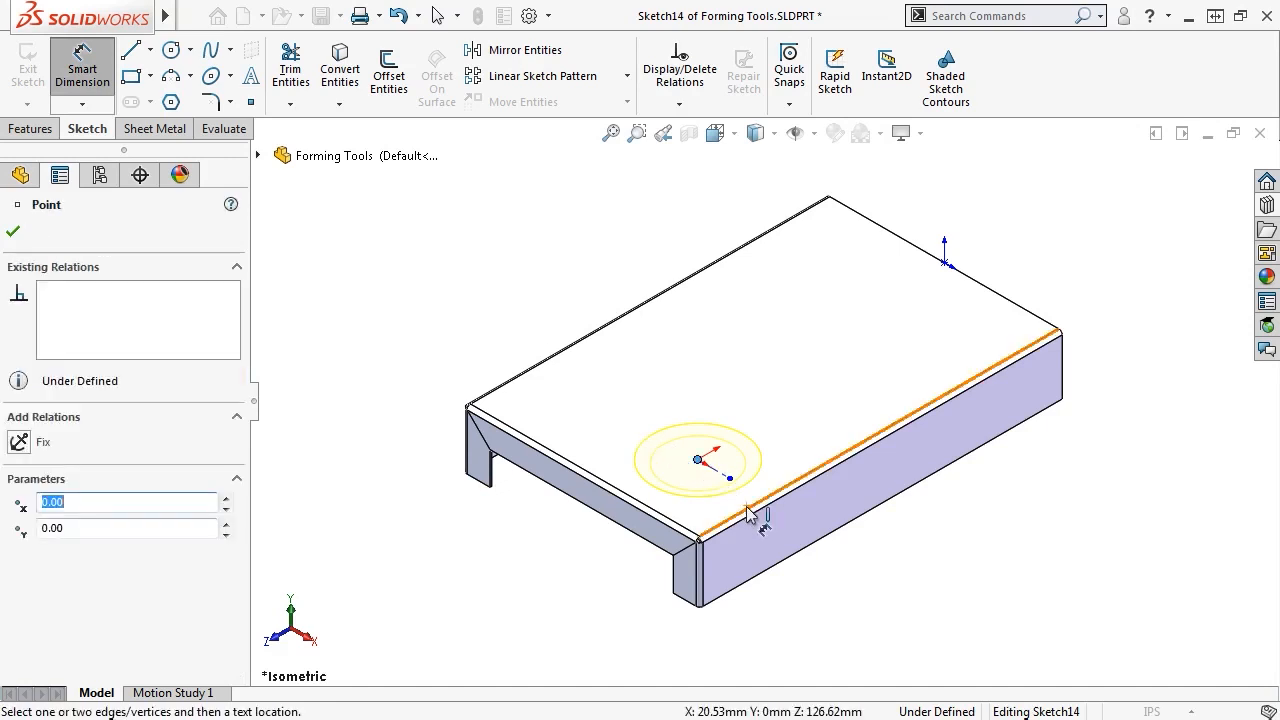
left_click(717, 513)
left_click(610, 550)
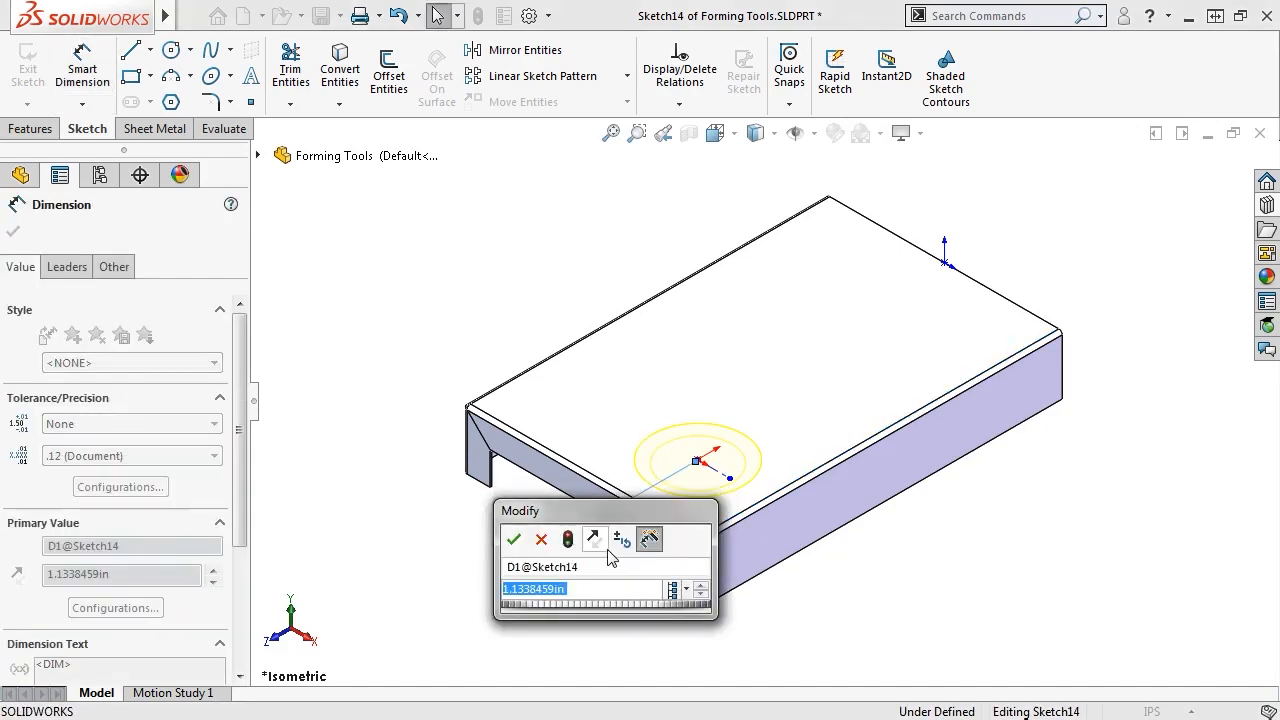
type("1")
key("Return")
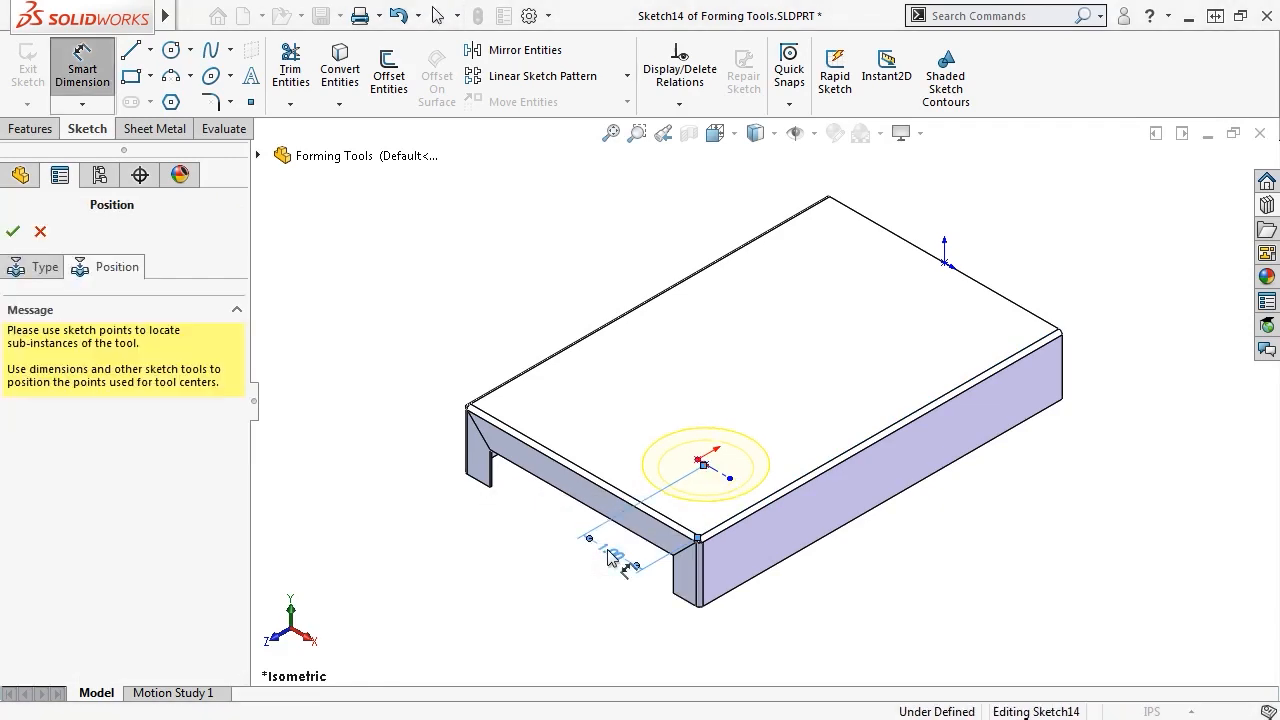
left_click(13, 231)
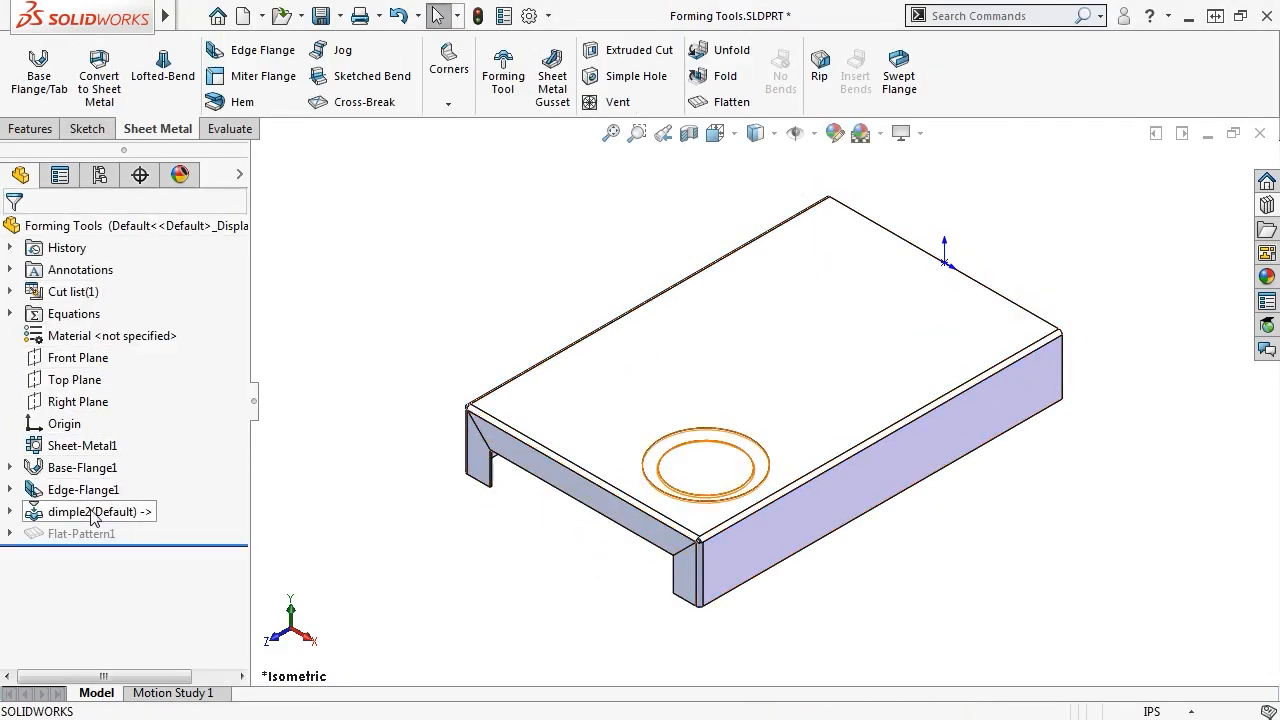
Step: Edit the dimple's position sketch, setting the centre point's distance from the long front edge to 1.5 in
mouse_move(93, 514)
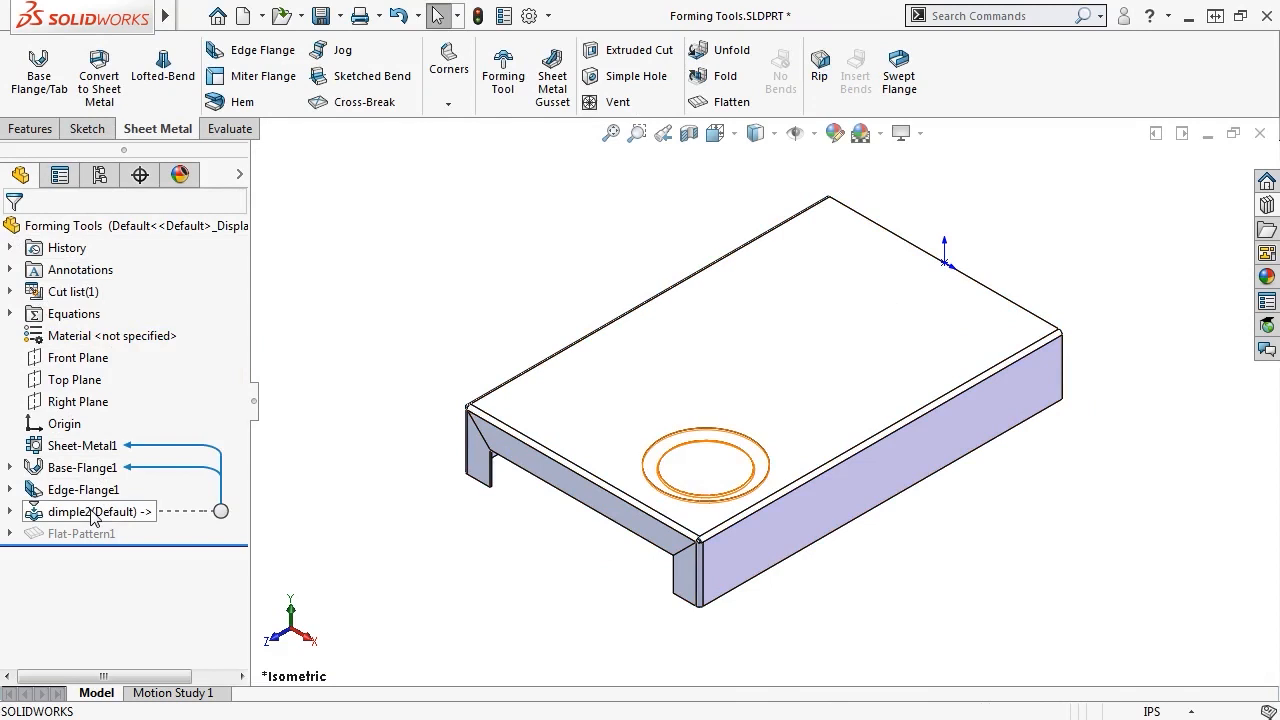
left_click(9, 511)
left_click(97, 533)
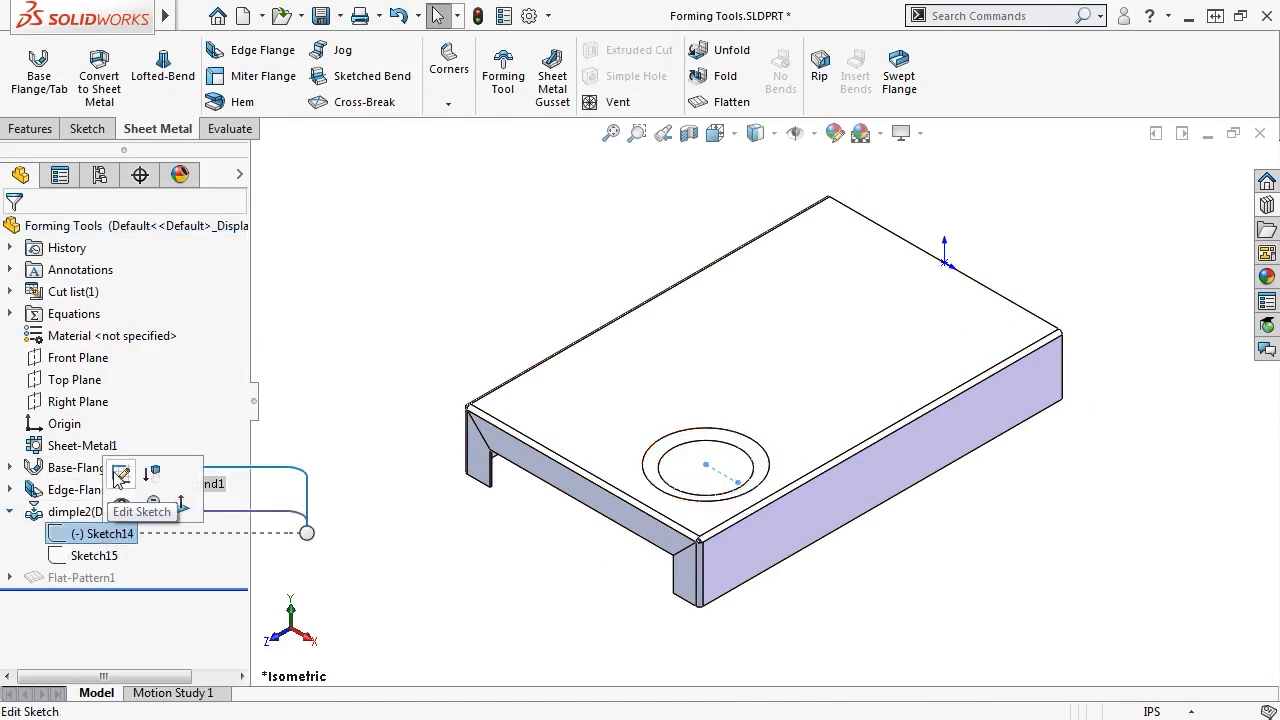
left_click(110, 477)
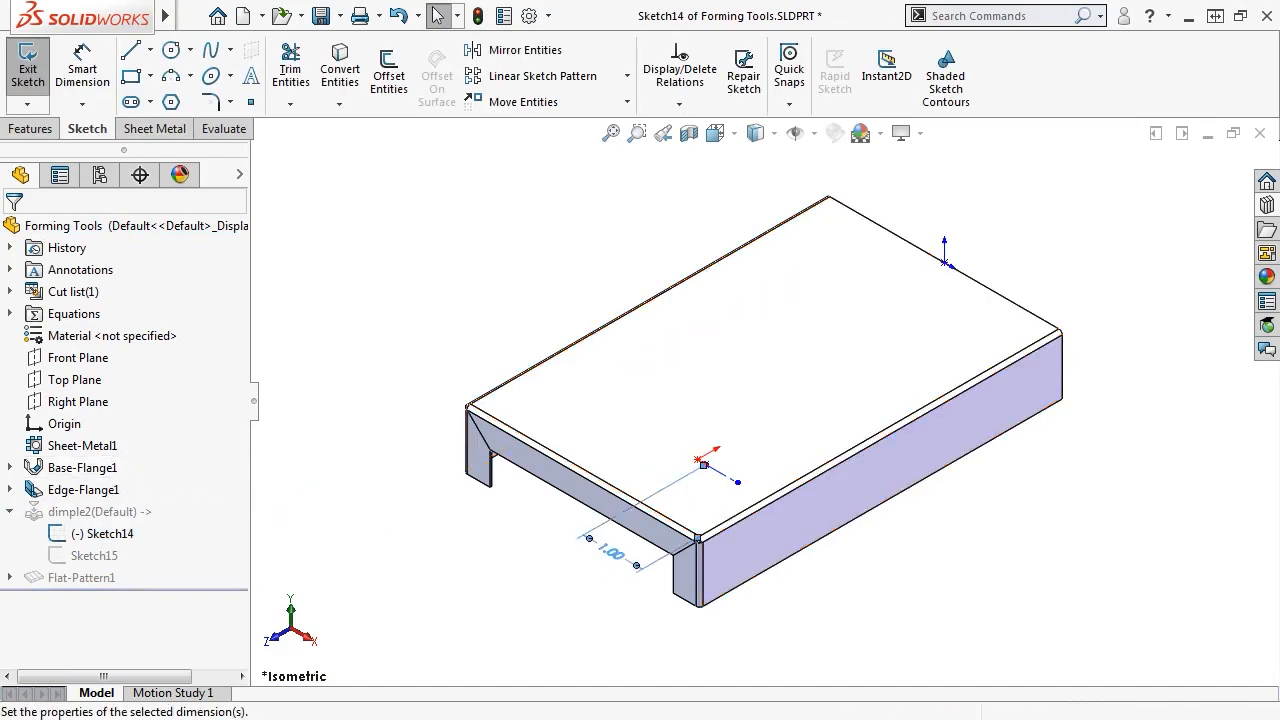
double_click(610, 552)
type("1.5")
key("Return")
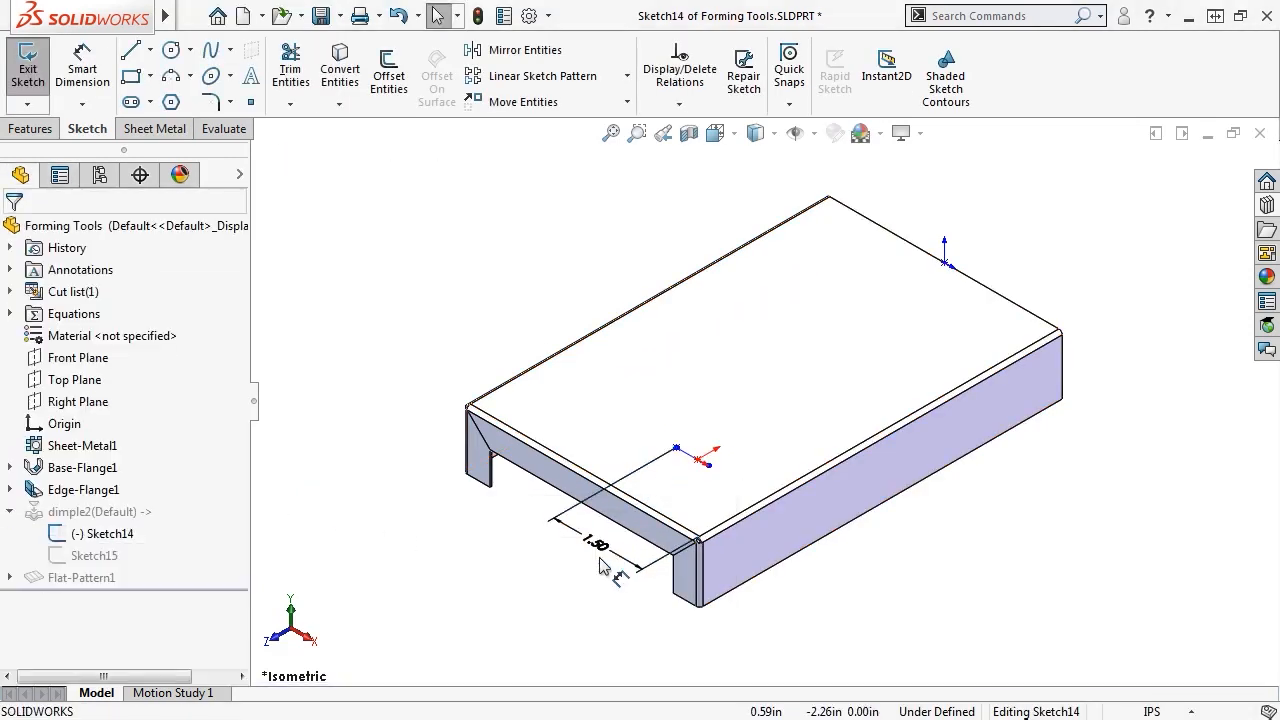
left_click(28, 70)
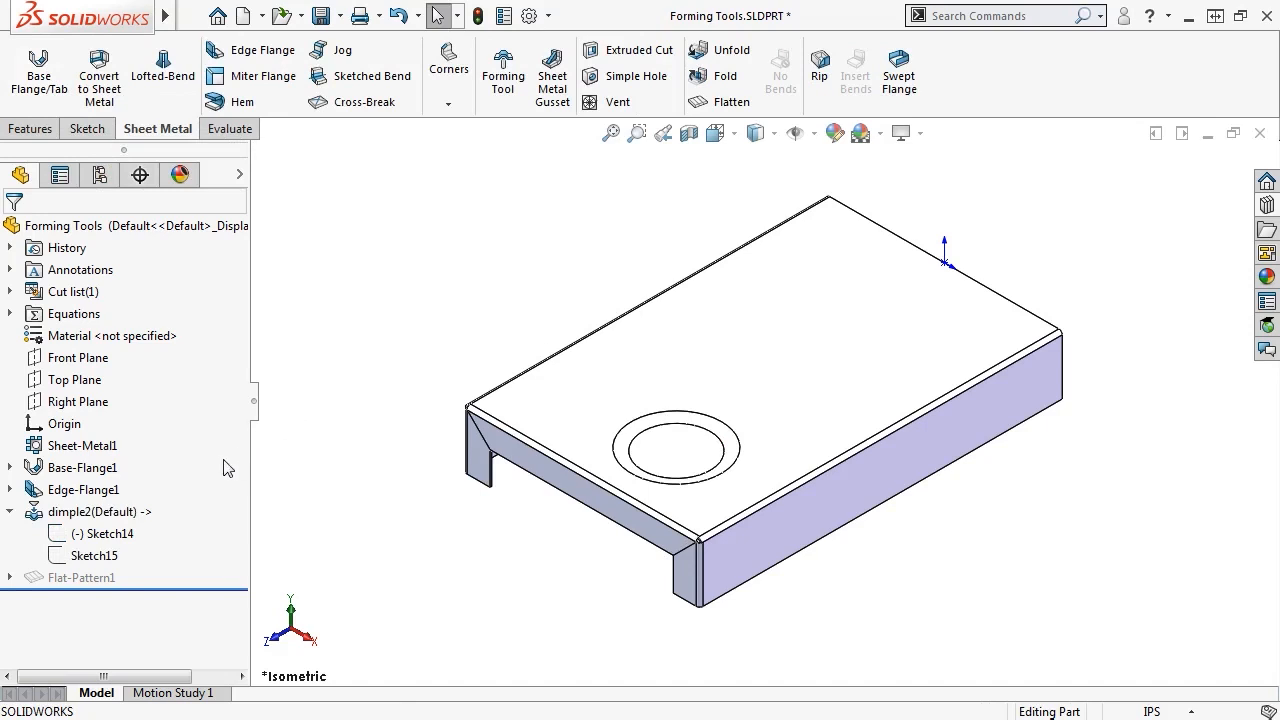
Step: Edit the dimple feature to remove its link to the form tool
mouse_move(156, 517)
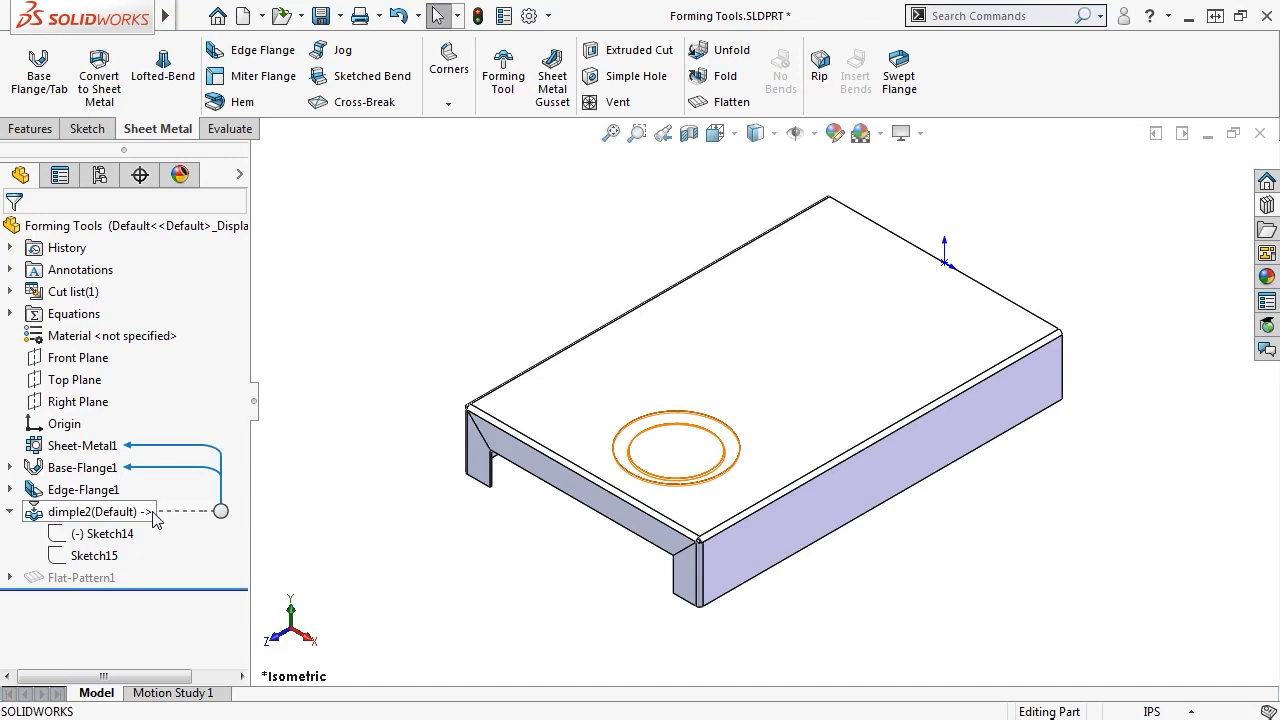
left_click(108, 513)
left_click(120, 460)
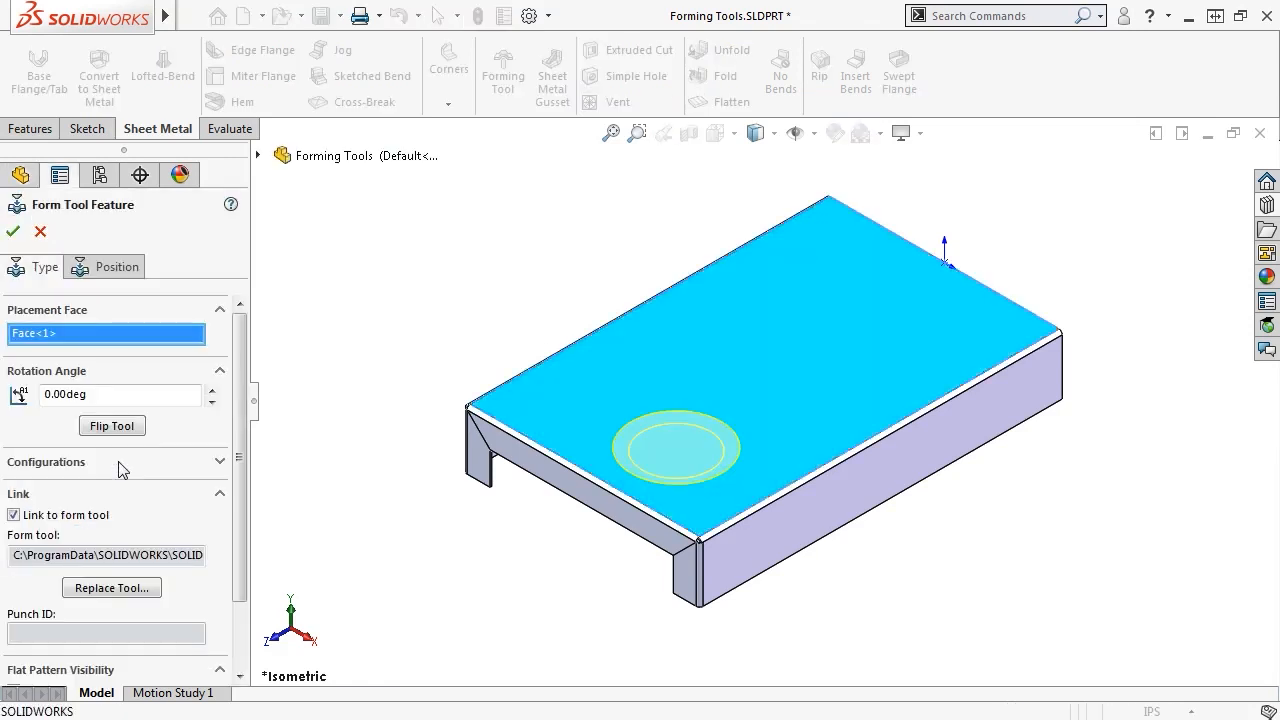
left_click(13, 515)
left_click(13, 231)
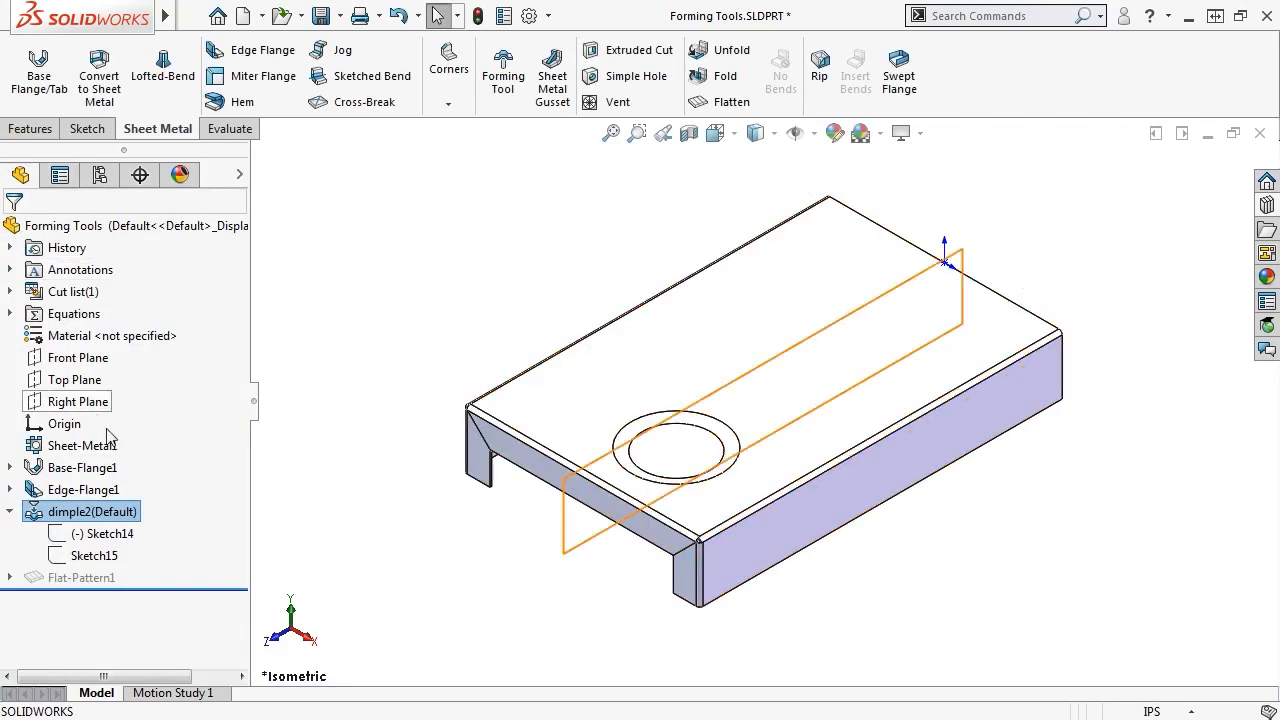
Step: Set the dimple's diameter to 3.5 in and rebuild the part
double_click(125, 517)
mouse_move(126, 518)
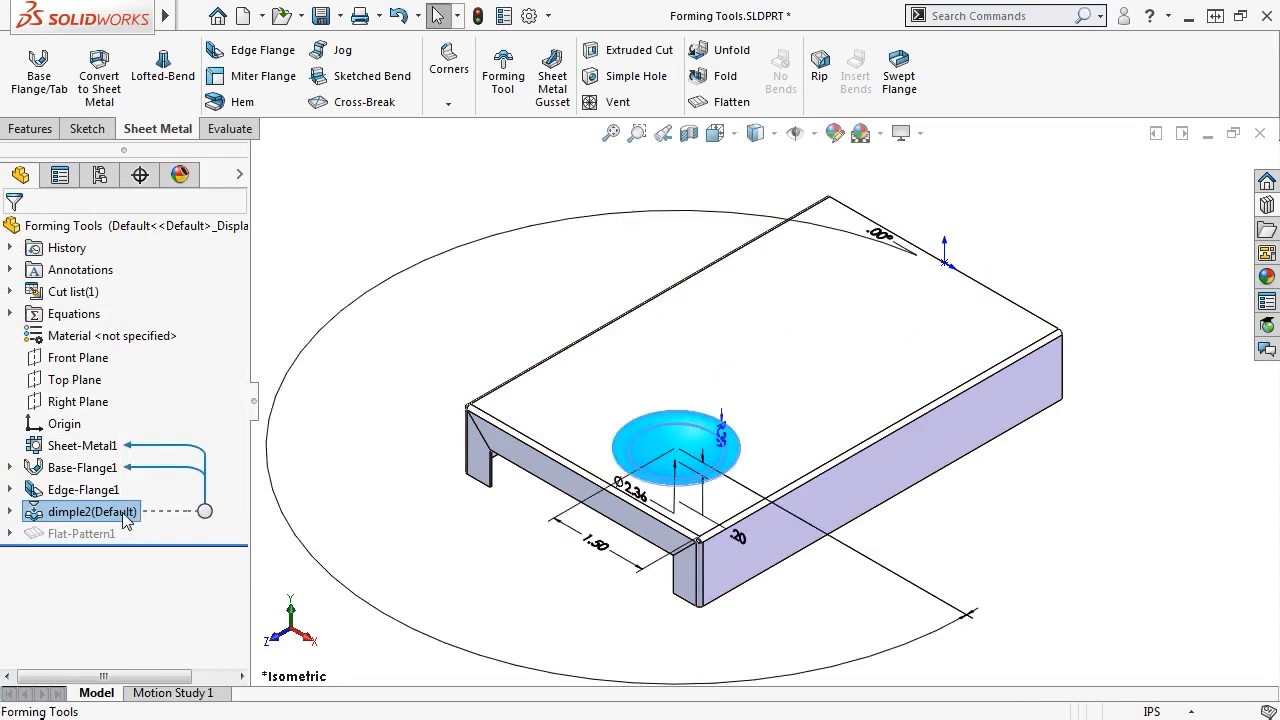
double_click(630, 490)
type("3.5")
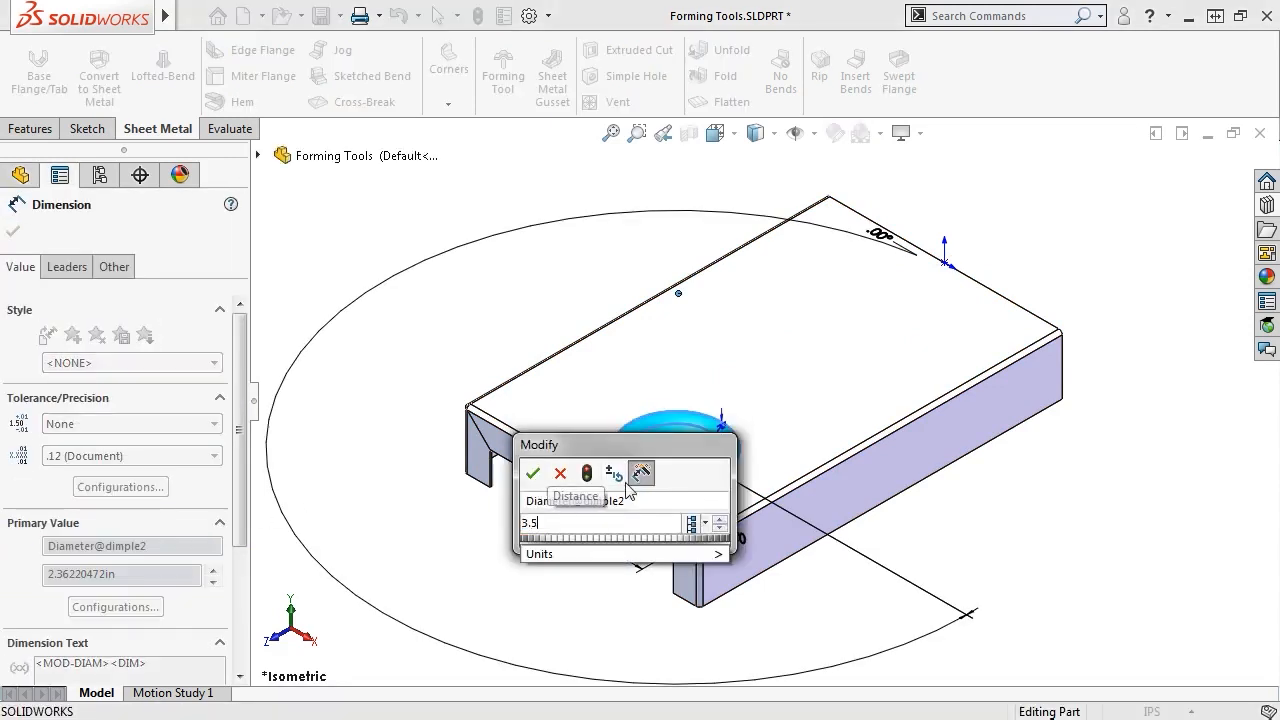
key("Return")
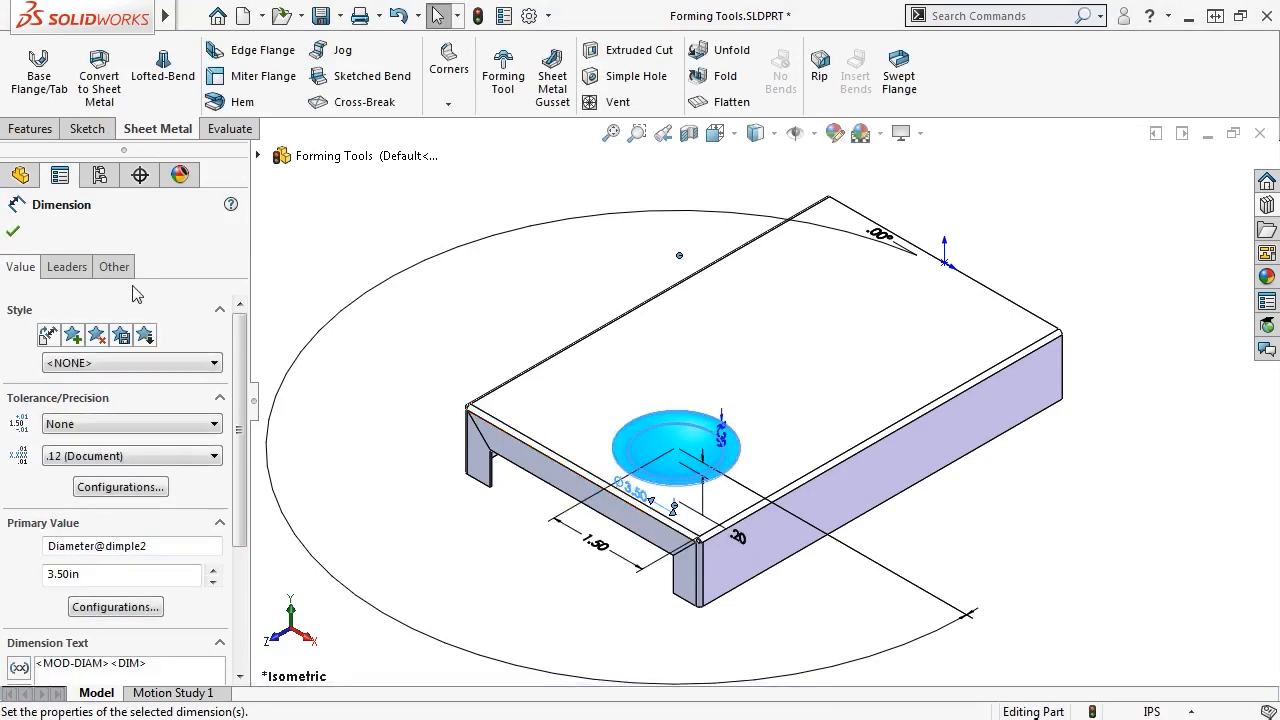
left_click(12, 231)
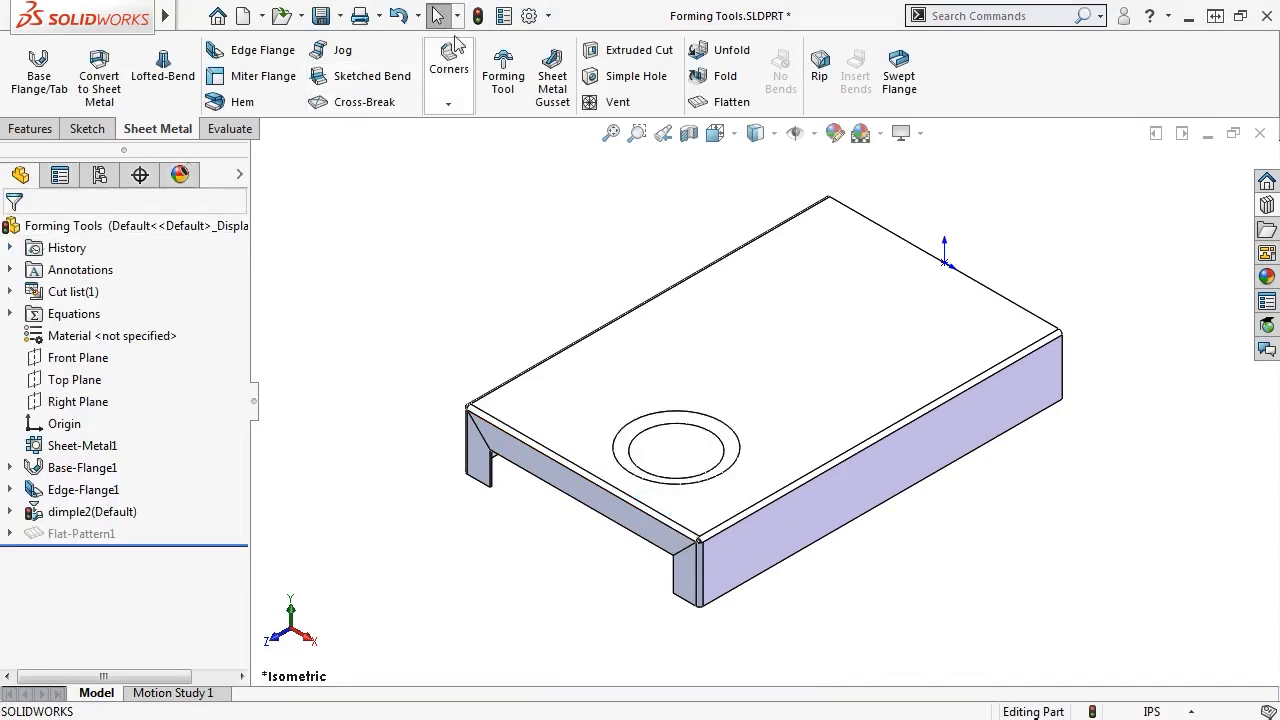
left_click(477, 16)
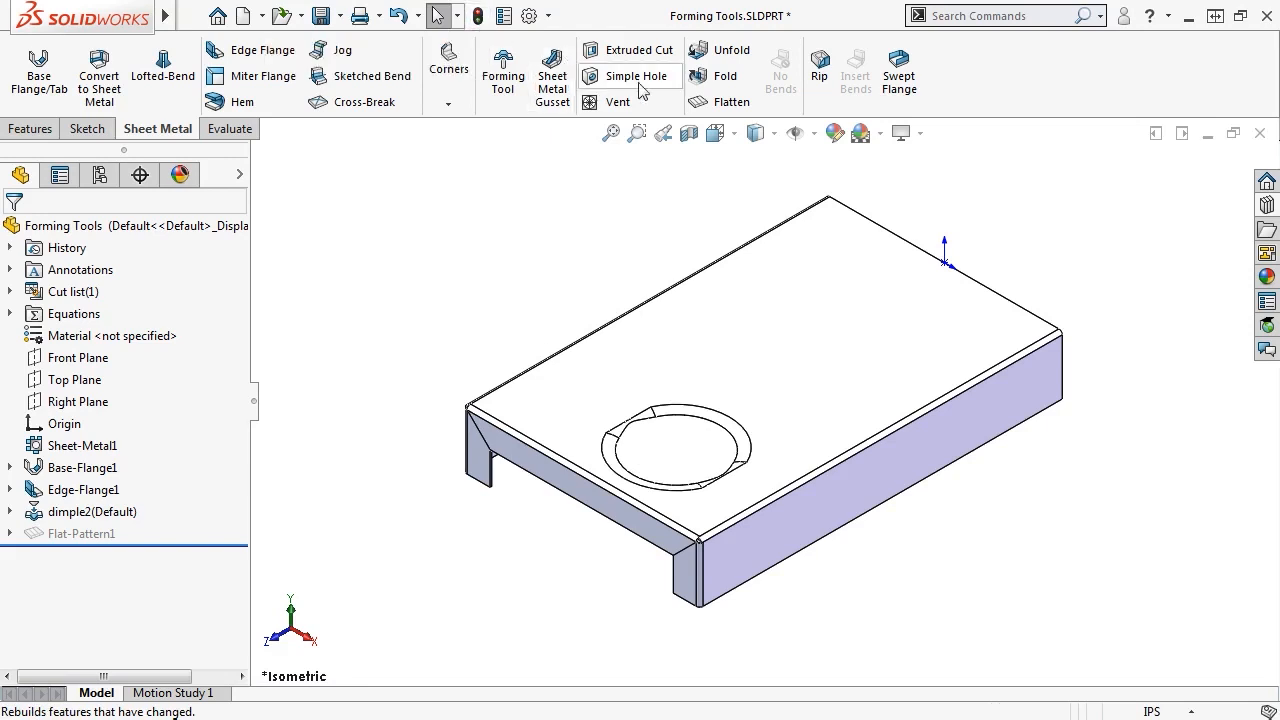
Step: Inspect the sheet metal part's flat pattern and return the part to its folded state
left_click(703, 104)
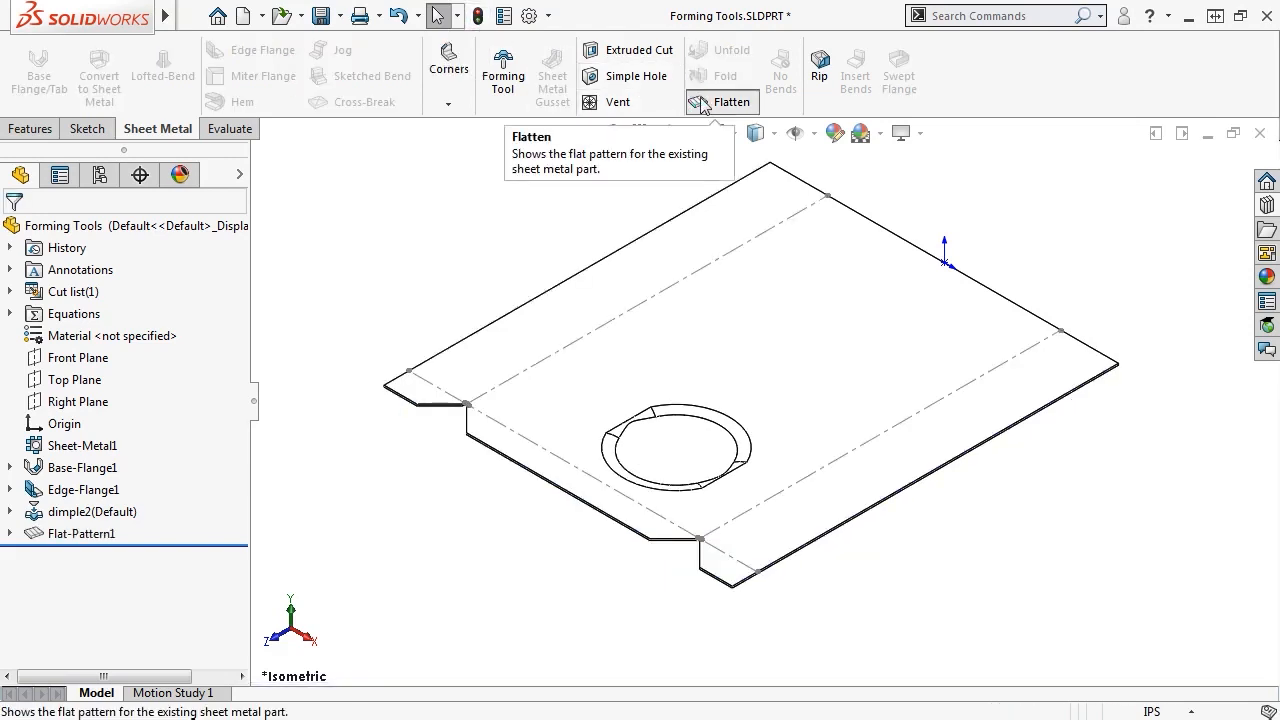
left_click(704, 104)
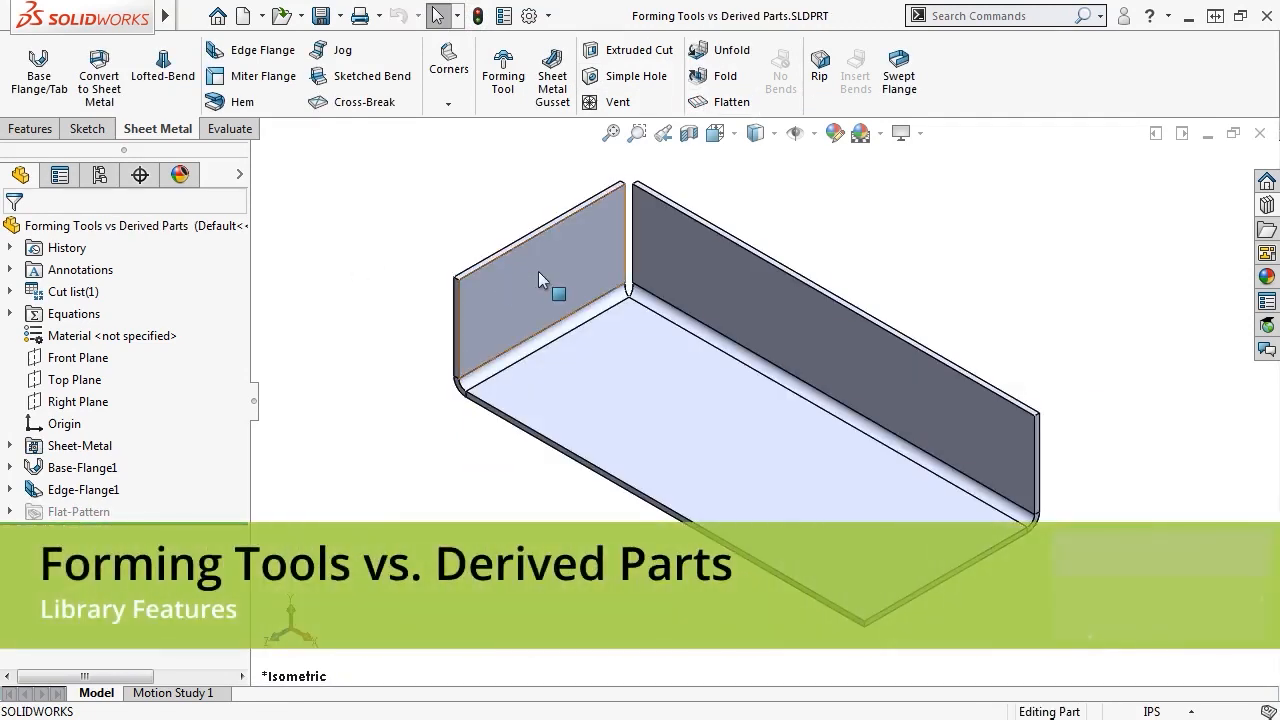
Step: Place the angled lance from the design library's lances forming tools on the base face, declining to make a derived part
left_click(1264, 205)
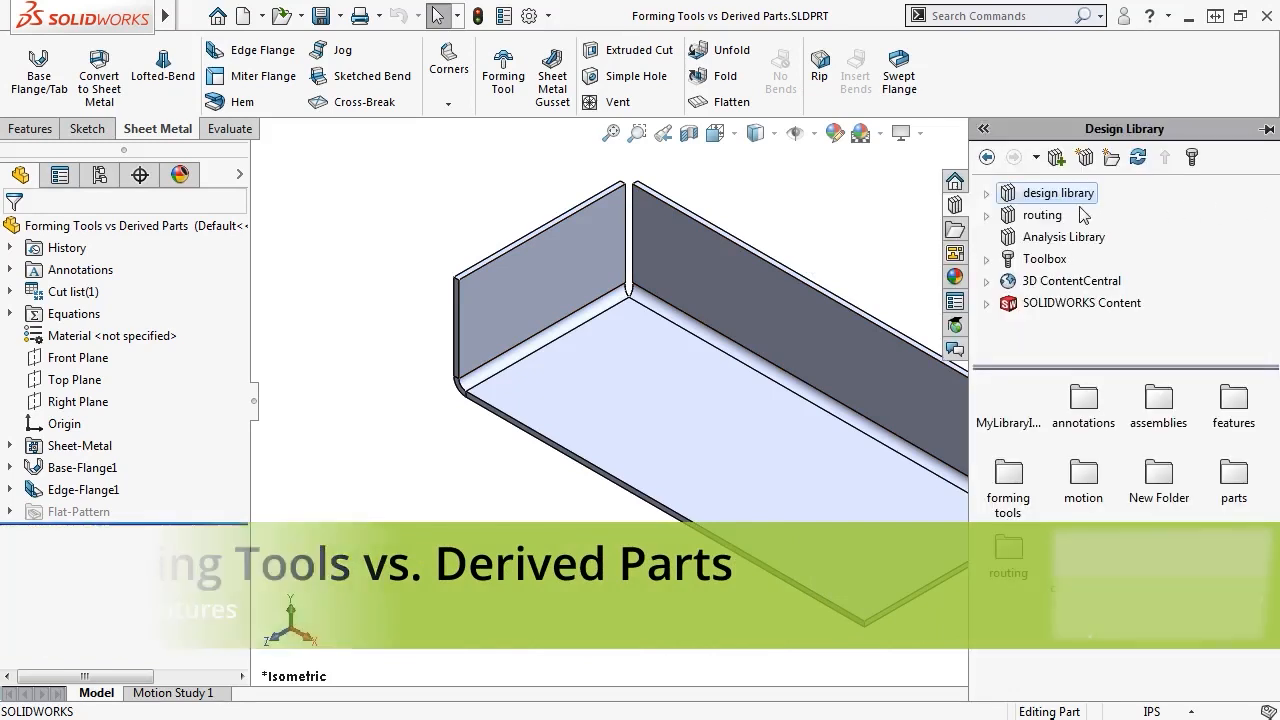
left_click(986, 193)
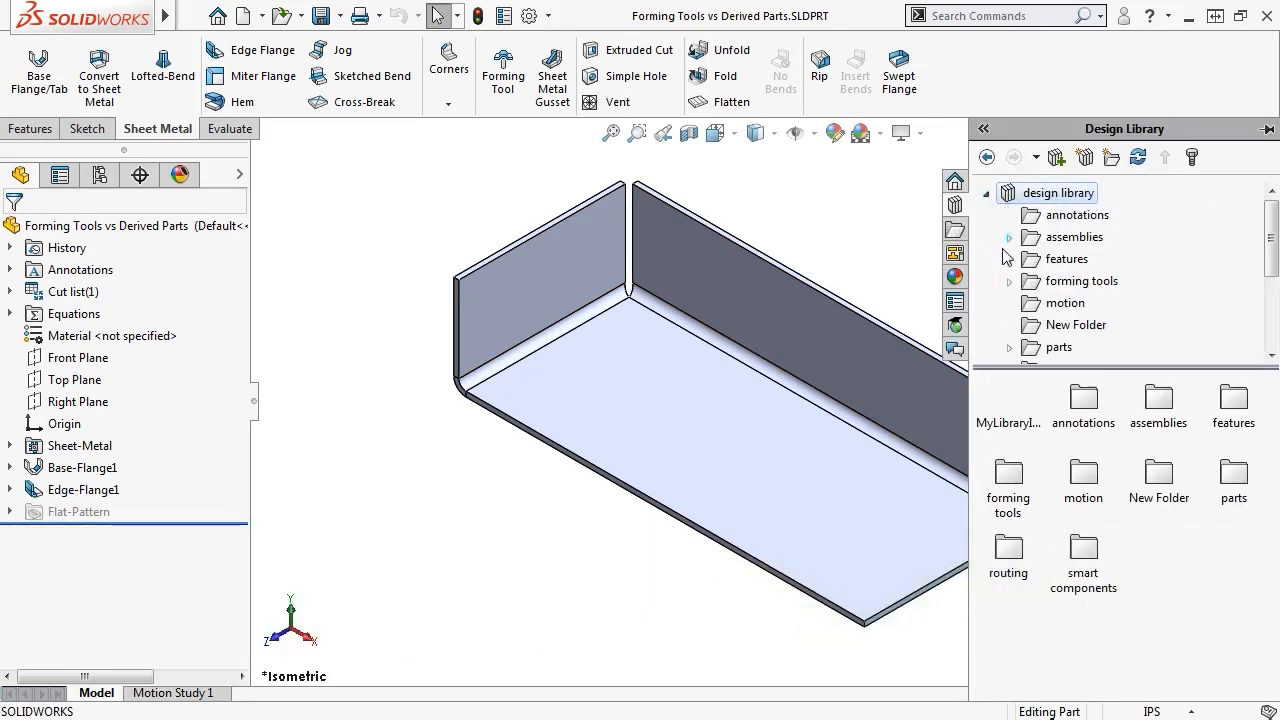
left_click(1009, 281)
left_click(1085, 303)
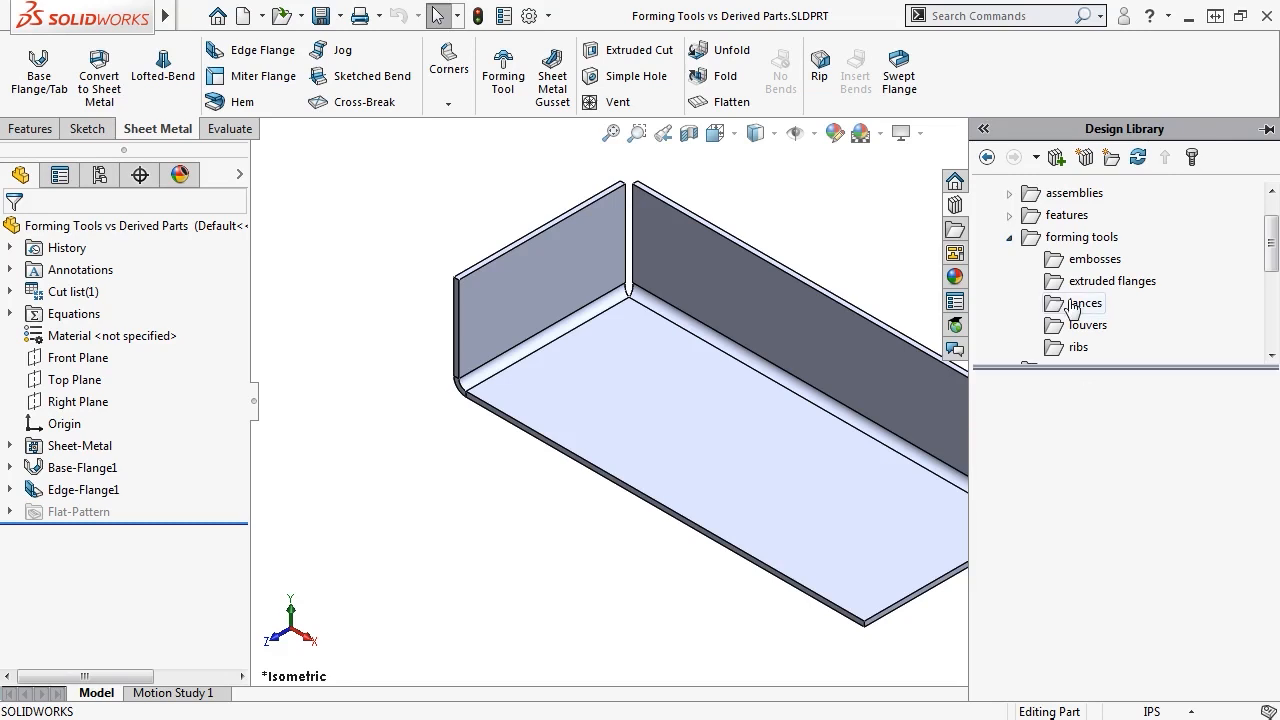
left_click_drag(1085, 400, 751, 430)
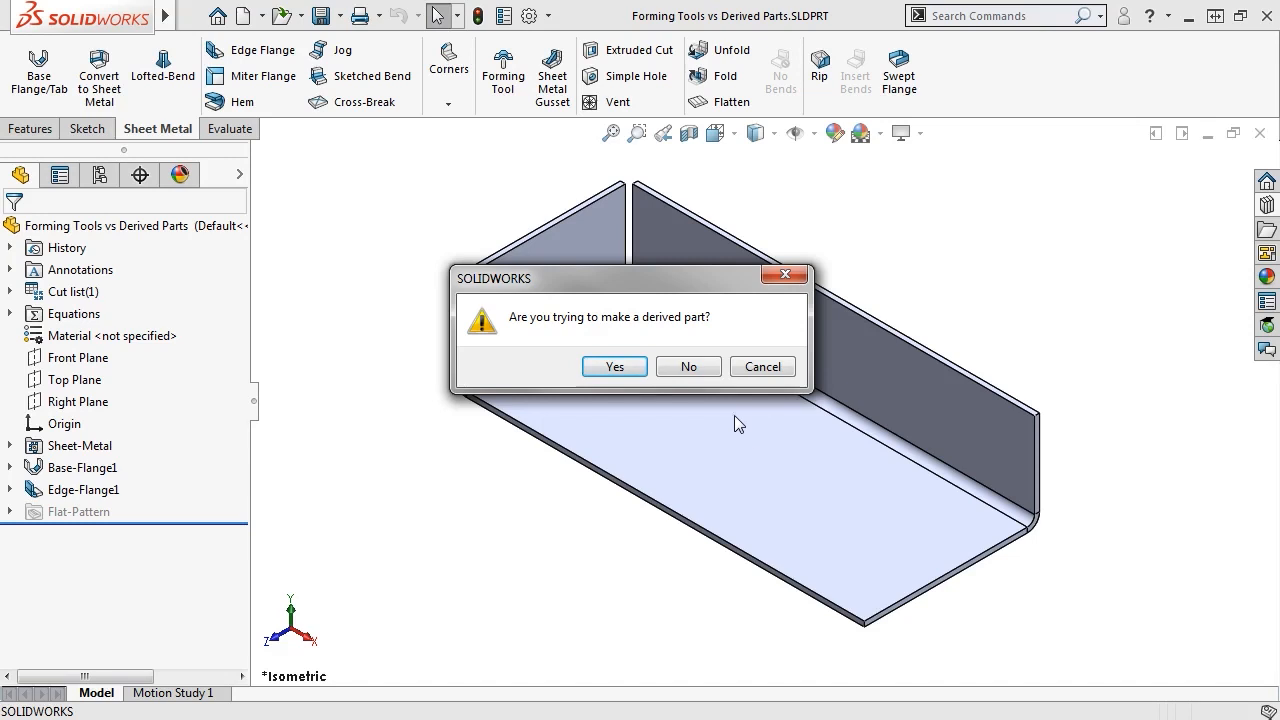
left_click(690, 368)
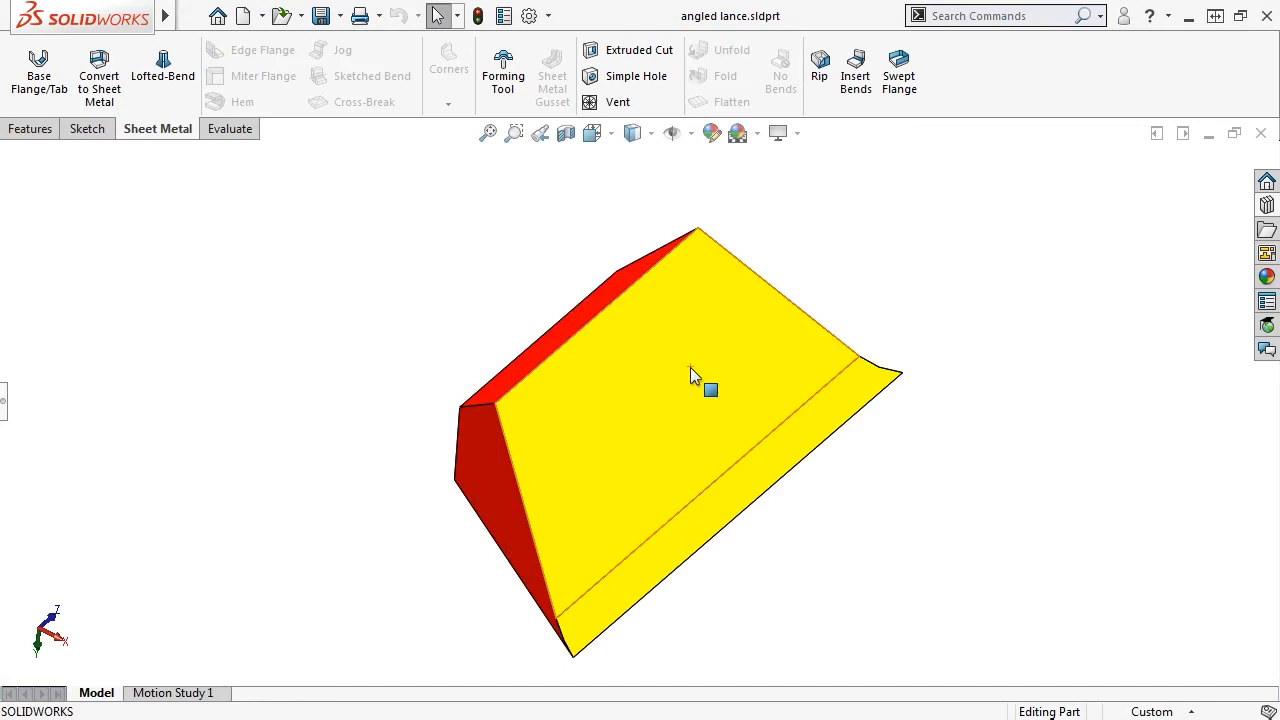
Step: Save the angled lance part as a Form Tool (*.sldftp) named "angled lance tool" in the forming tools library's lances folder
left_click(190, 16)
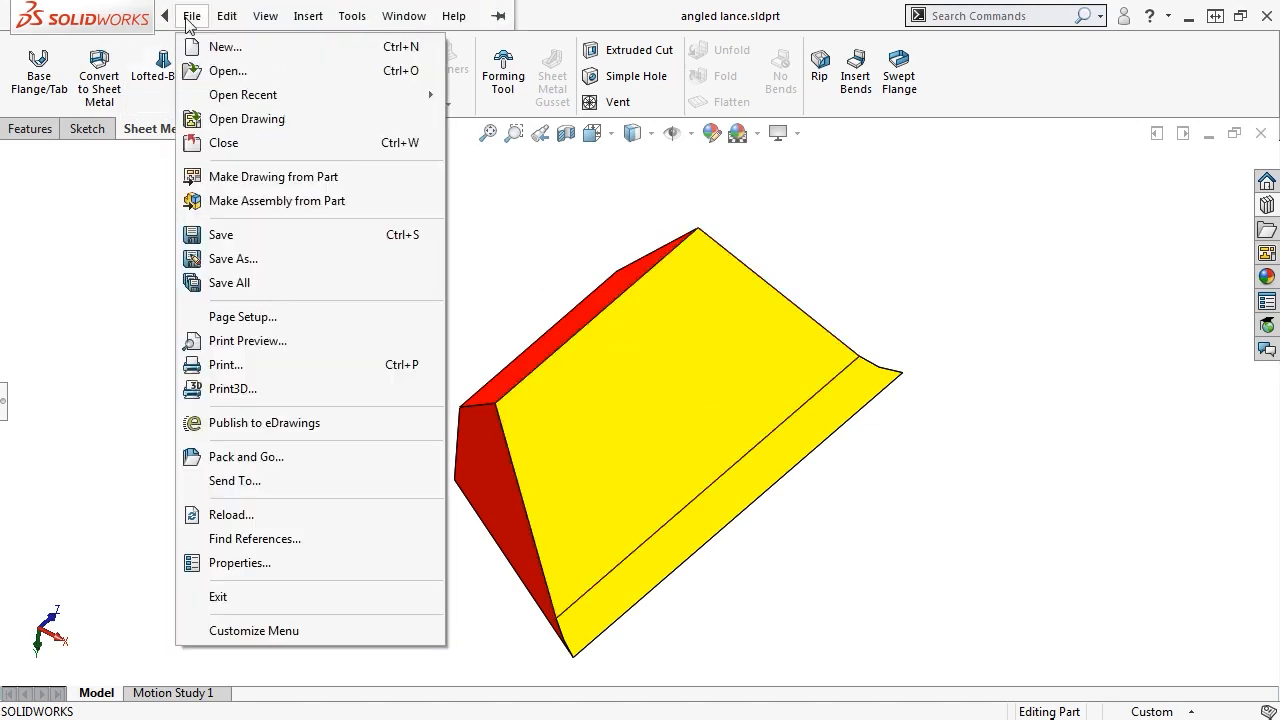
left_click(212, 258)
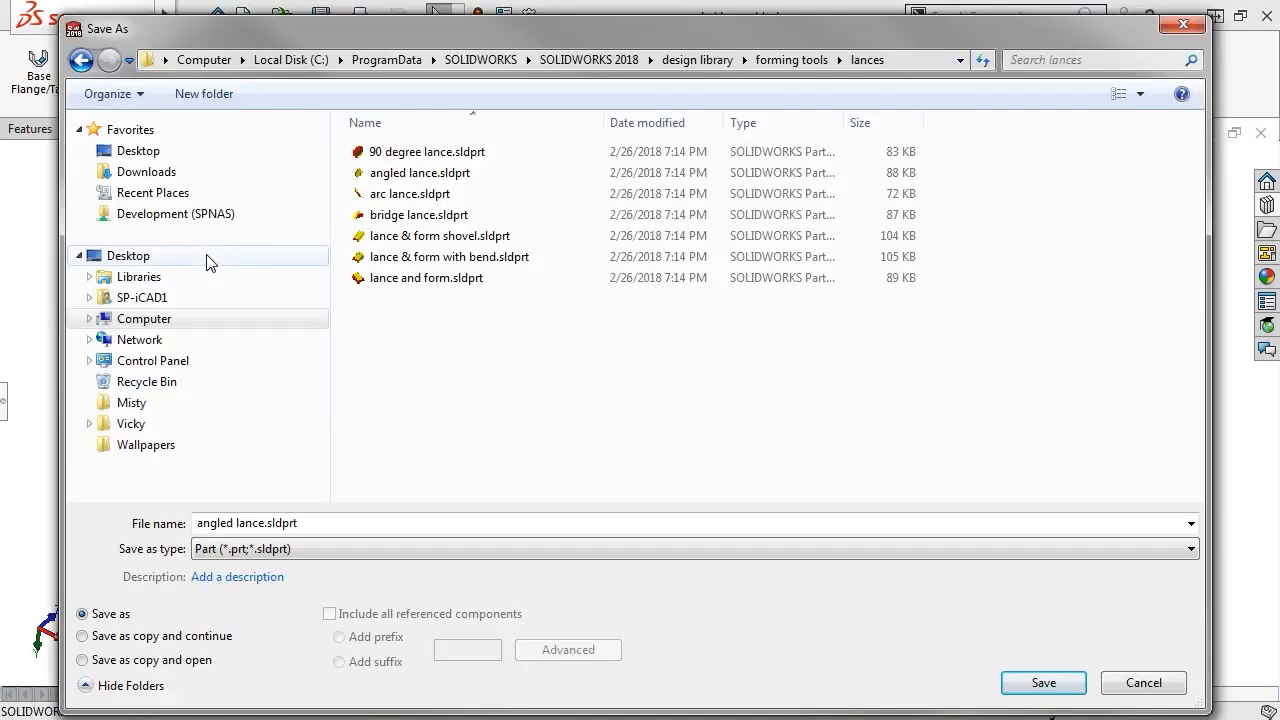
left_click(349, 548)
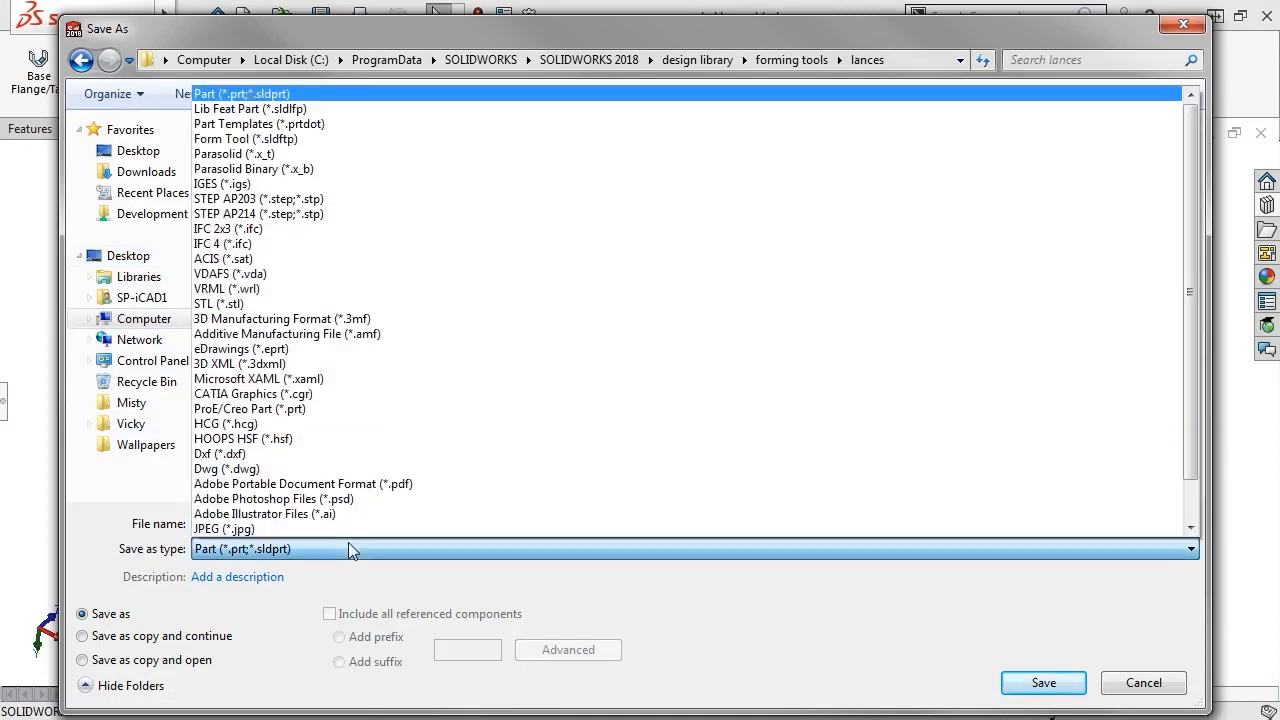
left_click(303, 139)
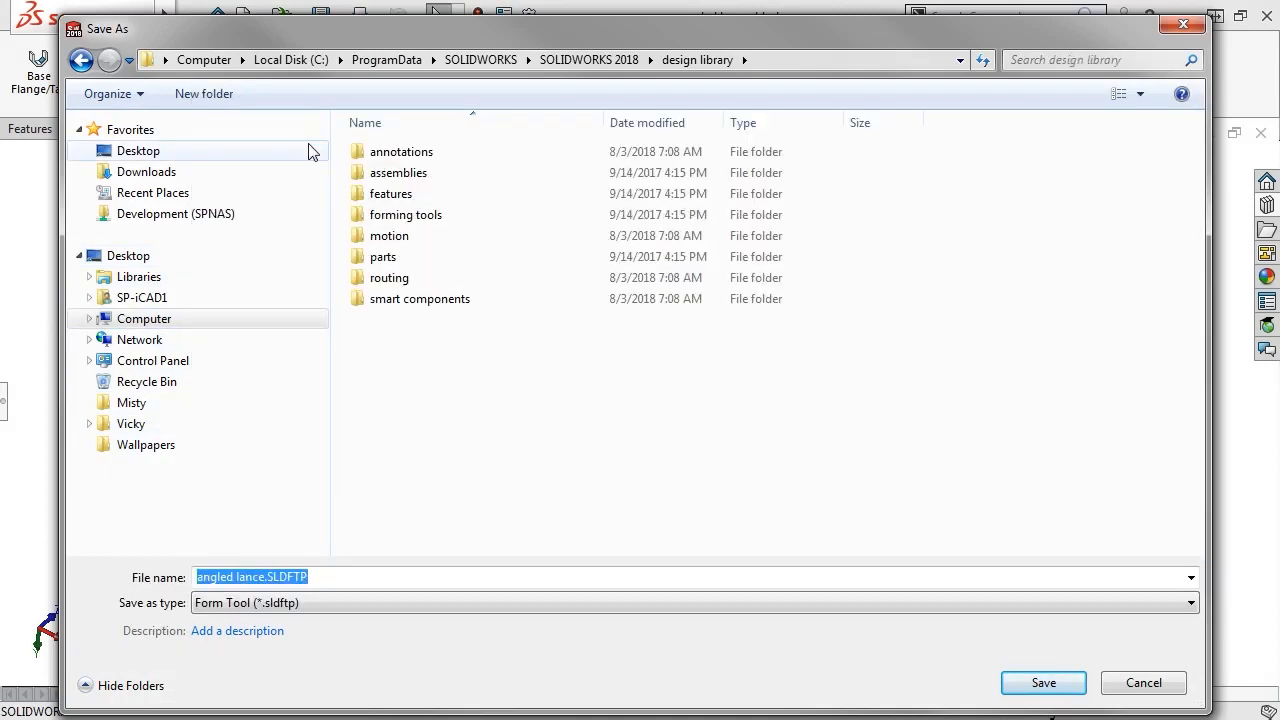
left_click(396, 213)
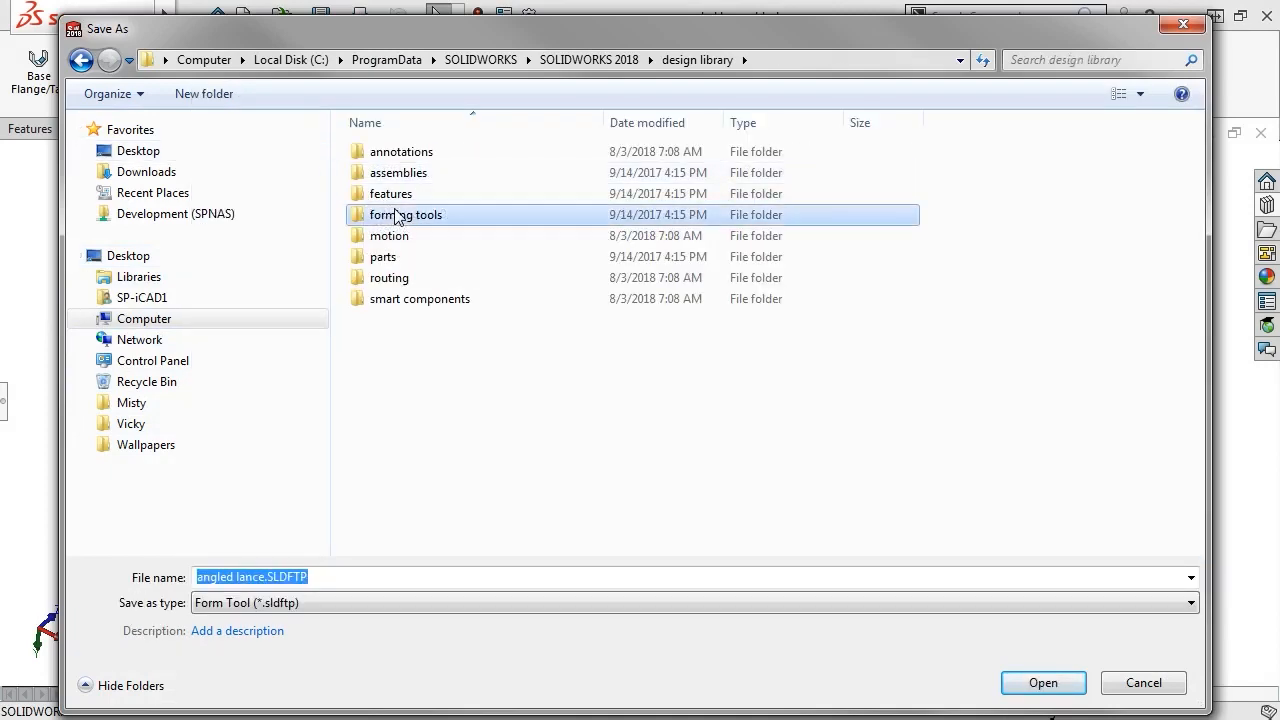
double_click(396, 213)
double_click(394, 214)
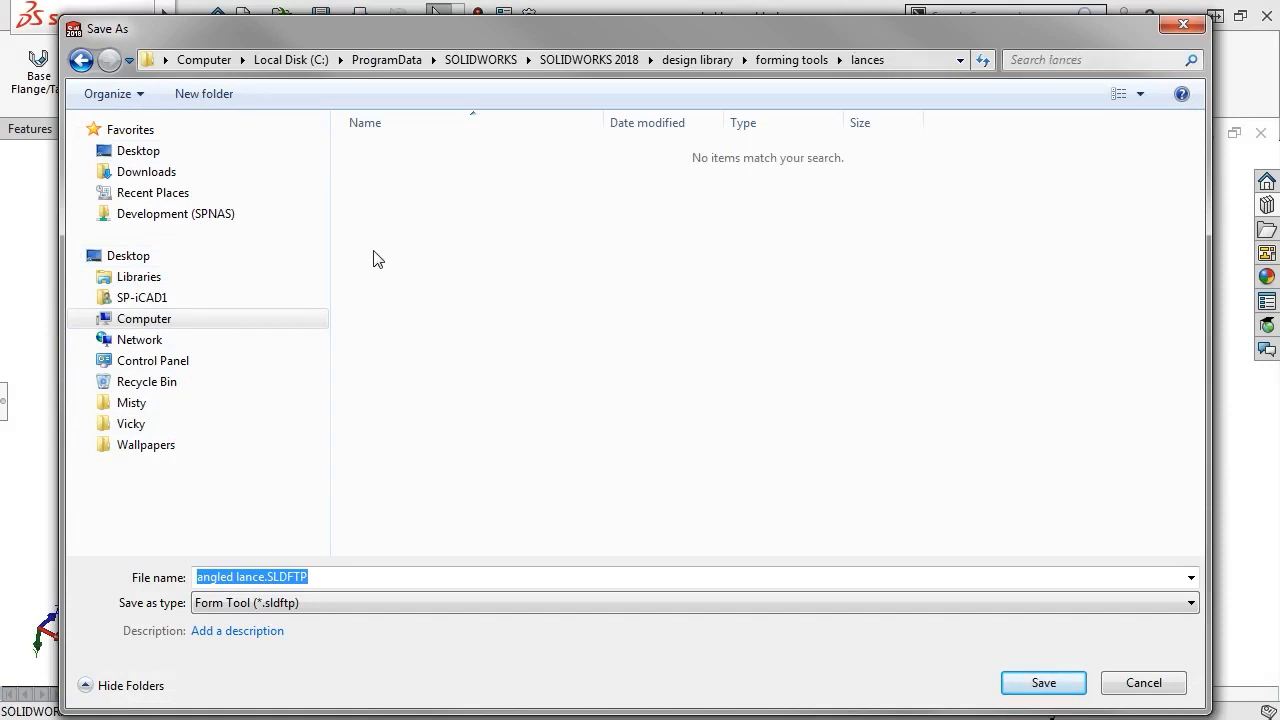
left_click(263, 578)
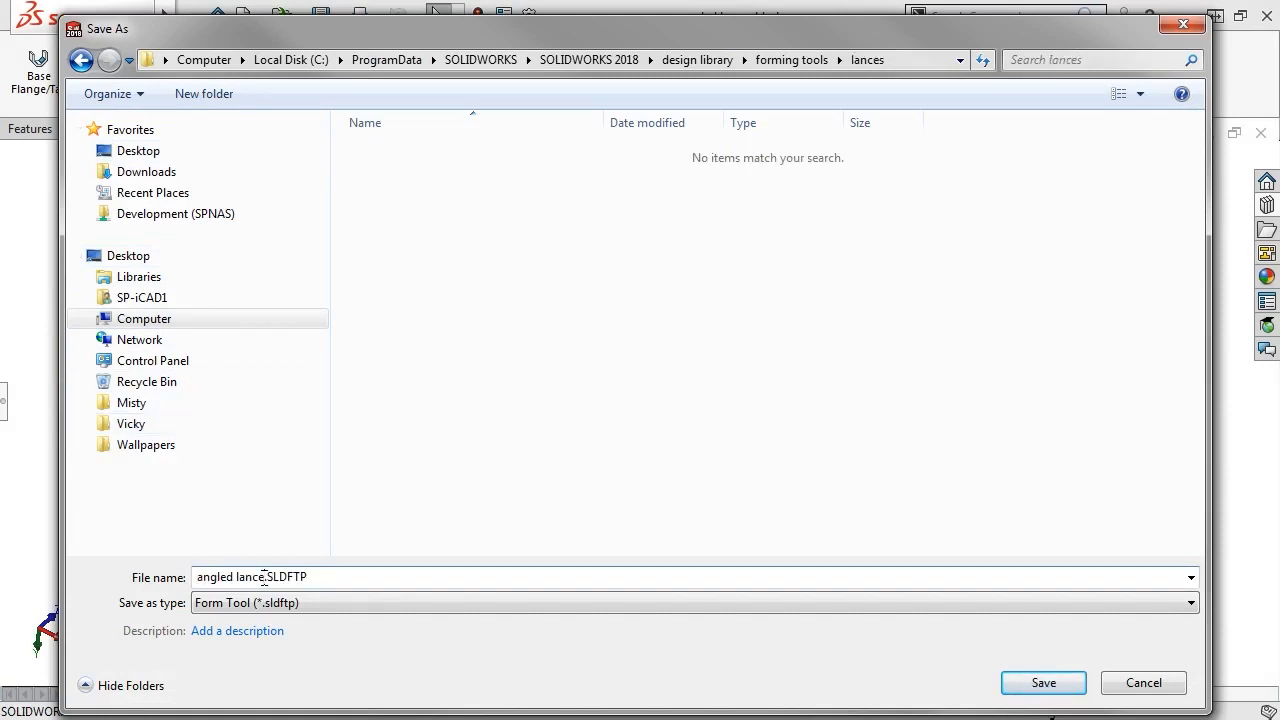
type("tool")
key("Return")
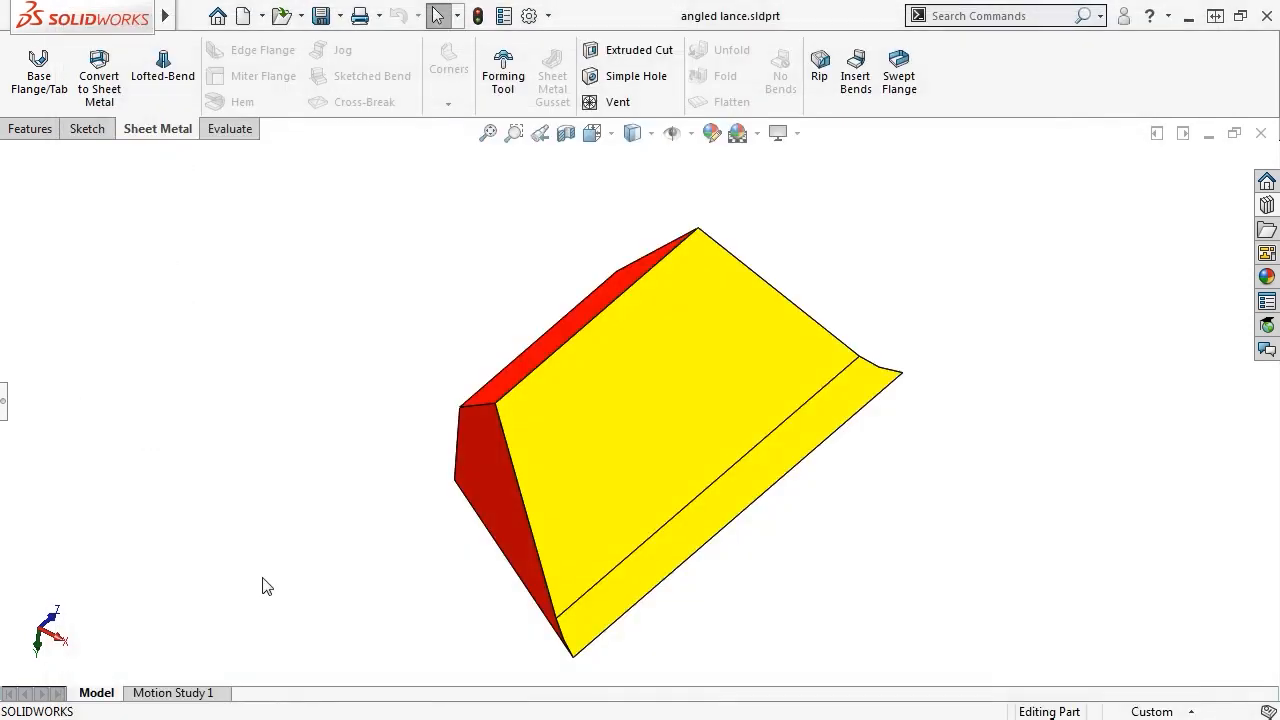
Step: Return to the Forming Tools vs Derived Parts document and place the angled lance tool on the base face with a 180° rotation
key("ctrl+Tab")
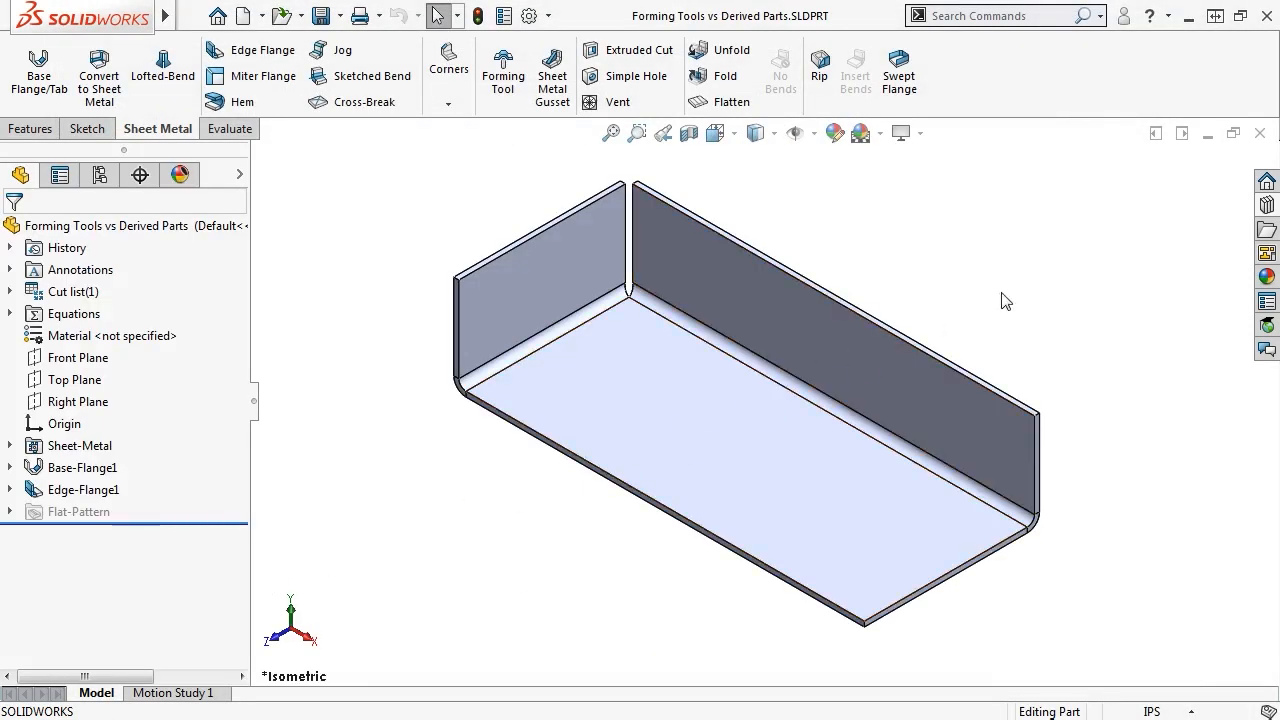
left_click(1262, 210)
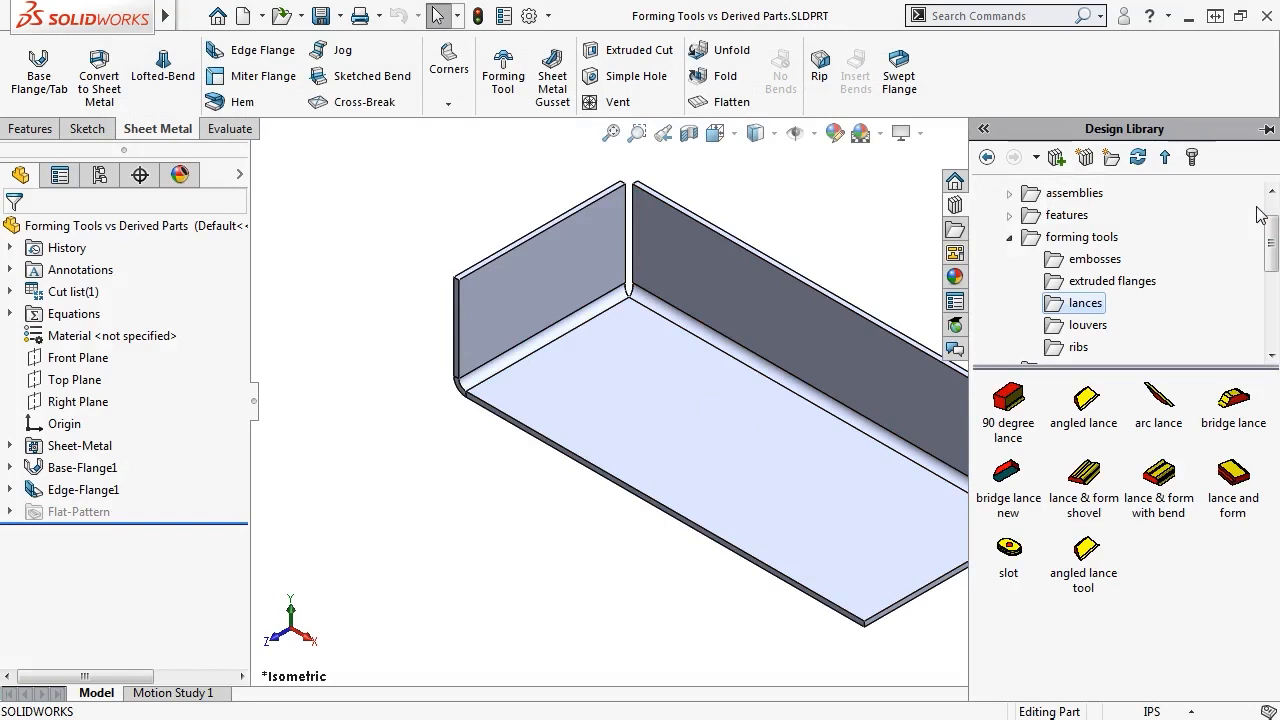
left_click_drag(1085, 550, 746, 445)
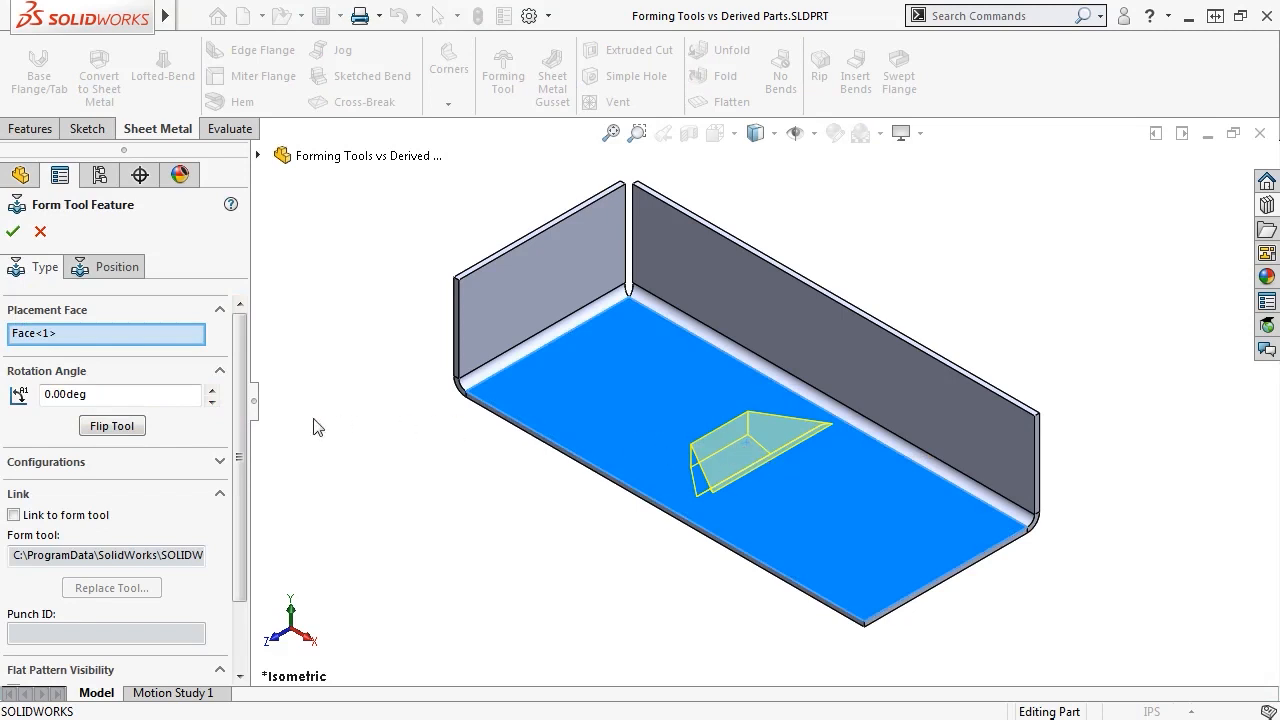
double_click(67, 391)
type("180")
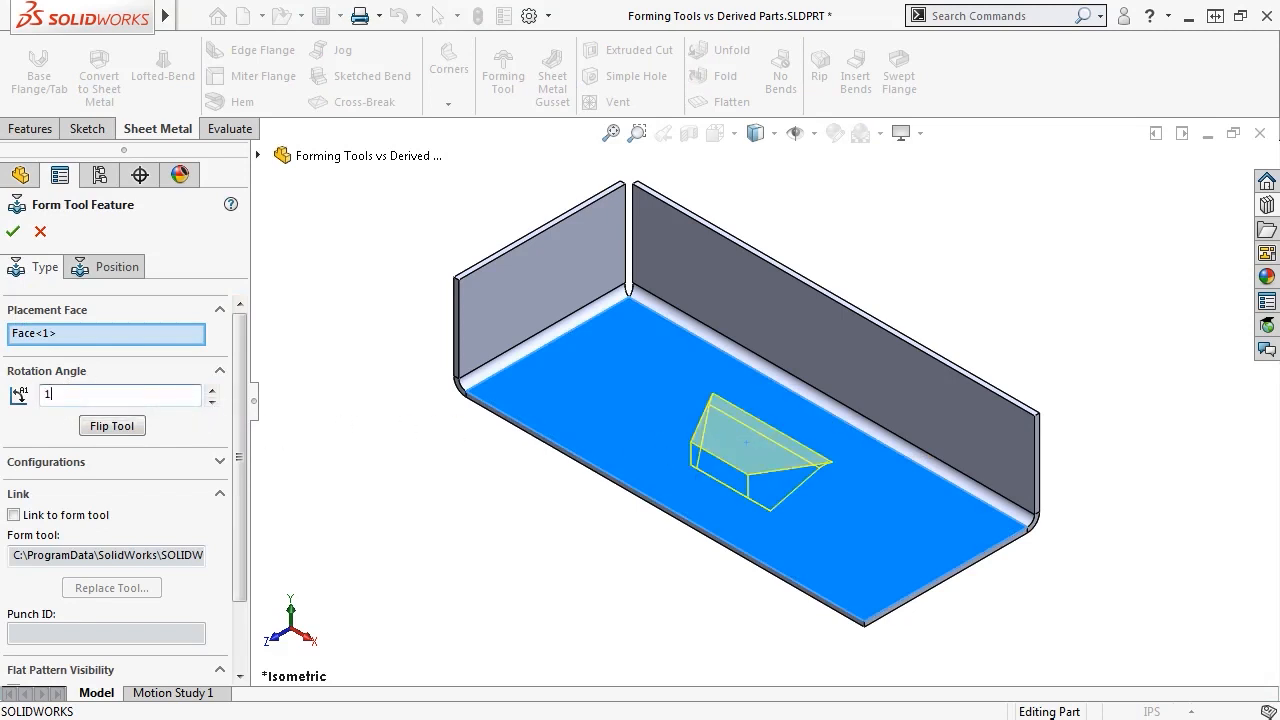
key("Return")
Step: In the lance's position sketch, dimension its orientation line 1.5 in from the base's long front edge
left_click(115, 268)
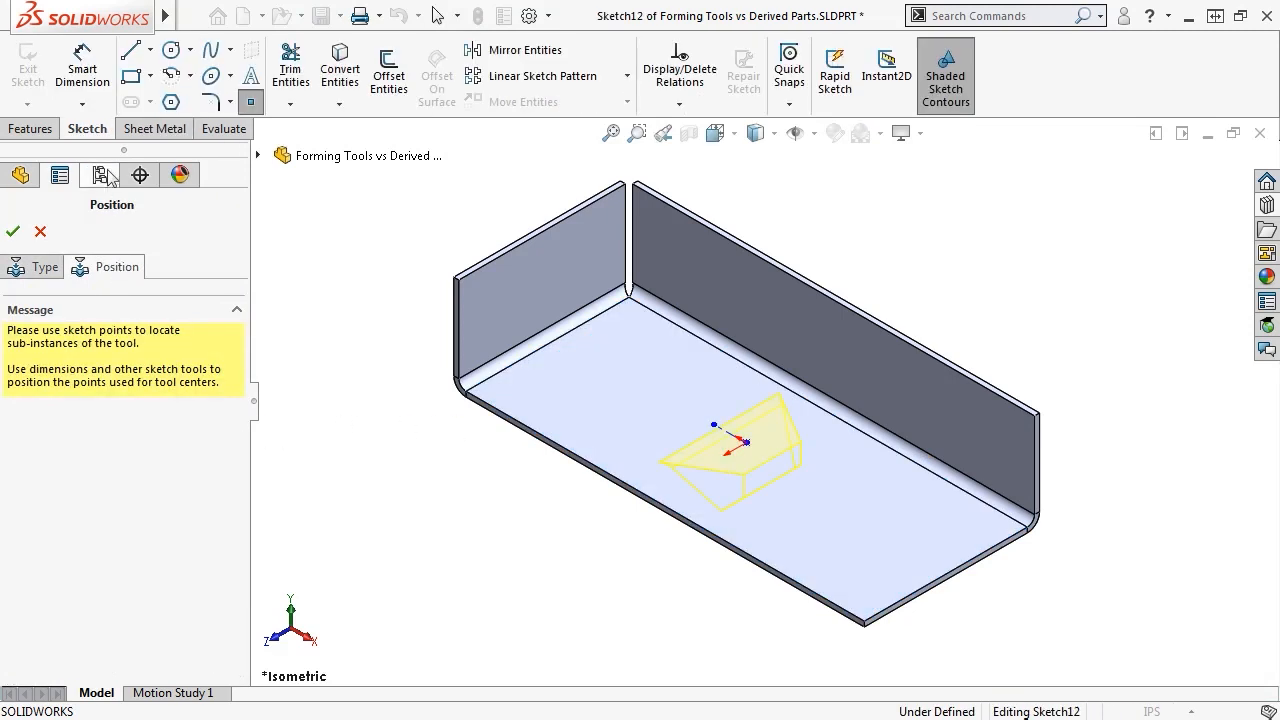
left_click(97, 90)
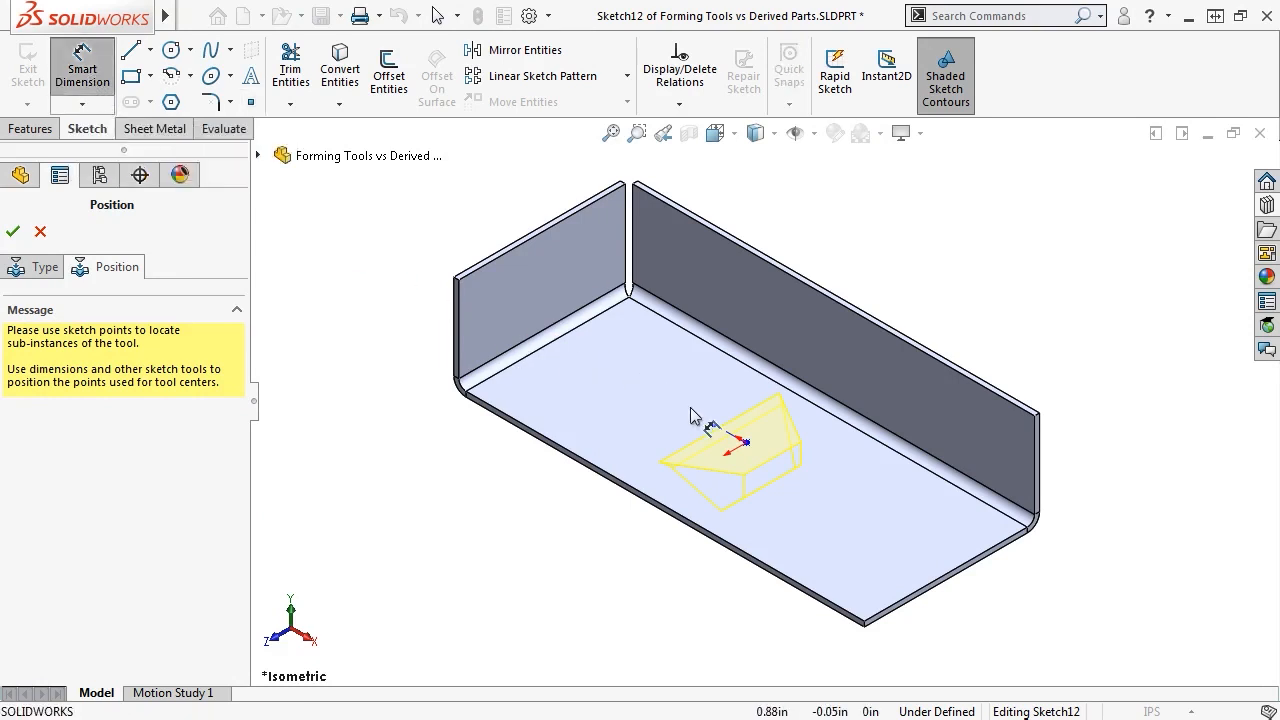
left_click(704, 462)
left_click(673, 513)
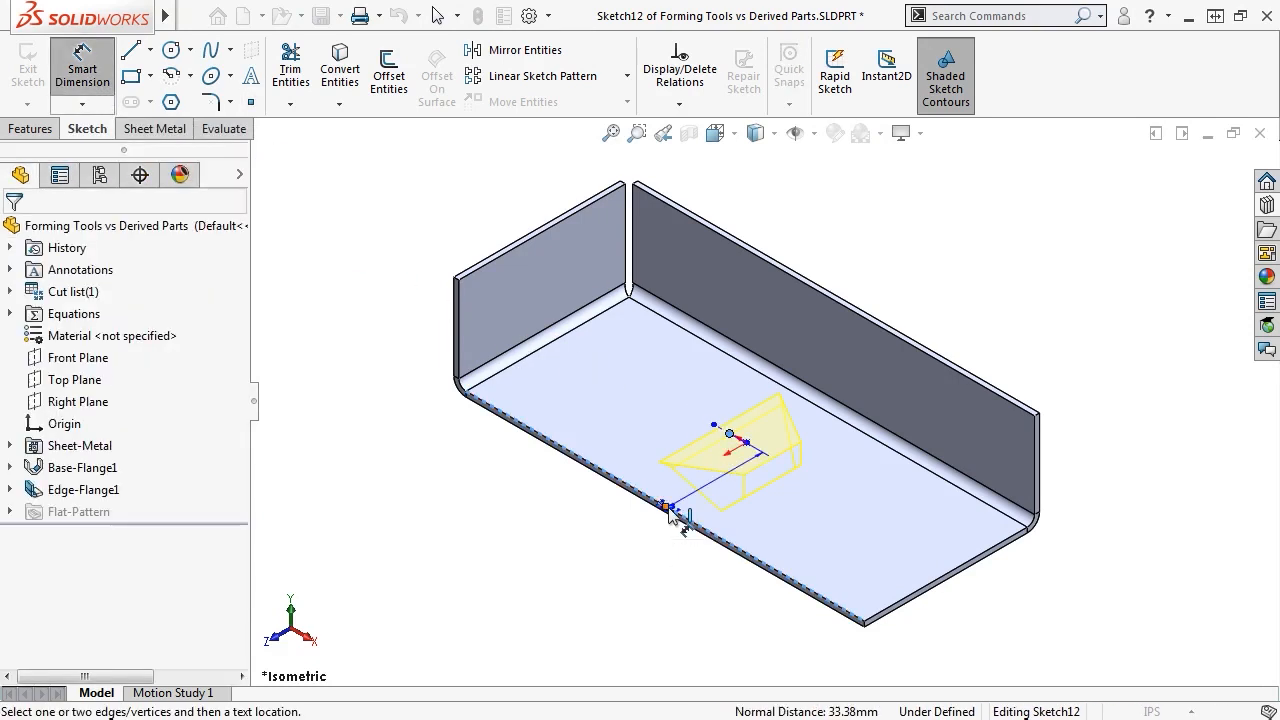
left_click(946, 627)
type("1.5")
key("Return")
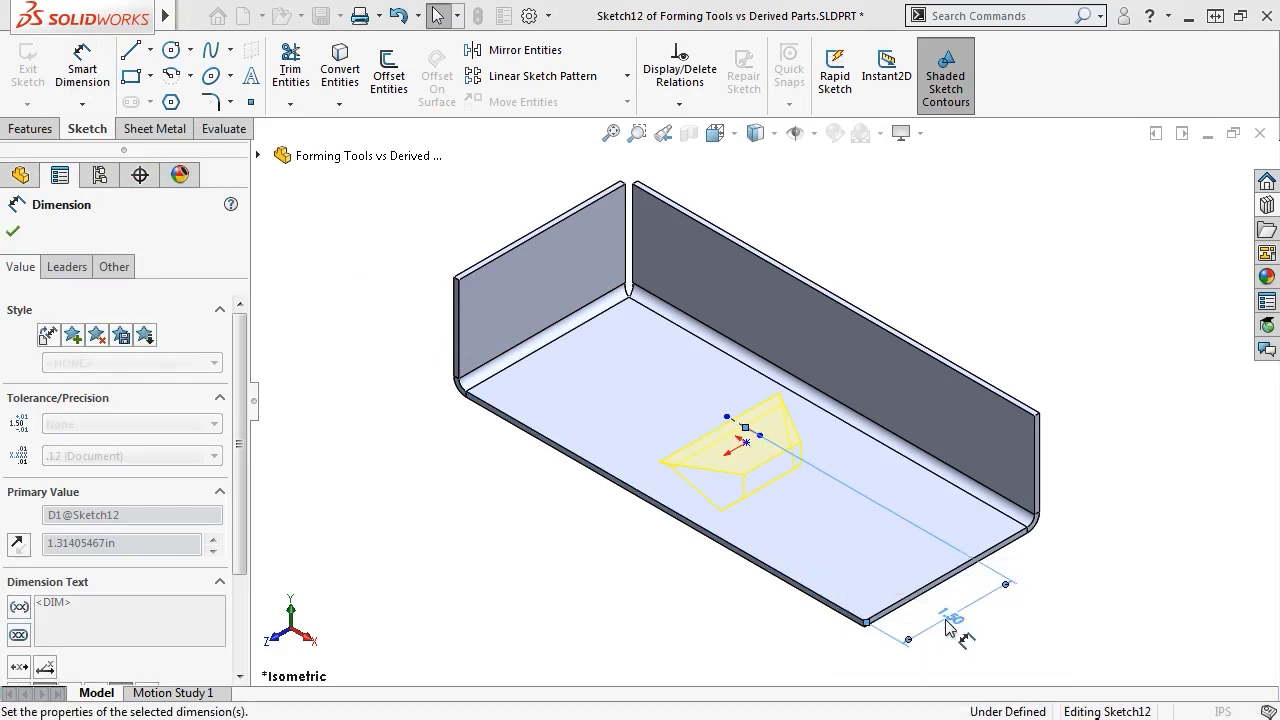
Step: Dimension the lance's centre point 2.5 in from the base's short open edge and finish the form tool feature
left_click(746, 441)
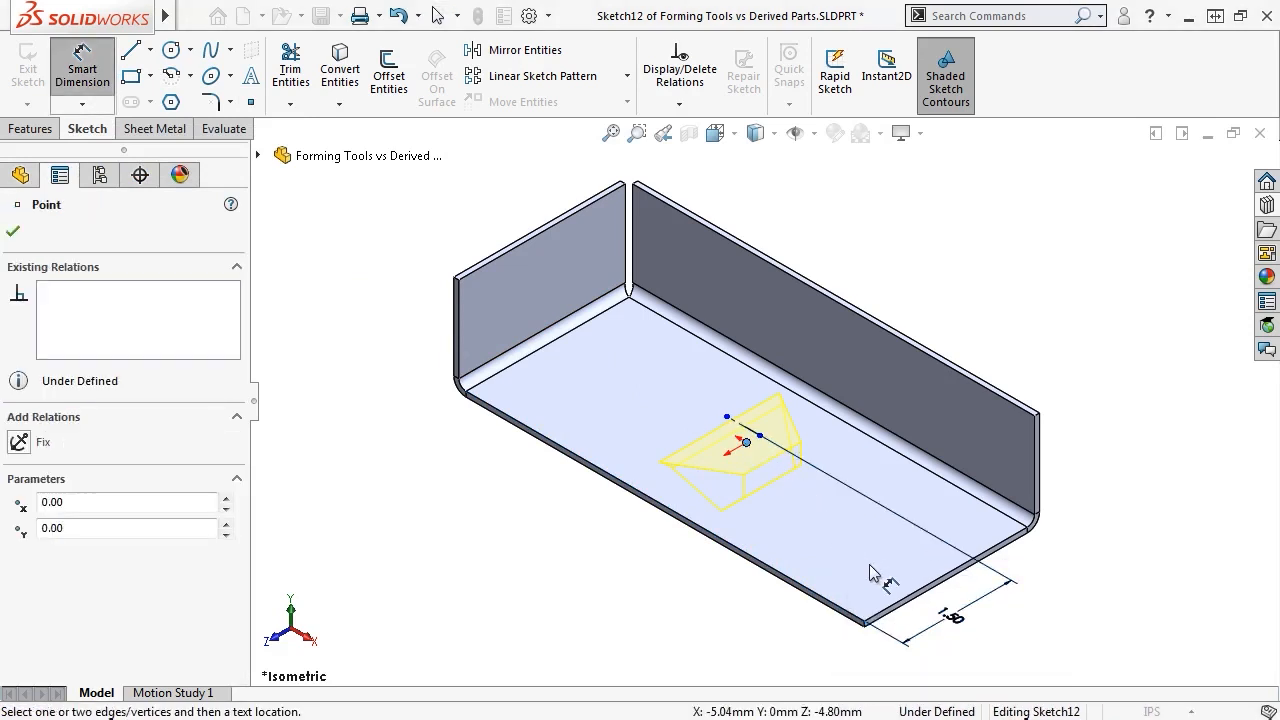
left_click(905, 602)
left_click(713, 606)
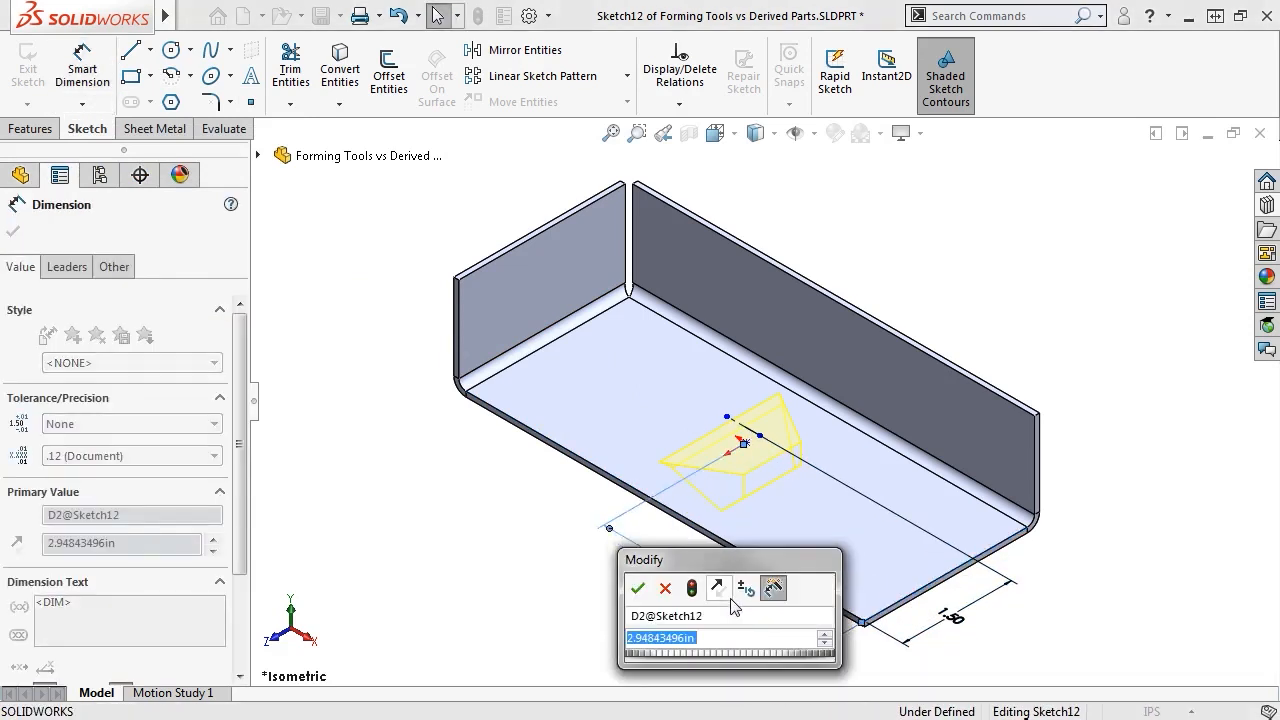
type("2.5")
key("Return")
key("Escape")
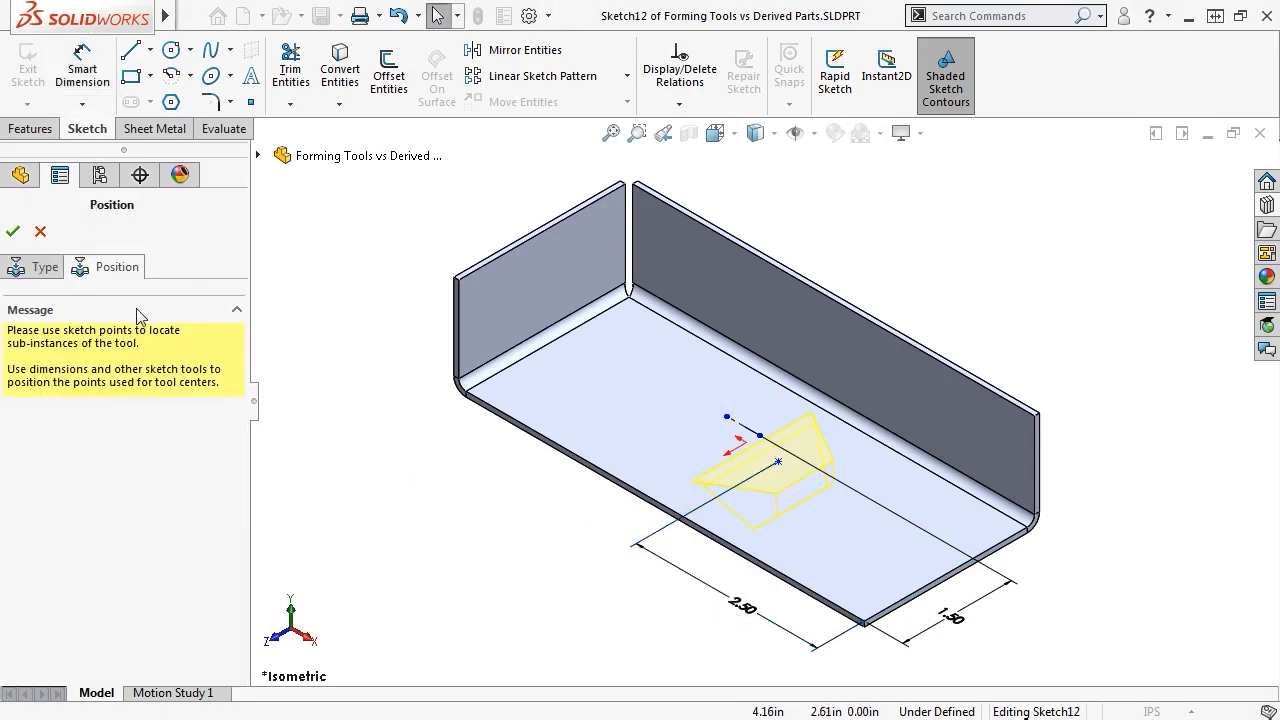
left_click(12, 231)
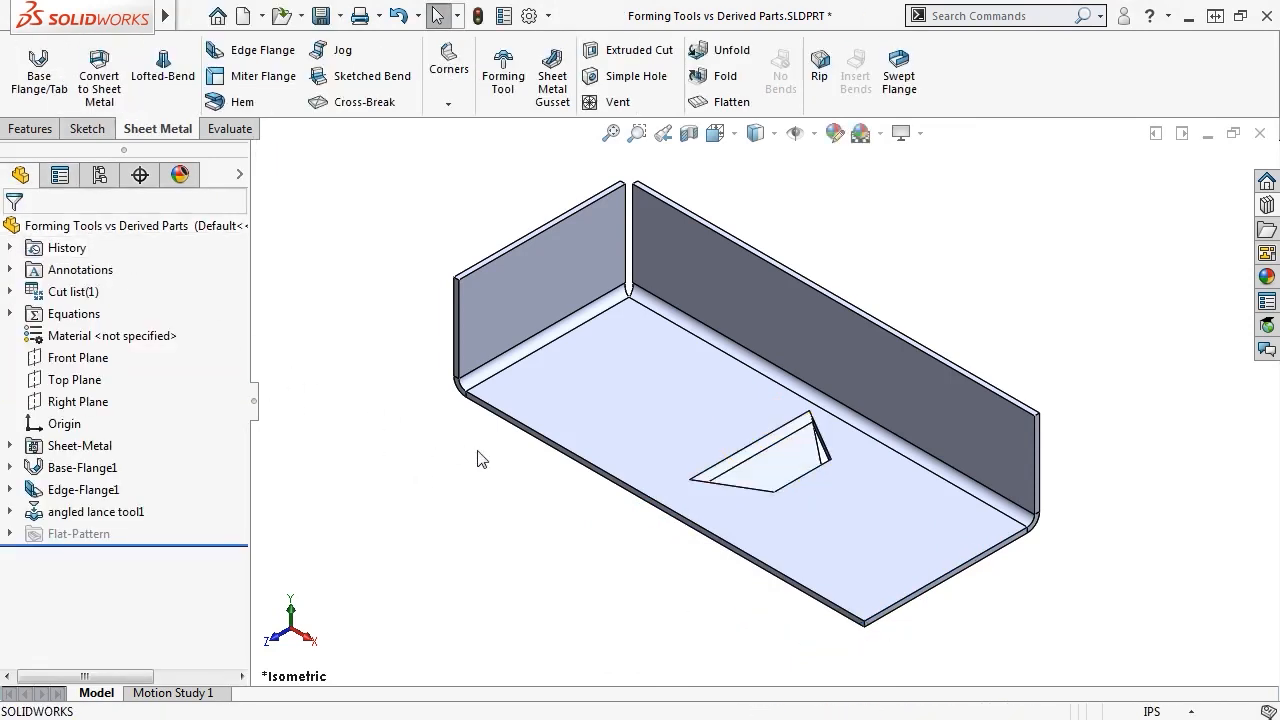
Step: Mark the design library's forming tools folder and all its subfolders as forming tools folders
middle_click_drag(476, 450, 528, 492)
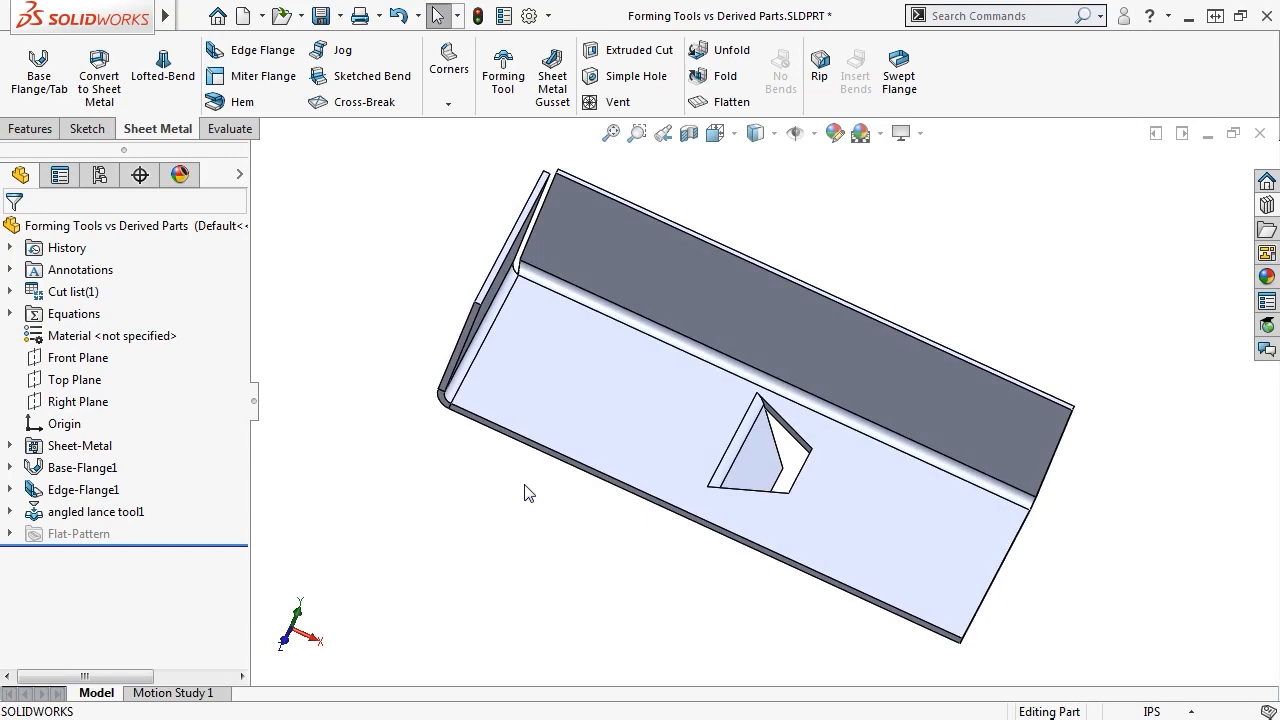
left_click(1265, 206)
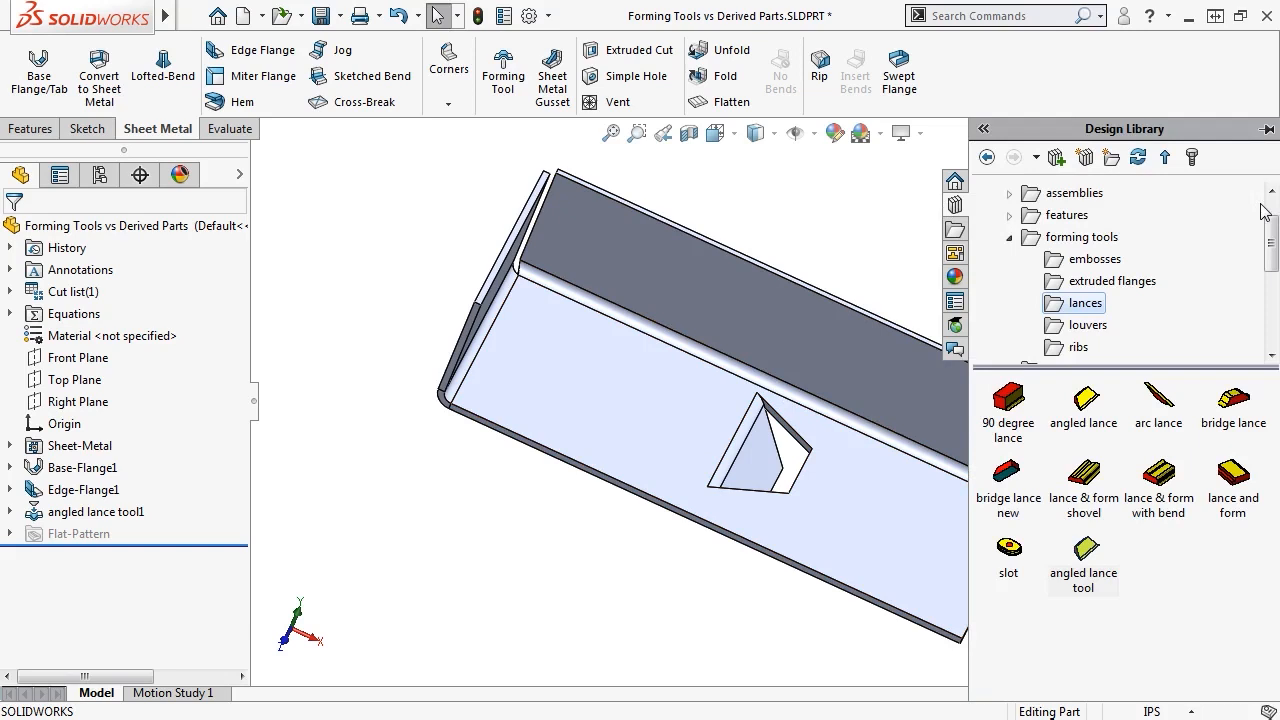
right_click(1099, 240)
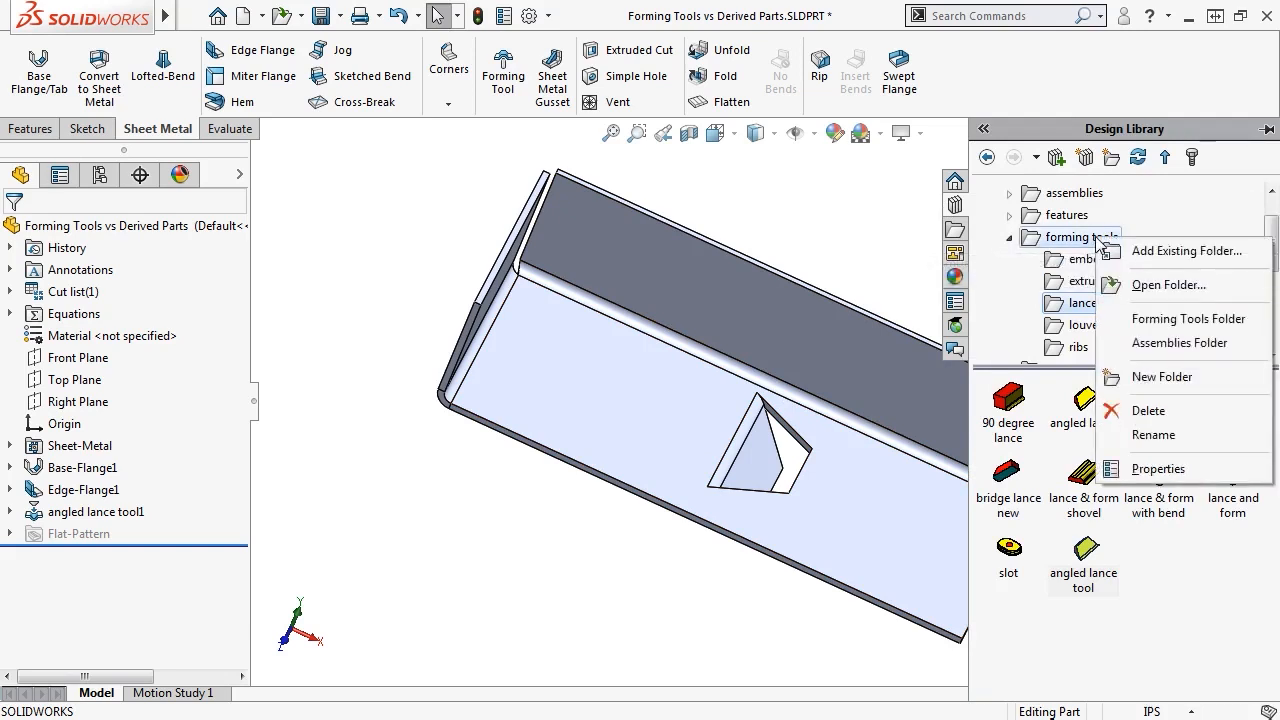
left_click(1130, 320)
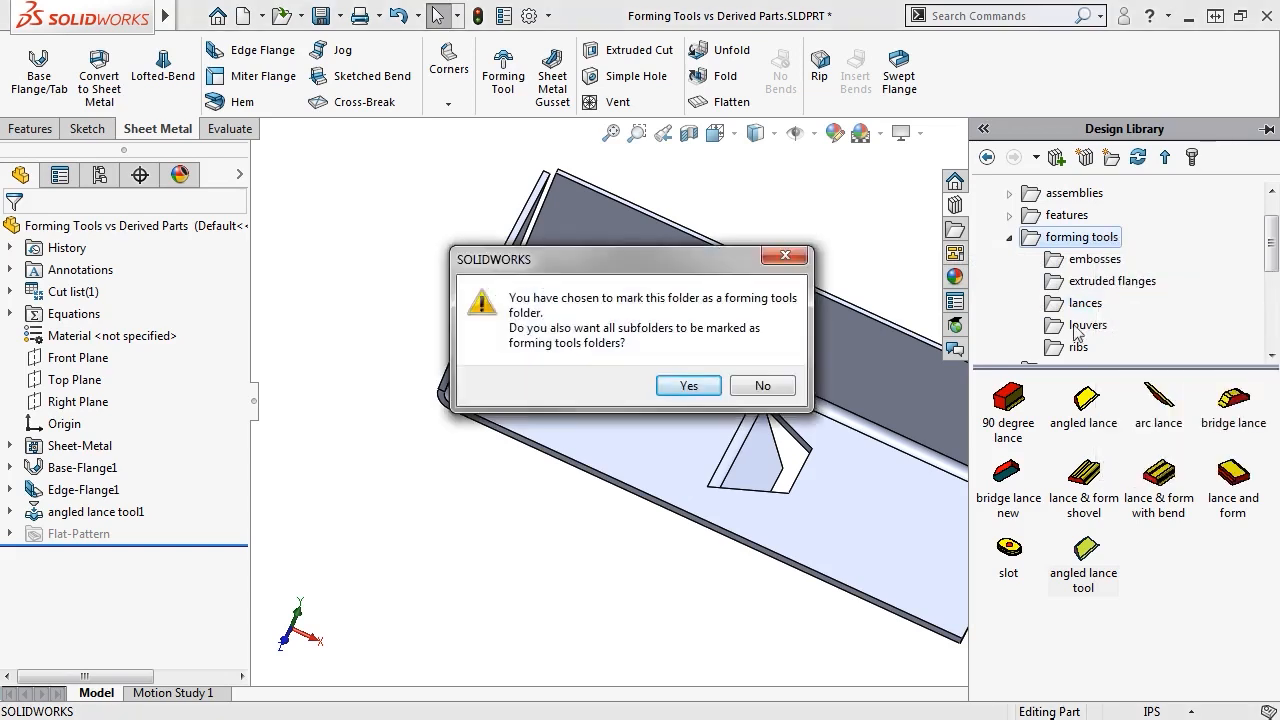
left_click(700, 387)
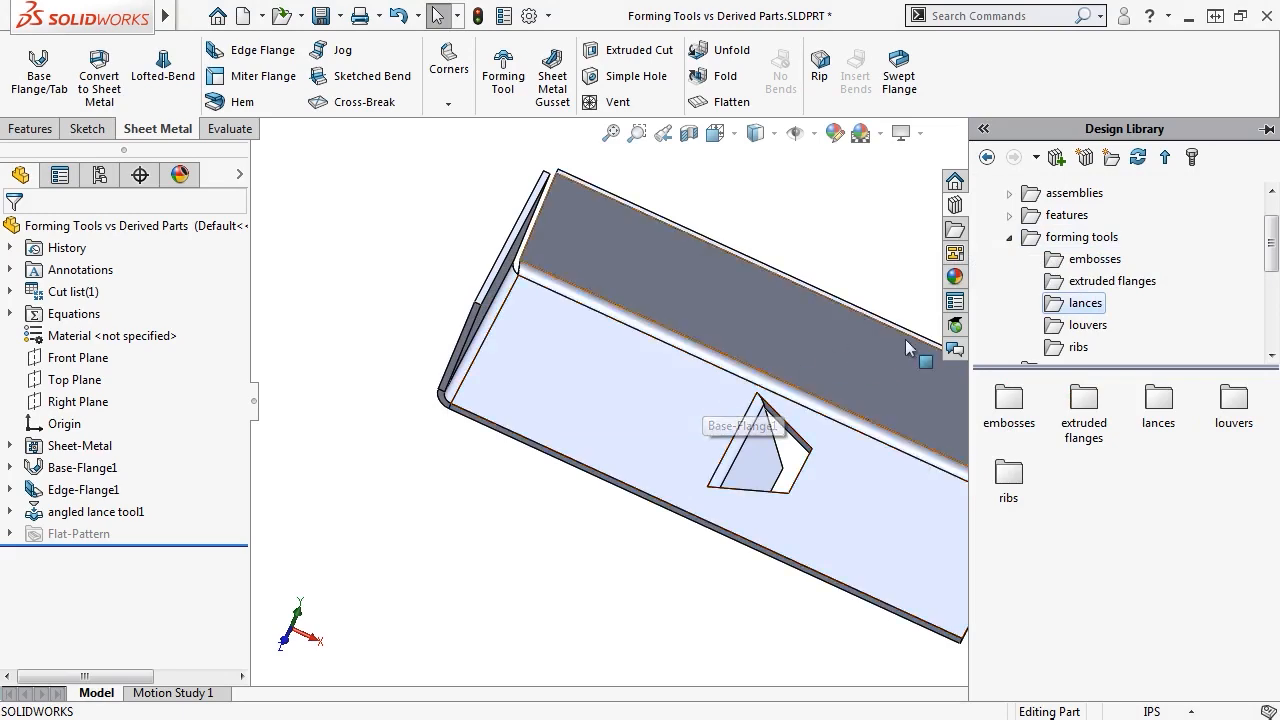
Step: Place the arc lance from the lances folder on the base face beside the angled lance and accept the form tool feature
left_click(1075, 306)
left_click_drag(1160, 400, 614, 397)
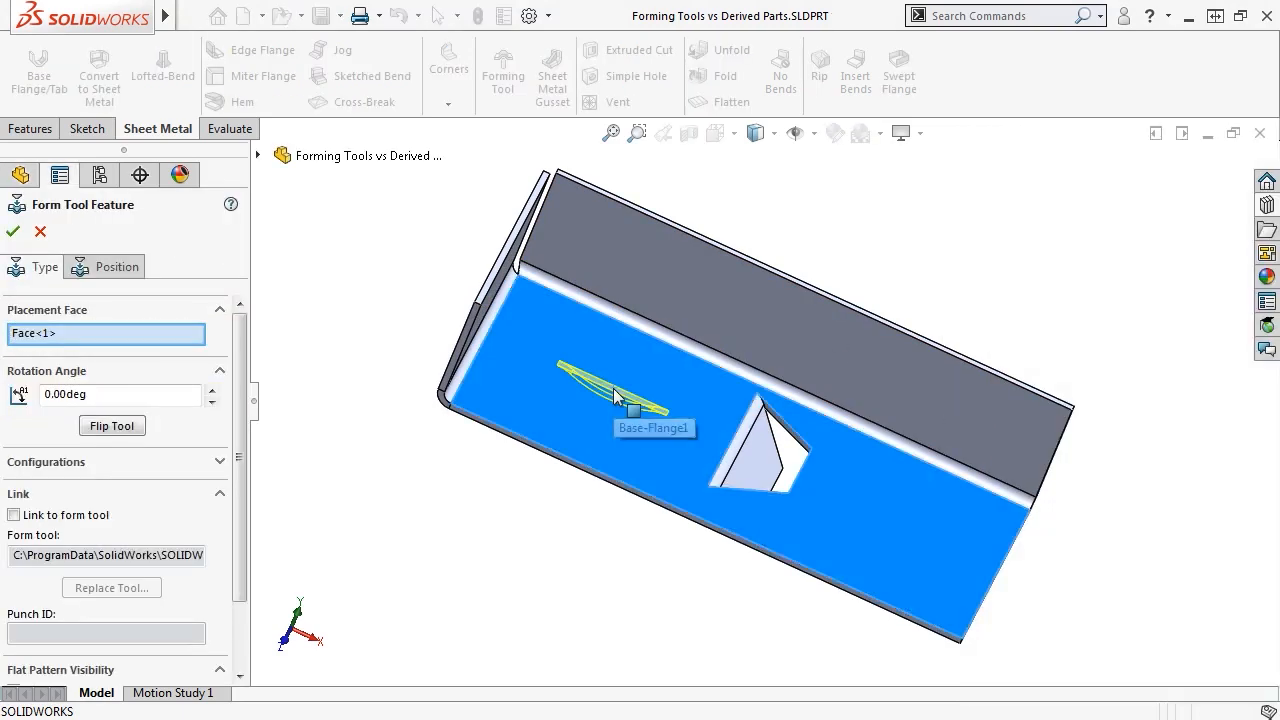
left_click(13, 235)
middle_click_drag(334, 380, 305, 428)
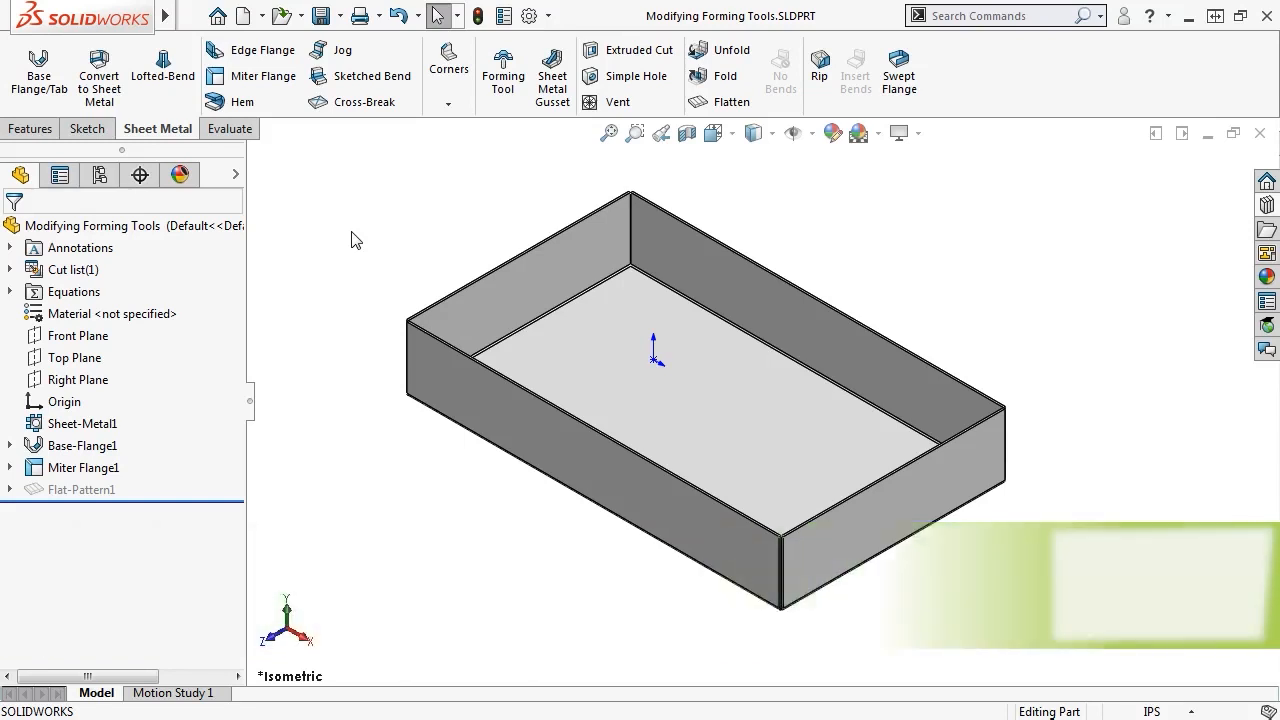
Step: Open the bridge lance part from the lances folder of the design library's forming tools
left_click(1267, 204)
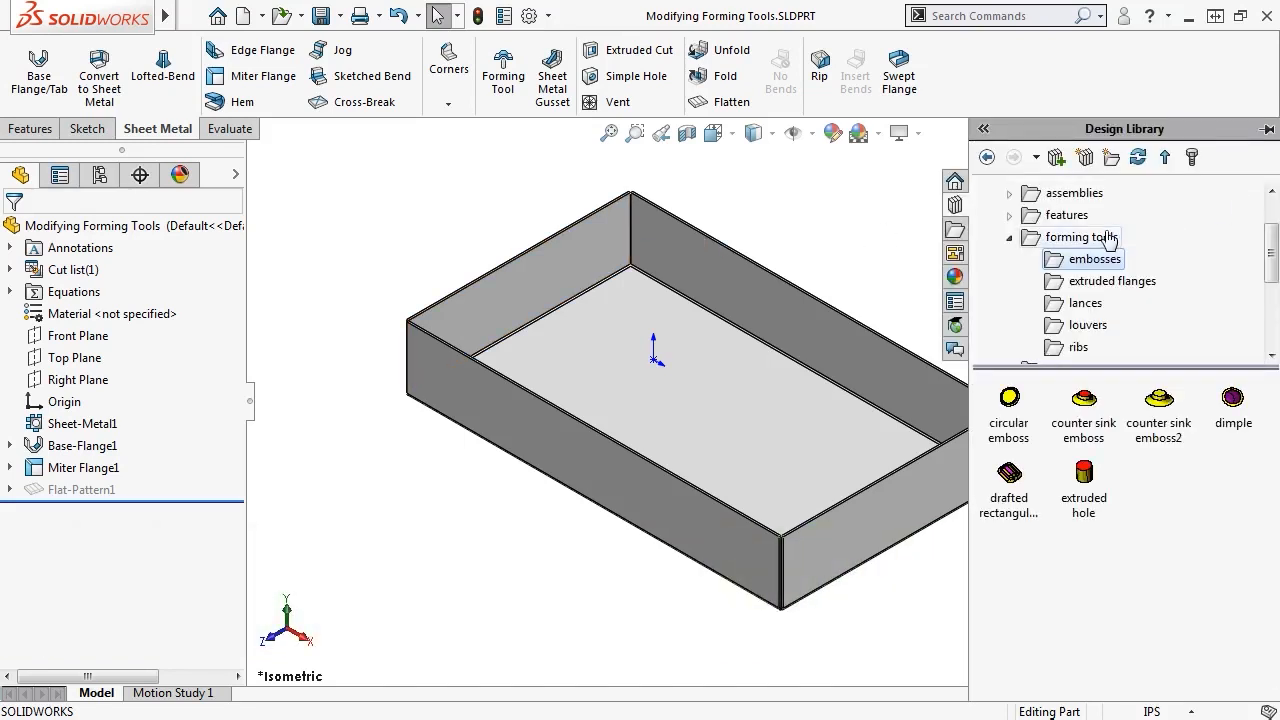
left_click(1085, 303)
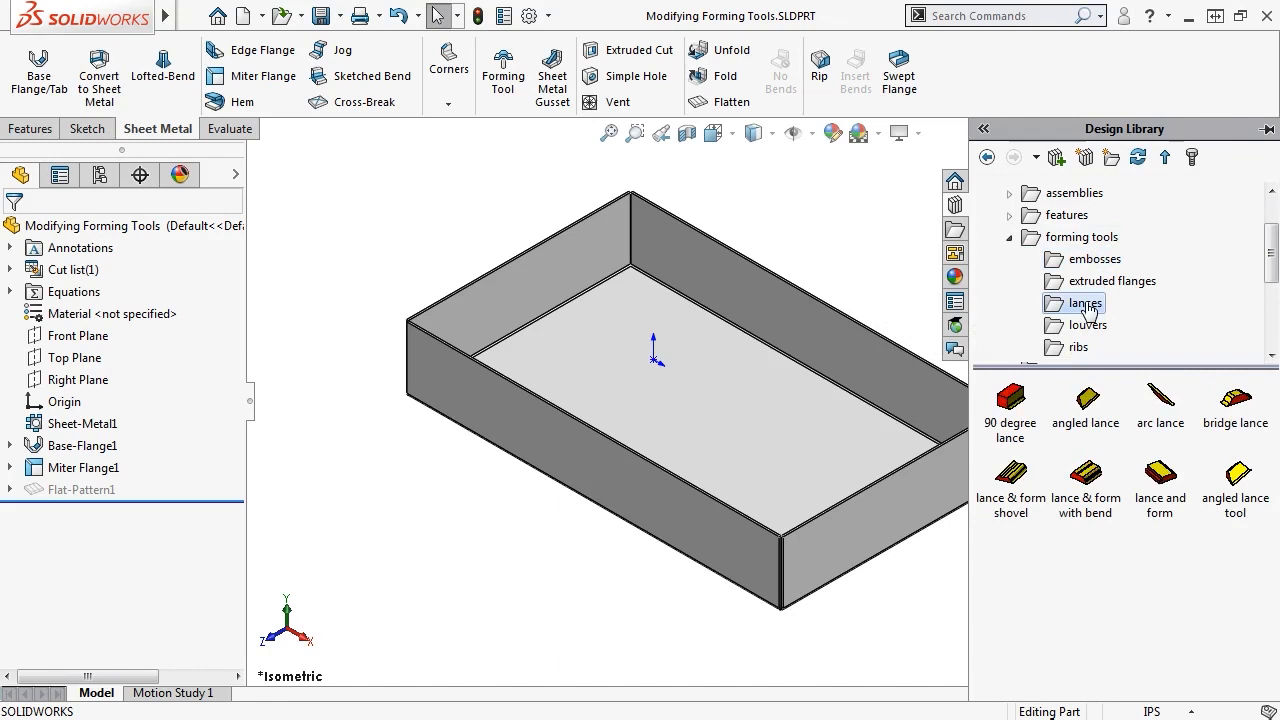
right_click(1234, 405)
left_click(1230, 413)
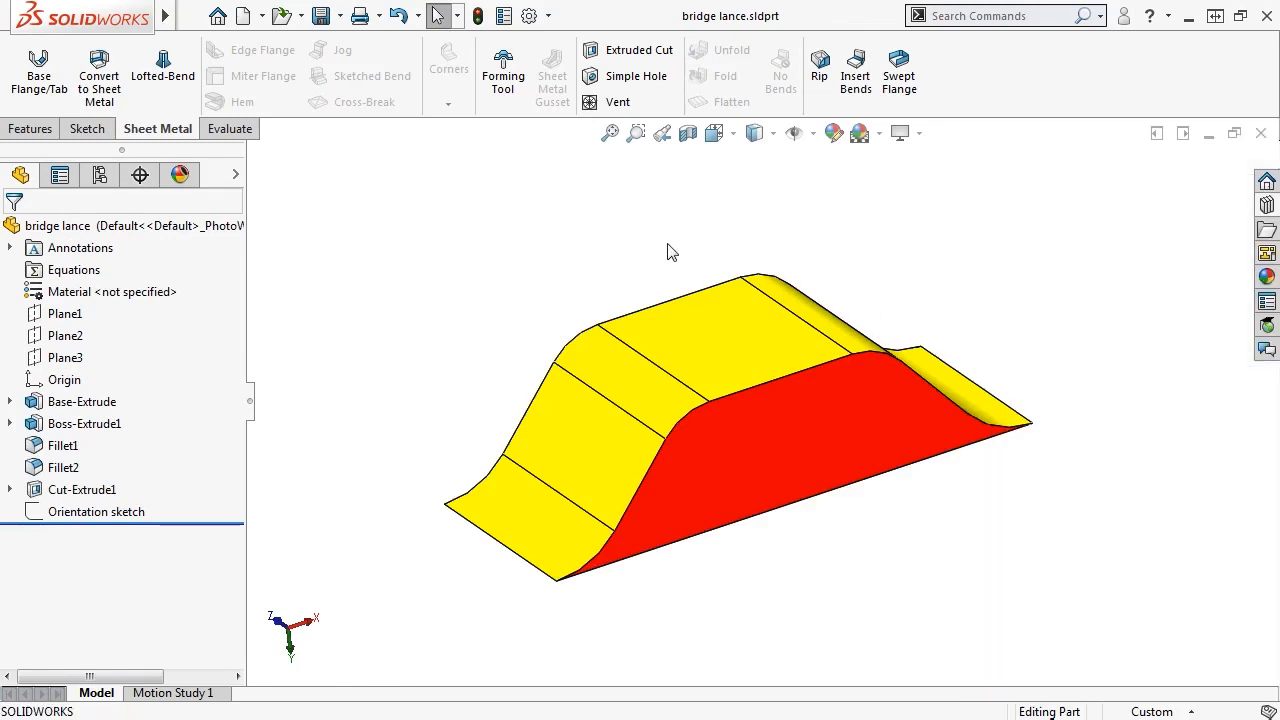
Step: Roll the bridge lance back to just after Base-Extrude, roll it forward to the end and rebuild the part
mouse_move(668, 251)
middle_mouse_down()
mouse_move(763, 317)
mouse_move(663, 234)
mouse_move(687, 258)
middle_mouse_up()
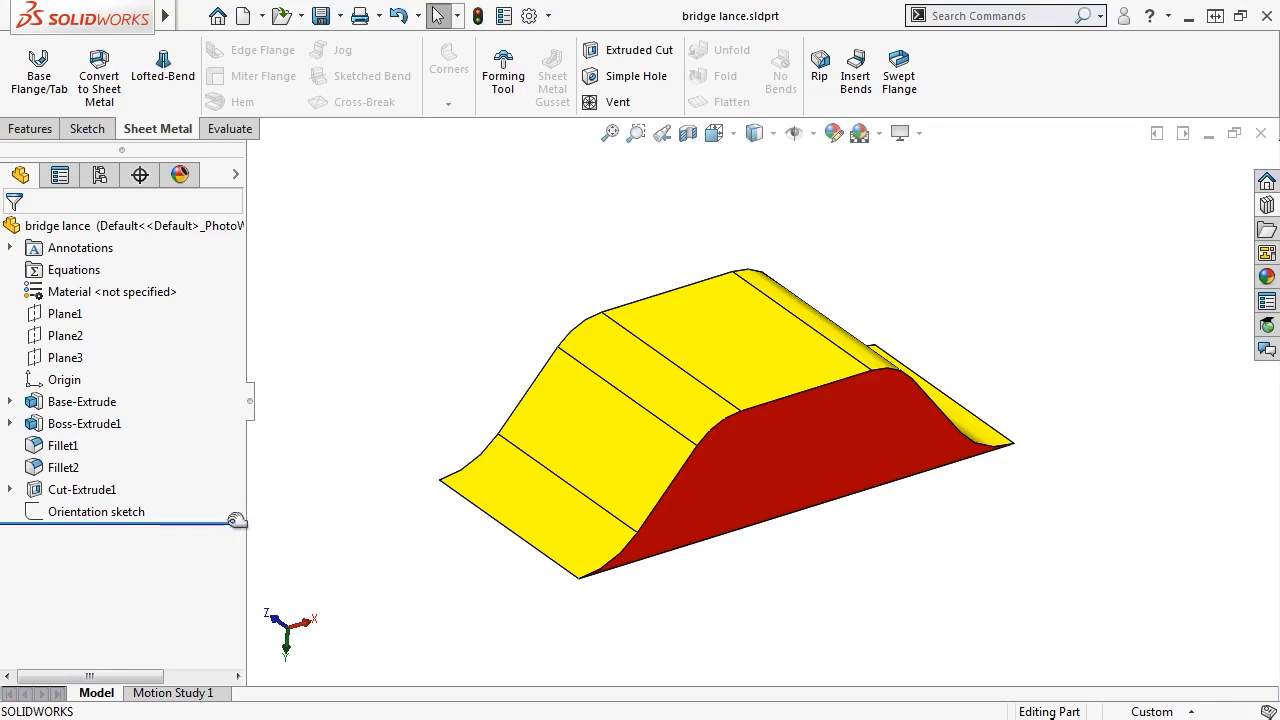
left_click_drag(237, 523, 248, 414)
key("f")
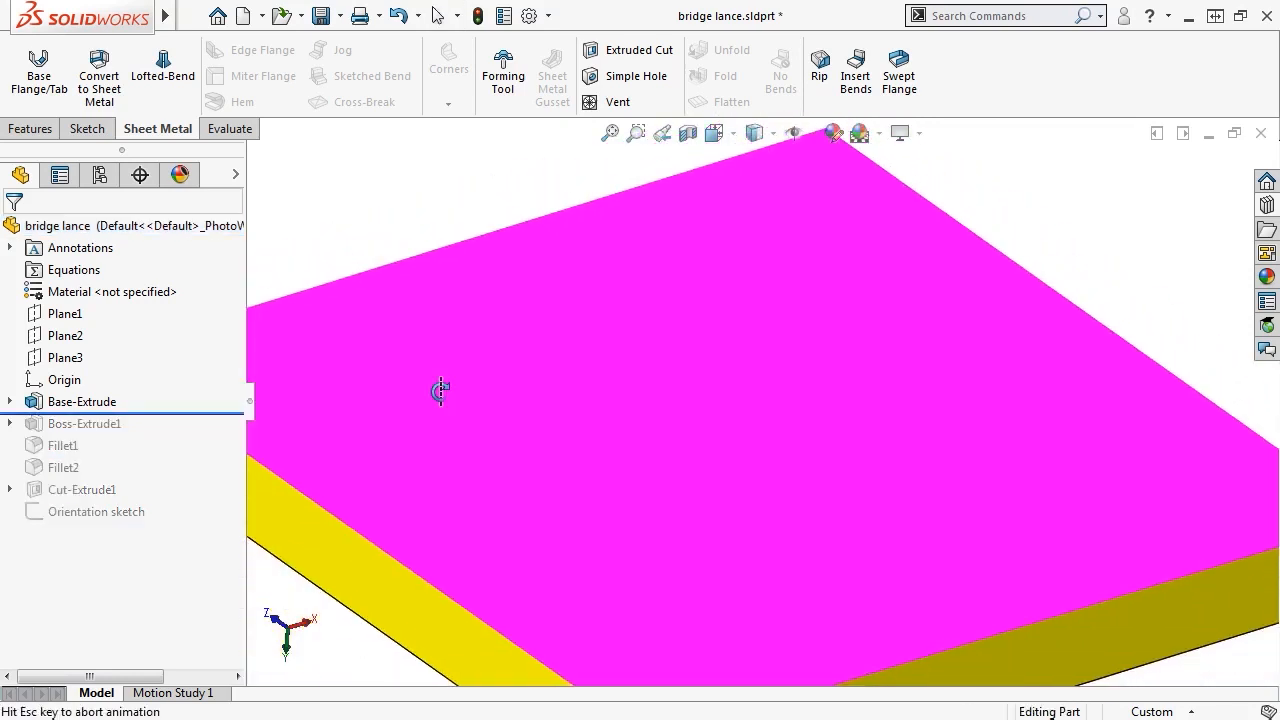
left_click_drag(194, 410, 169, 517)
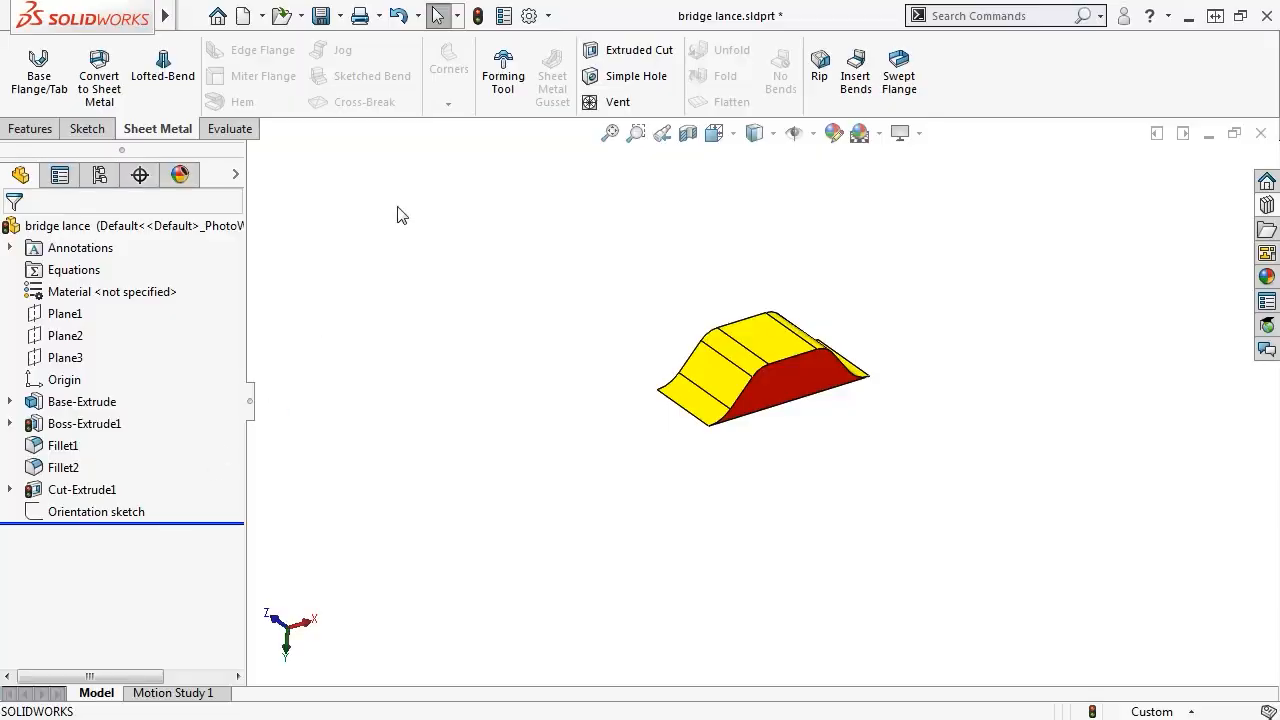
left_click(478, 16)
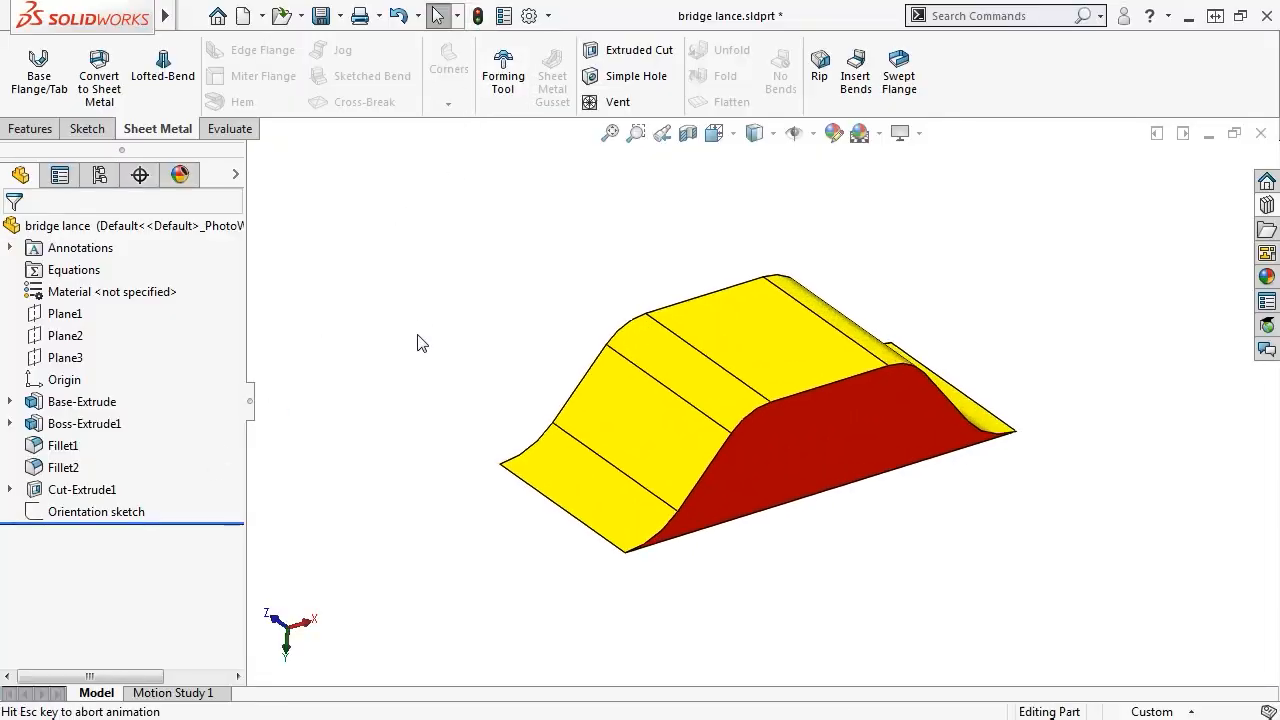
Step: Edit the sketch of Boss-Extrude1 and delete the slanted line on the side without the 50° dimension
mouse_move(147, 513)
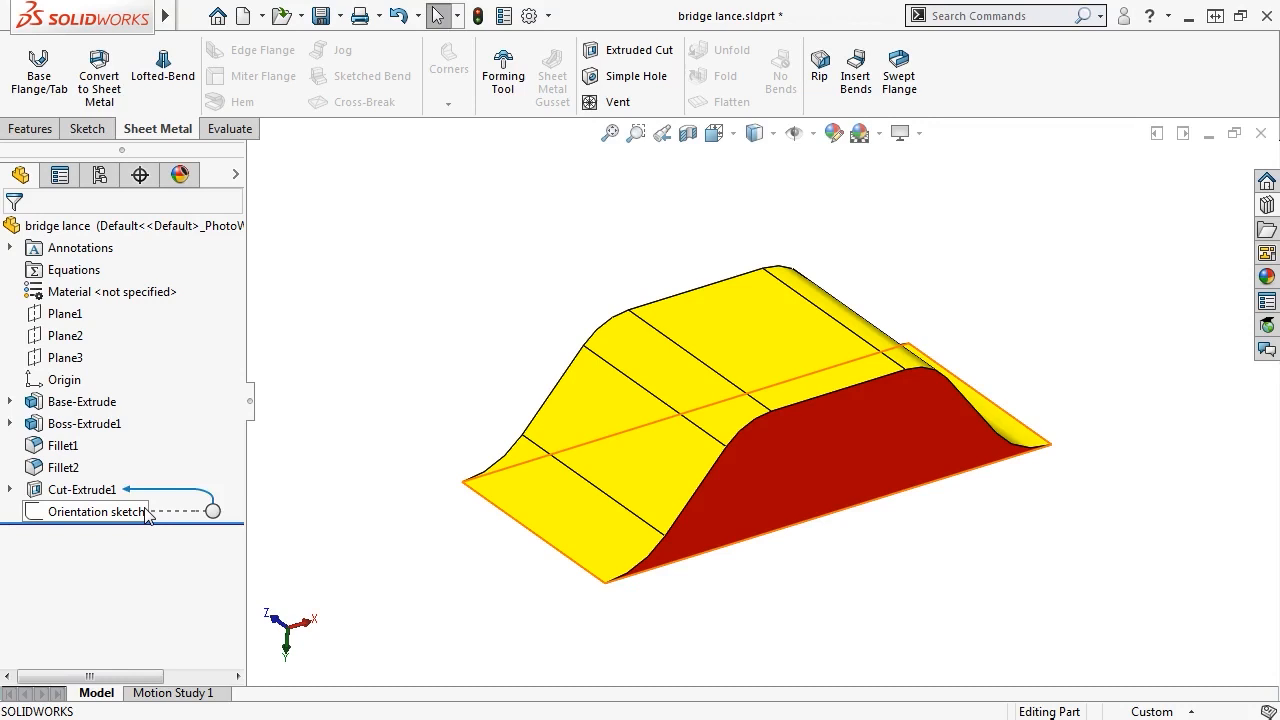
left_click(84, 423)
left_click(163, 366)
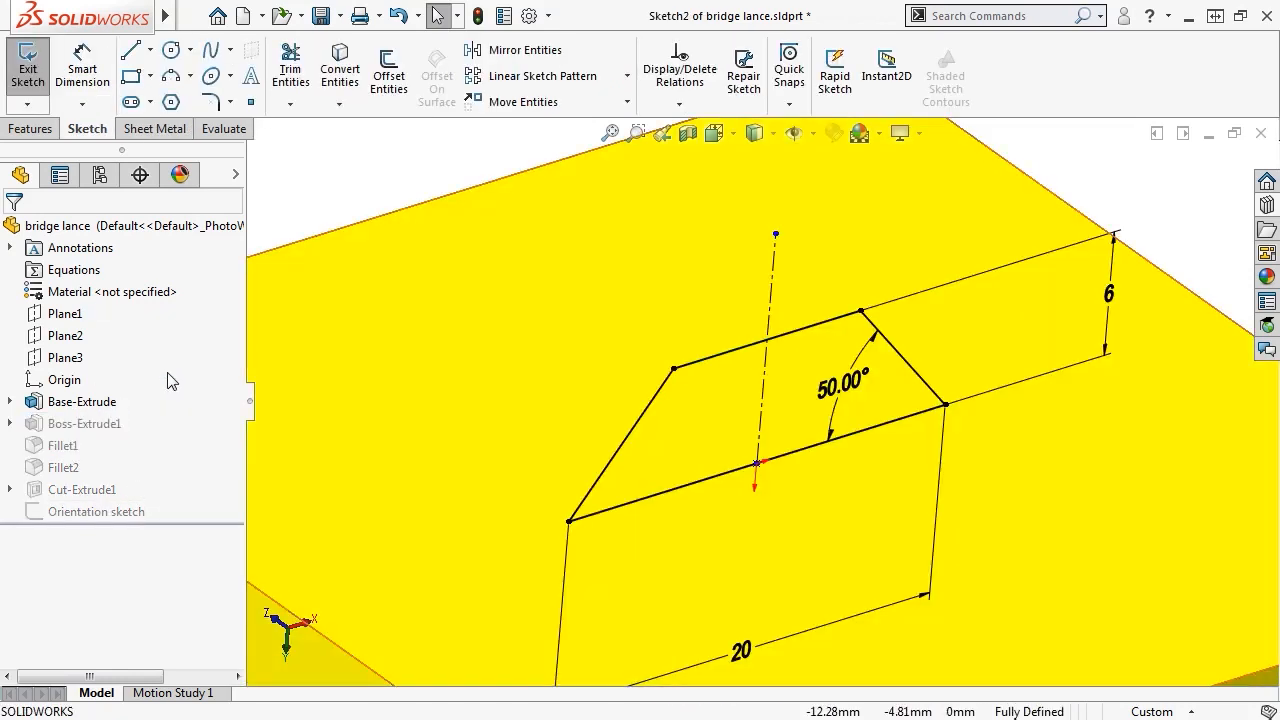
left_click(623, 440)
key("Delete")
Step: Extend the profile's upper line horizontally, close it with a line to the lower corner, and exit the sketch, continuing past the rebuild error
key("s")
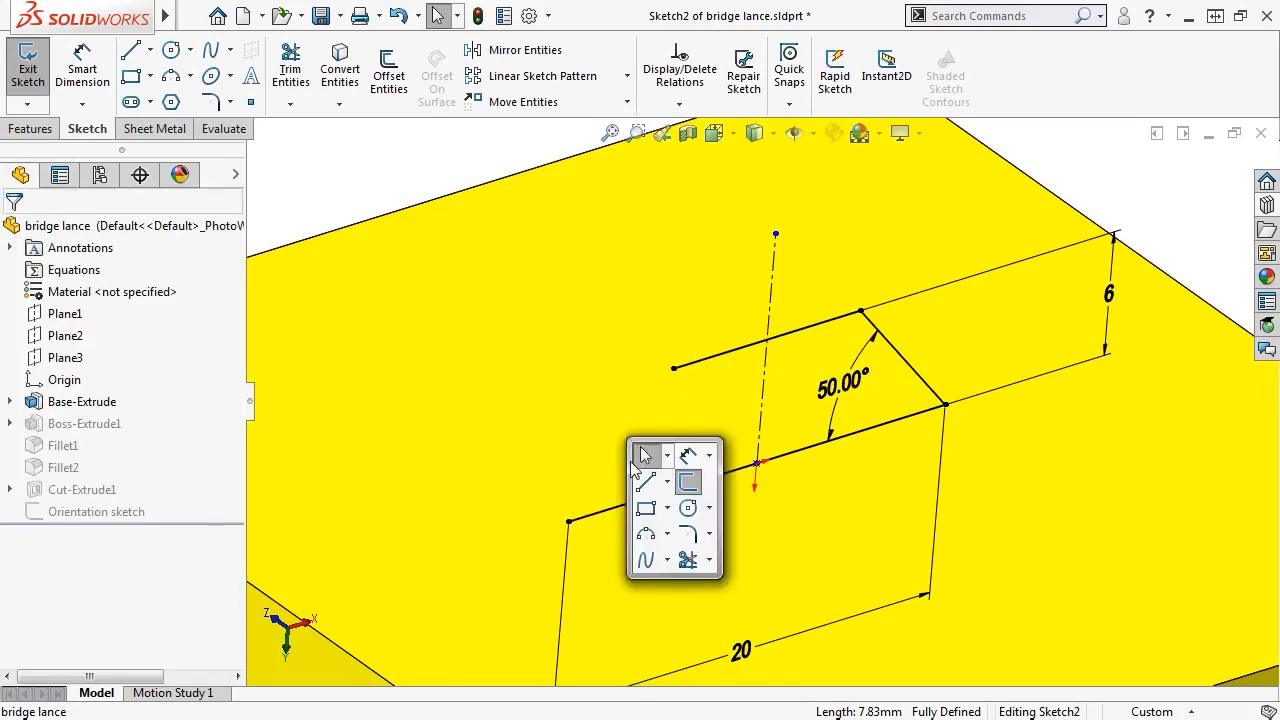
left_click(646, 456)
left_click(673, 368)
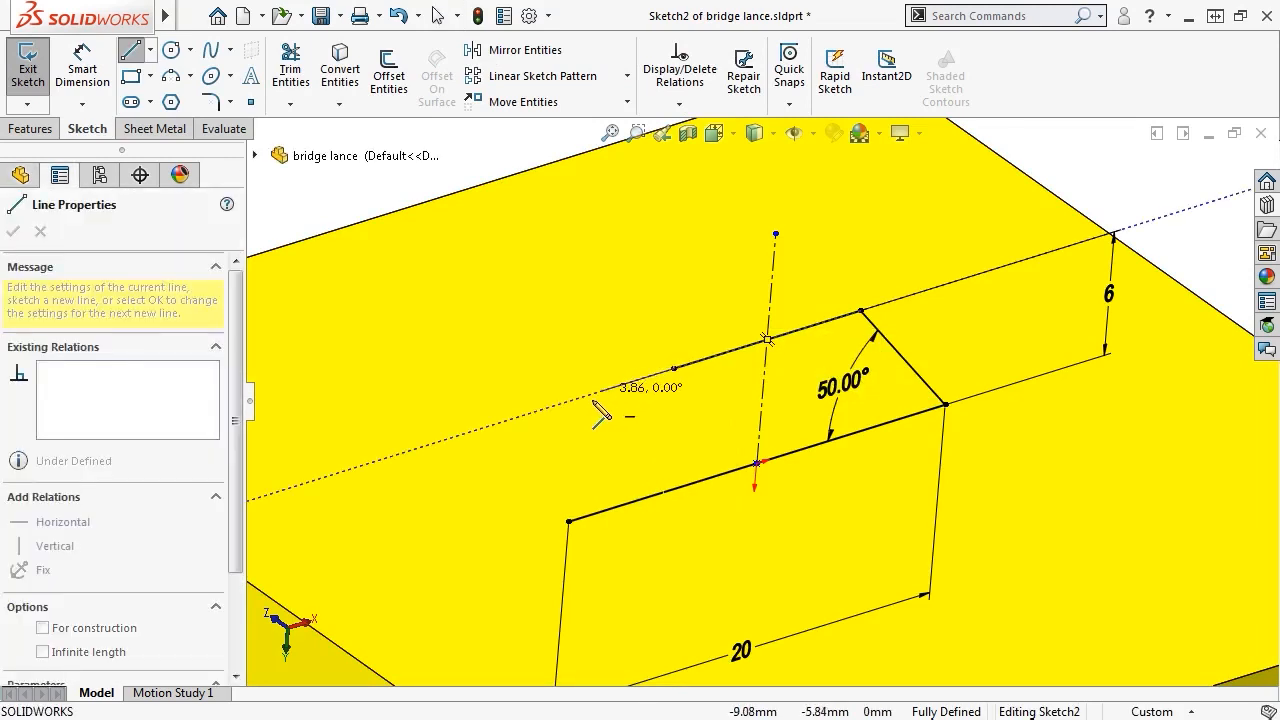
left_click(578, 399)
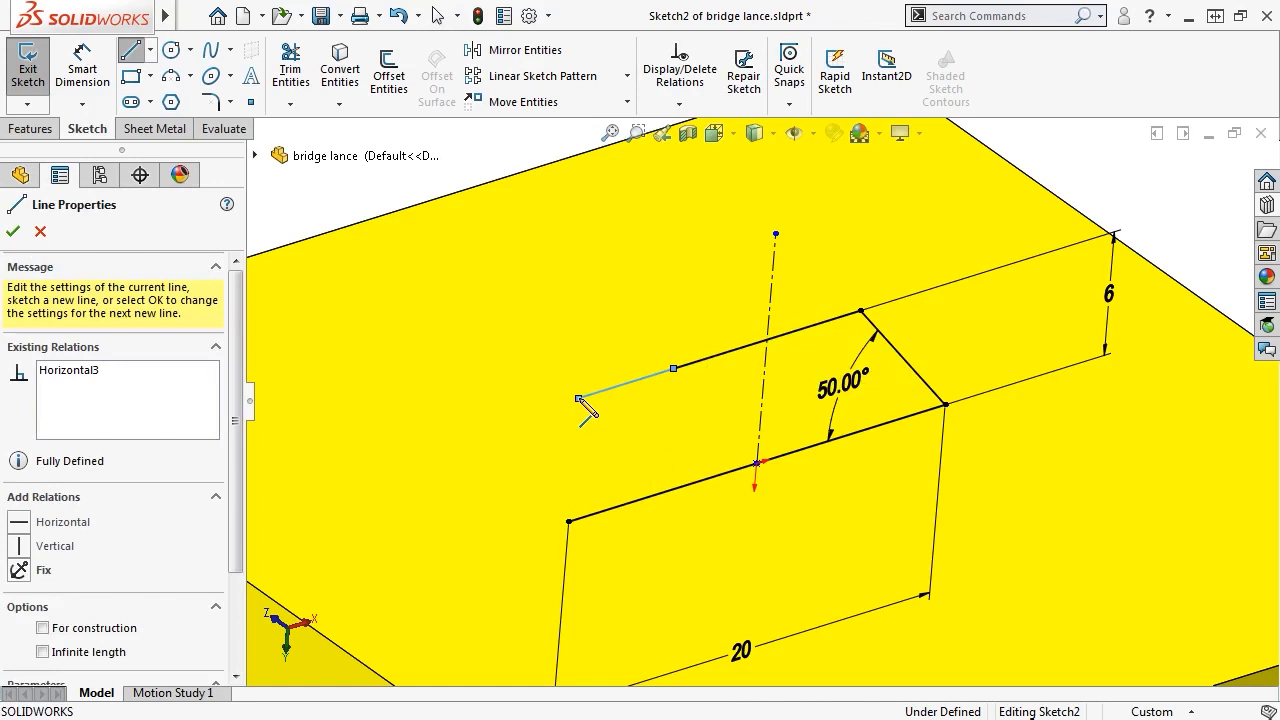
double_click(568, 522)
key("Escape")
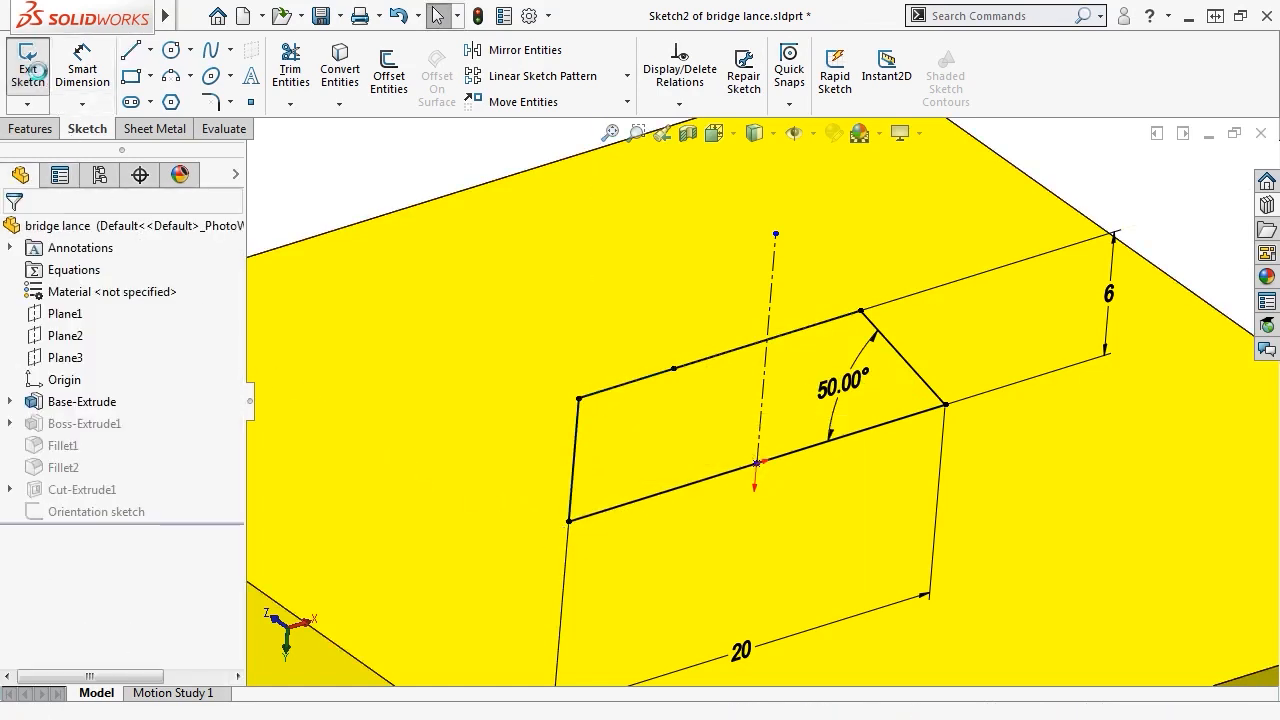
left_click(43, 82)
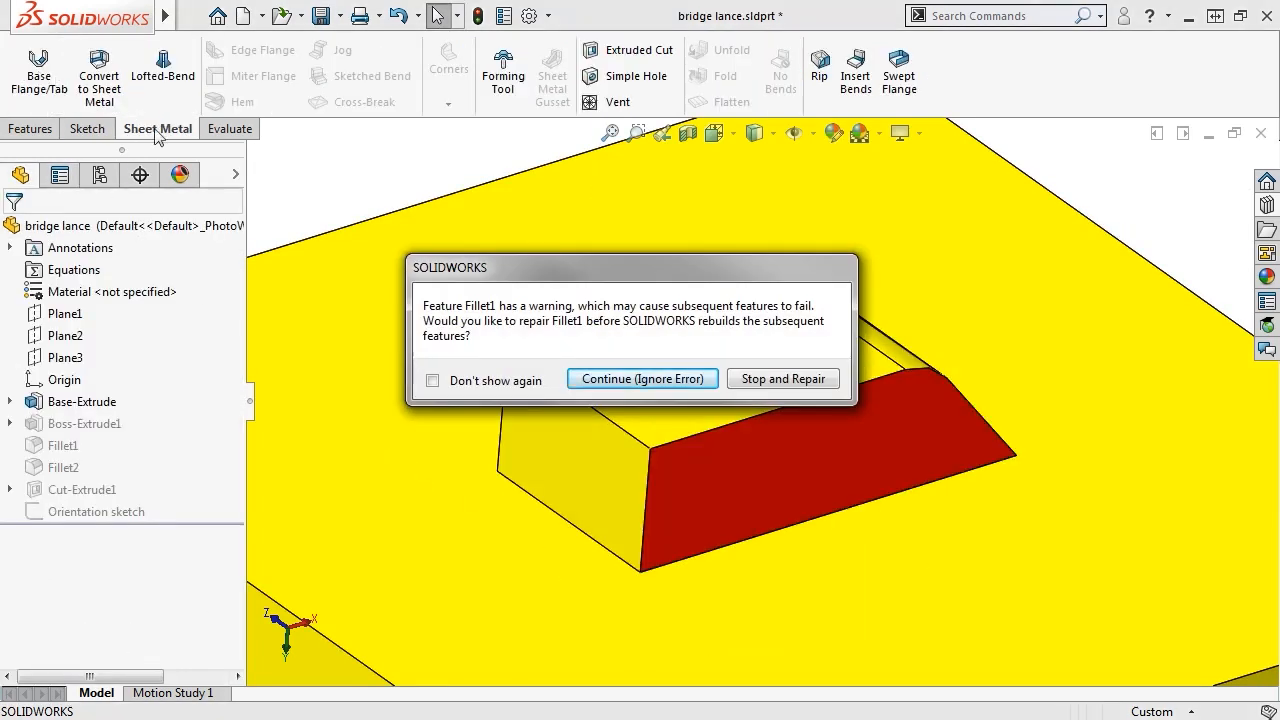
left_click(632, 378)
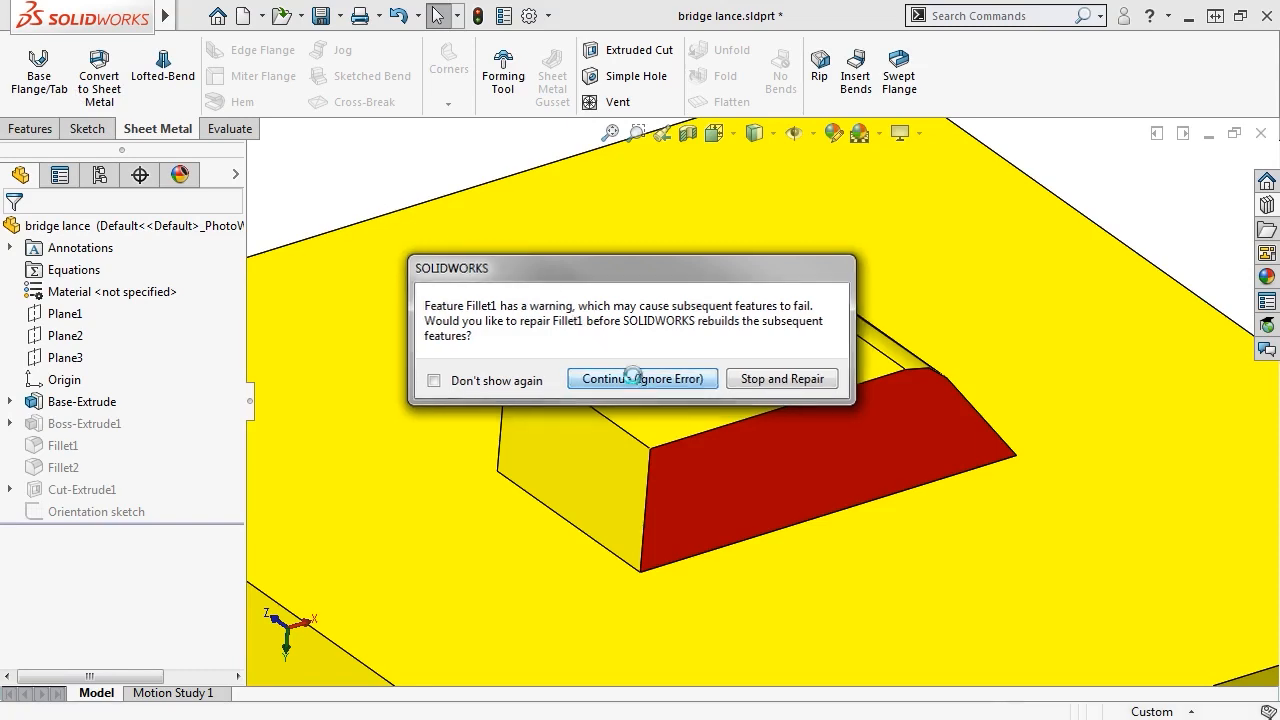
left_click(876, 371)
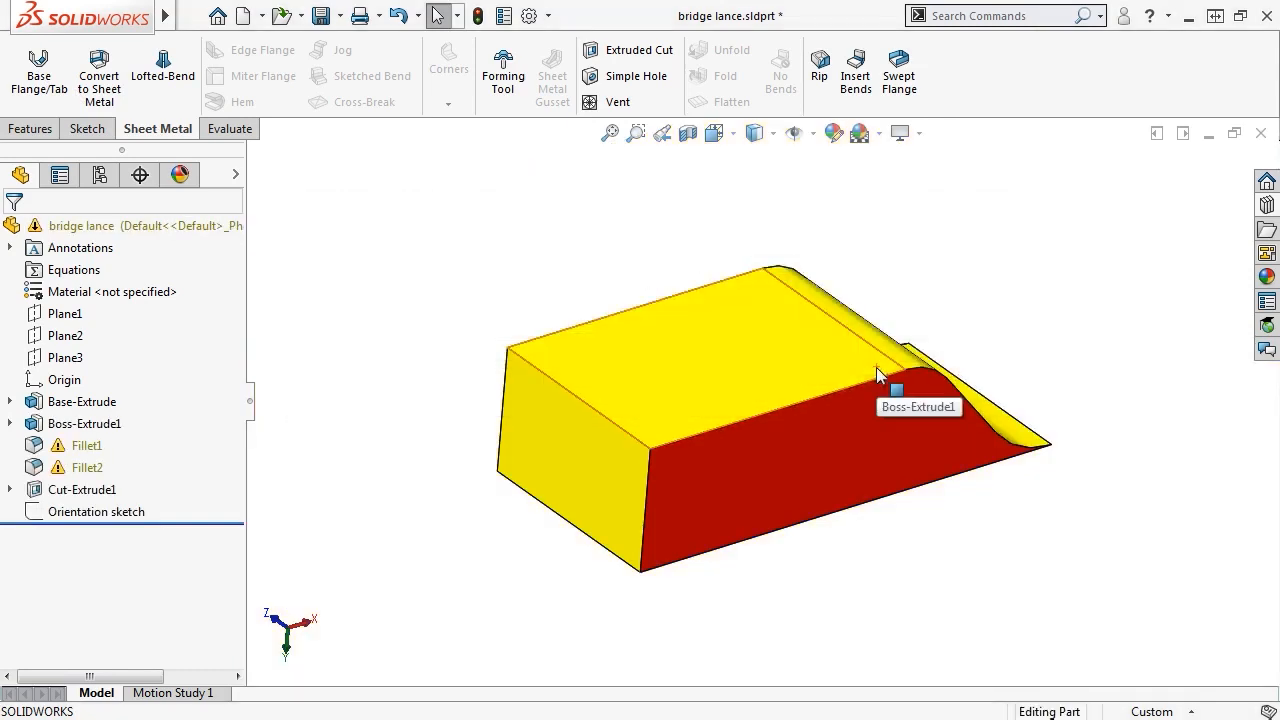
Step: Edit Fillet1 and accept it with its missing edge reference removed automatically
left_click(84, 445)
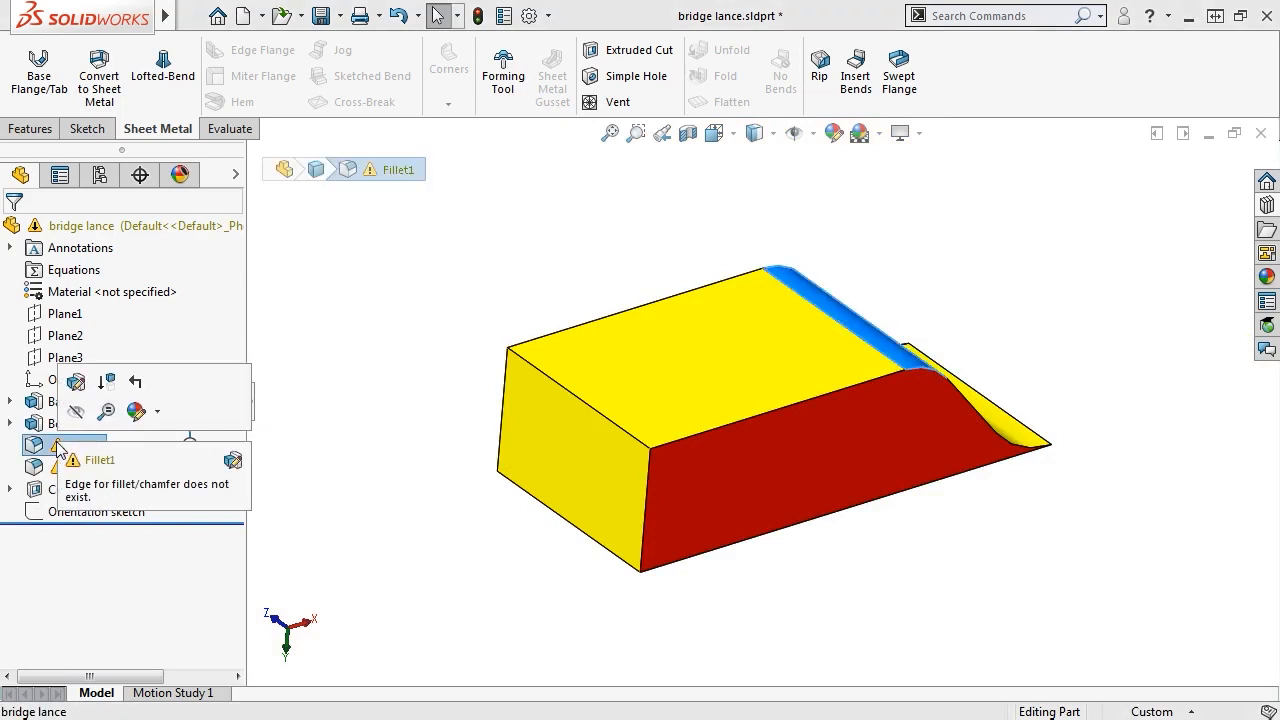
left_click(75, 385)
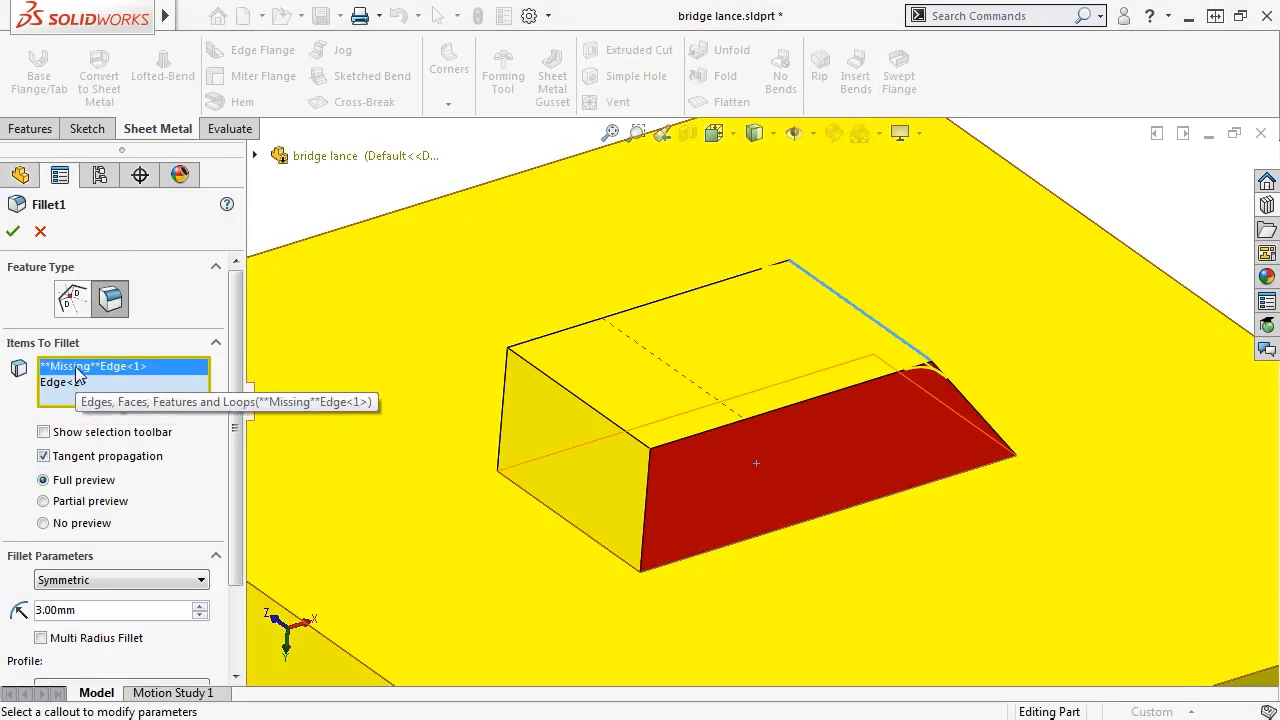
left_click(13, 231)
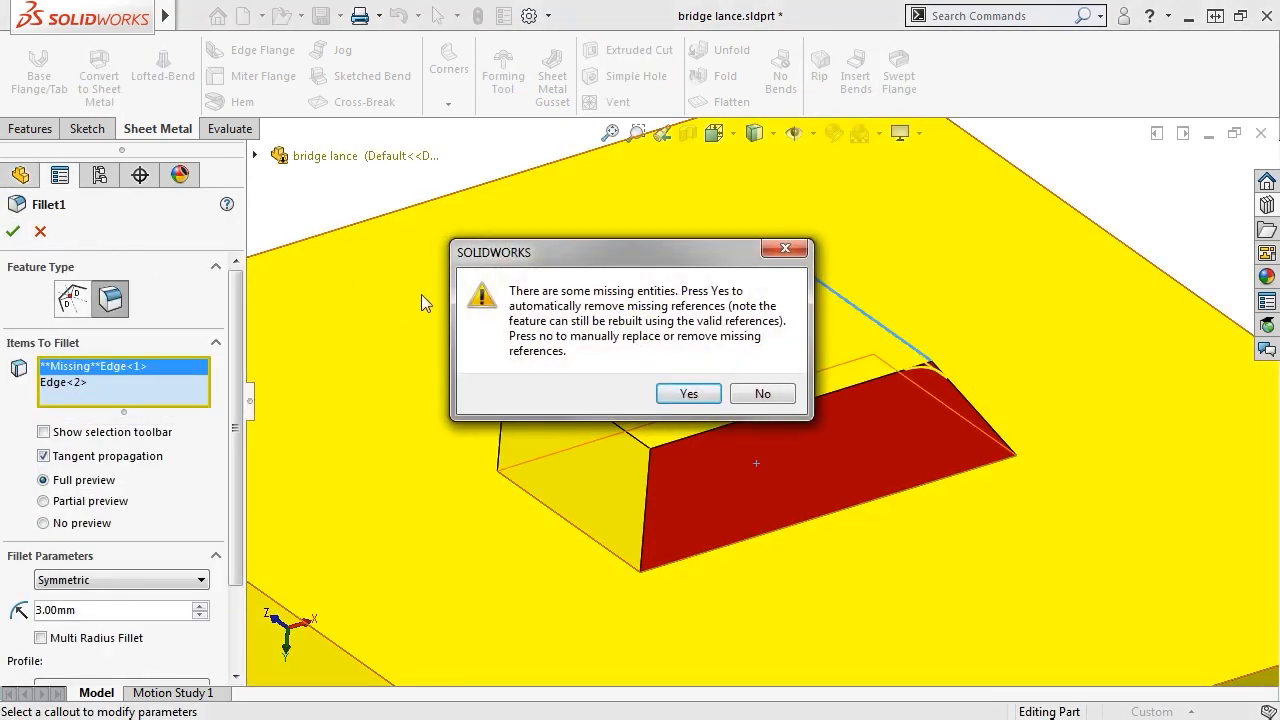
left_click(689, 394)
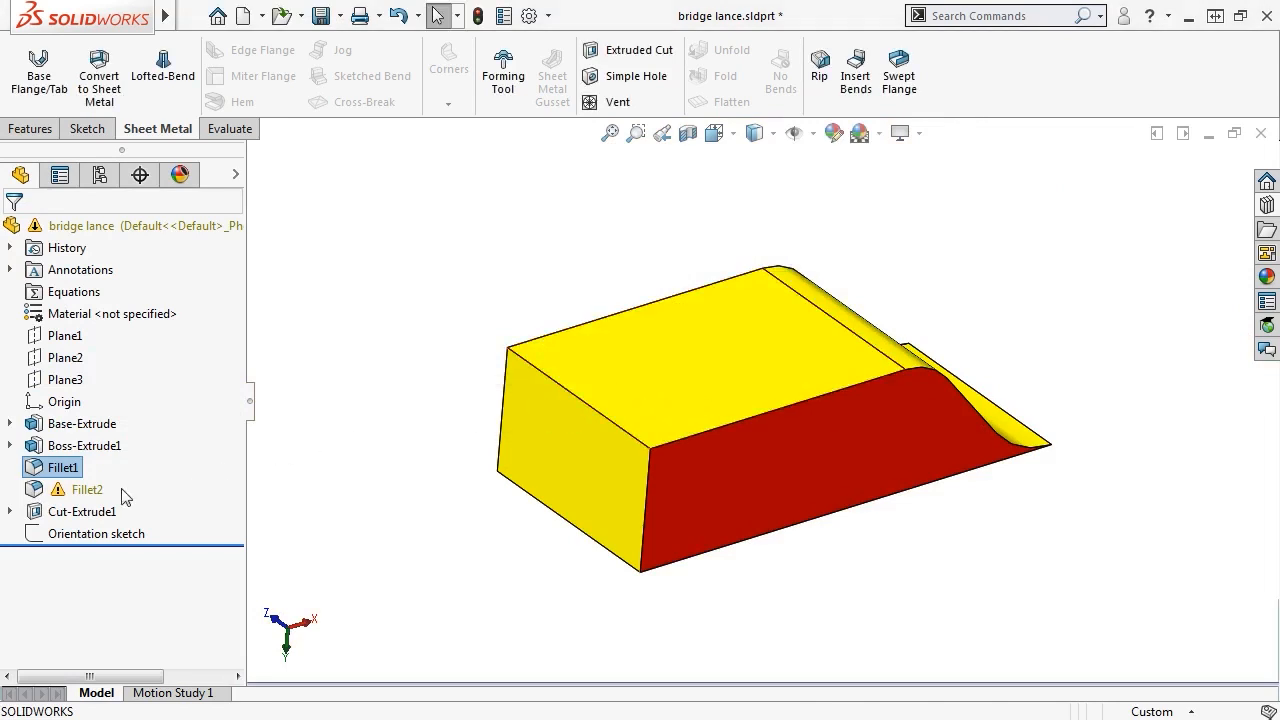
Step: Edit Fillet2 and accept it with its missing edge reference removed automatically
left_click(37, 497)
left_click(47, 424)
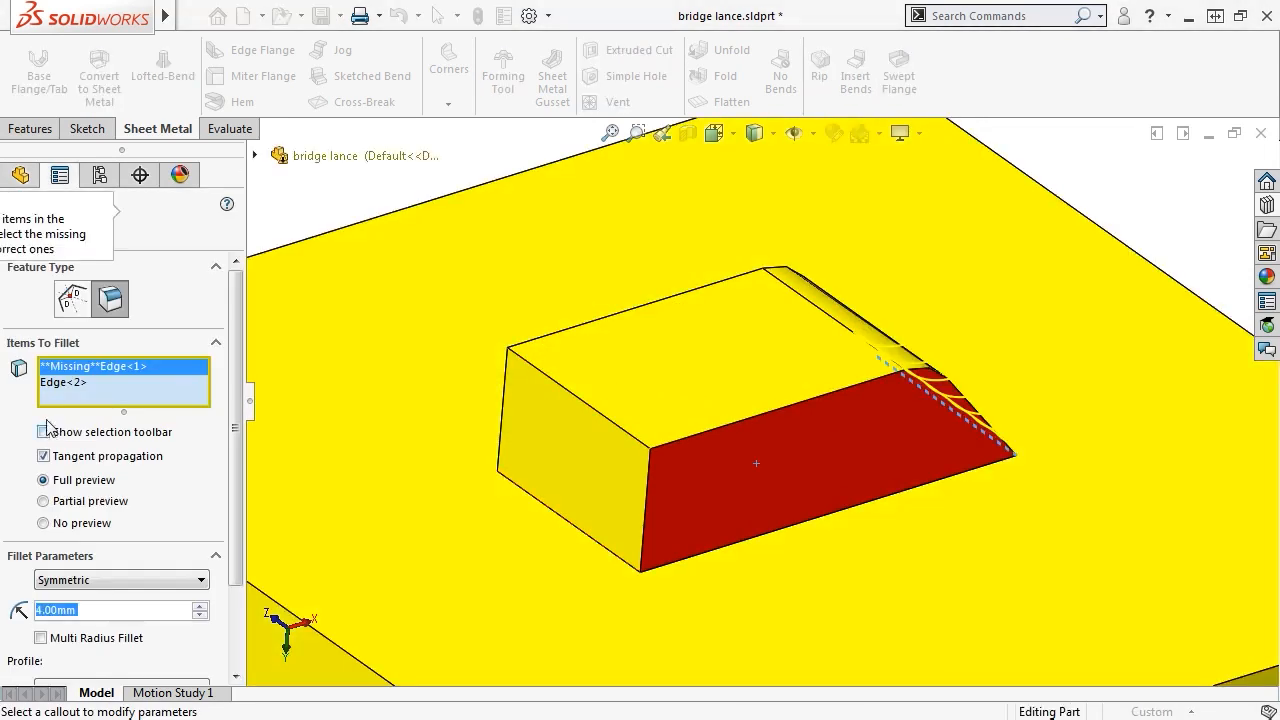
left_click(13, 231)
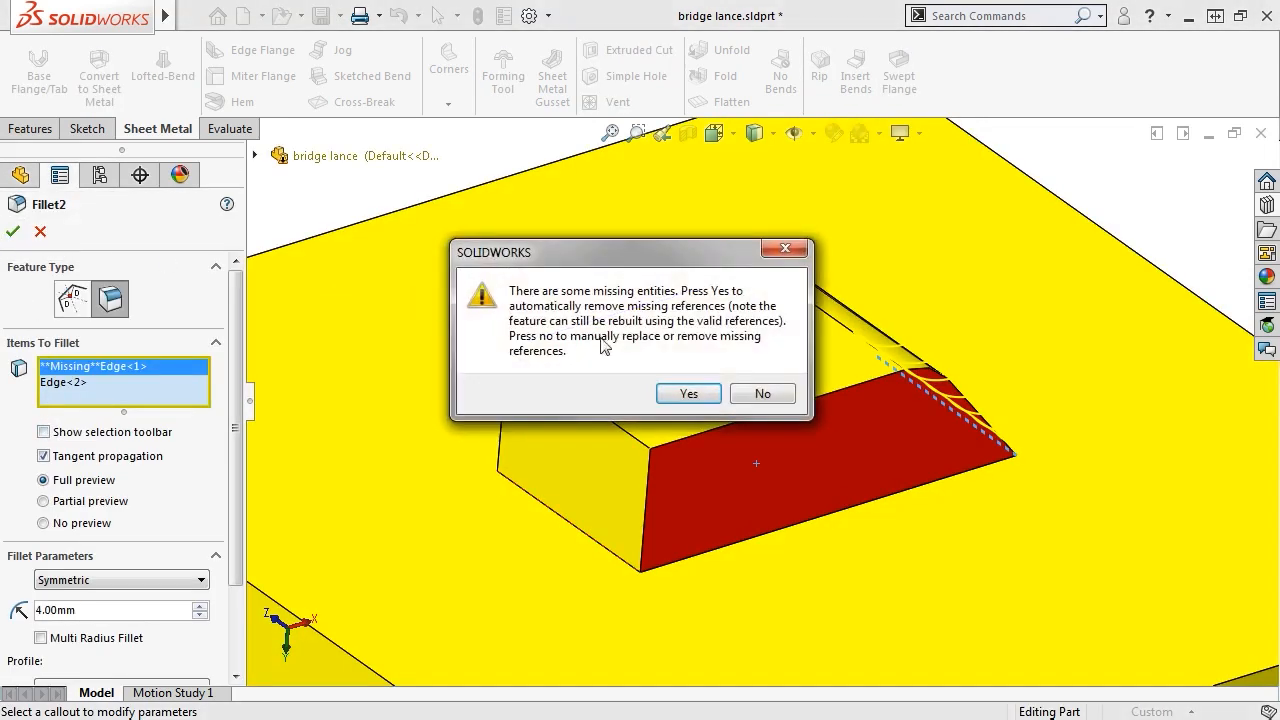
left_click(689, 394)
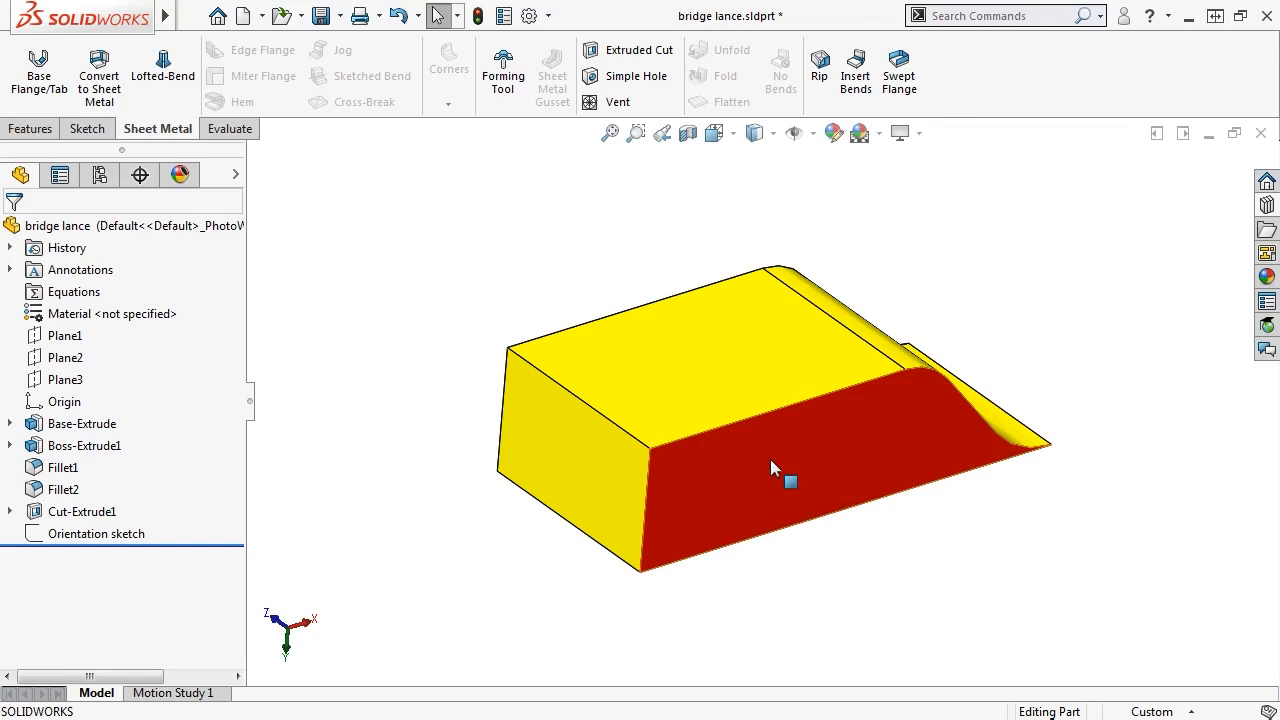
Step: Start a Forming Tool feature and choose the lance's flat bottom face as the stopping face
mouse_move(165, 16)
left_click(266, 16)
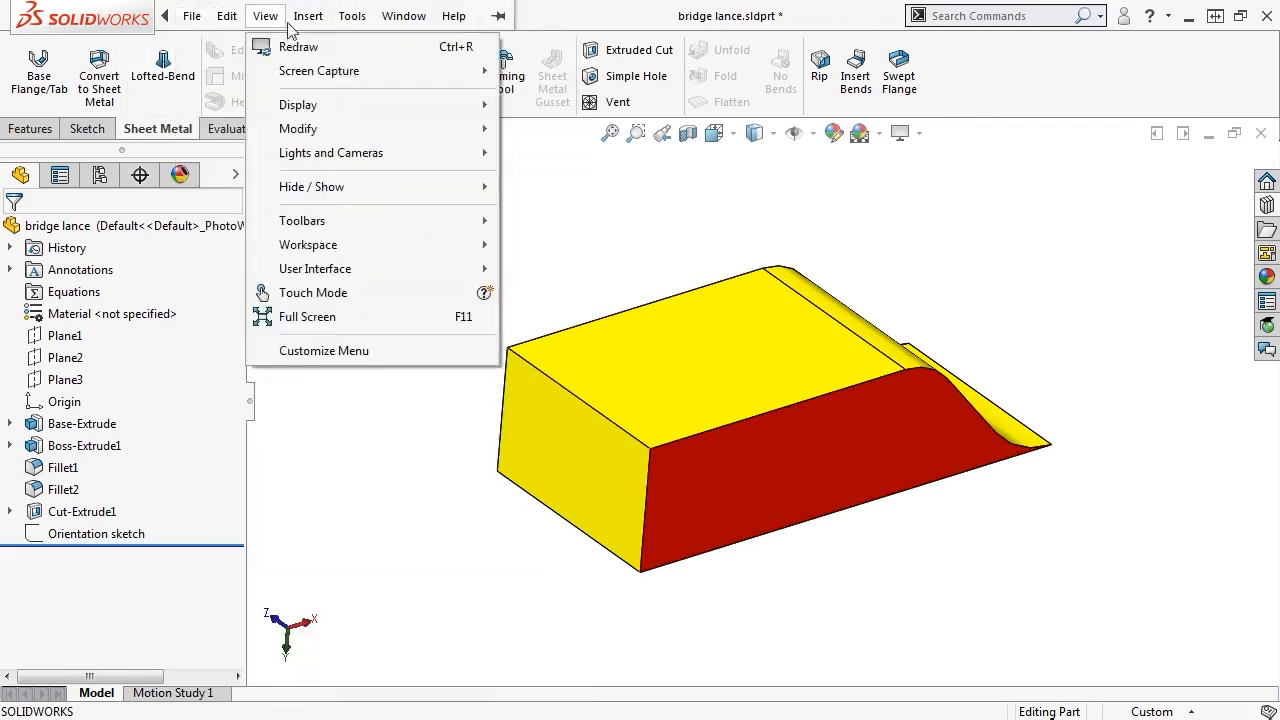
mouse_move(305, 18)
mouse_move(427, 310)
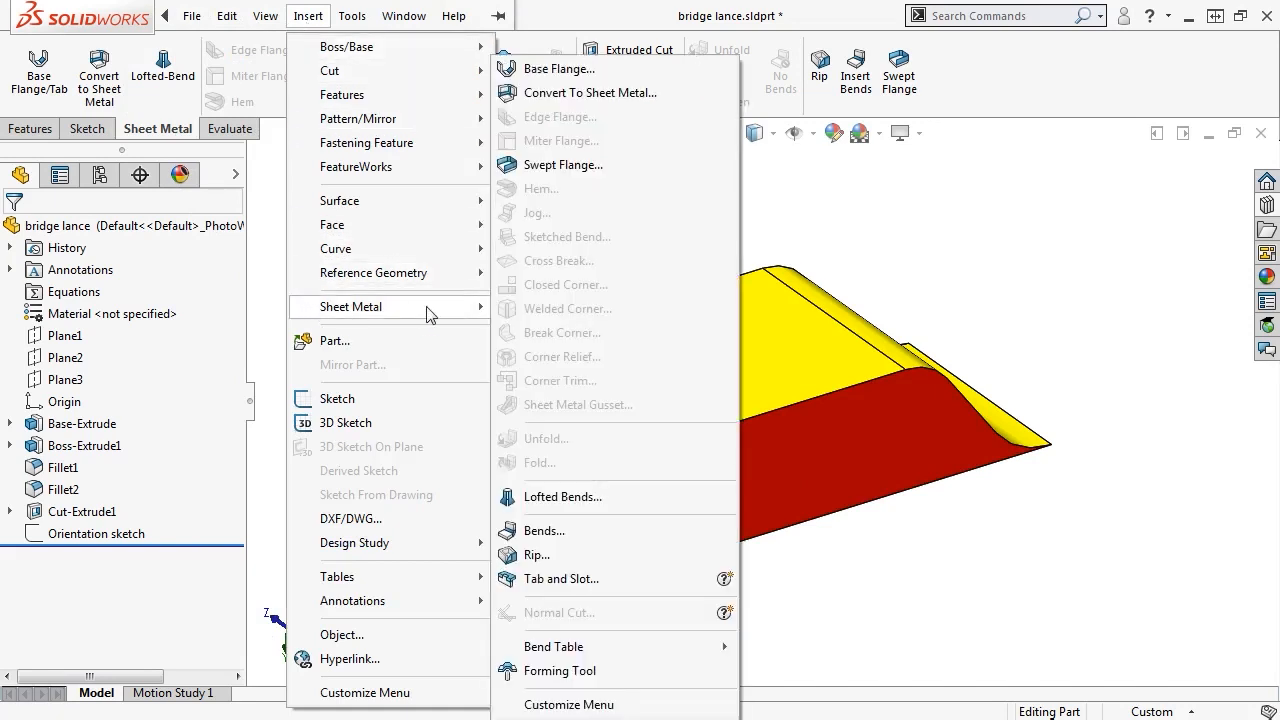
left_click(530, 672)
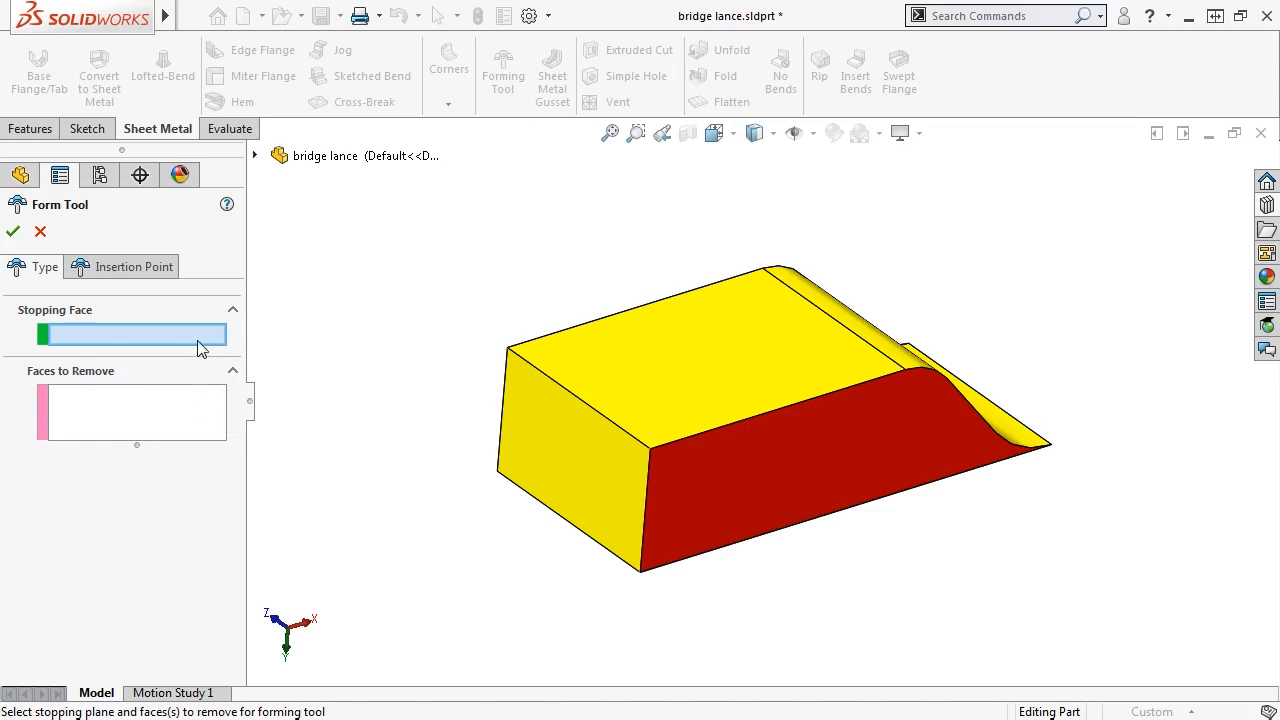
middle_click_drag(762, 625, 732, 437)
left_click(732, 437)
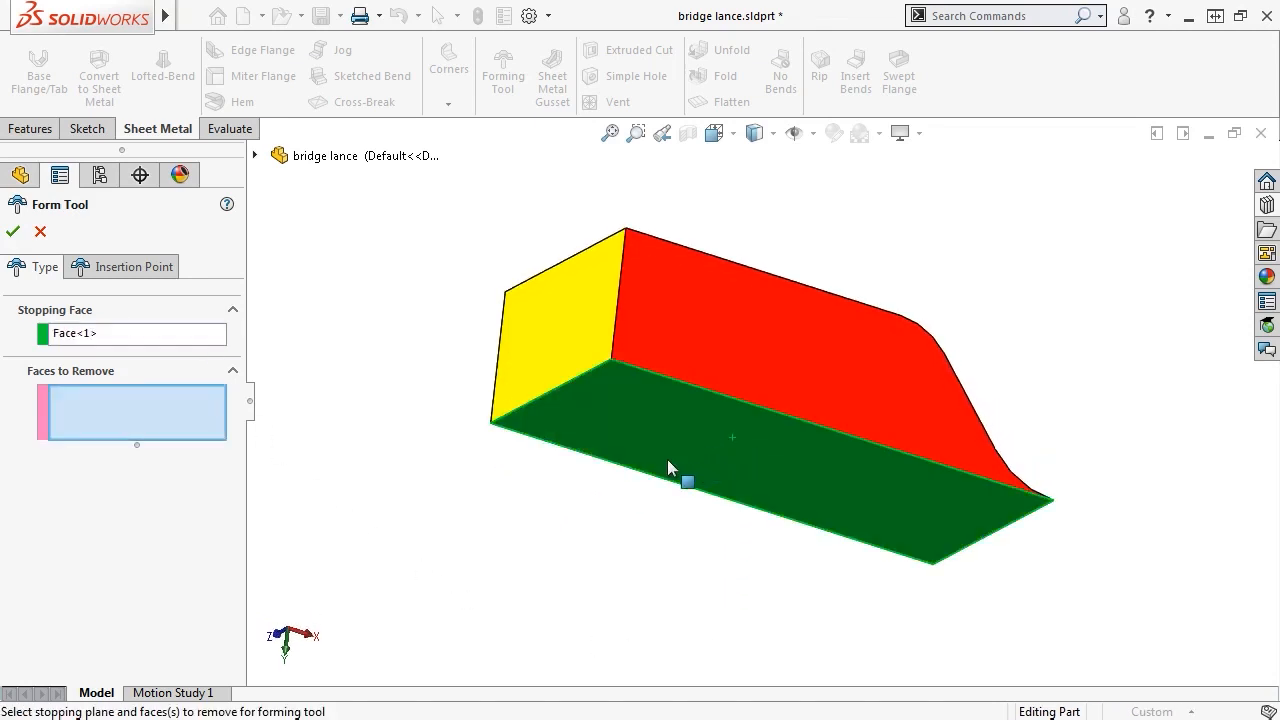
Step: Set the two red side faces and the steep end face as faces to remove, accept the form tool and expand its feature
middle_click_drag(373, 372, 588, 418)
left_click(728, 432)
left_click(874, 386)
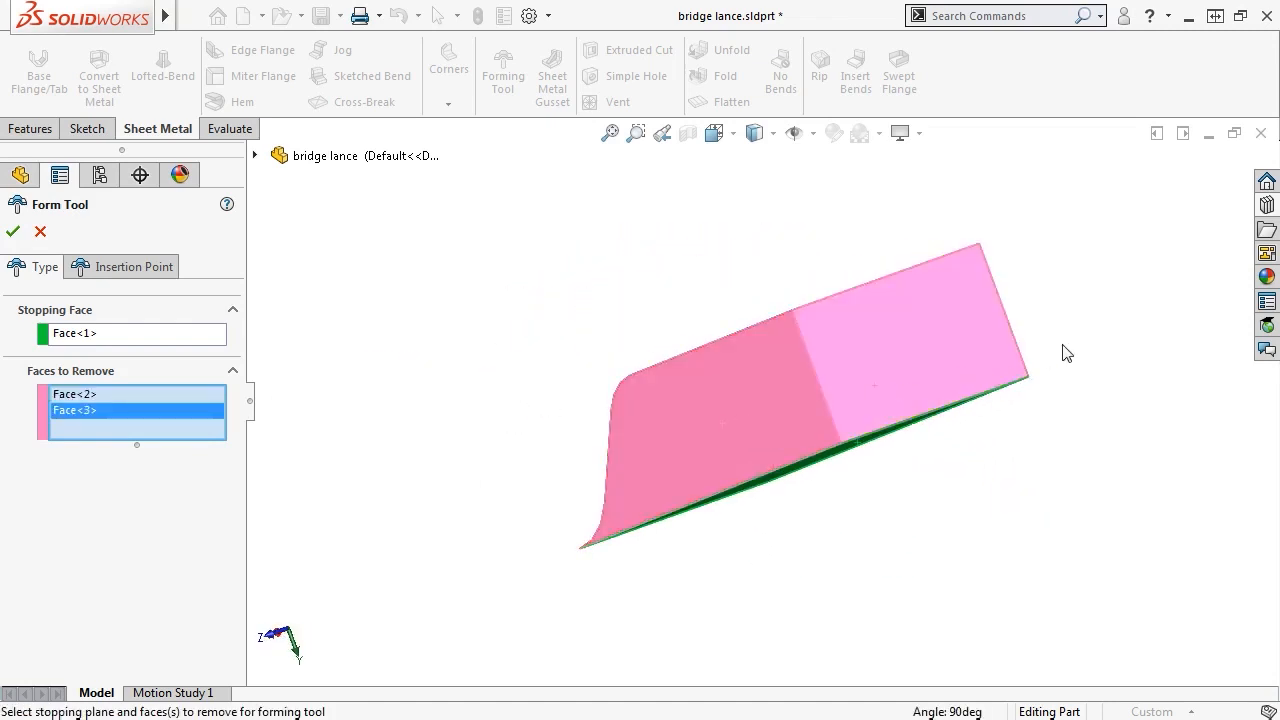
middle_click_drag(1063, 354, 920, 402)
left_click(886, 392)
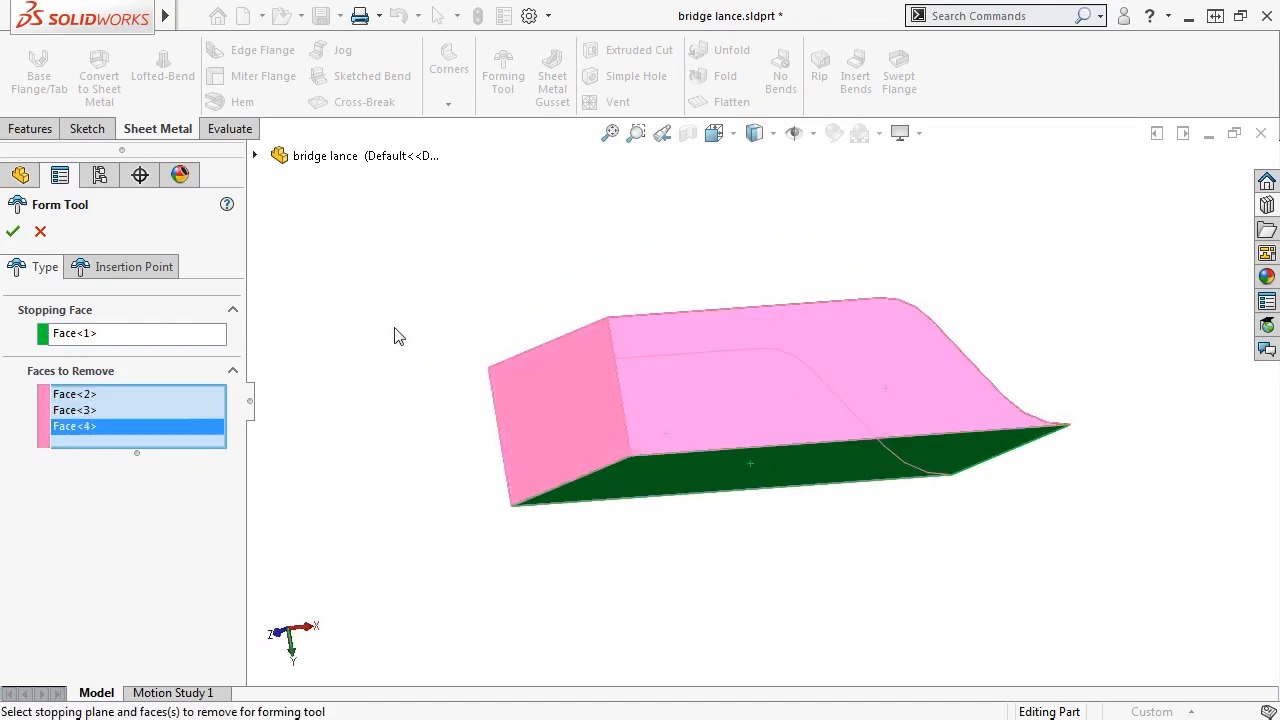
left_click(13, 231)
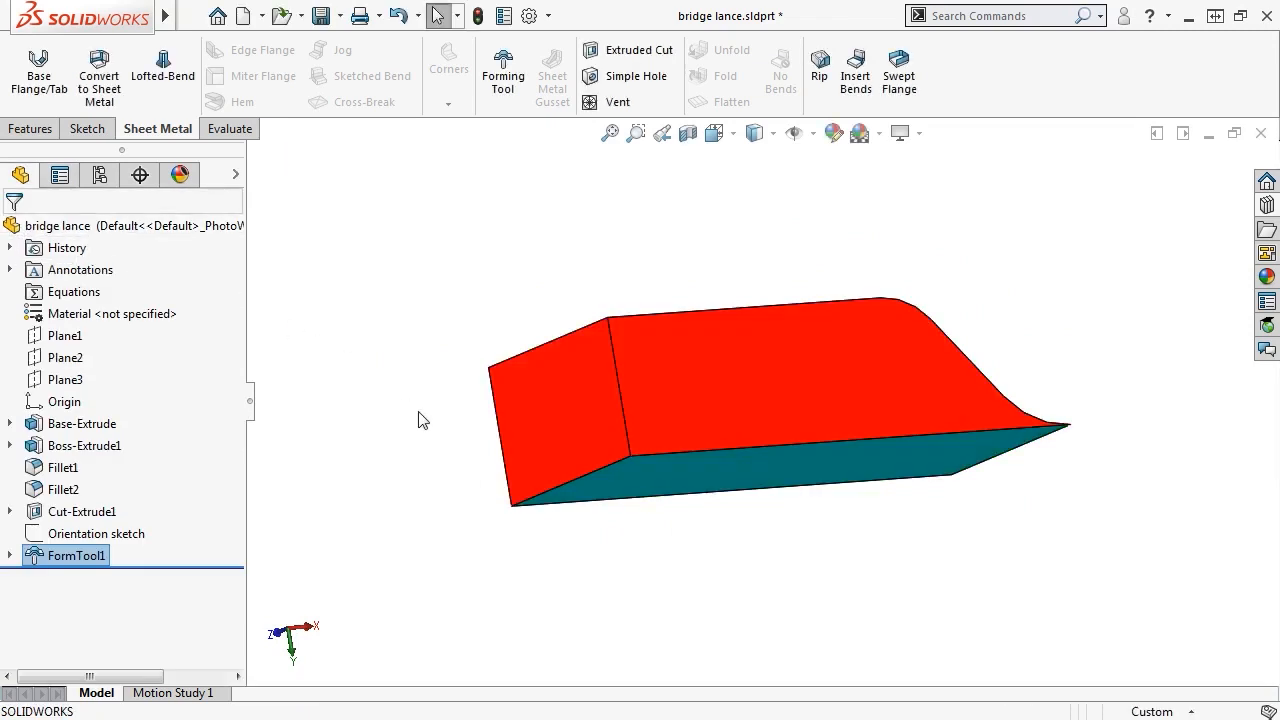
middle_click_drag(420, 420, 666, 374)
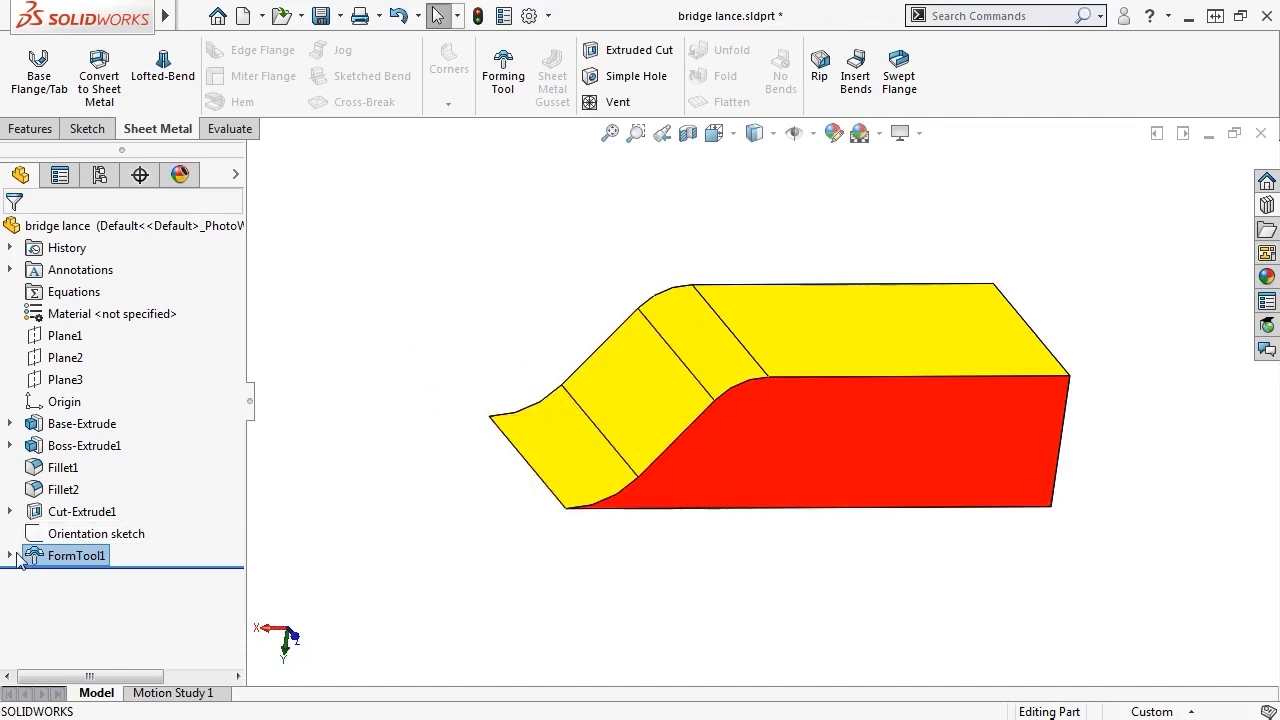
left_click(12, 556)
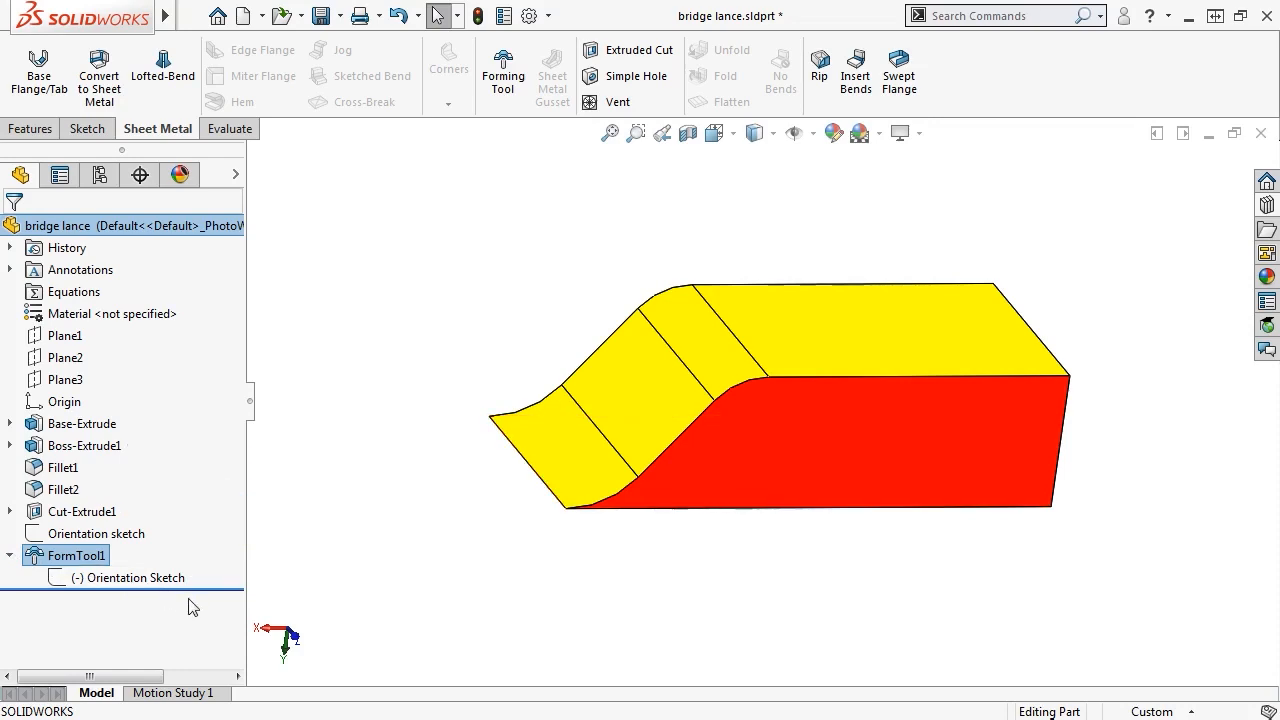
Step: Save the modified part as bridge lance new.sldprt in the library's lances folder and close it
left_click(191, 16)
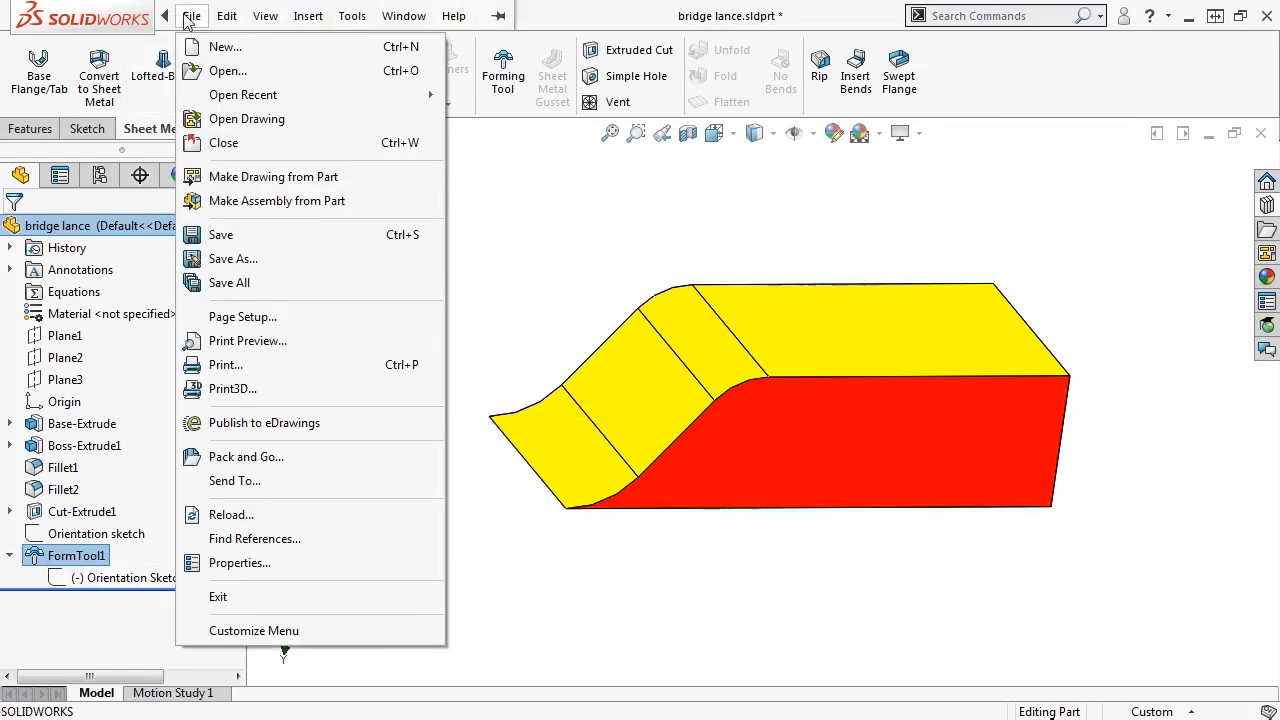
left_click(197, 258)
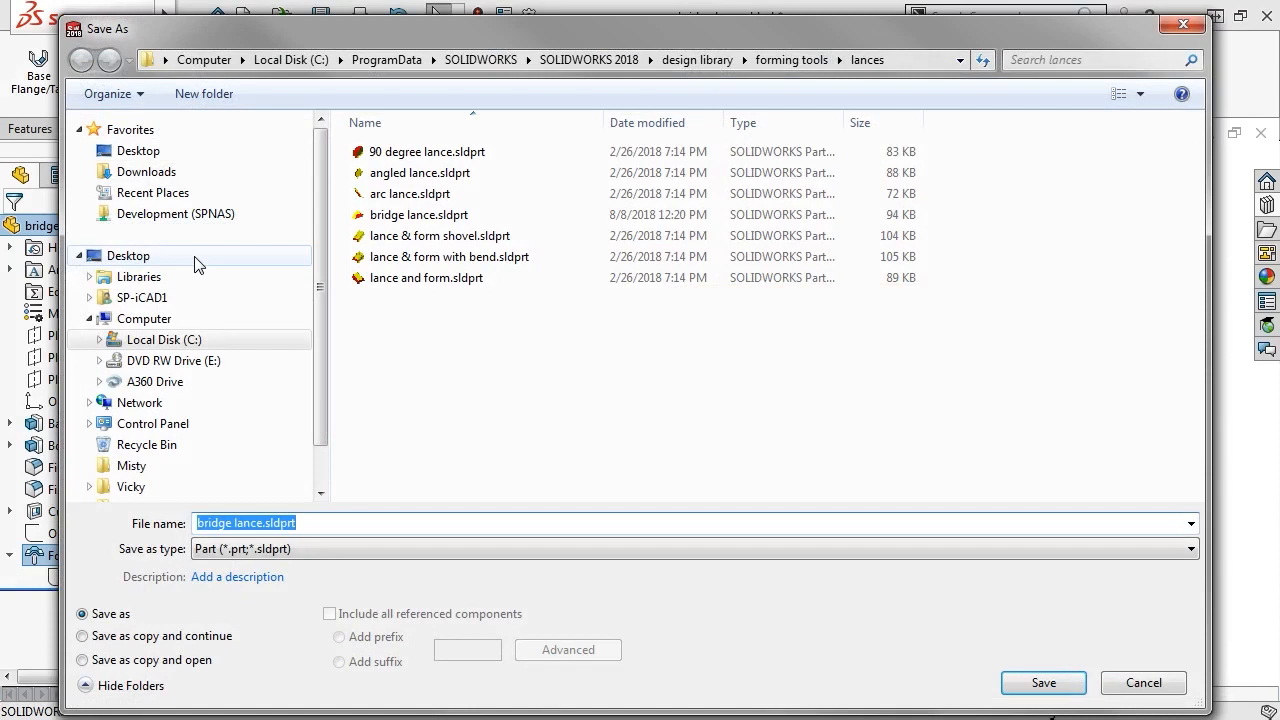
left_click(259, 523)
left_click(259, 523)
type("new")
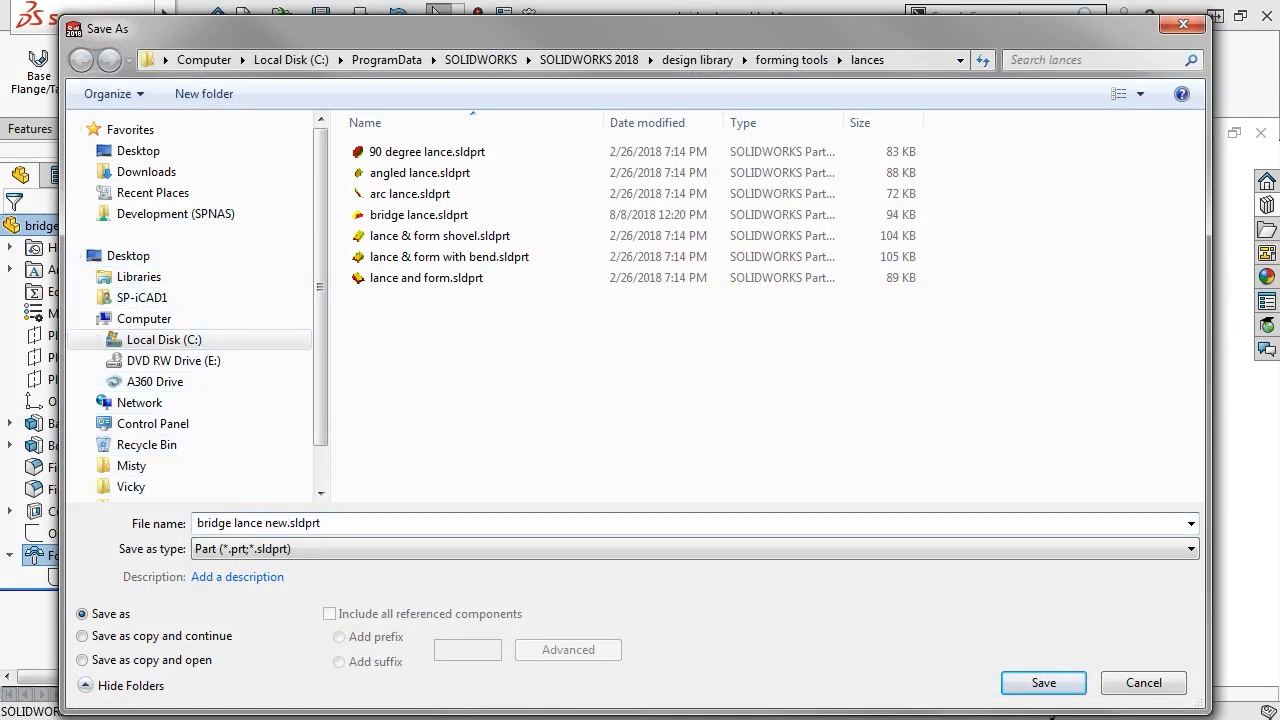
left_click(1042, 682)
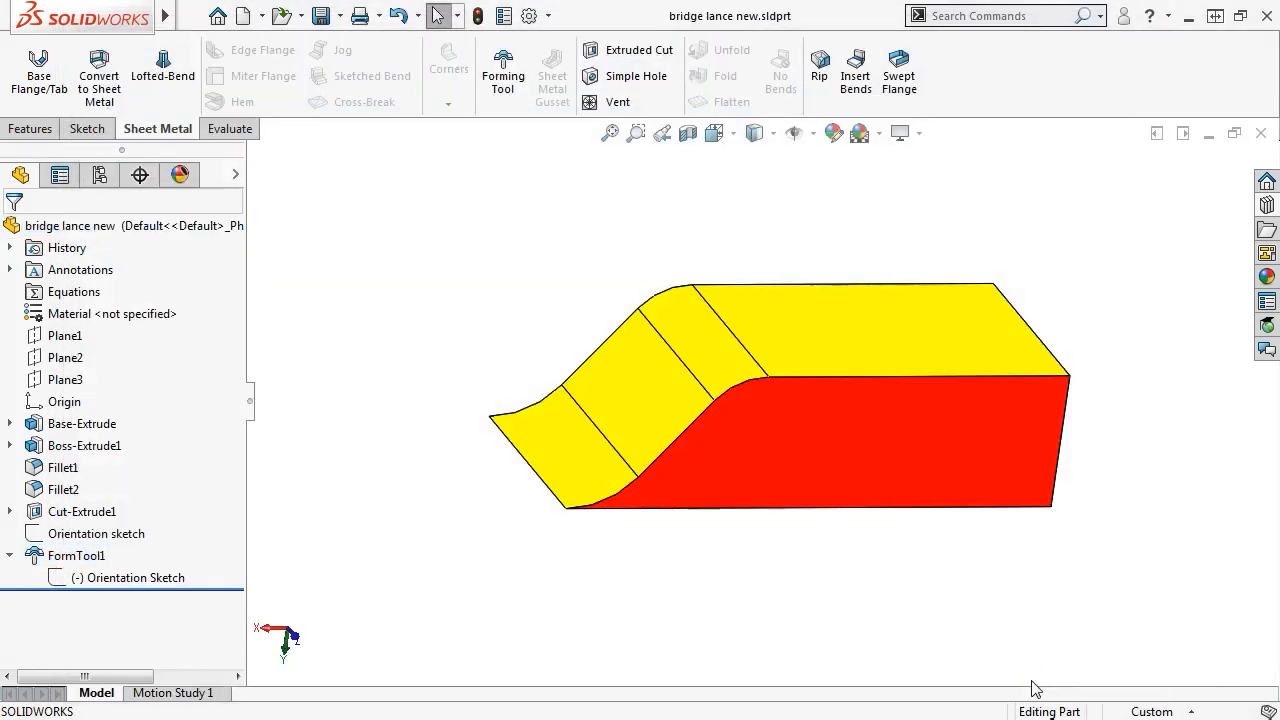
left_click(1260, 133)
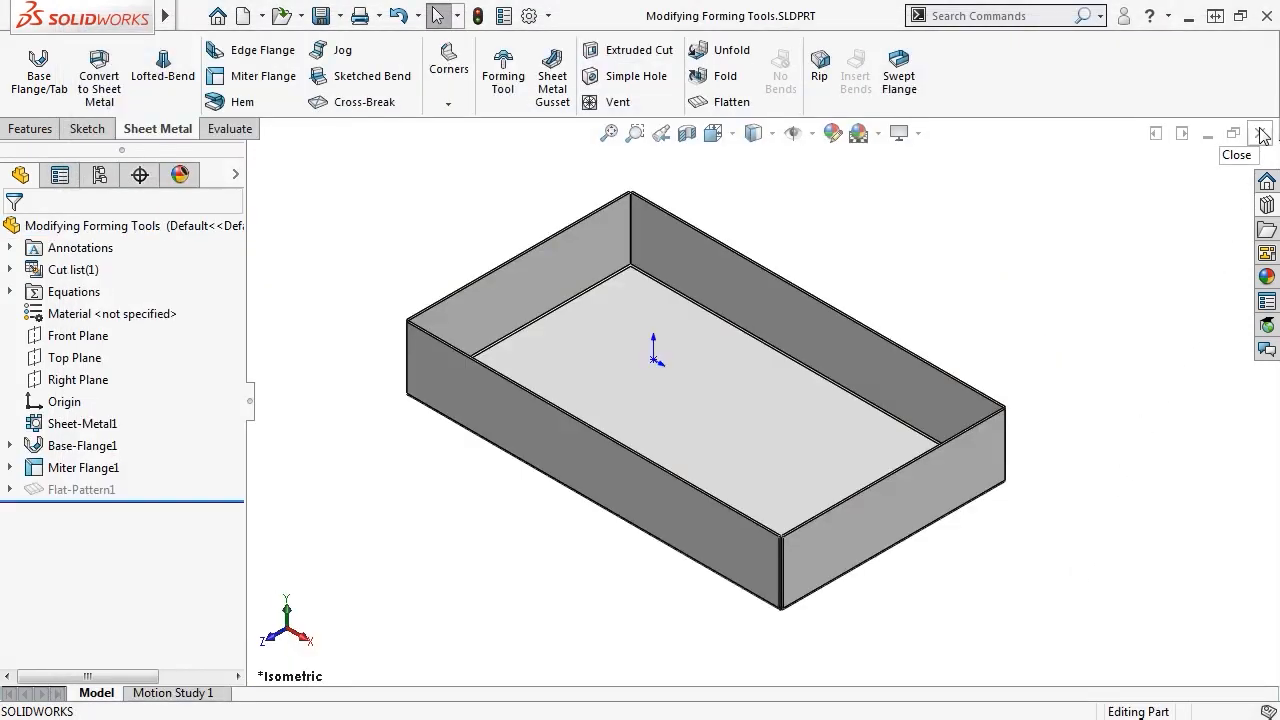
Step: Place the bridge lance new forming tool from the lances library folder on the tray's inner floor with a 90° rotation angle
left_click(1265, 203)
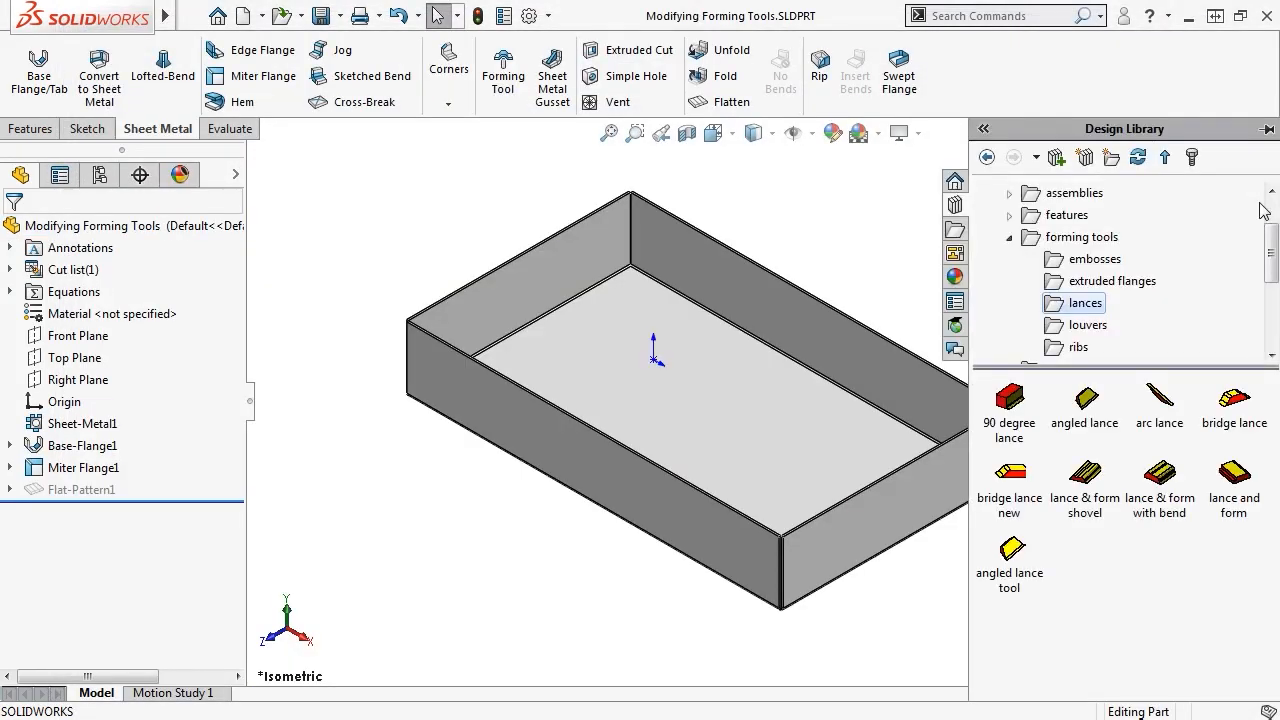
mouse_move(1010, 497)
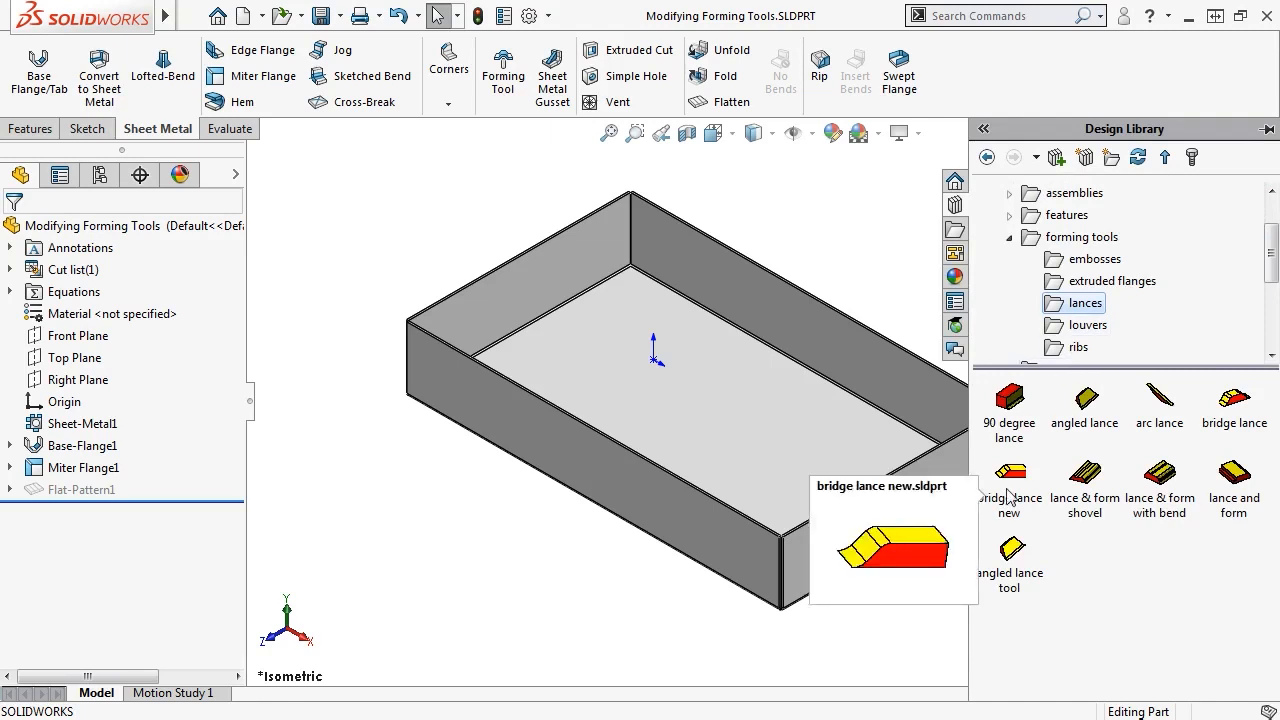
left_click_drag(1010, 497, 748, 417)
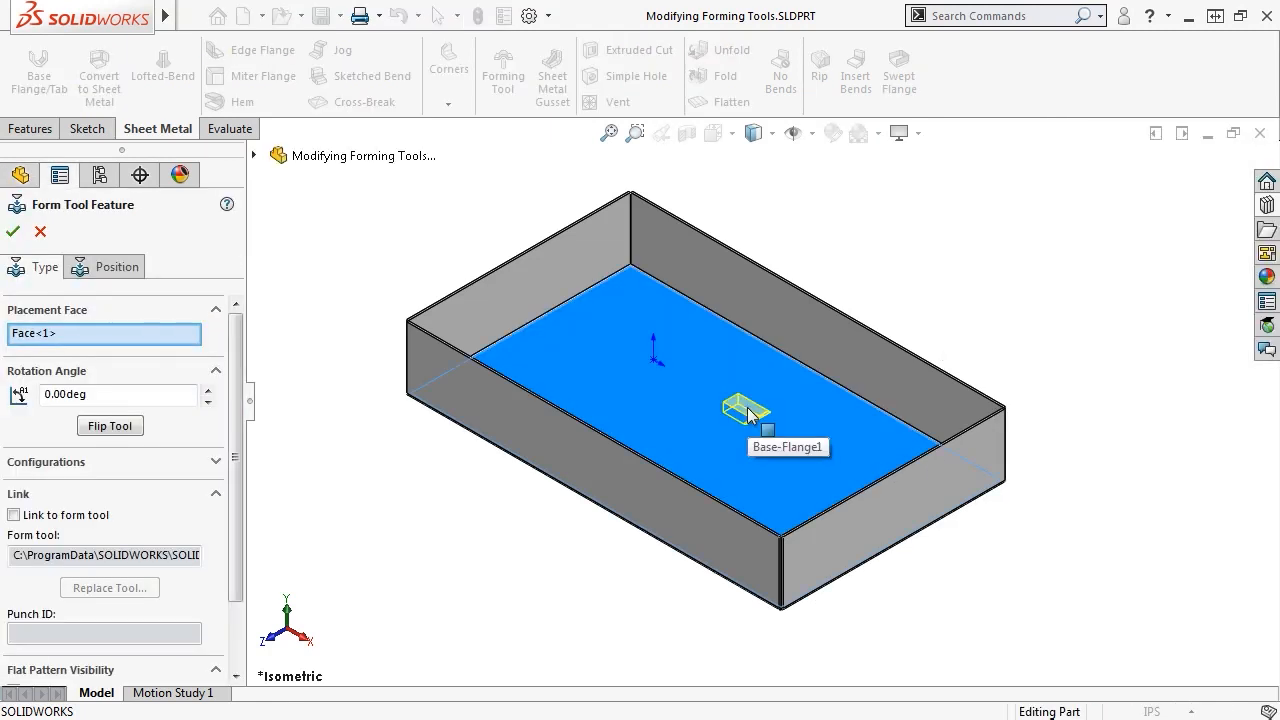
left_click_drag(177, 394, 4, 396)
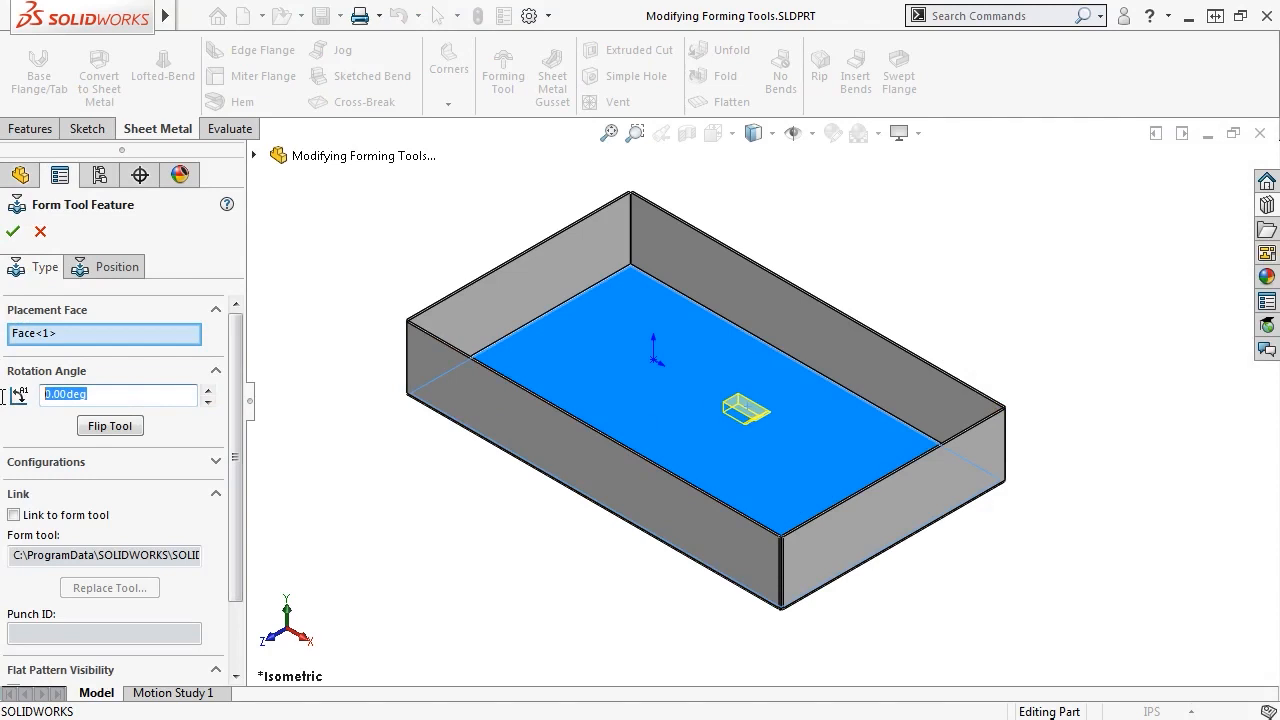
type("90")
key("Tab")
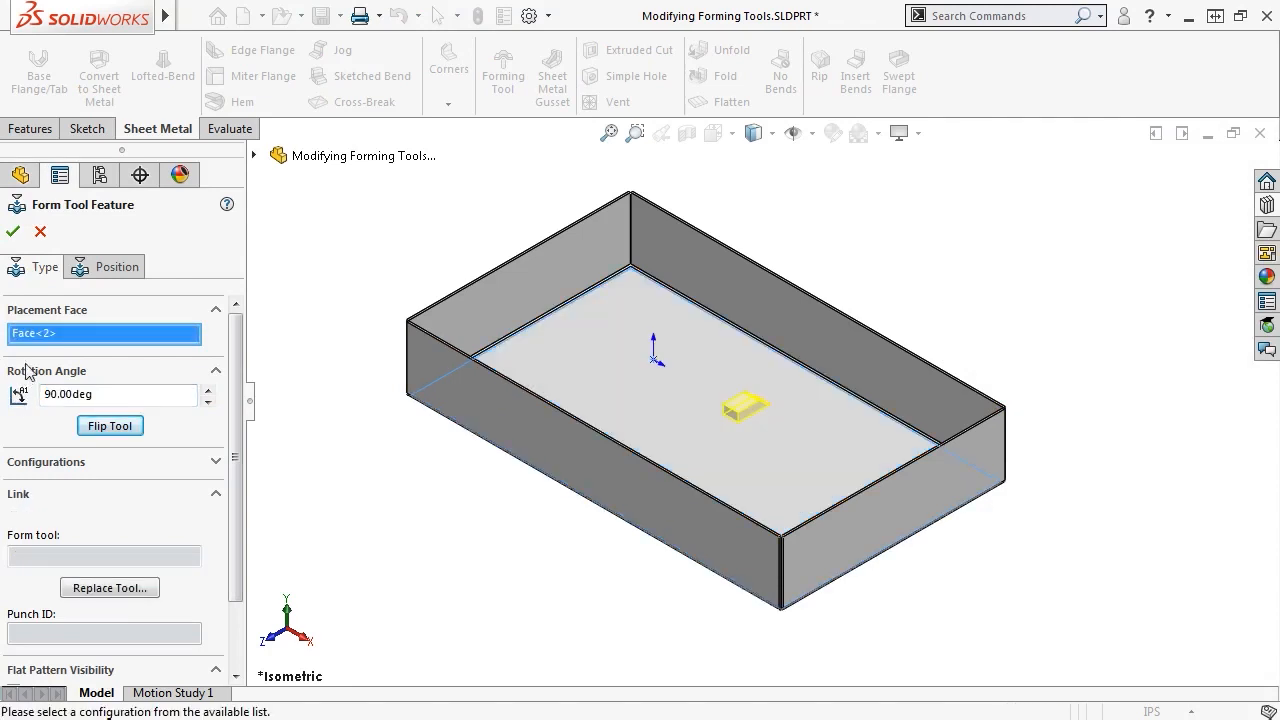
left_click(13, 231)
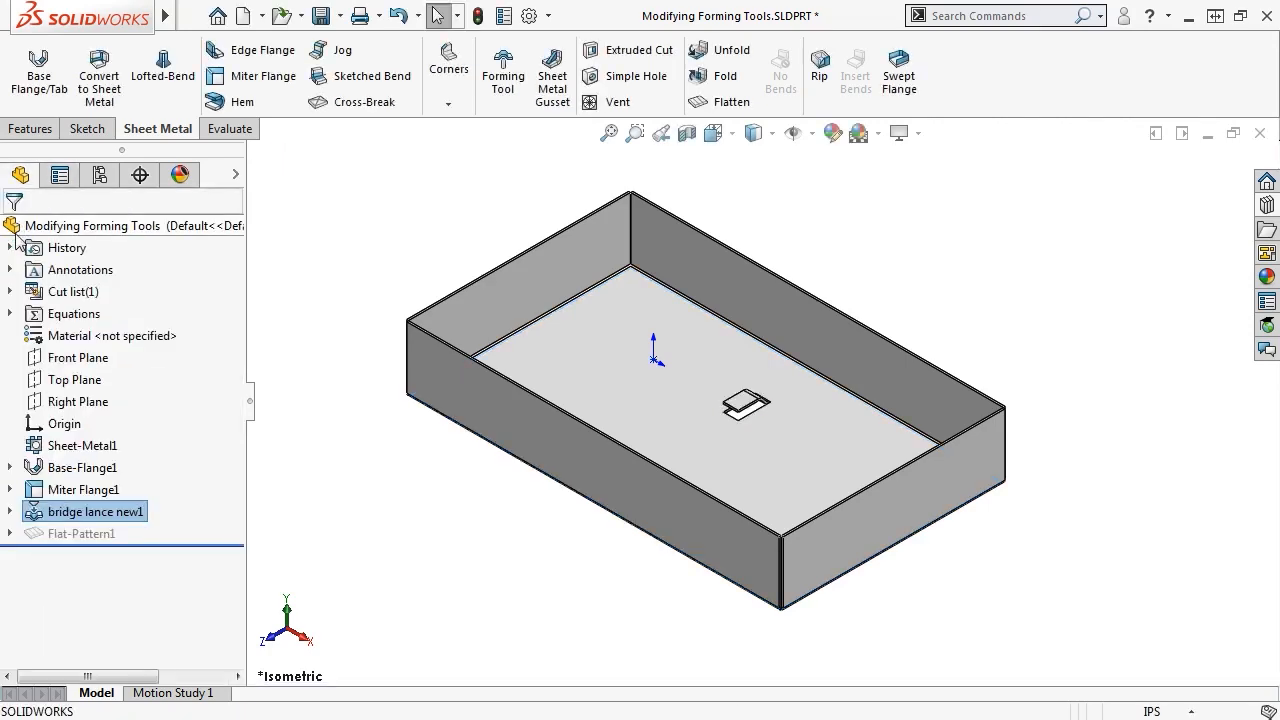
left_click(775, 395)
scroll(775, 400, "down", 5)
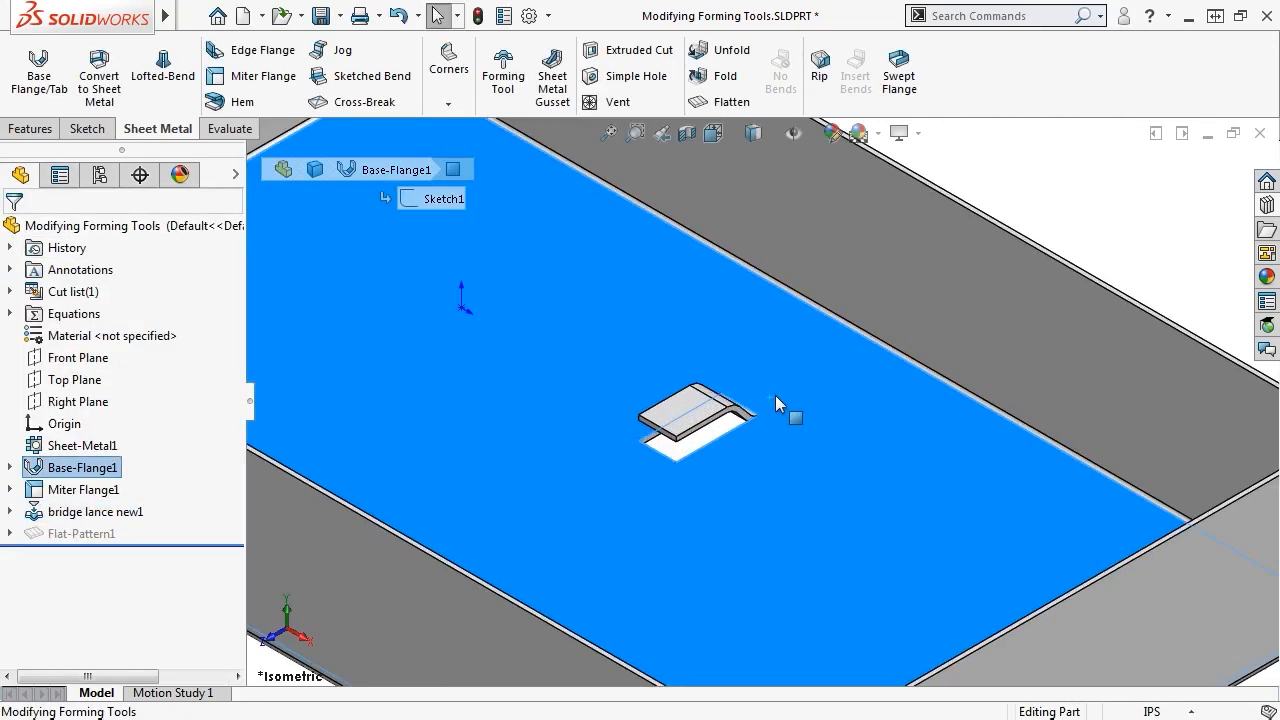
key("Escape")
scroll(775, 395, "down", 5)
middle_click_drag(724, 510, 718, 474)
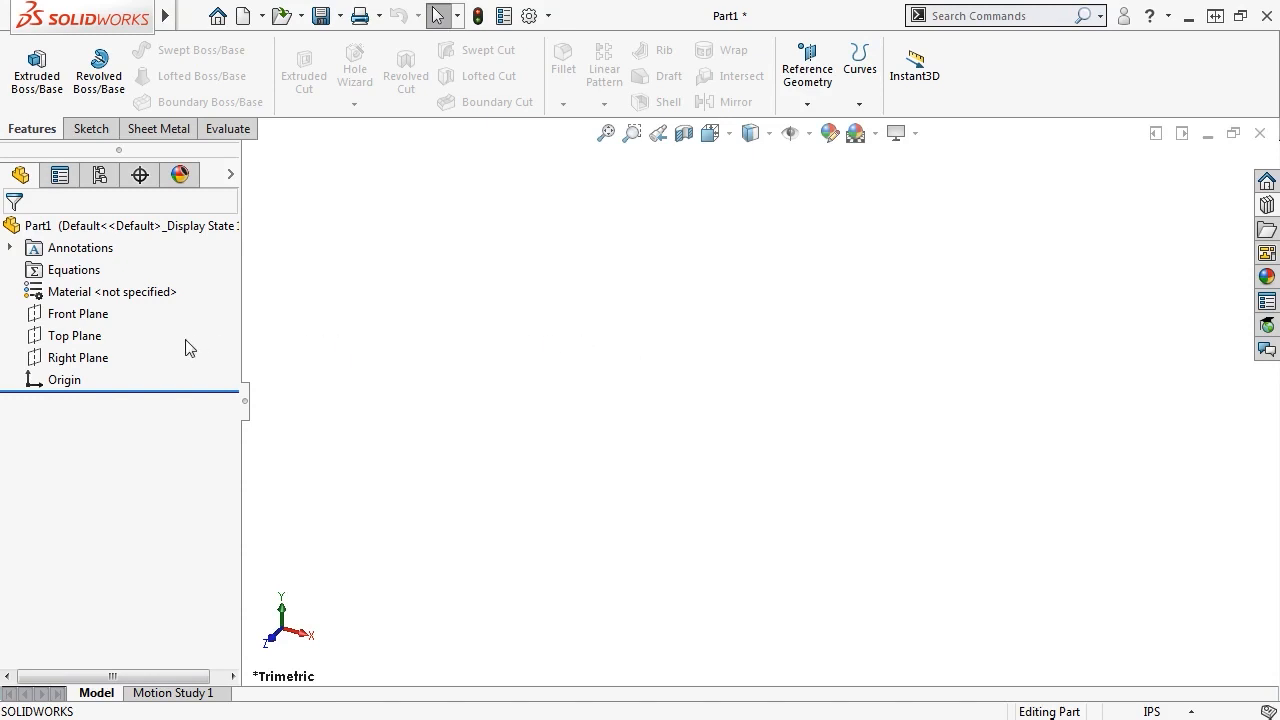
Step: Sketch a center rectangle on the Top Plane, centred on the origin
left_click(102, 340)
left_click(121, 303)
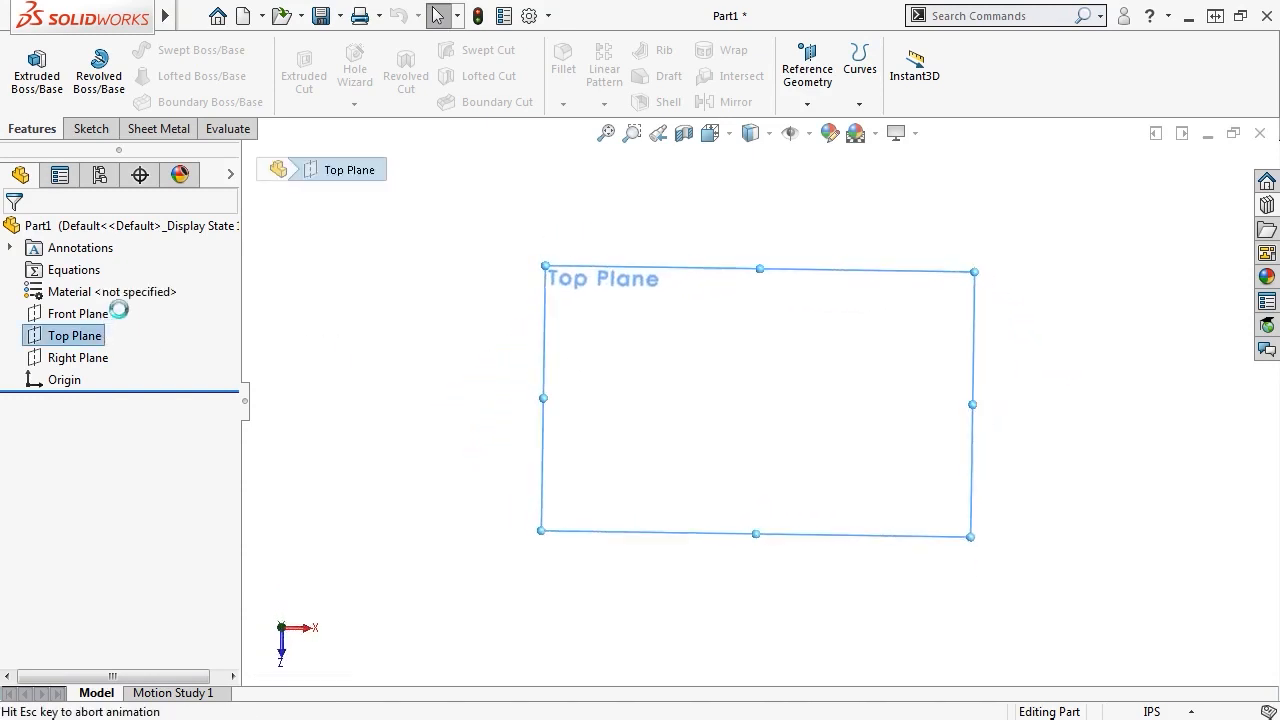
key("s")
left_click(139, 380)
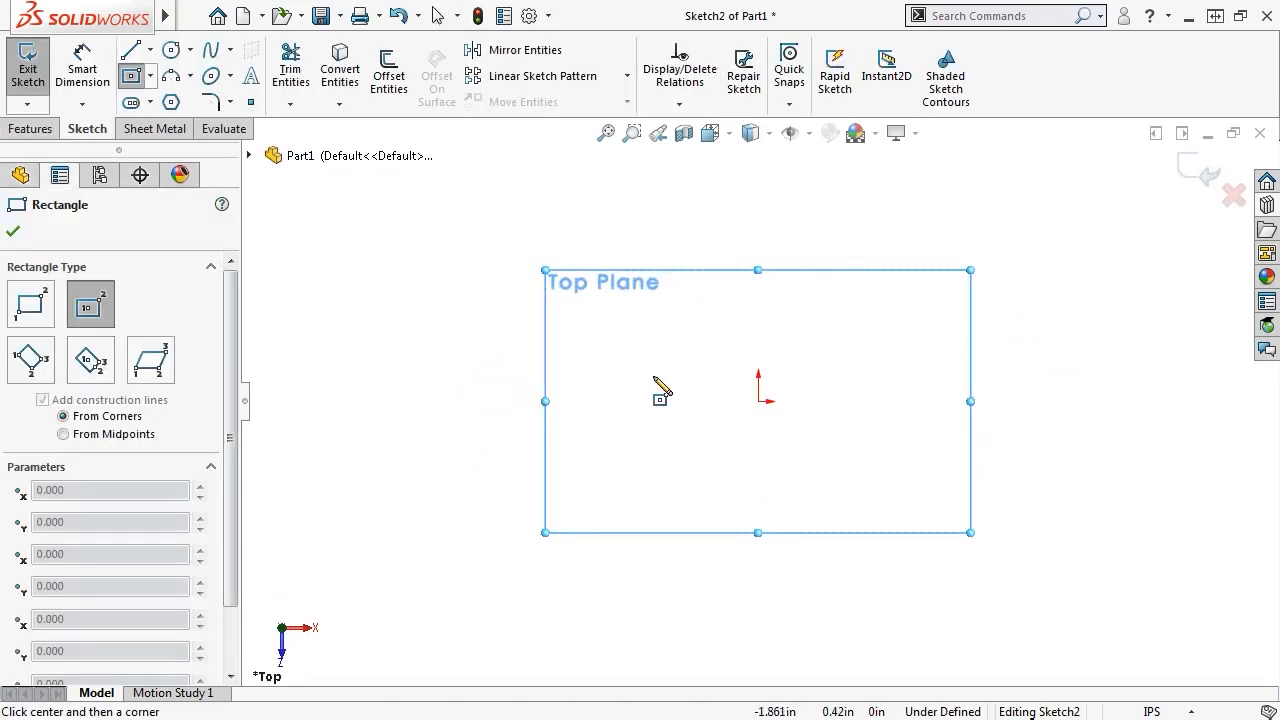
left_click(759, 401)
left_click(974, 521)
key("Escape")
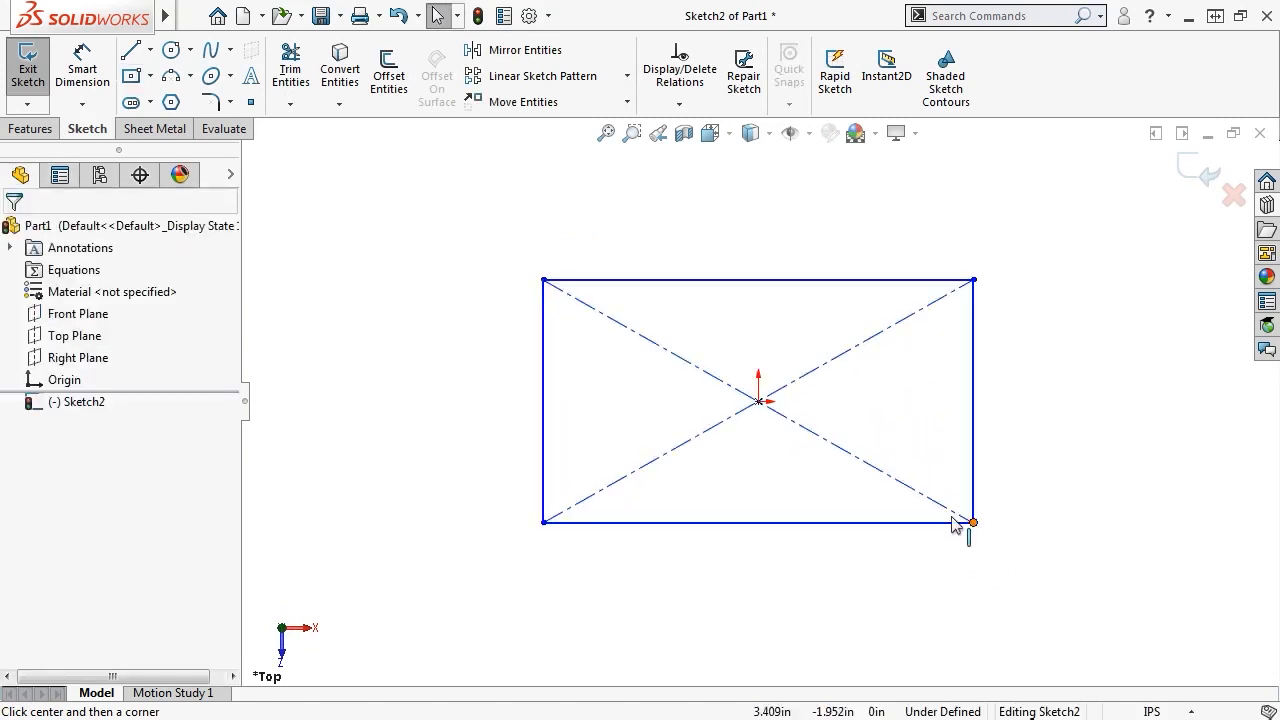
Step: Extrude the rectangle 0.5 in as a blind boss to form the base block
left_click(45, 128)
left_click(36, 70)
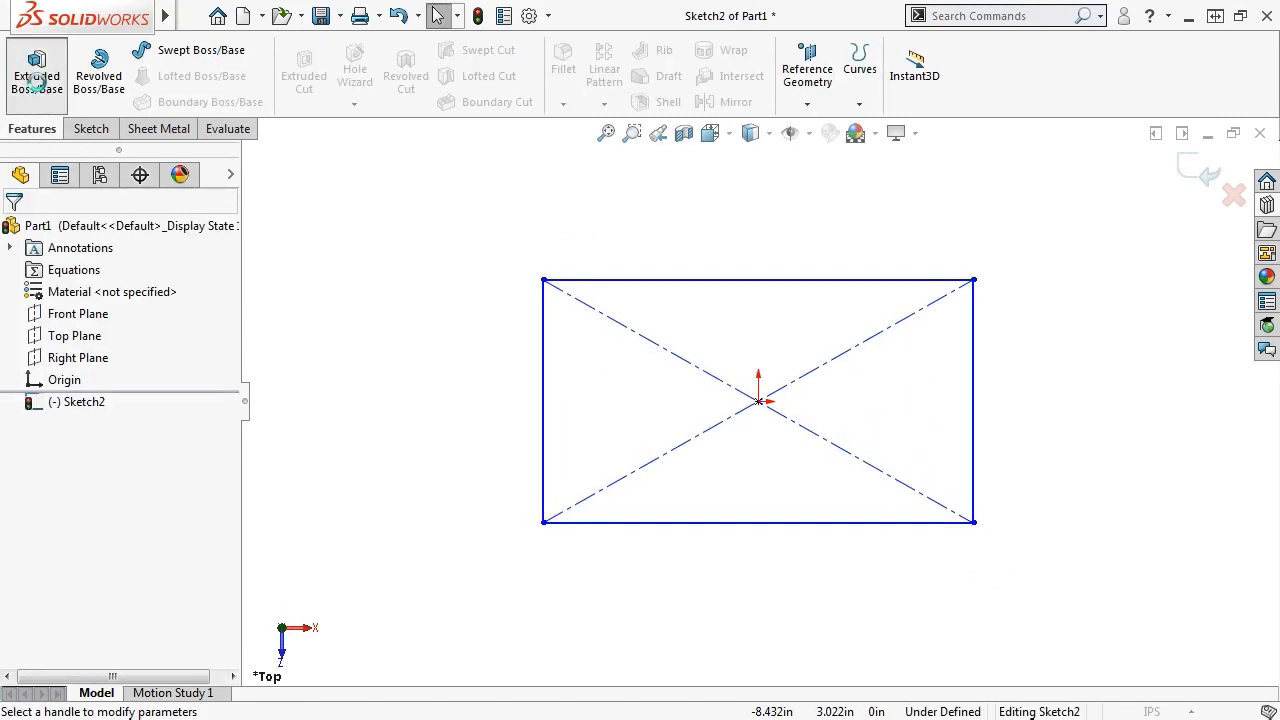
type(".5")
key("Return")
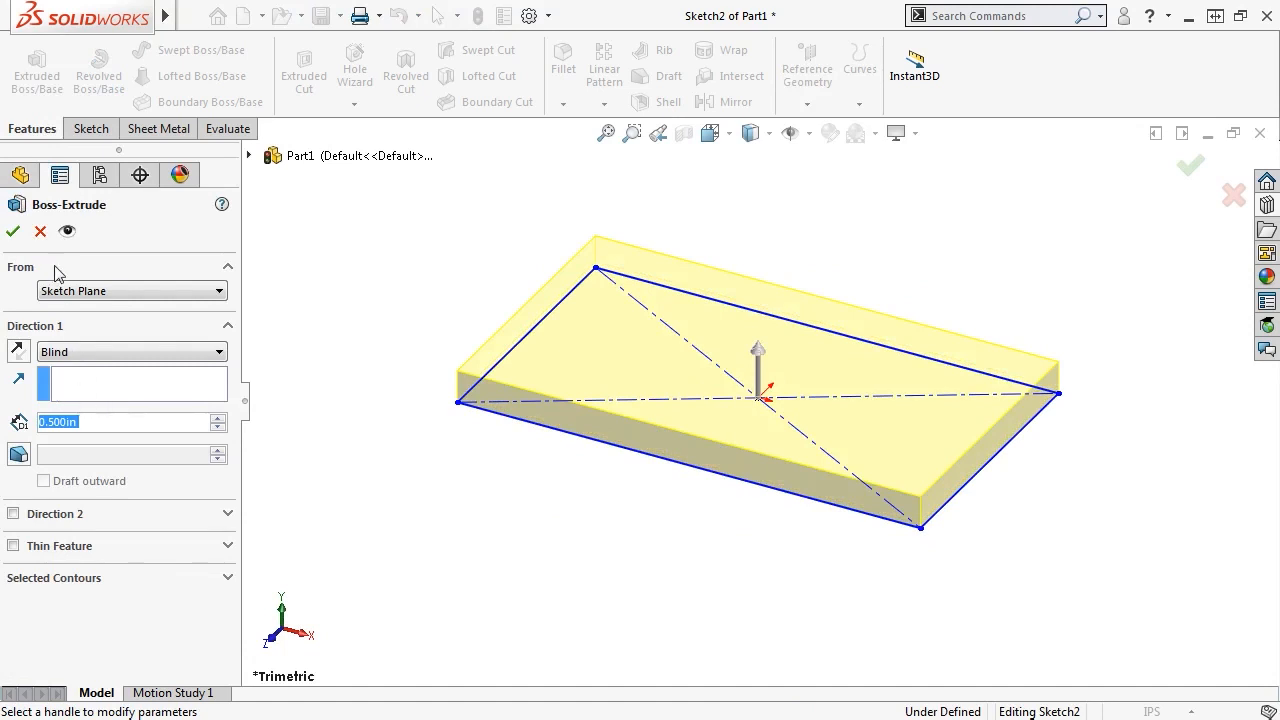
left_click(17, 232)
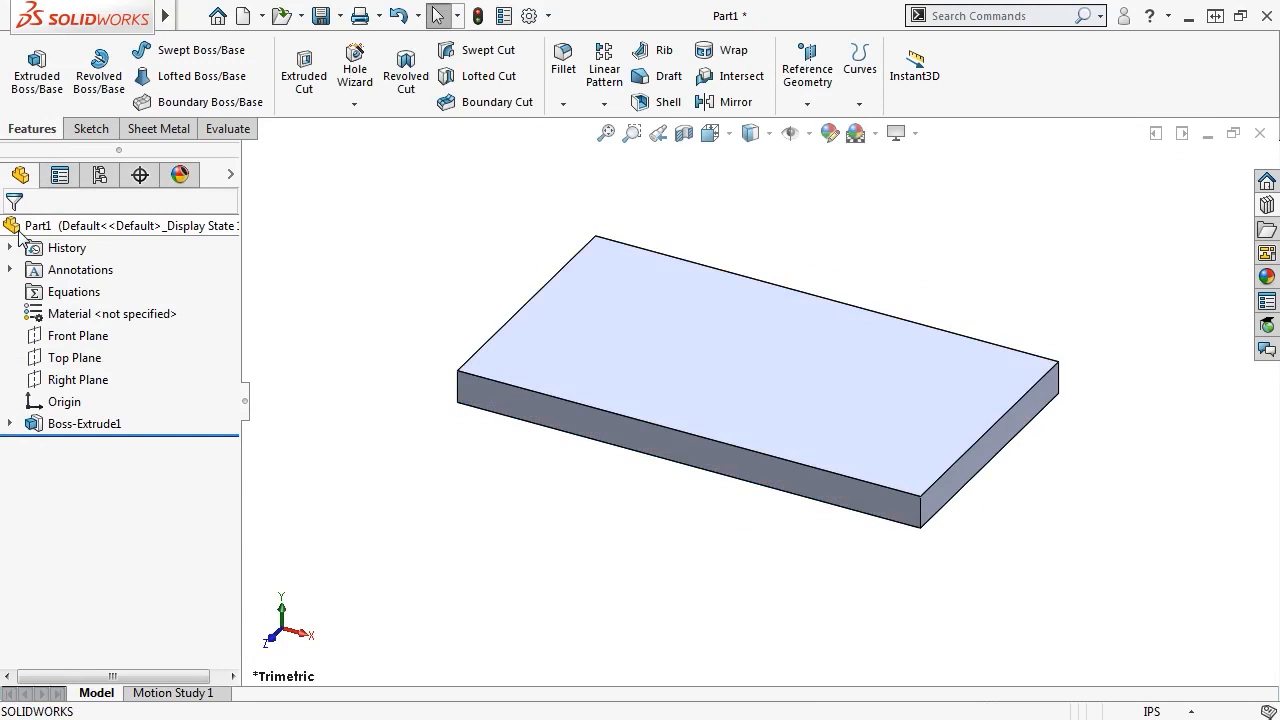
Step: Sketch a horizontal centerpoint straight slot on the block's upper face, centred on the origin with arc centres about 2.1 in apart
left_click(676, 371)
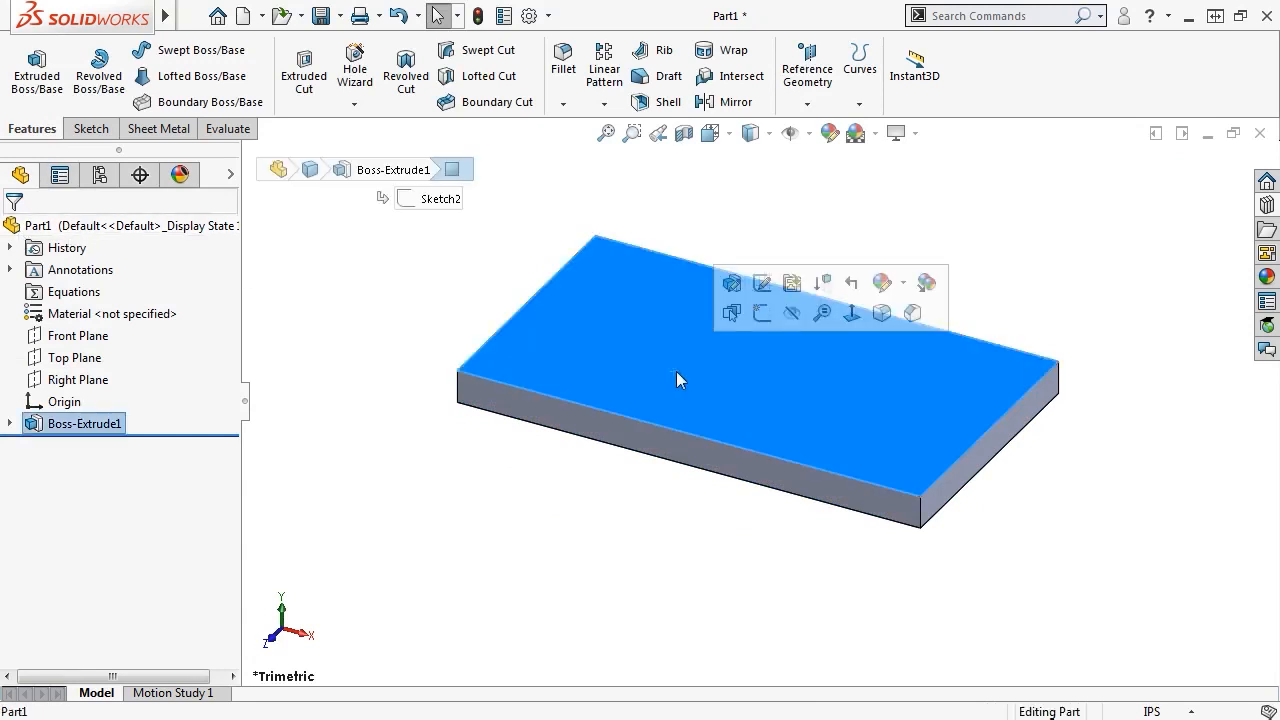
left_click(760, 313)
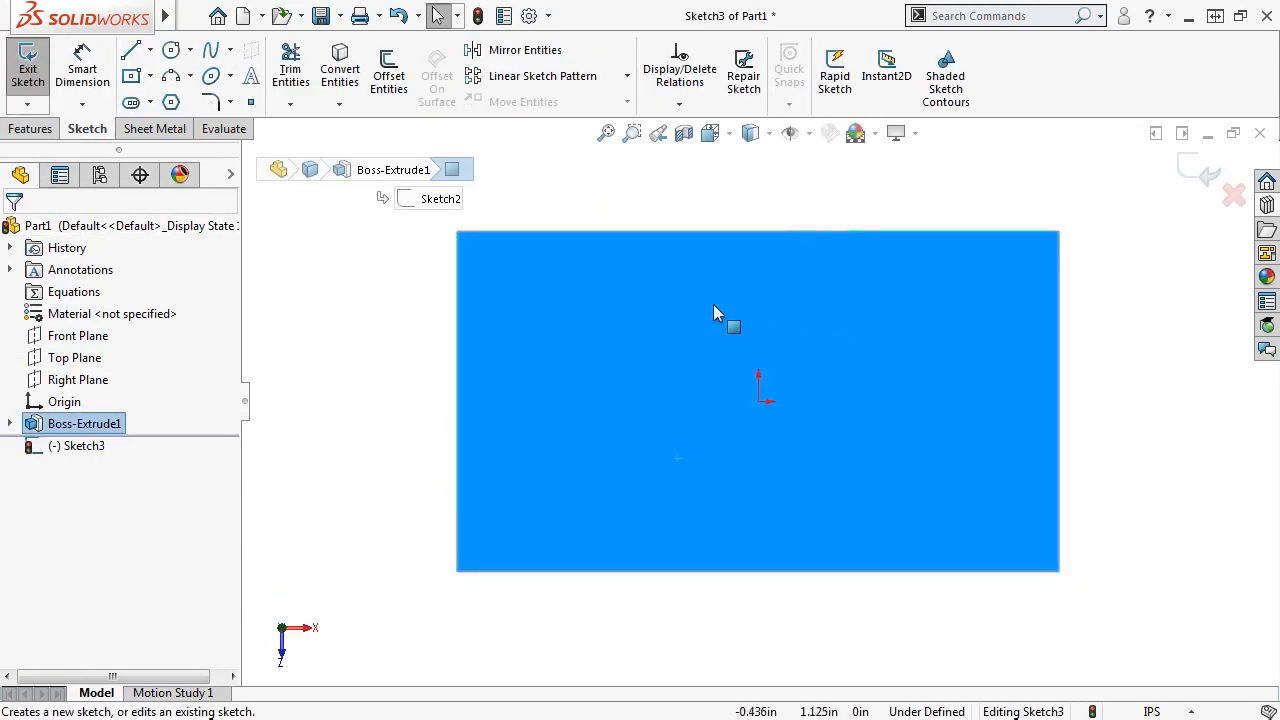
left_click(150, 102)
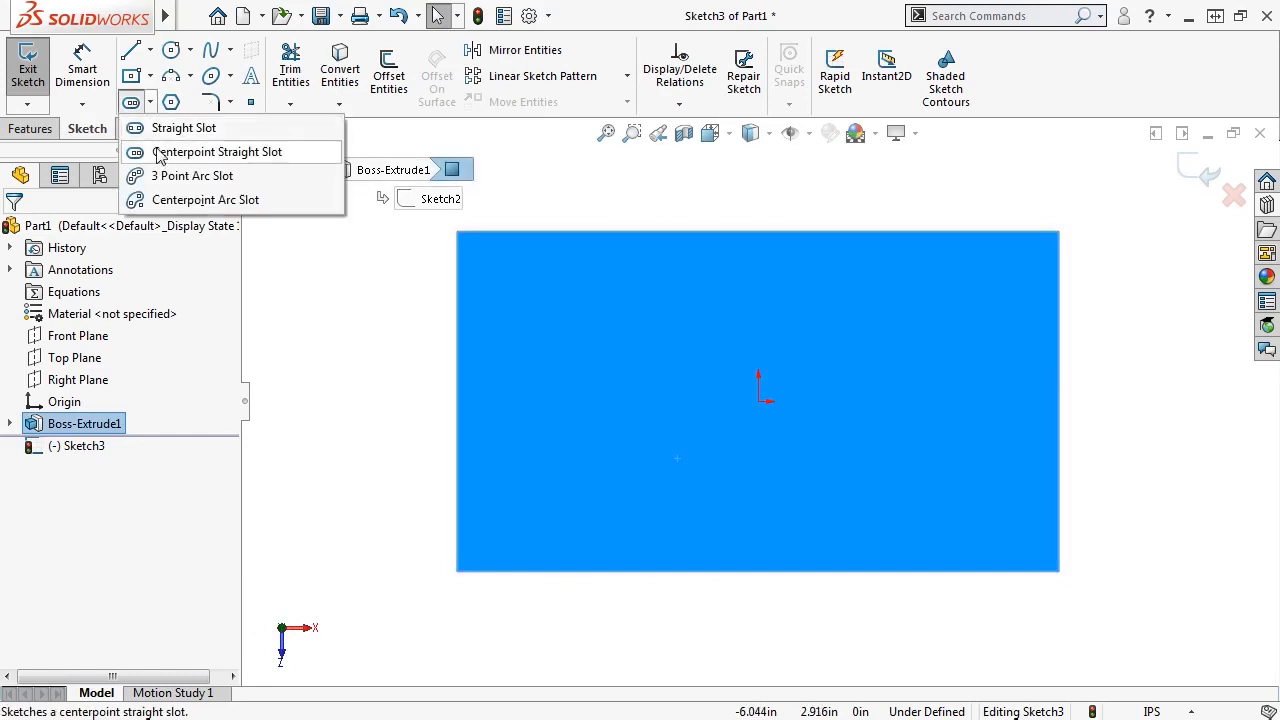
left_click(160, 152)
left_click(758, 402)
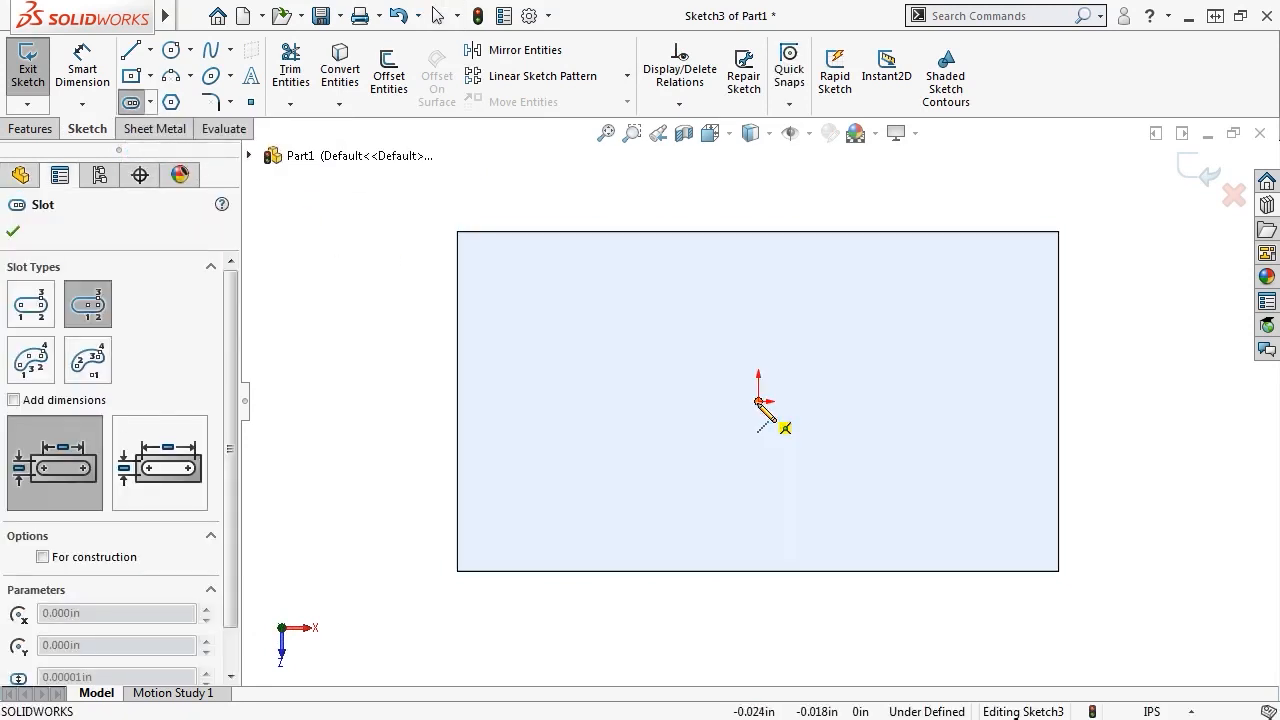
left_click(852, 417)
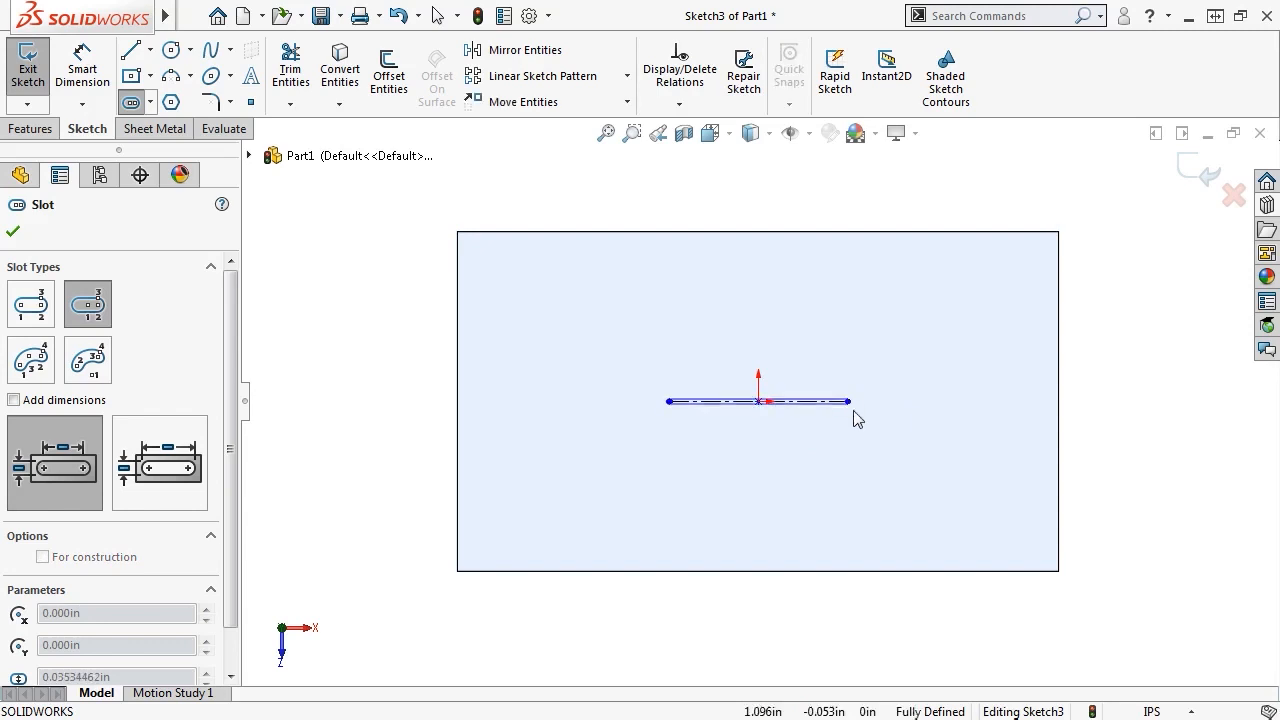
left_click(858, 434)
key("Escape")
Step: Dimension the slot with 0.5 in between its arc centres and 0.5 in from its centreline to its straight edge
key("s")
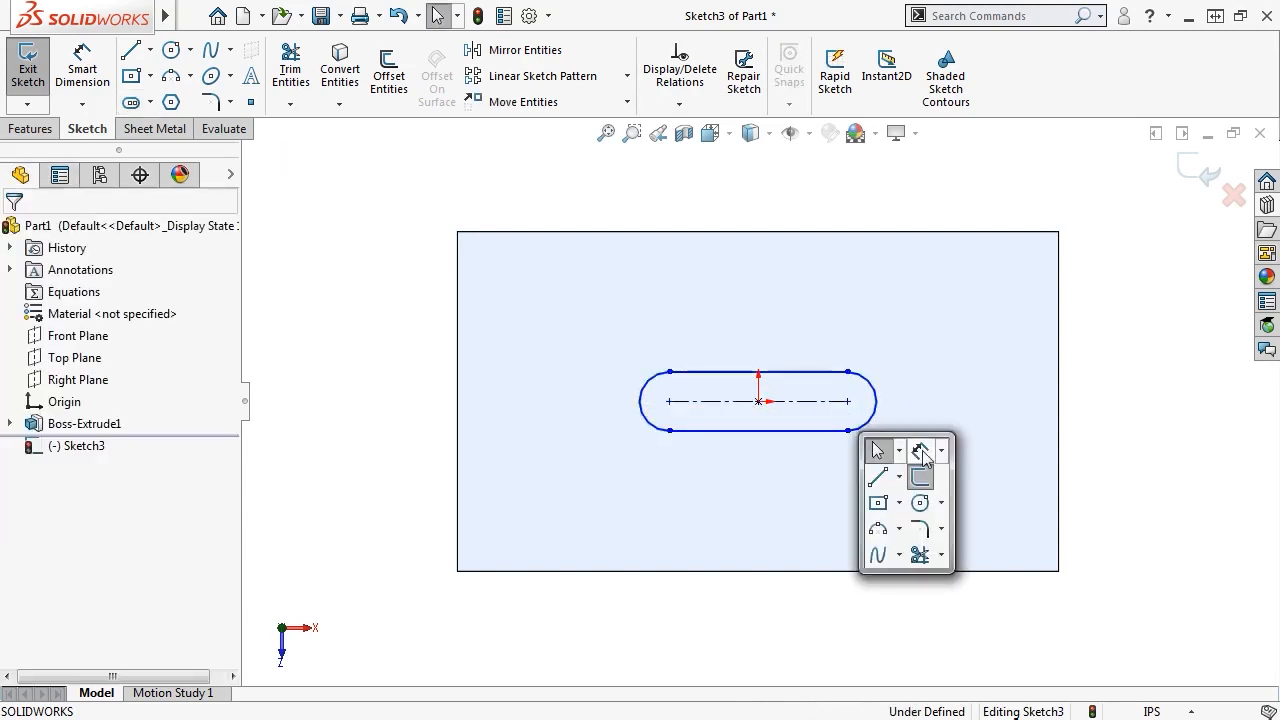
left_click(920, 452)
left_click(802, 401)
left_click(762, 497)
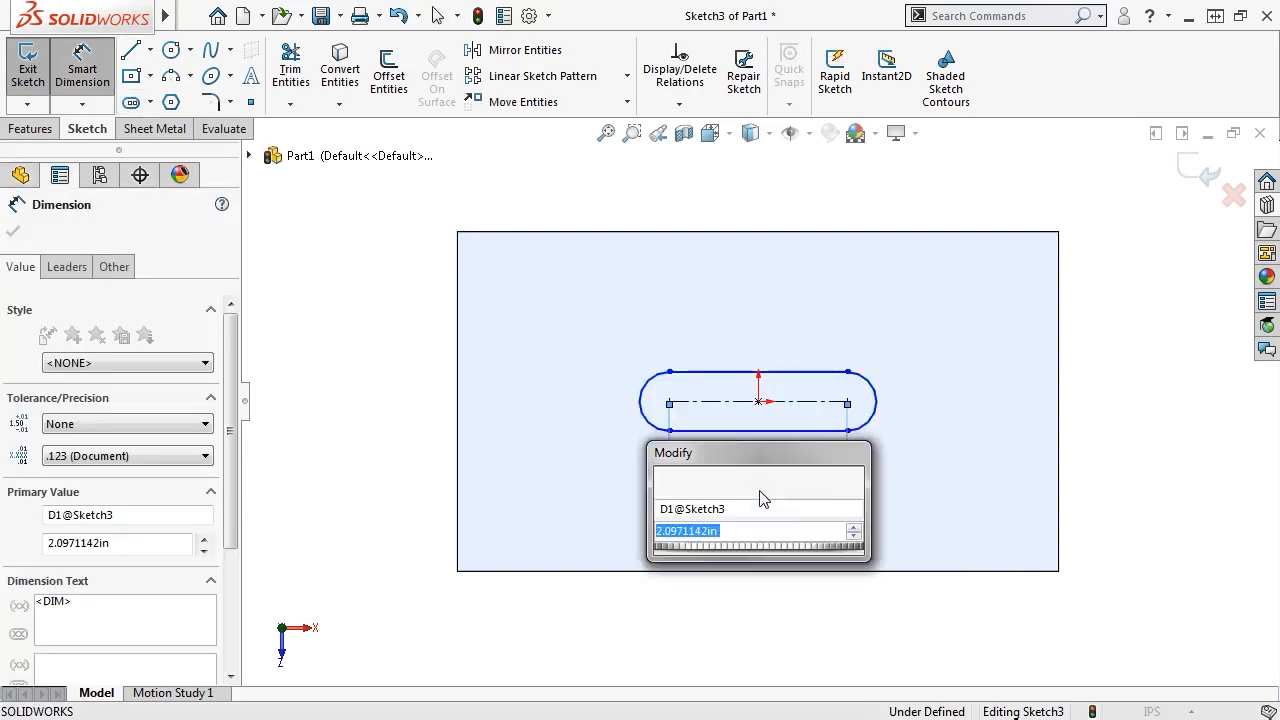
type(".5")
key("Return")
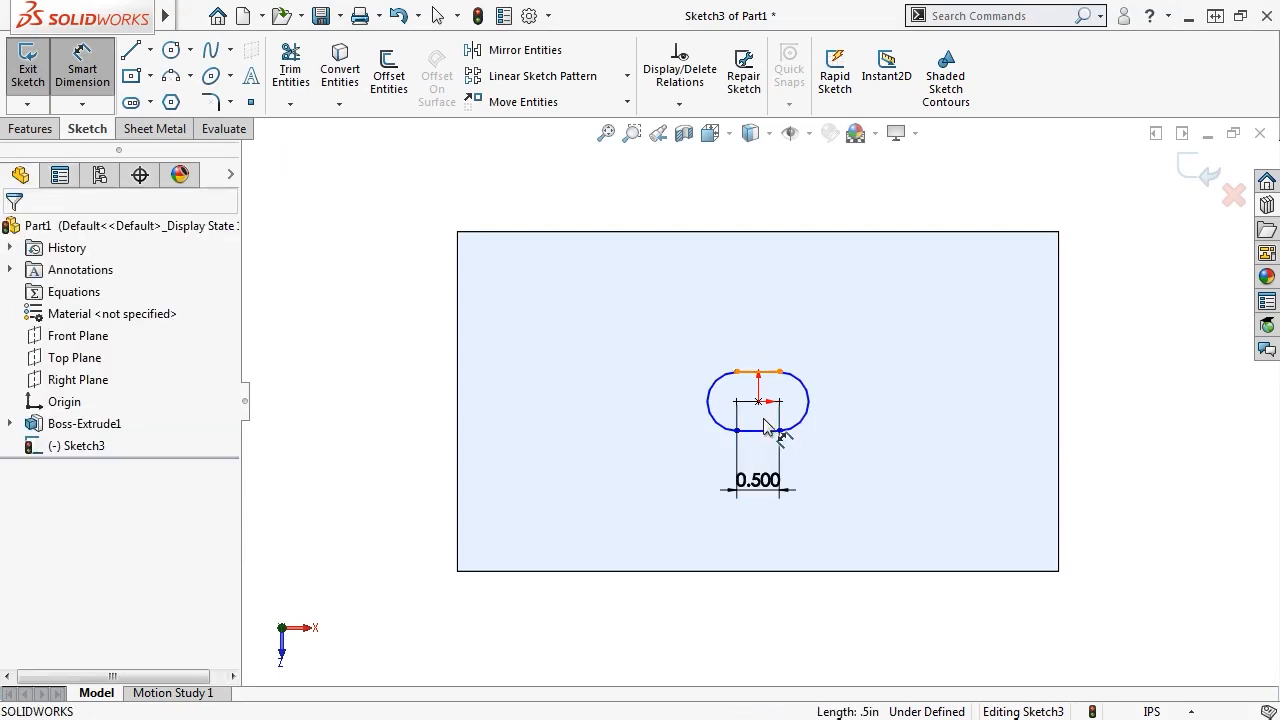
left_click(772, 403)
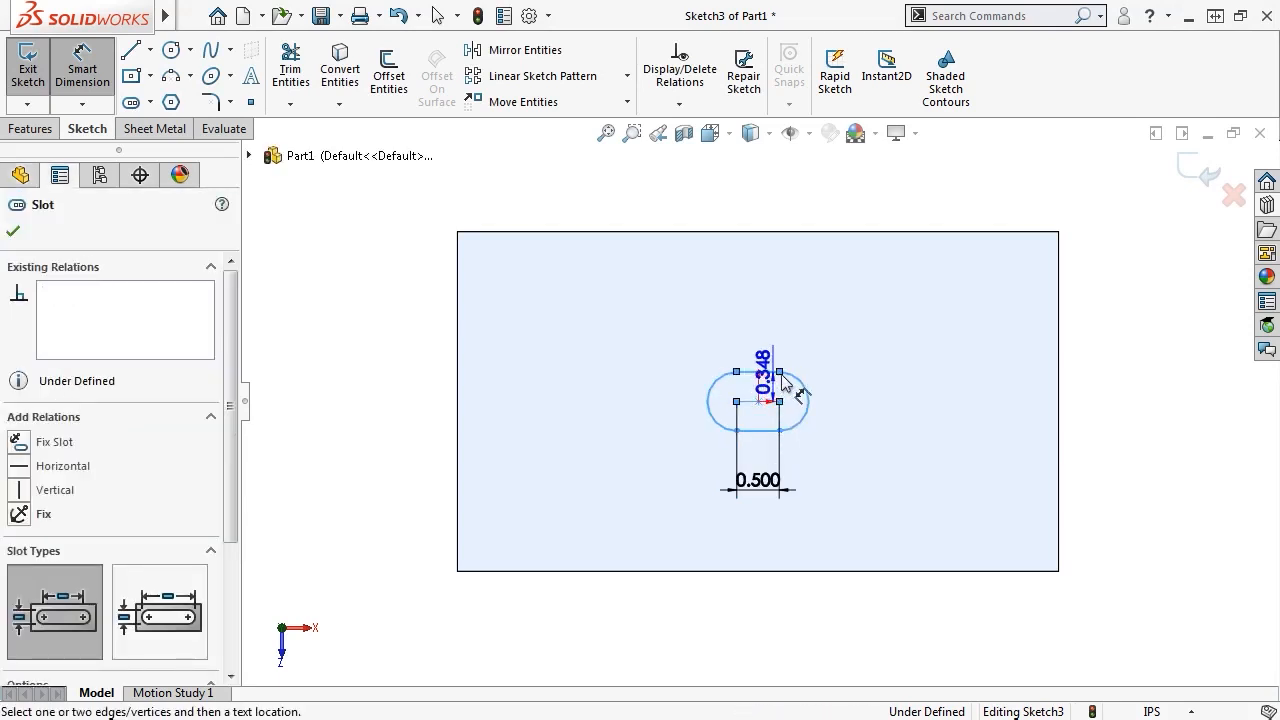
left_click(853, 390)
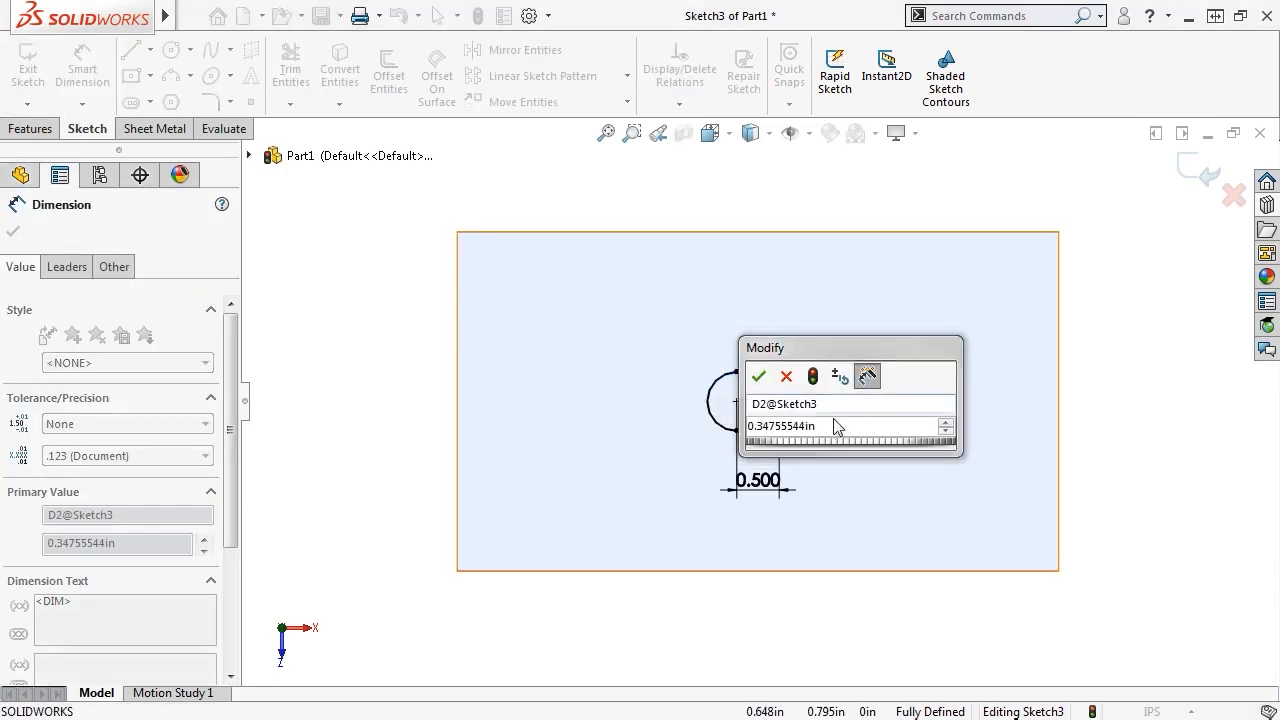
type(".5")
key("Return")
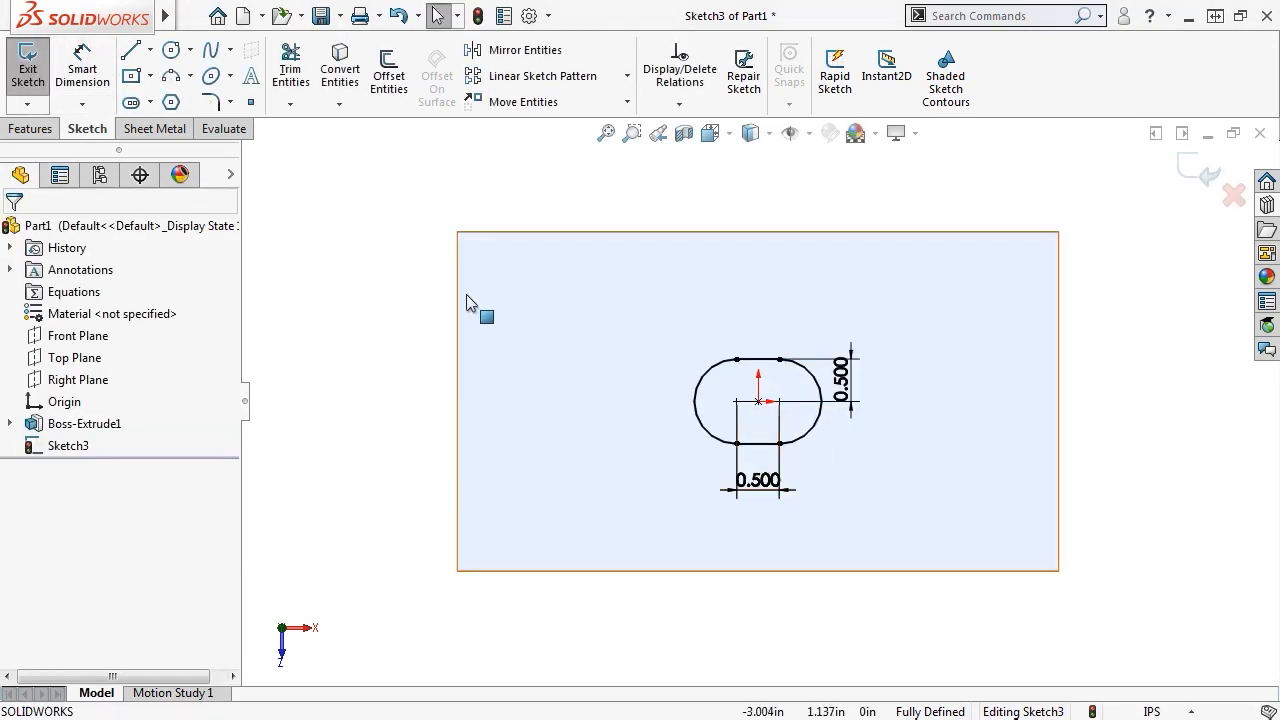
Step: Extrude the slot profile 0.25 in as a blind boss merged with the base block
left_click(30, 128)
left_click(40, 72)
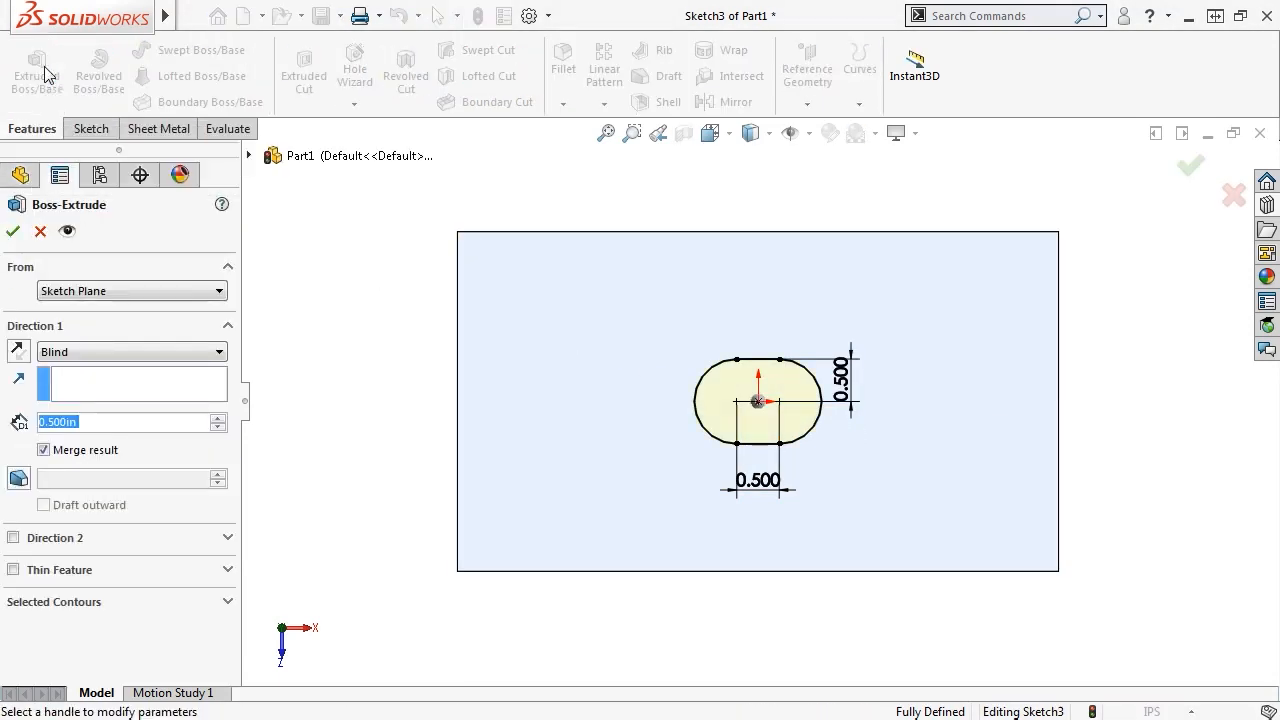
key("BackSpace")
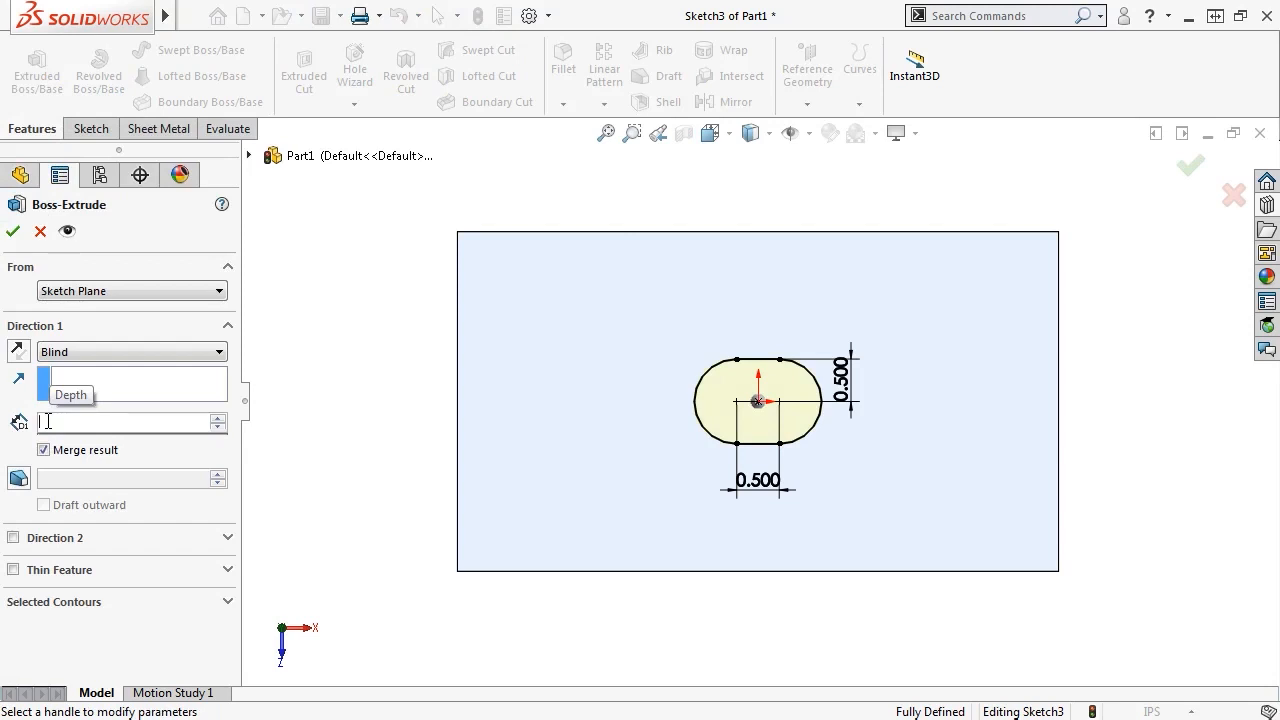
type(".25")
key("Return")
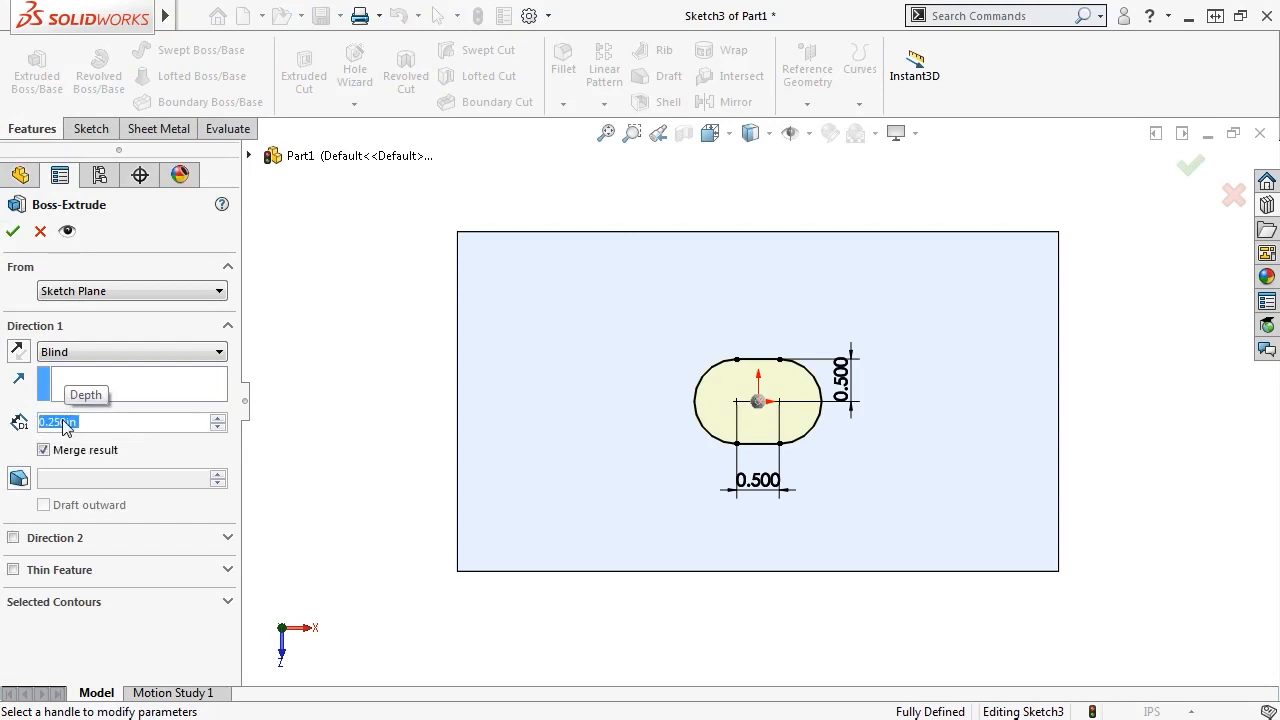
left_click(13, 231)
Step: Fillet the upper and lower edge loops of the slot-shaped boss with a 0.05 in radius
key("ctrl+7")
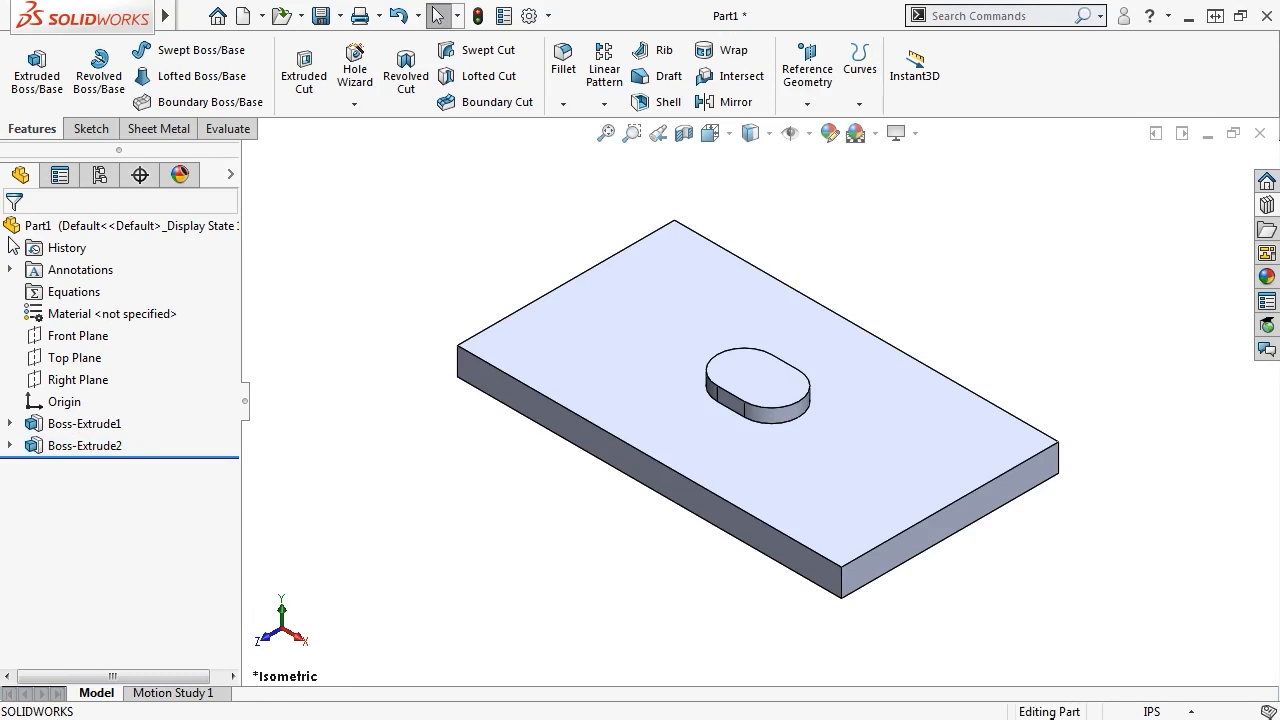
left_click(562, 70)
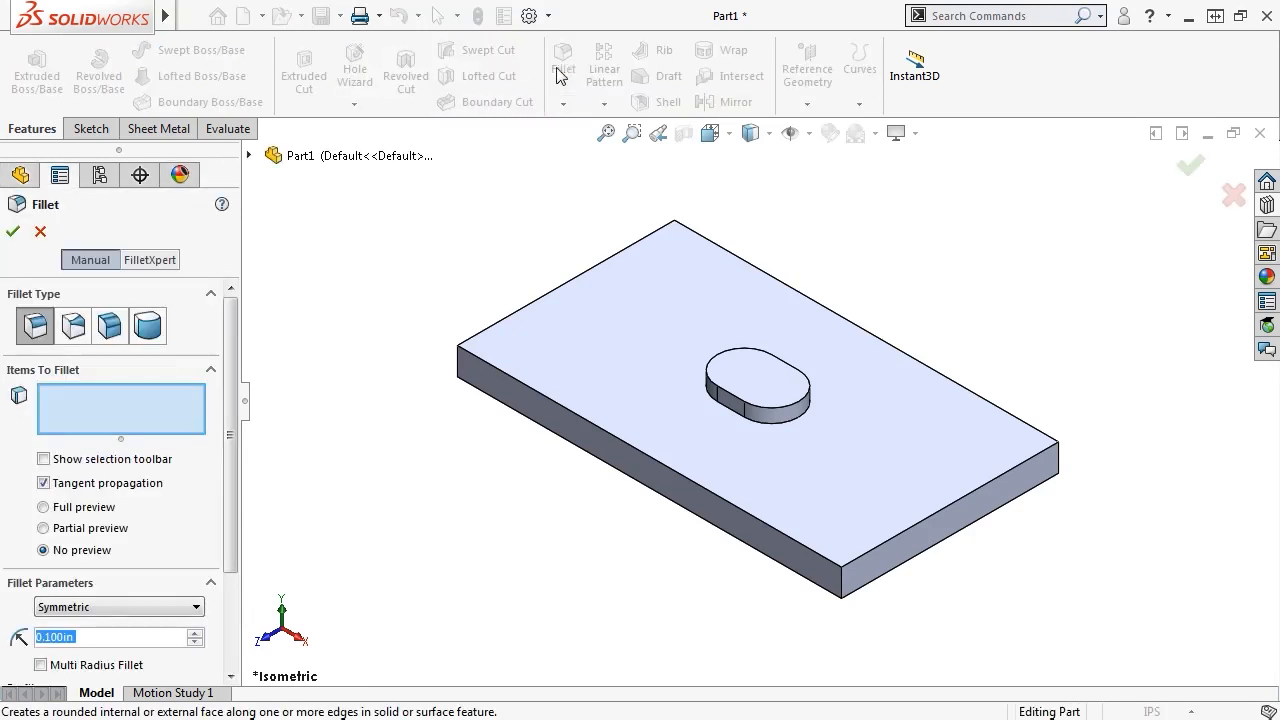
left_click(714, 380)
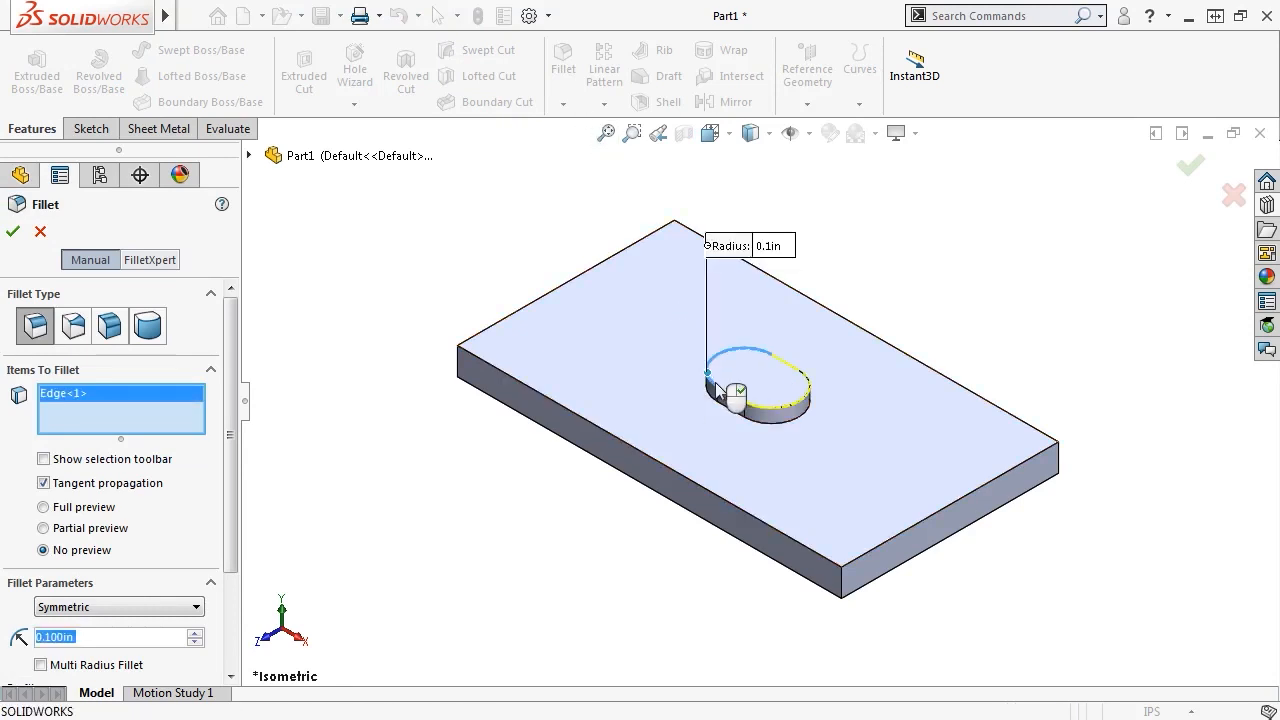
left_click(731, 418)
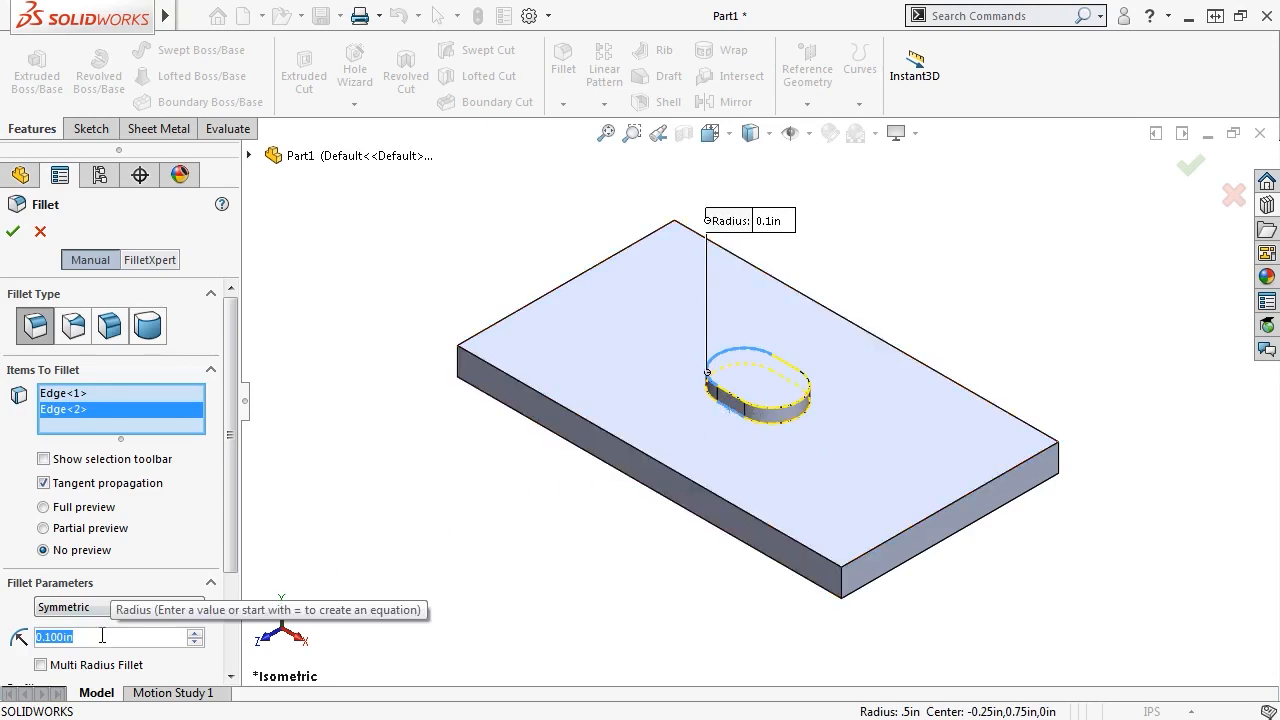
type(".05")
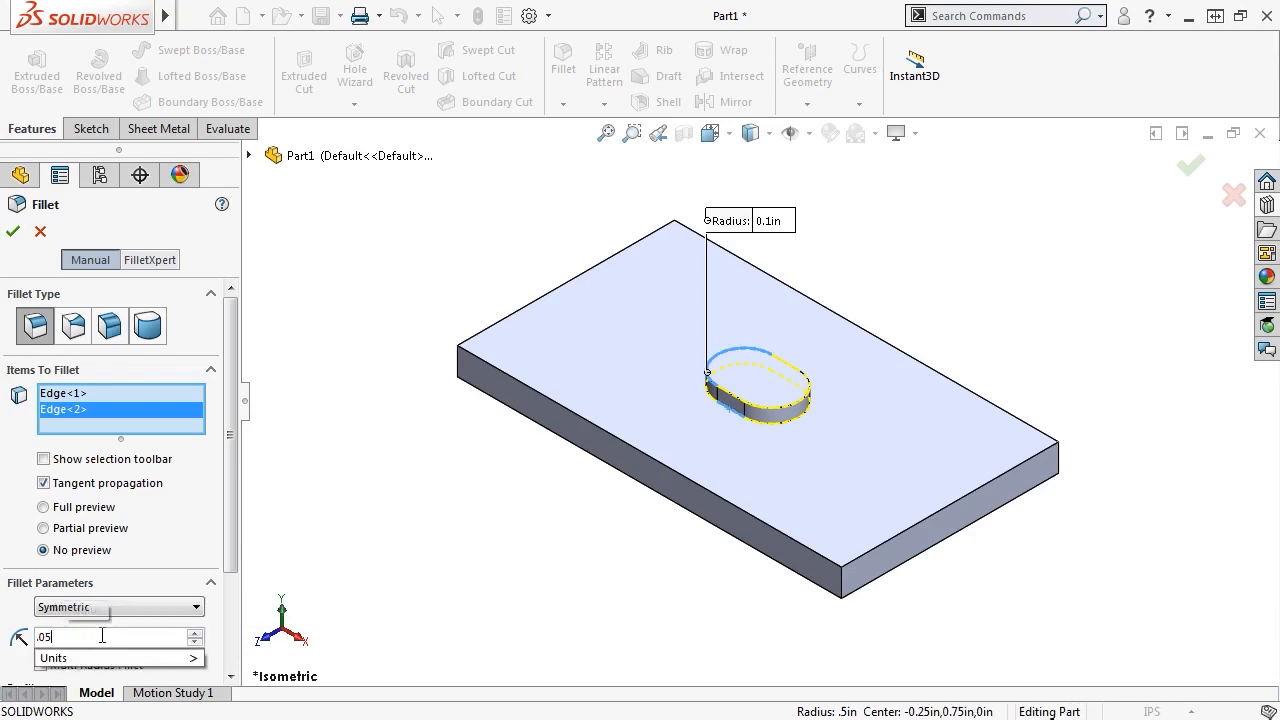
key("Return")
left_click(13, 231)
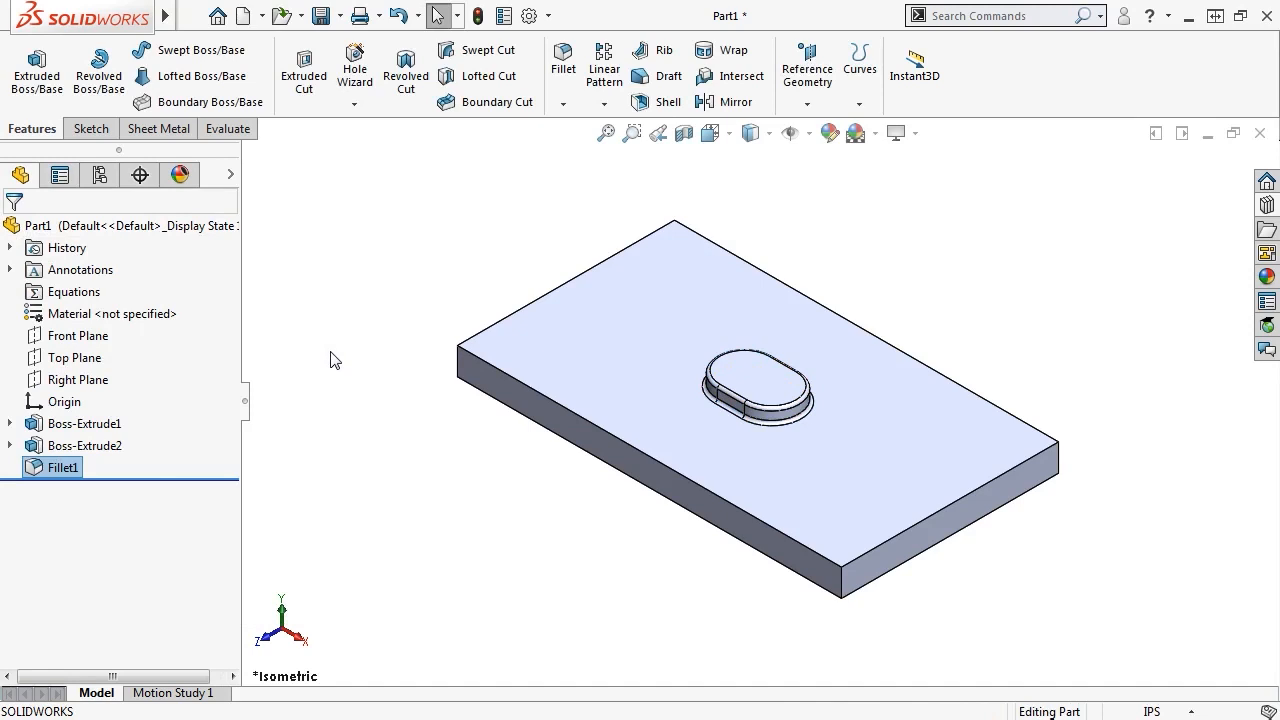
Step: Start a sketch on the base block's upper face and convert the block's rectangular outline into sketch lines
scroll(838, 398, "down", 2)
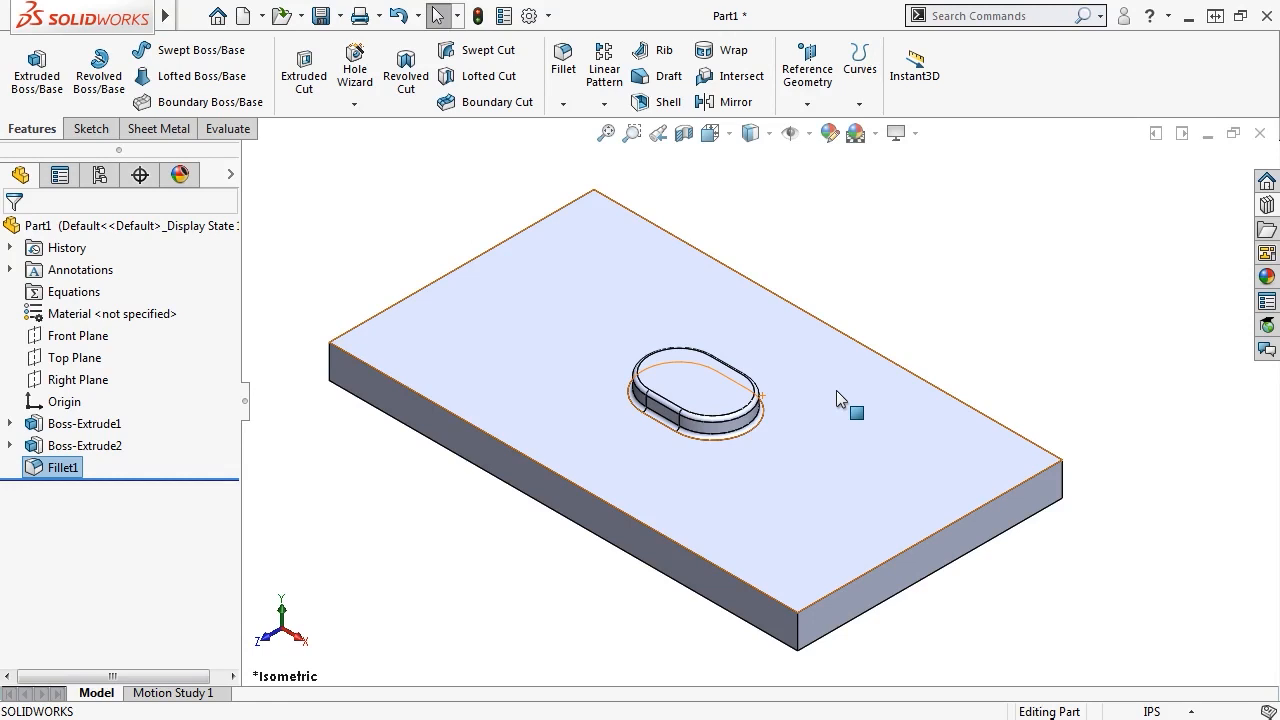
left_click(836, 390)
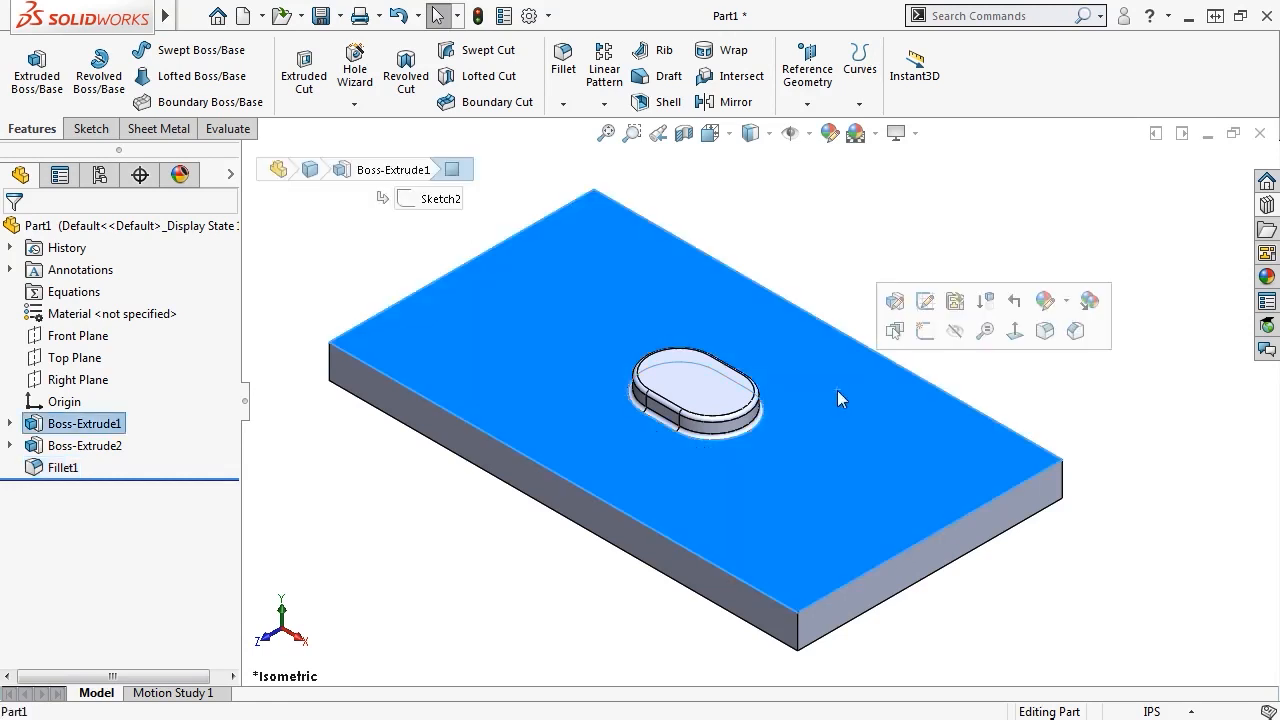
left_click(917, 334)
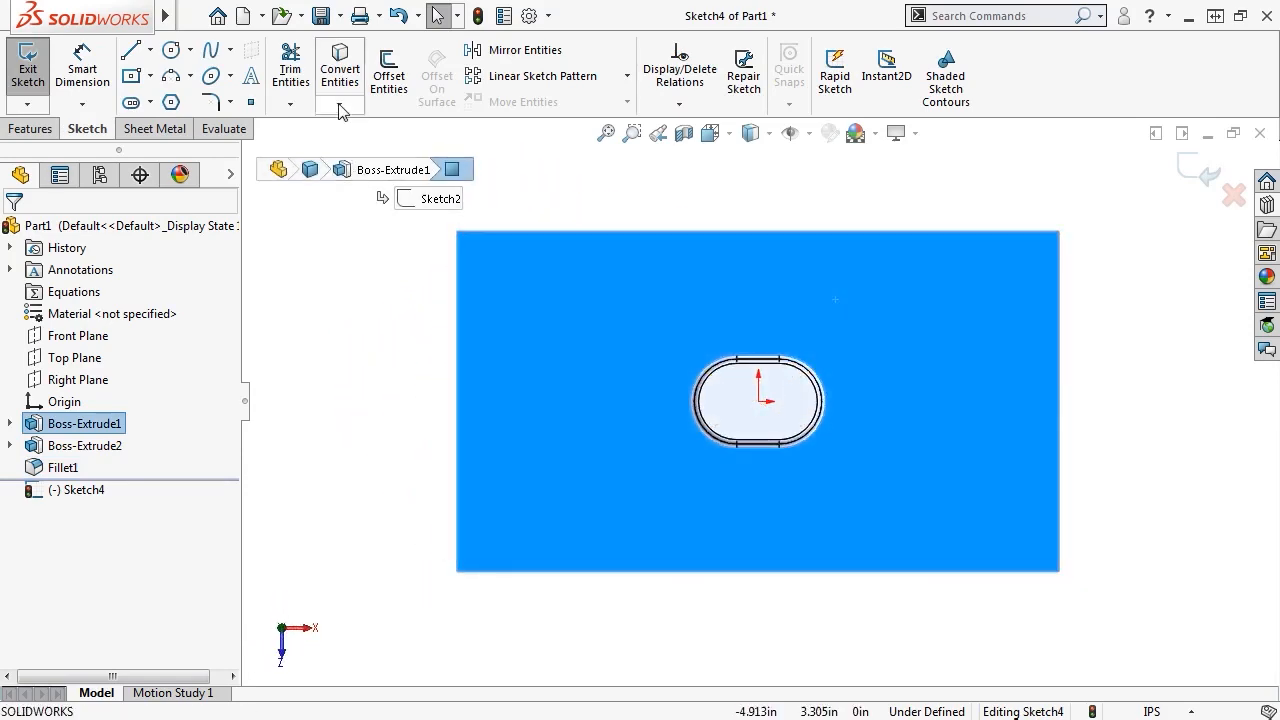
left_click(339, 80)
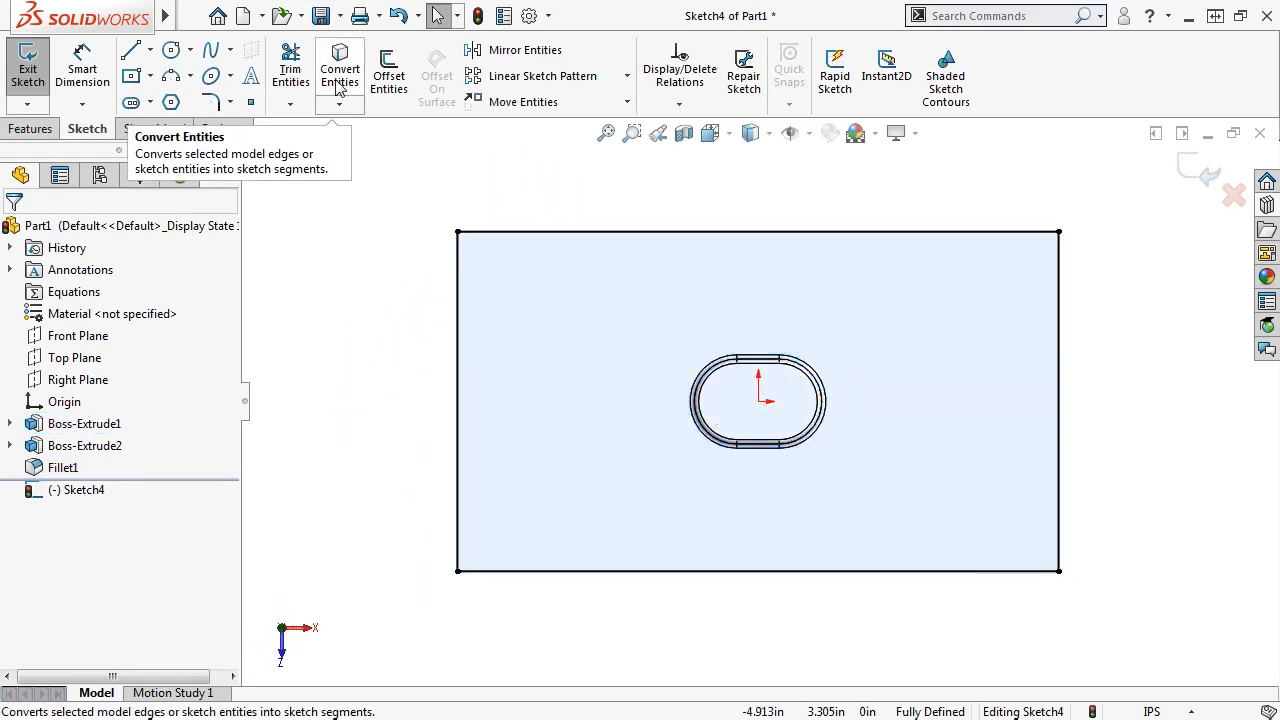
Step: Cut the converted rectangle Through All to remove the base block from beneath the slot form
left_click(34, 128)
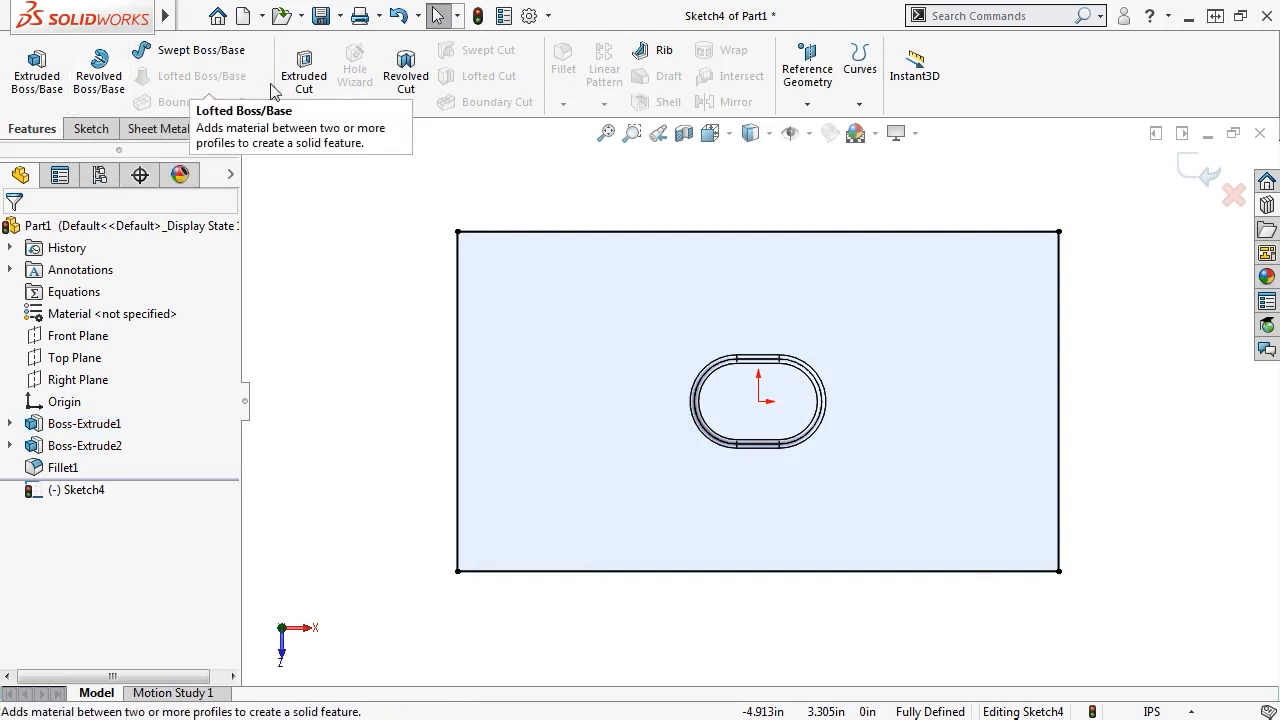
left_click(305, 84)
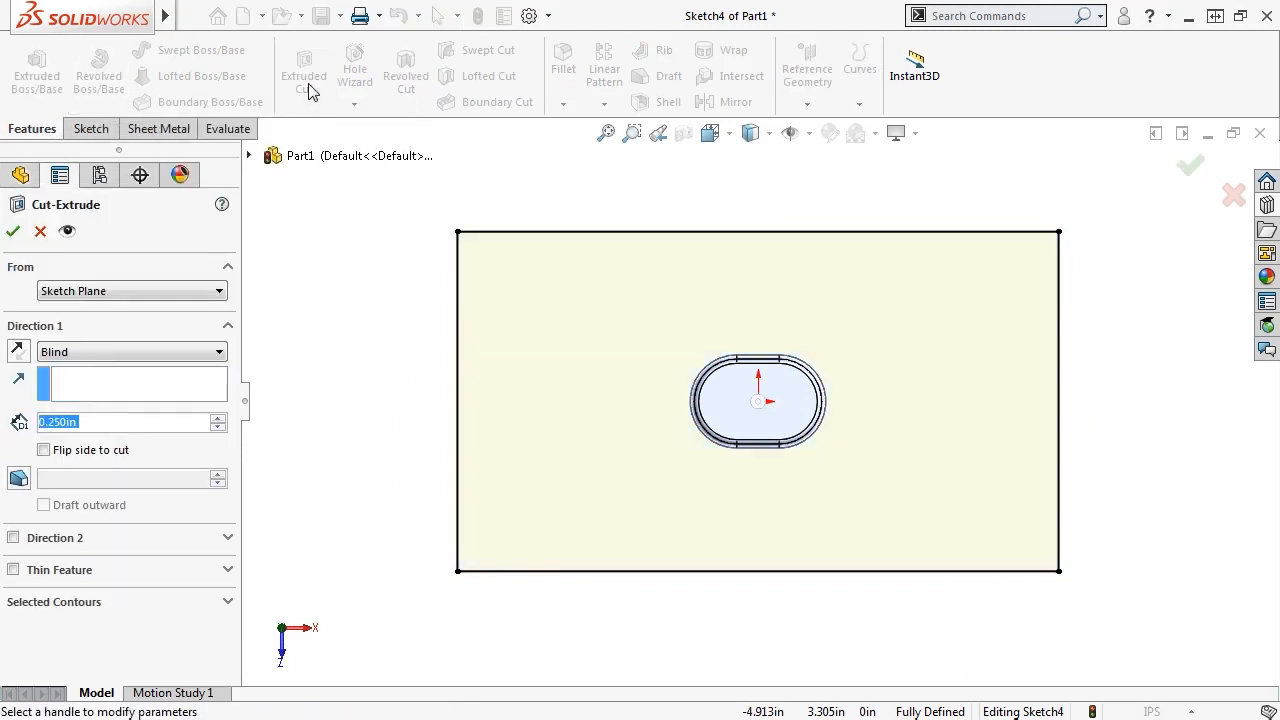
left_click(219, 352)
left_click(183, 385)
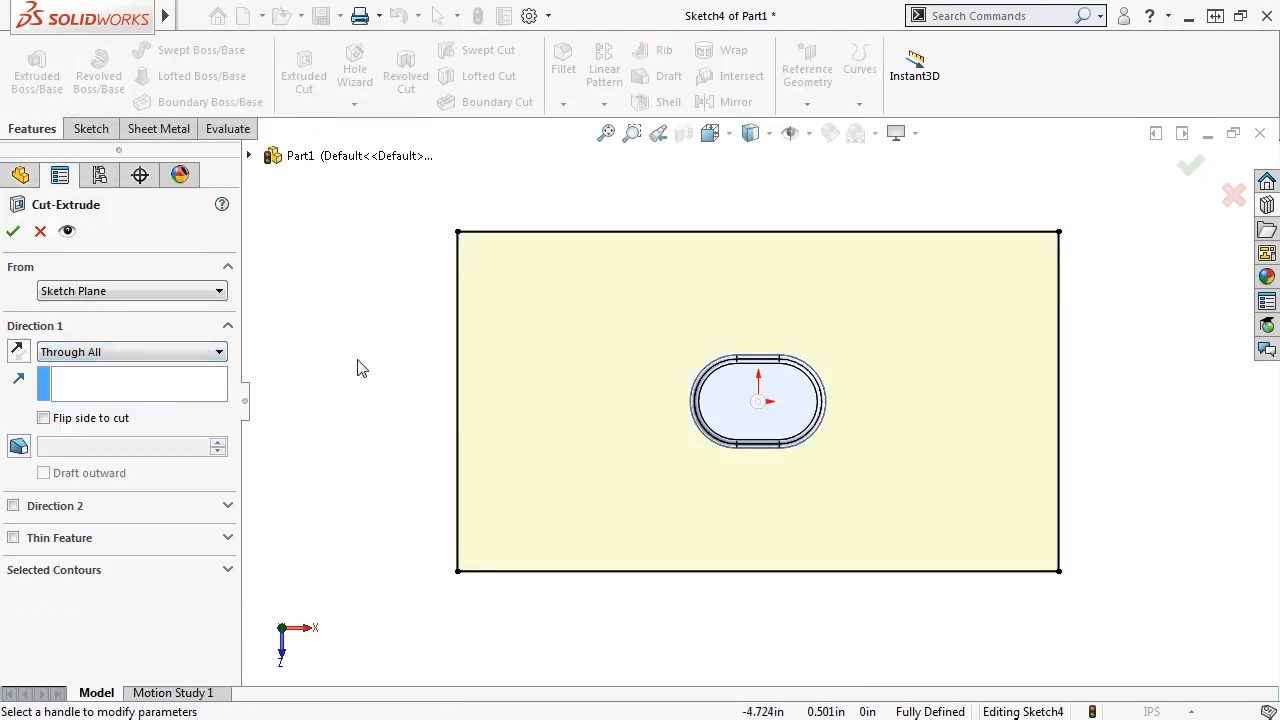
left_click(13, 232)
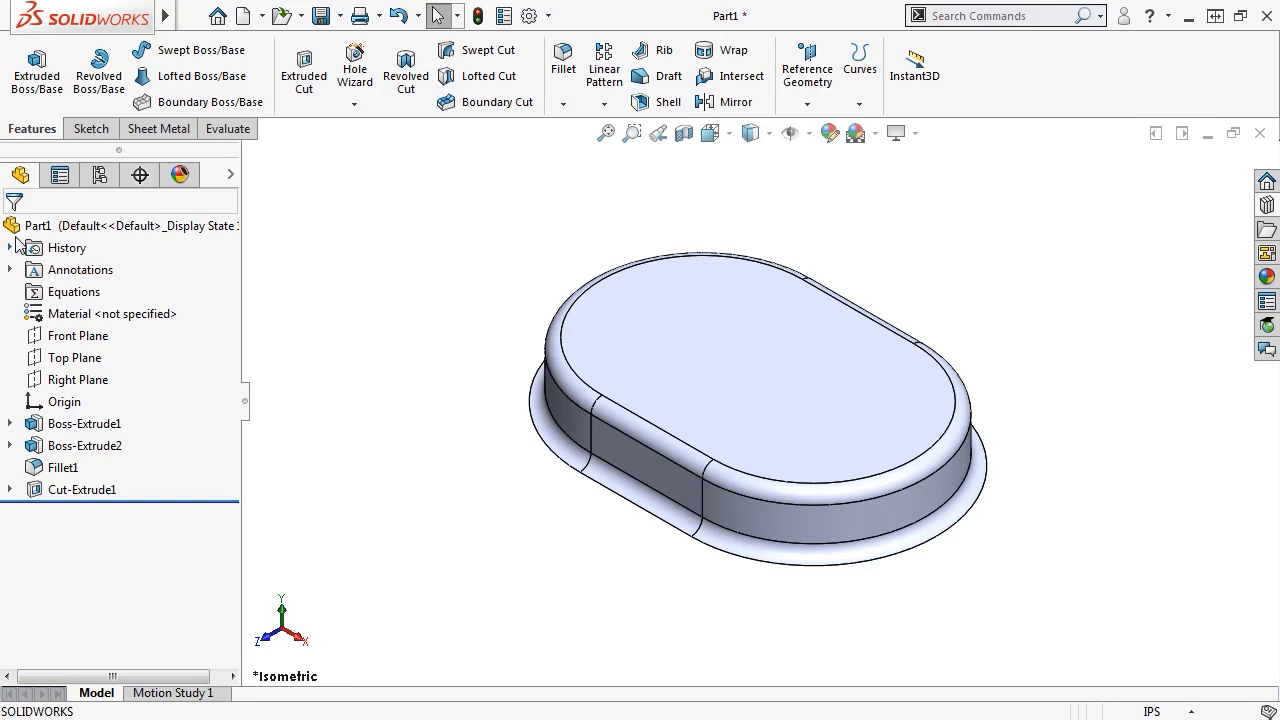
Step: Sketch a circle centred on the origin on the slot form's upper face and exit the sketch
left_click(653, 341)
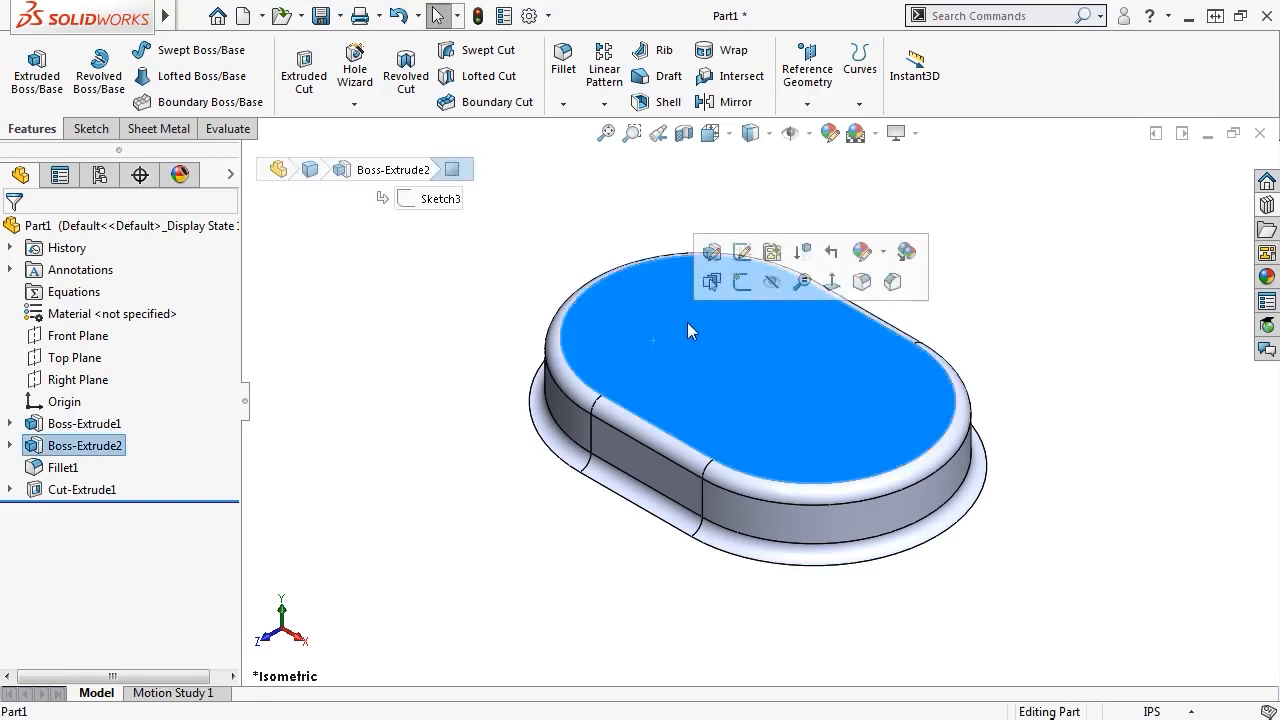
left_click(739, 285)
key("s")
left_click(794, 364)
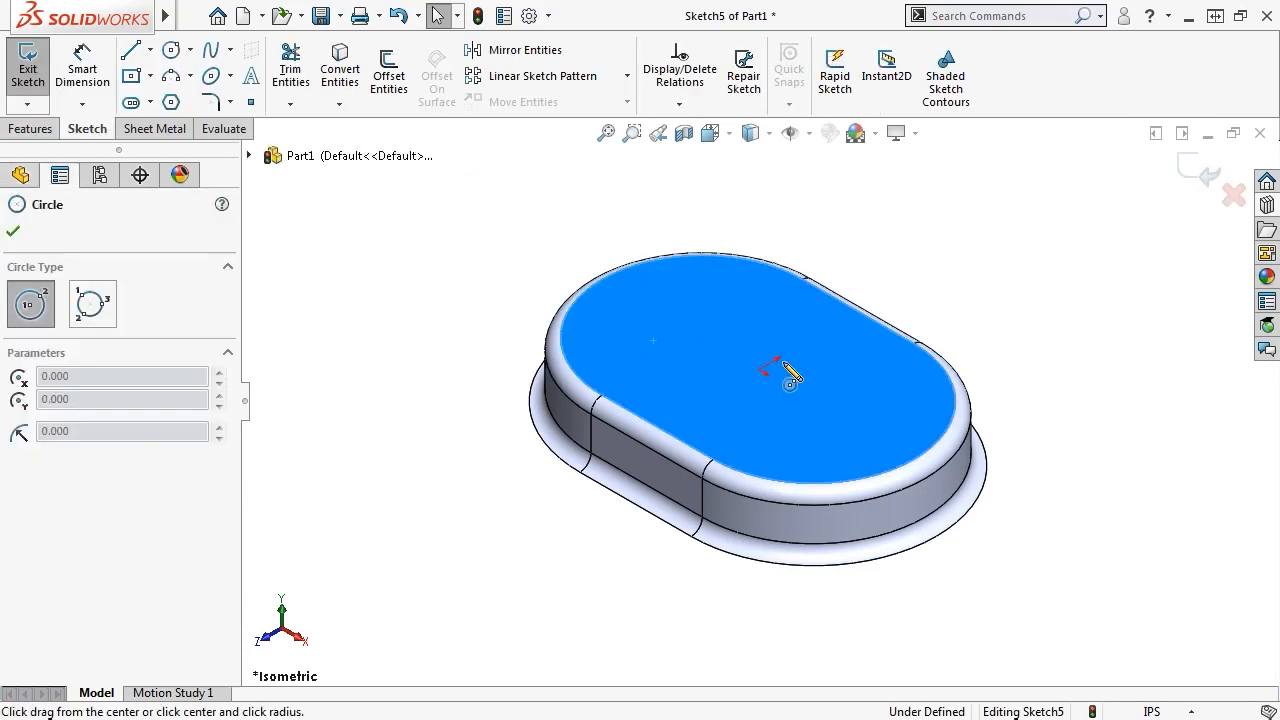
left_click(758, 370)
left_click(796, 400)
key("Escape")
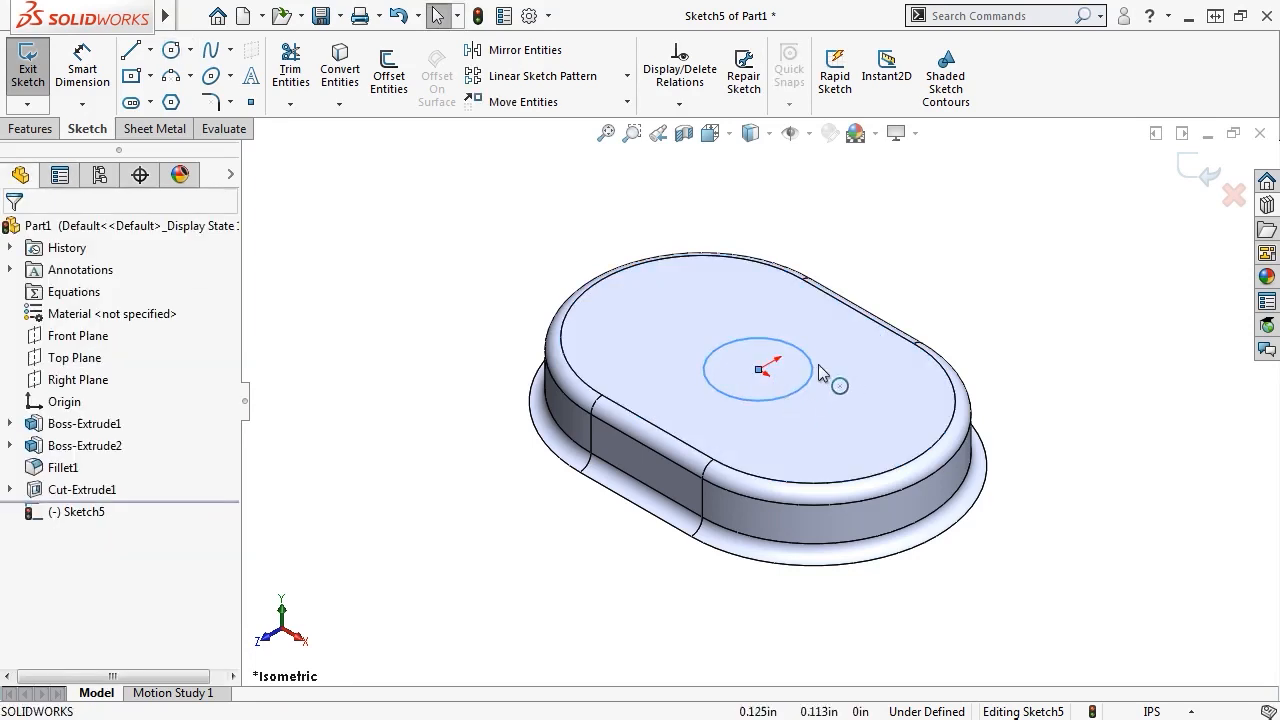
left_click(1187, 176)
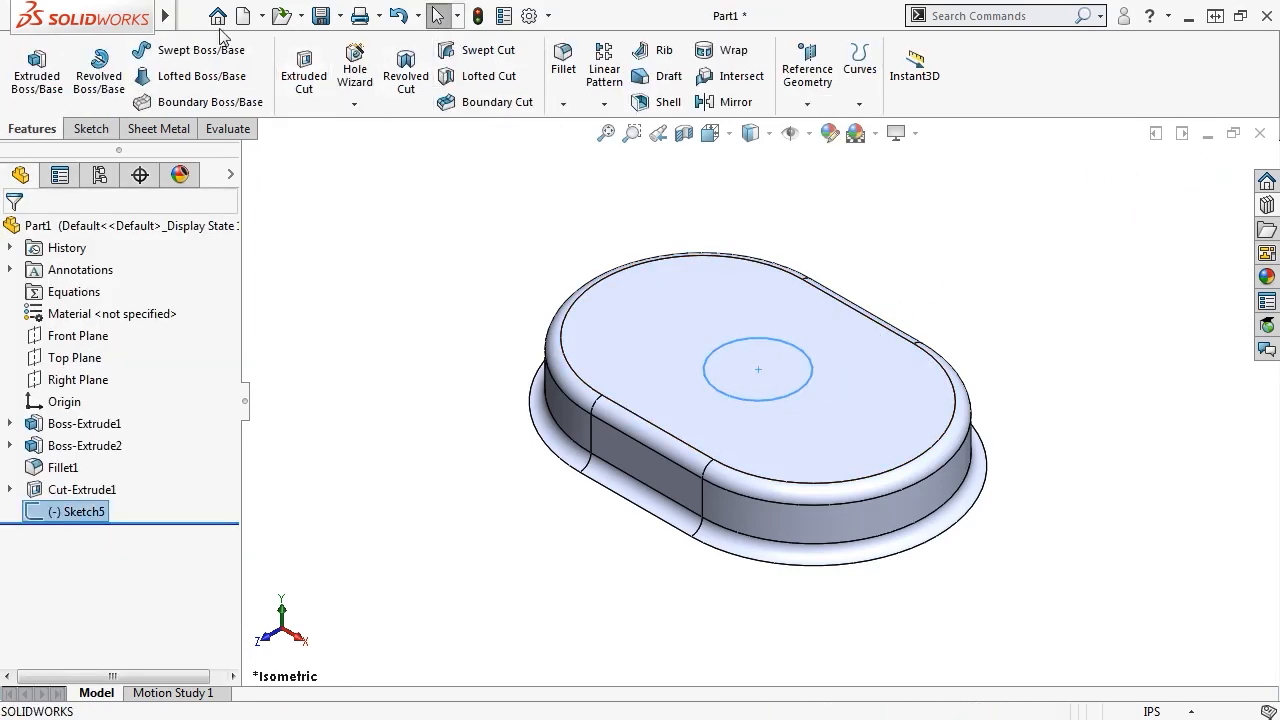
Step: Create a single-direction split line that projects the circle sketch onto the slot form's upper face
mouse_move(168, 15)
left_click(305, 18)
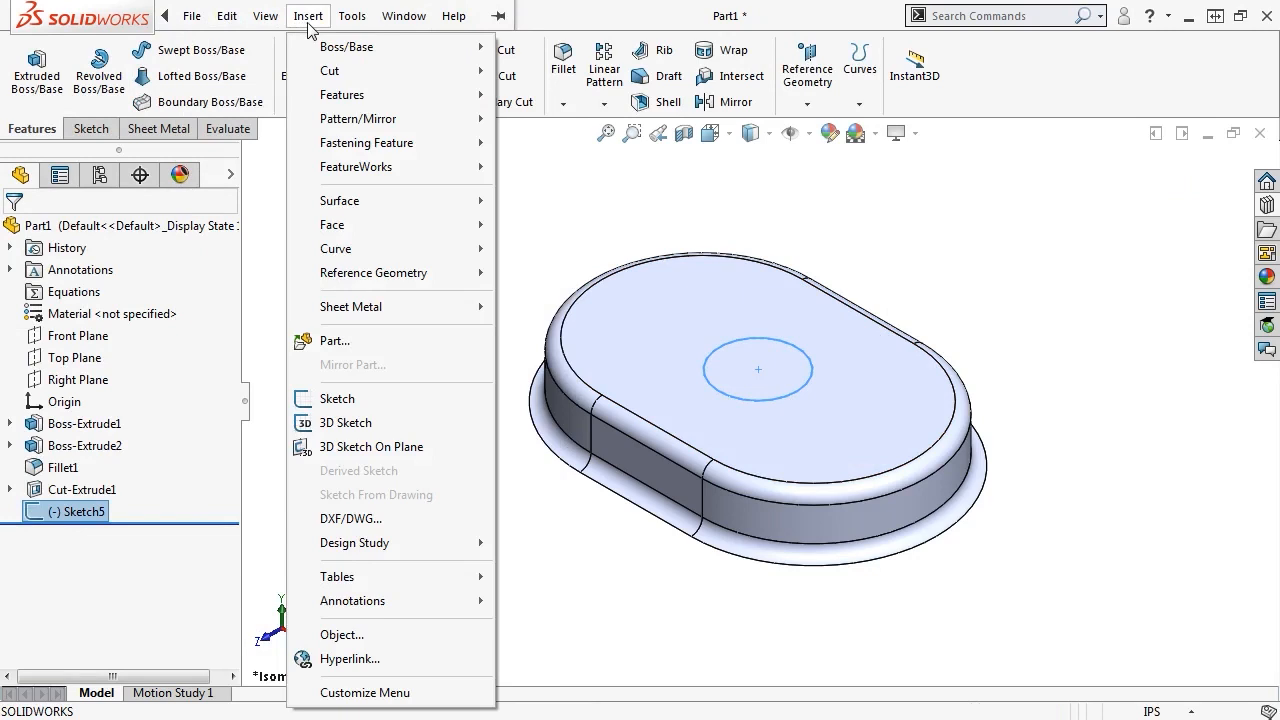
mouse_move(335, 255)
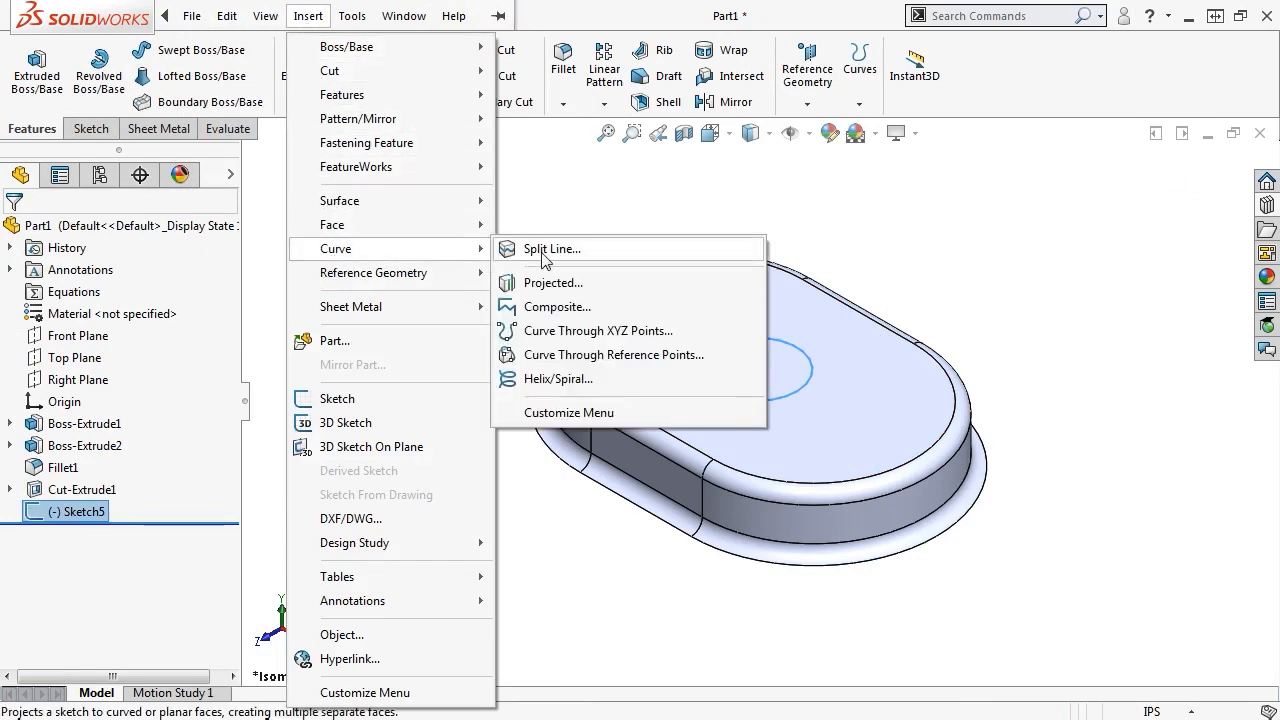
left_click(540, 250)
left_click(628, 316)
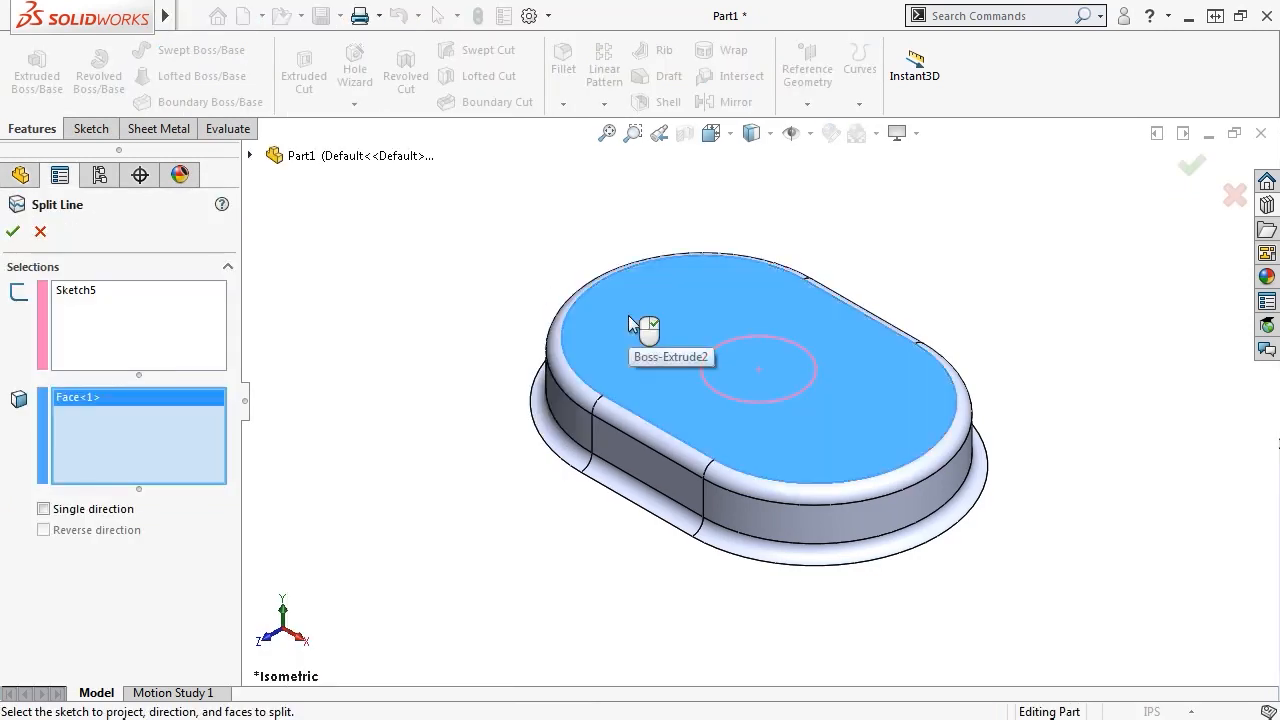
left_click(43, 509)
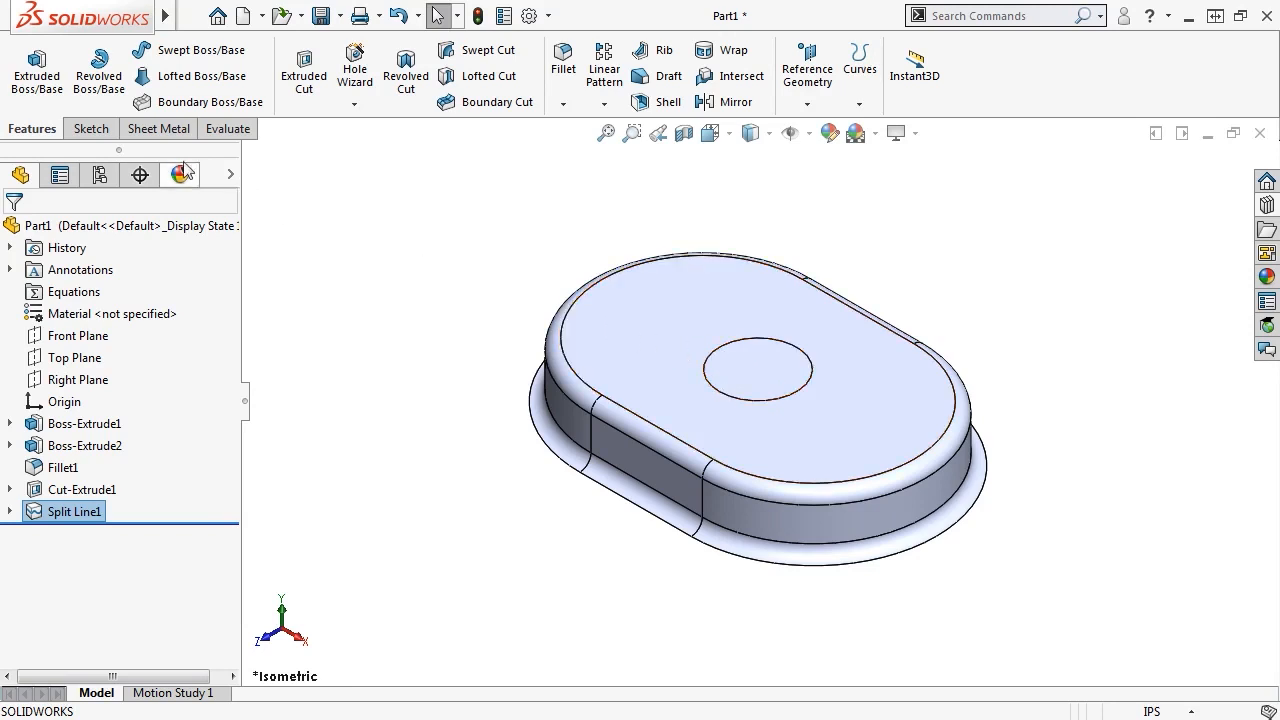
Step: Define the forming tool with the flat underside as stopping face and the circular split face as face to remove, and expand its feature
left_click(137, 136)
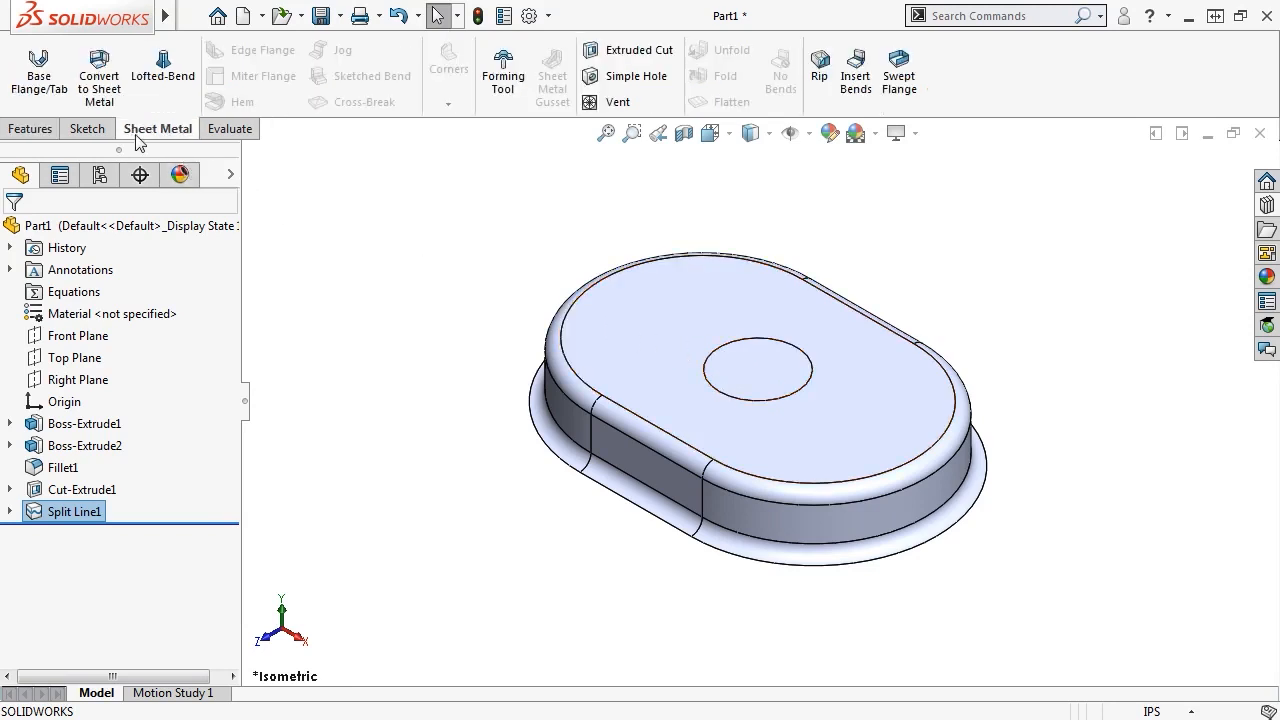
left_click(500, 80)
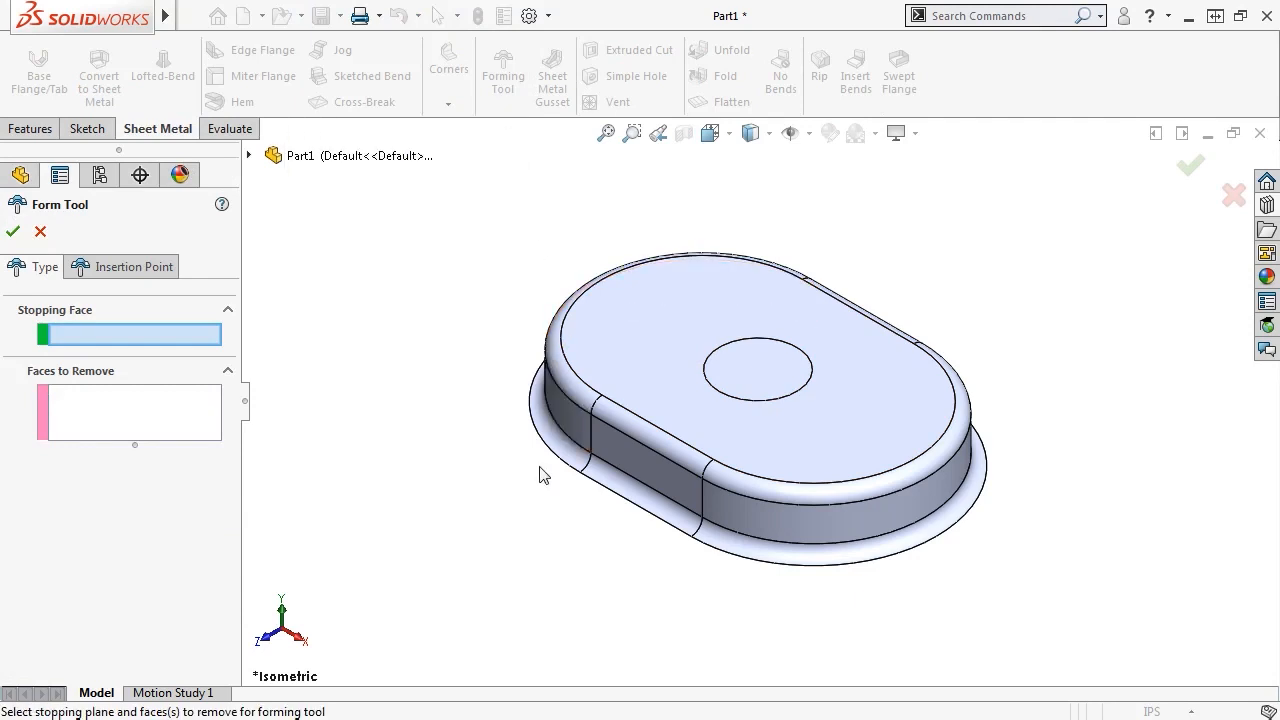
middle_click_drag(540, 475, 610, 408)
left_click(619, 428)
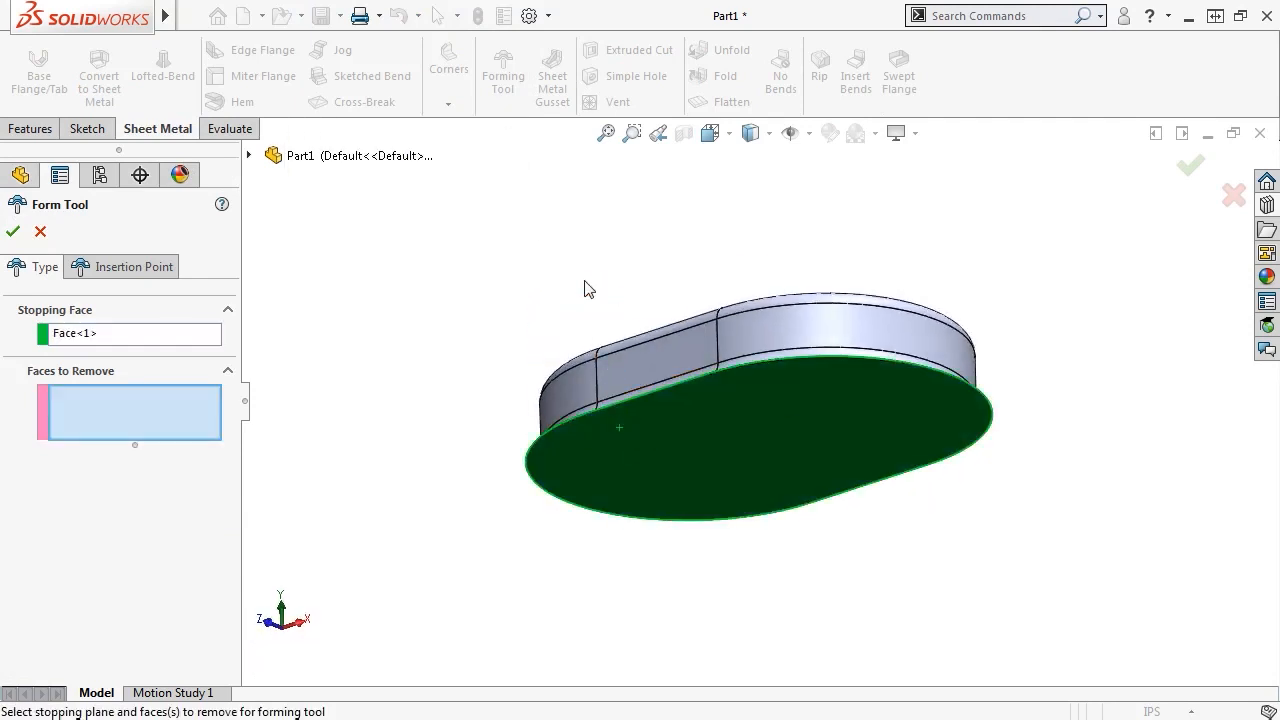
middle_click_drag(588, 289, 705, 362)
left_click(726, 375)
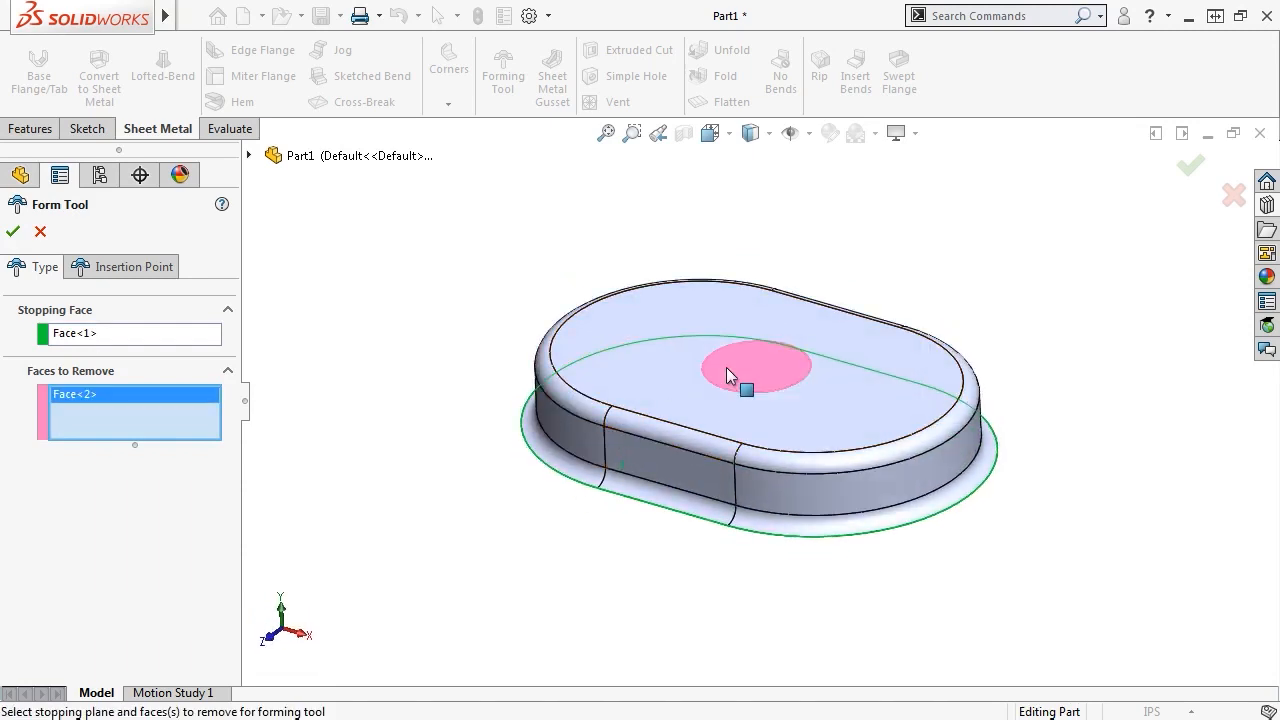
left_click(13, 231)
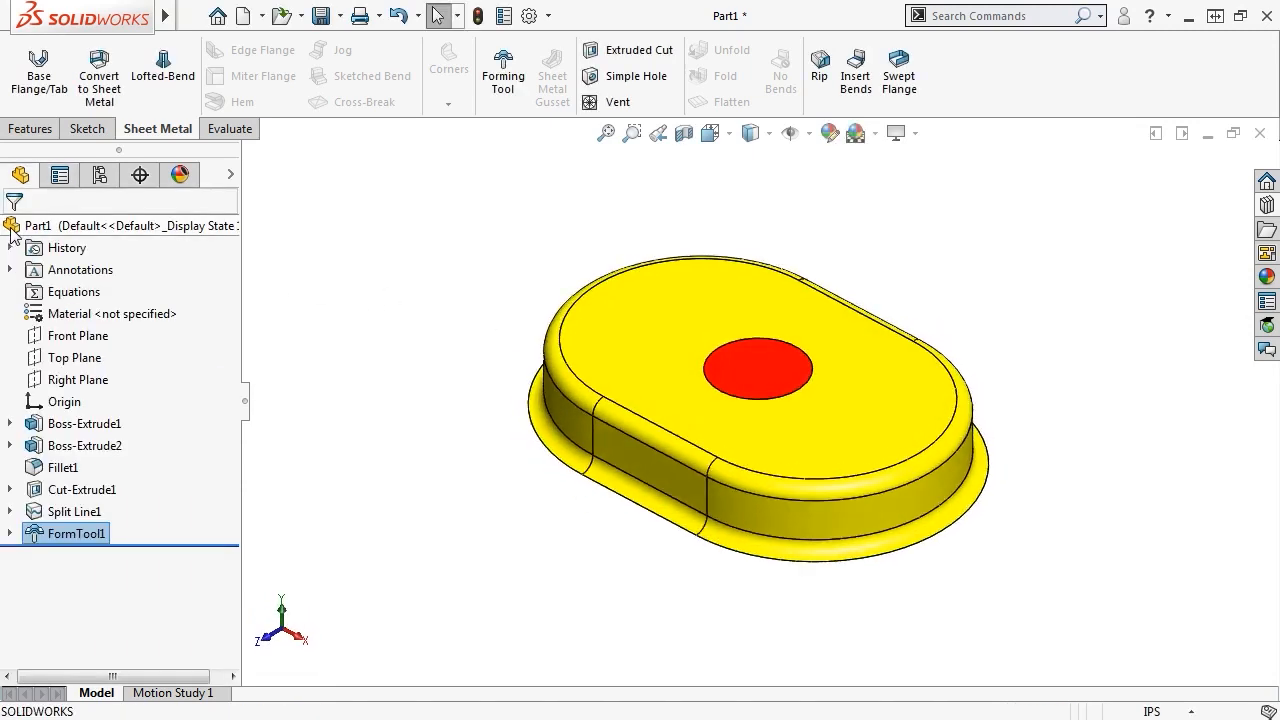
left_click(11, 534)
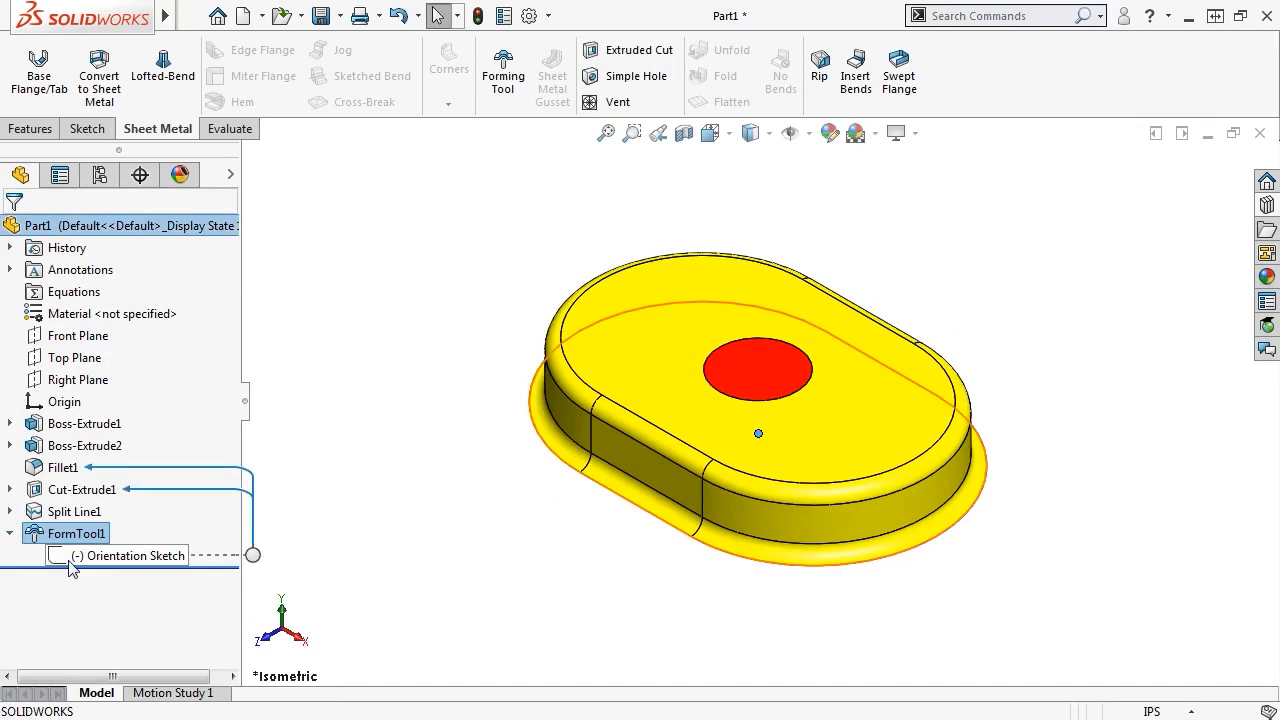
Step: Save the part as slot in the lances folder of the design library's forming tools, keeping the library pane pinned open
left_click(1266, 205)
left_click(987, 215)
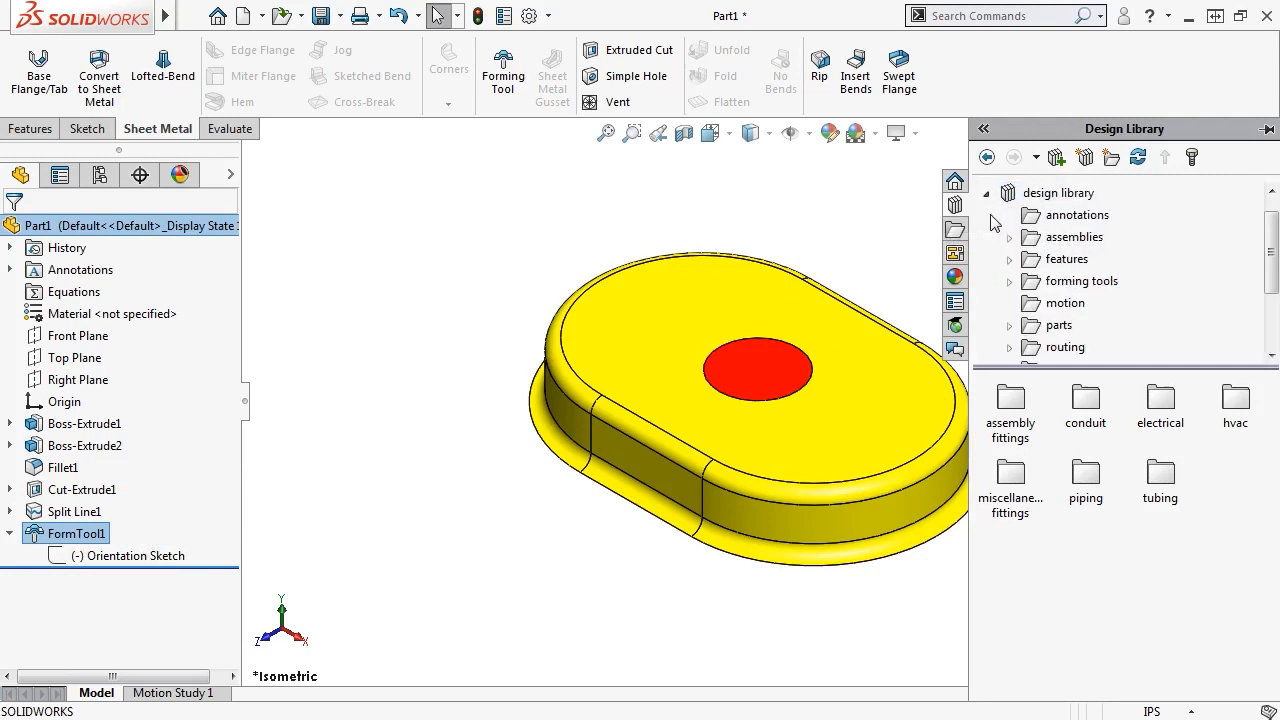
left_click(1009, 281)
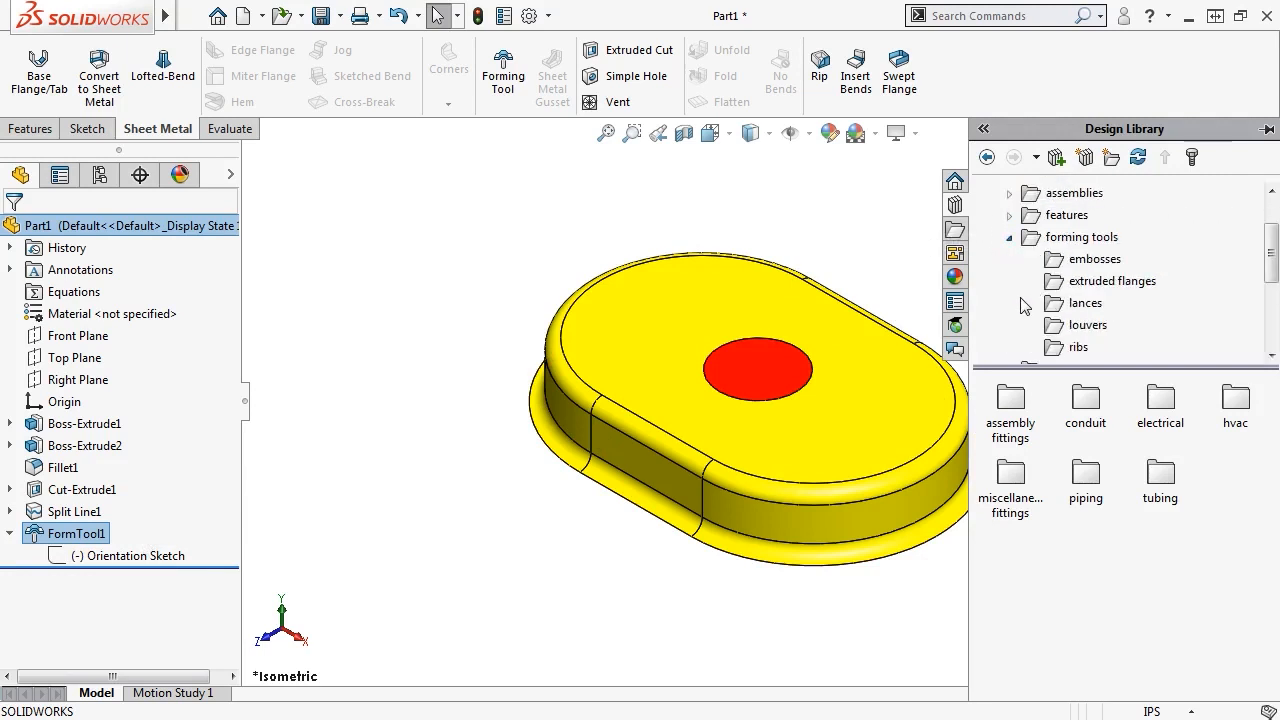
left_click(1053, 313)
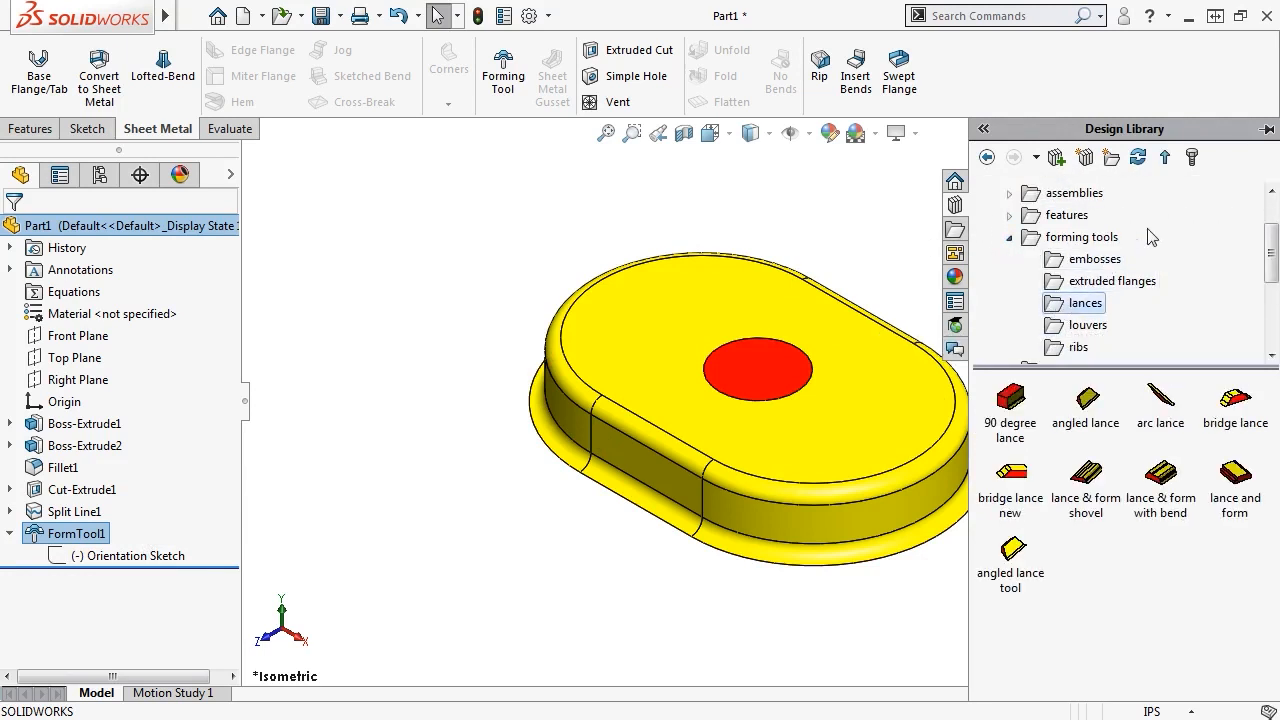
left_click(1267, 130)
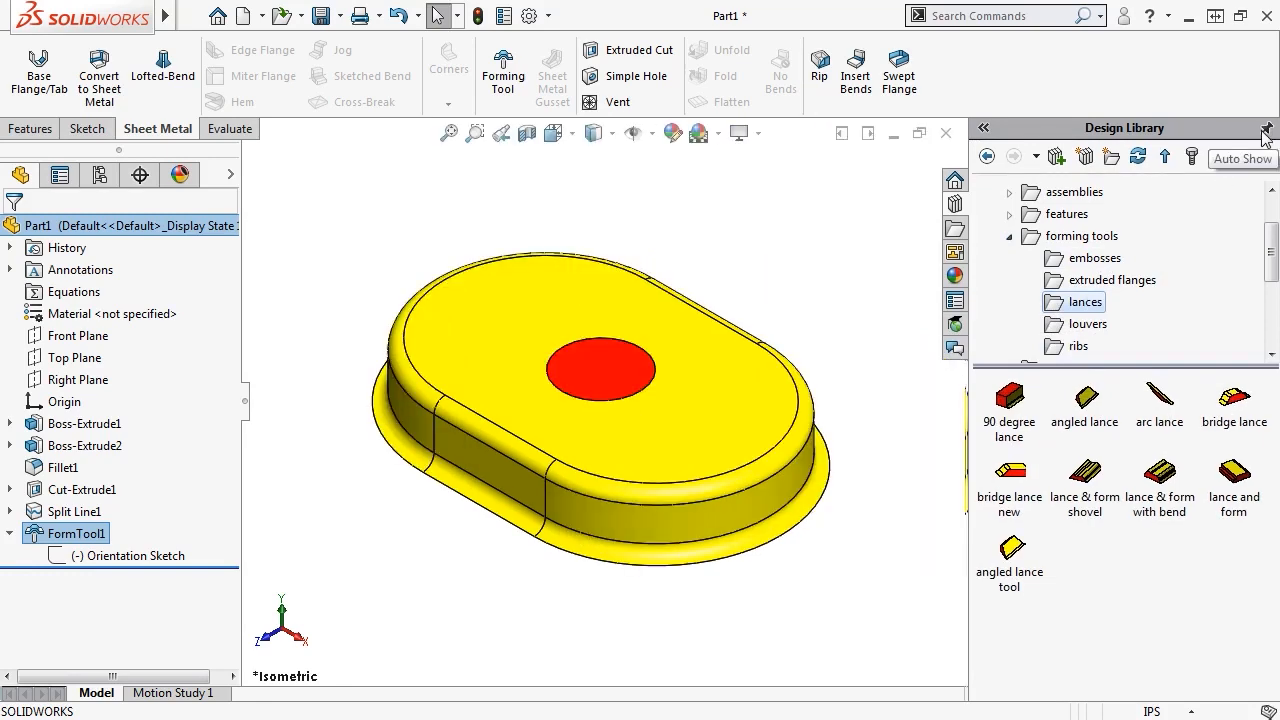
left_click_drag(237, 233, 244, 235)
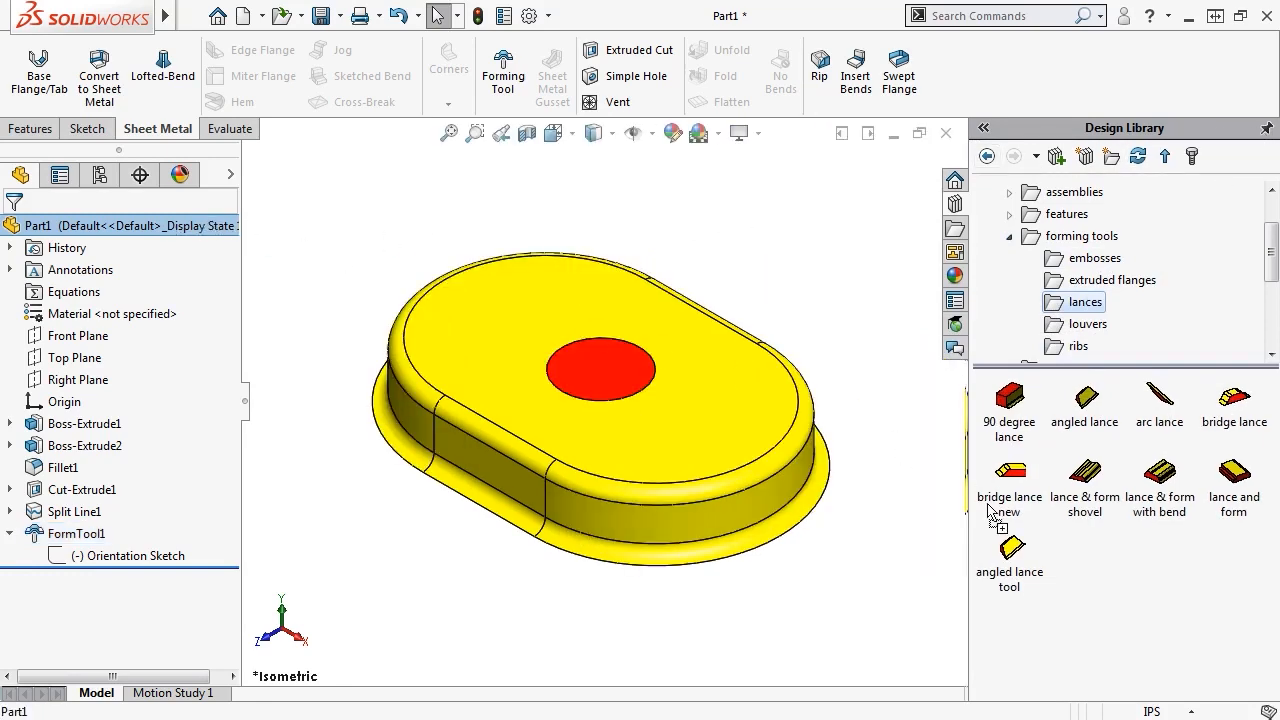
left_click_drag(990, 512, 1055, 550)
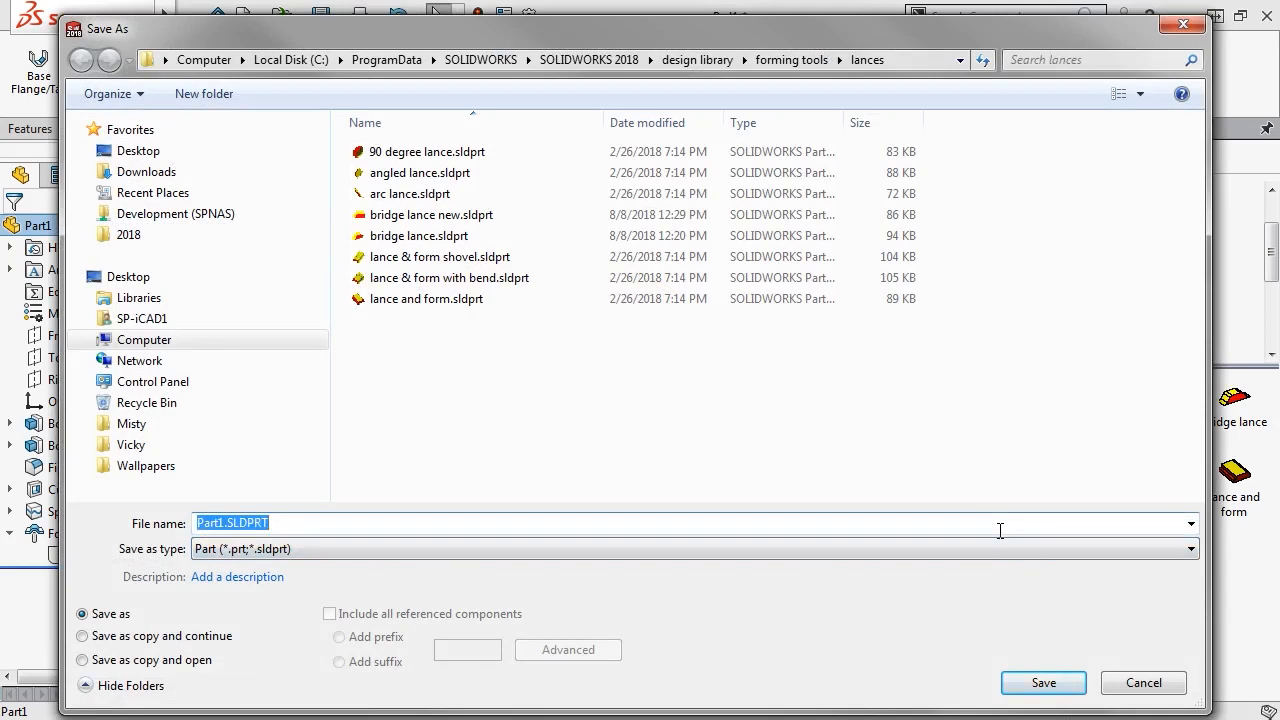
type("slot")
left_click(1044, 683)
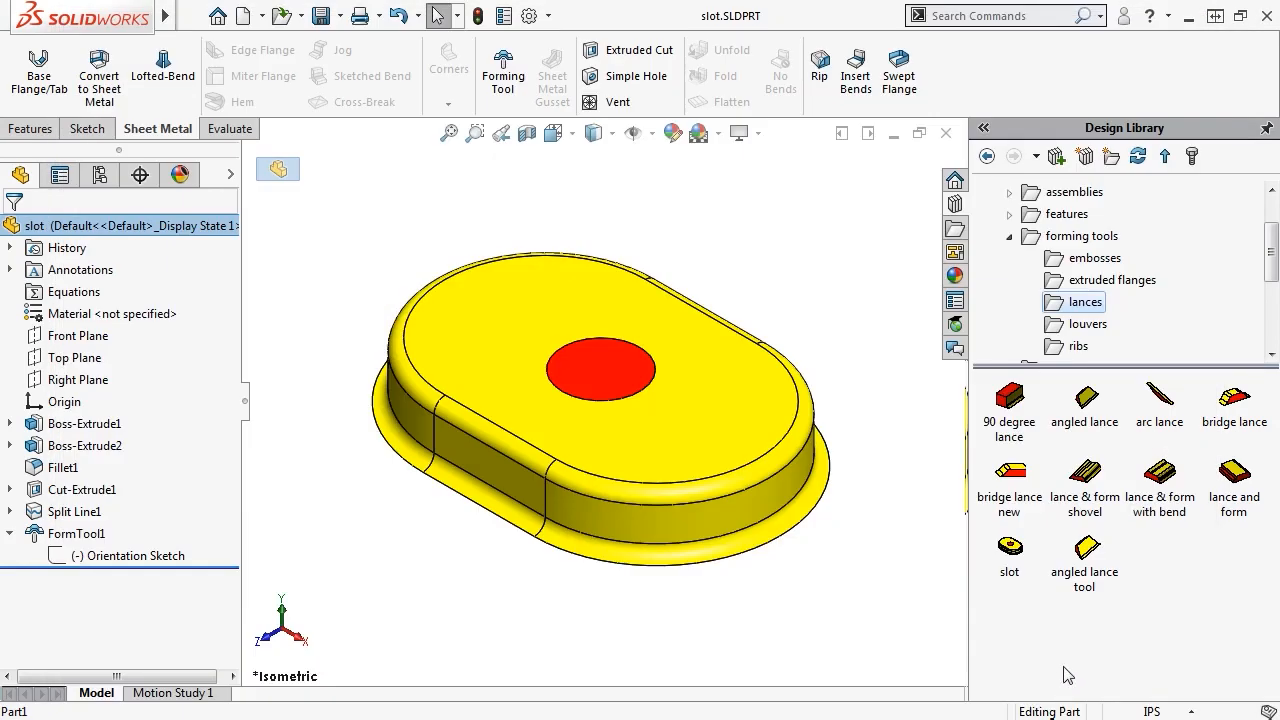
Step: Unpin the library pane, switch to the Creating New Forming Tools part and place the slot forming tool on its large flat face
left_click(1267, 128)
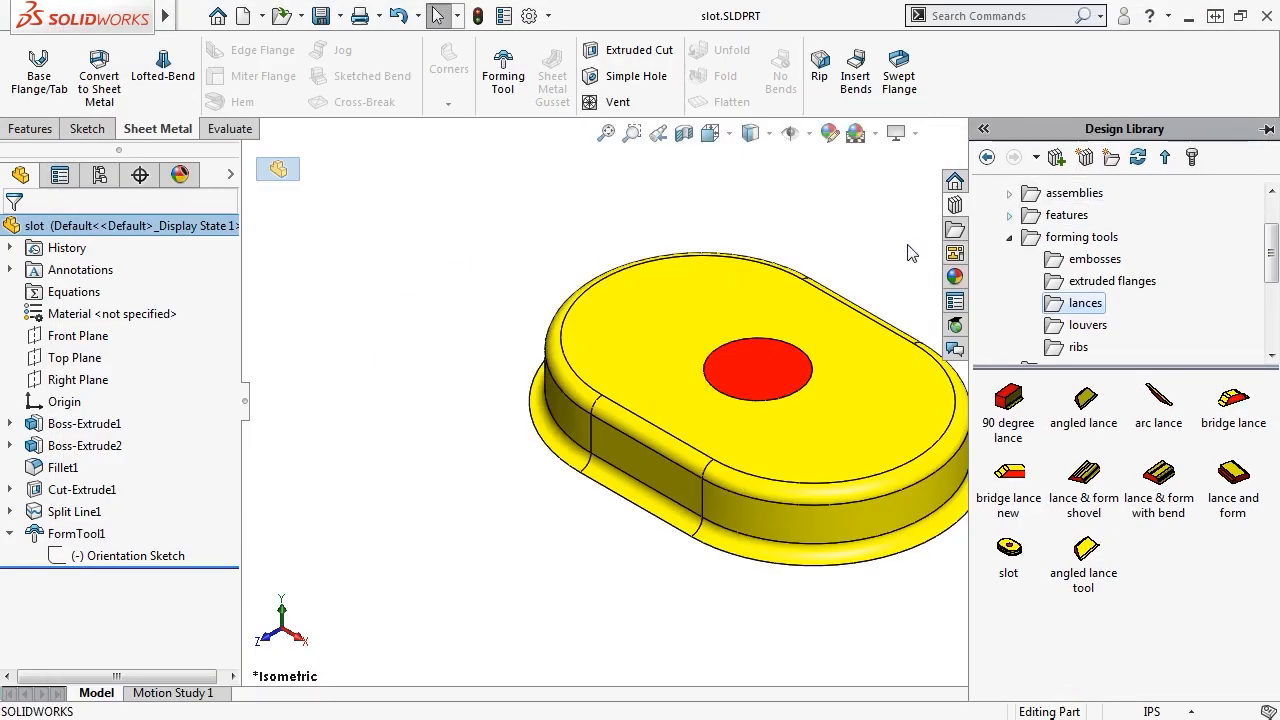
key("ctrl+Tab")
left_click(1264, 206)
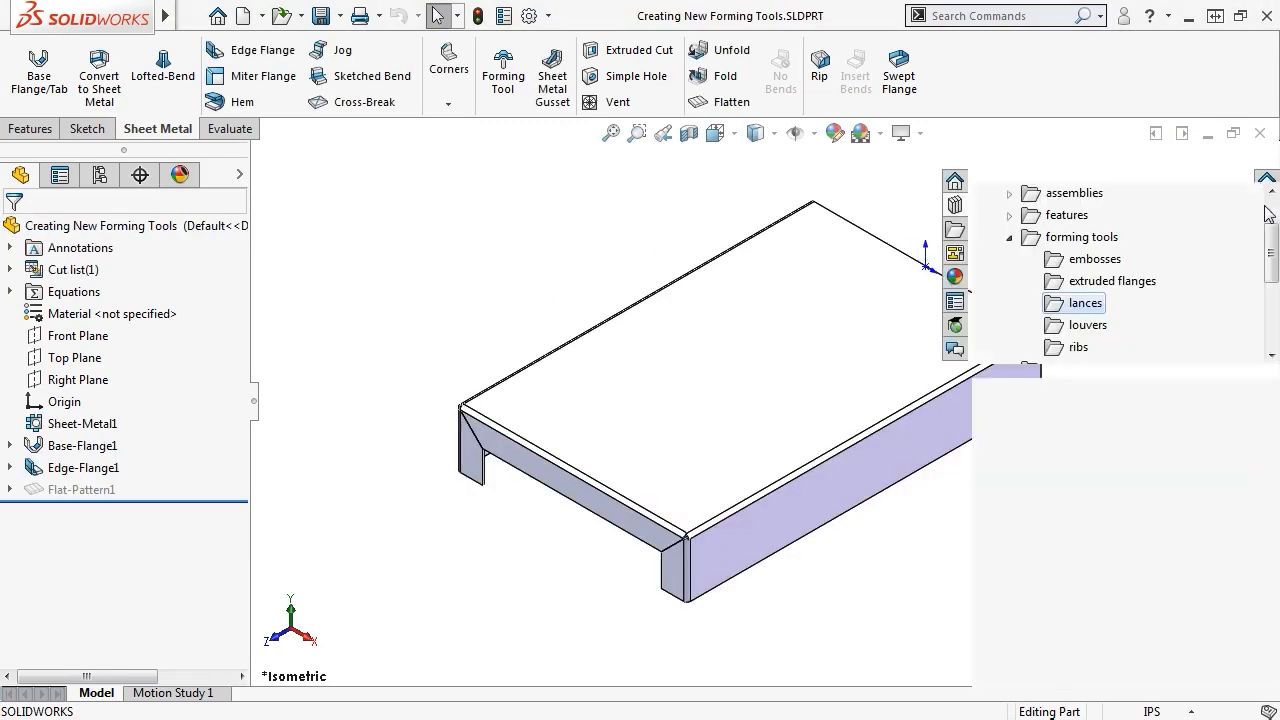
mouse_move(1016, 587)
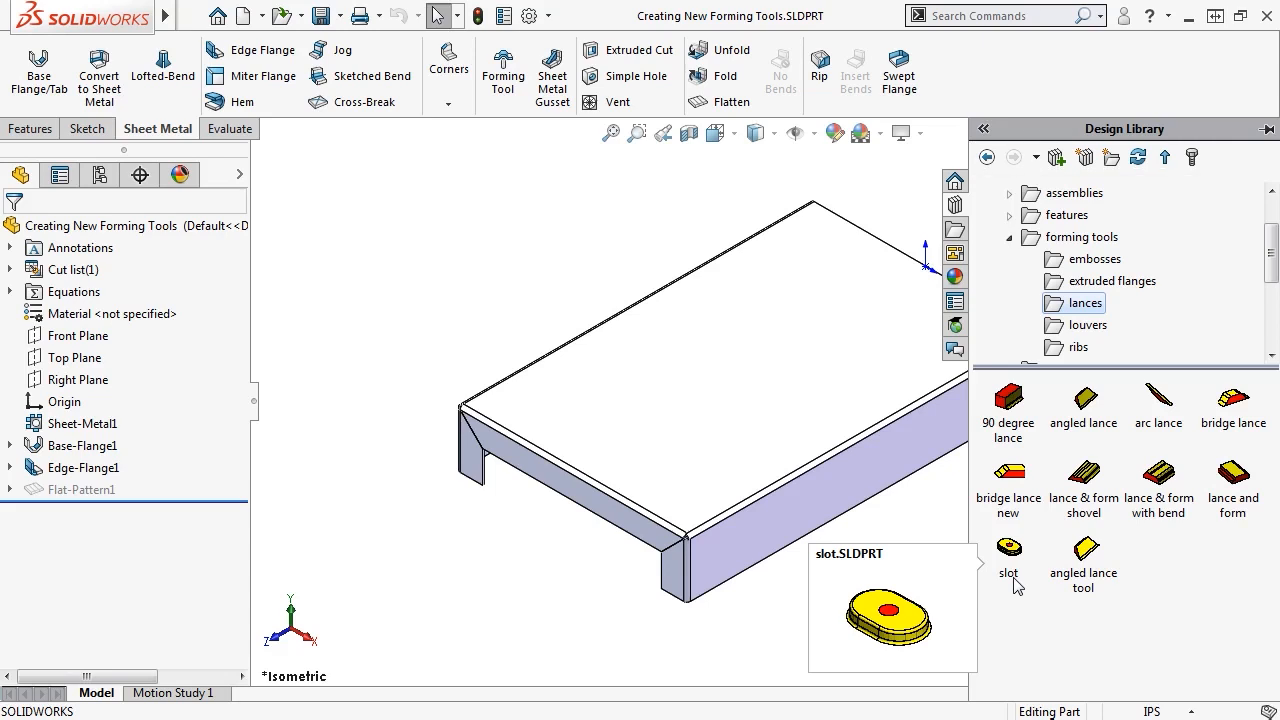
left_click_drag(1012, 578, 765, 362)
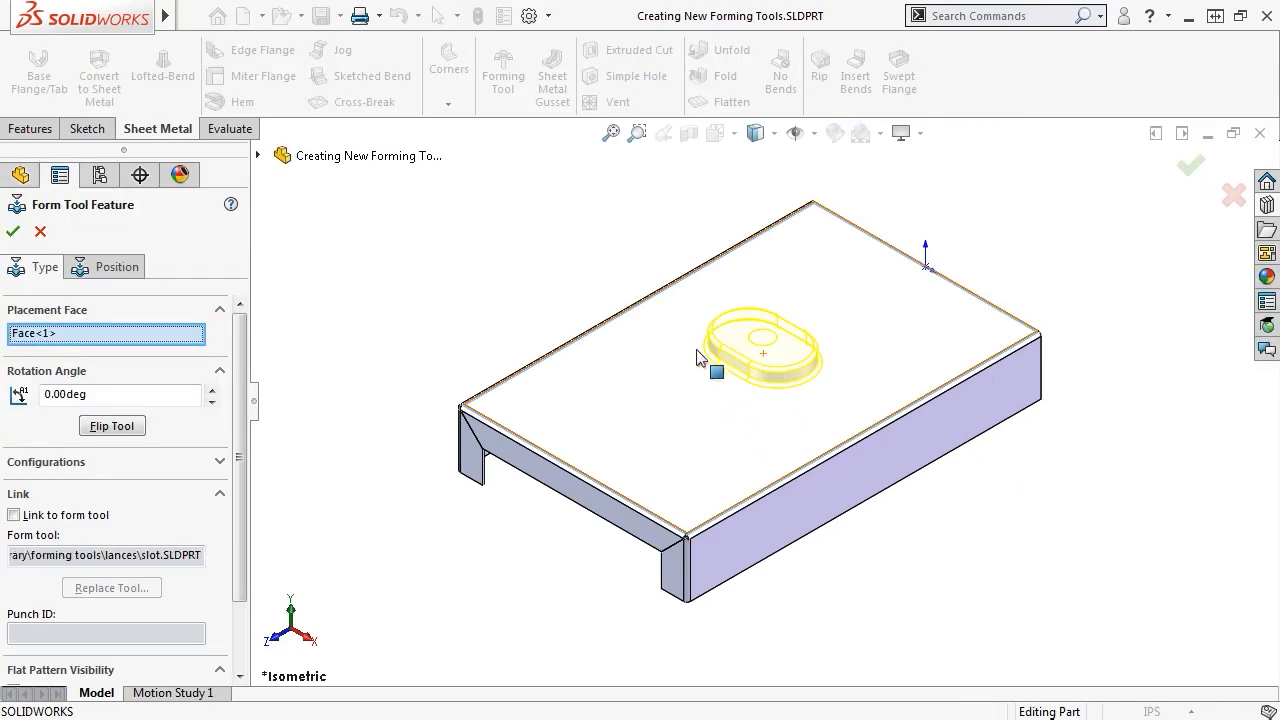
Step: In the forming tool's position sketch, dimension the short construction line 3.00 in from the part's front short edge
left_click(108, 267)
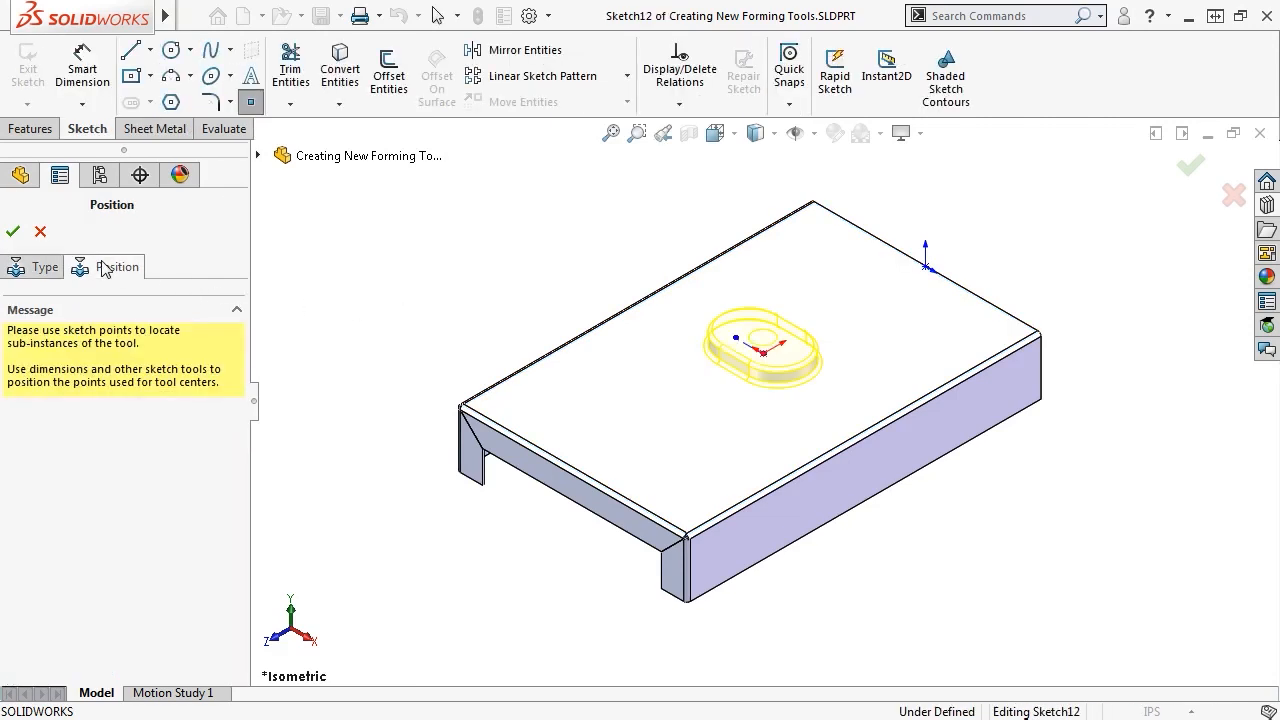
key("s")
left_click(159, 279)
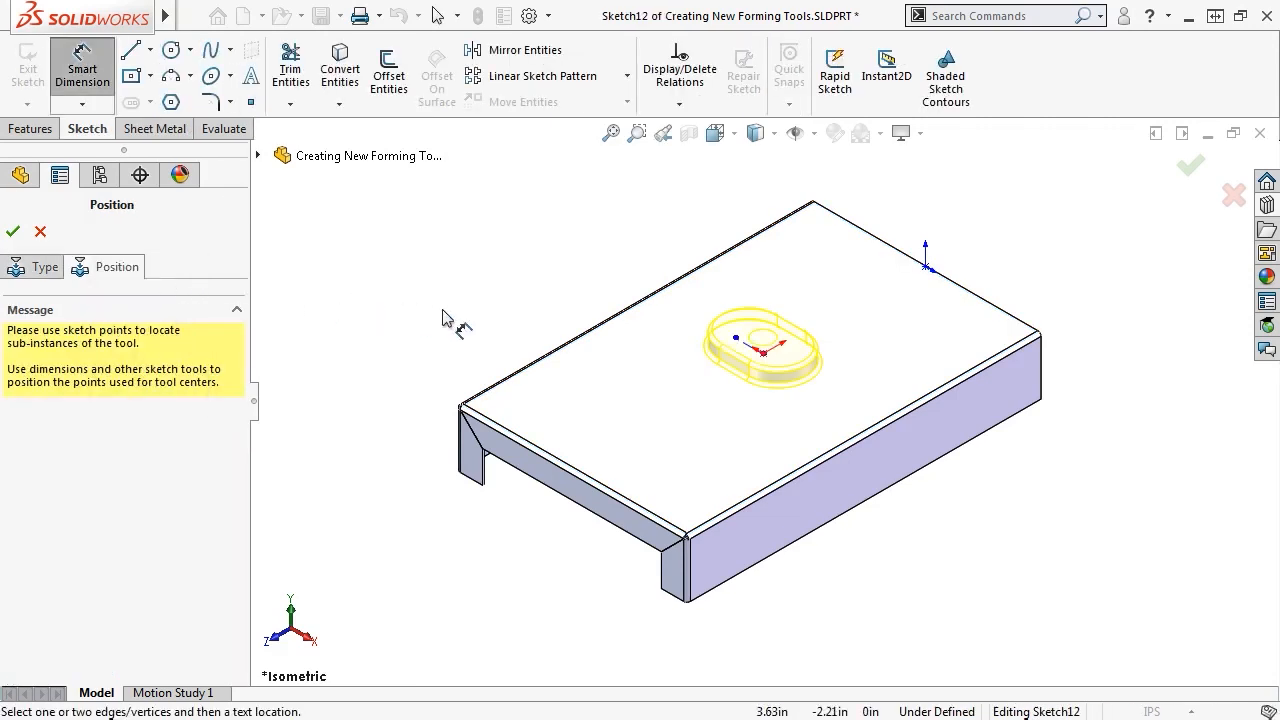
left_click(750, 355)
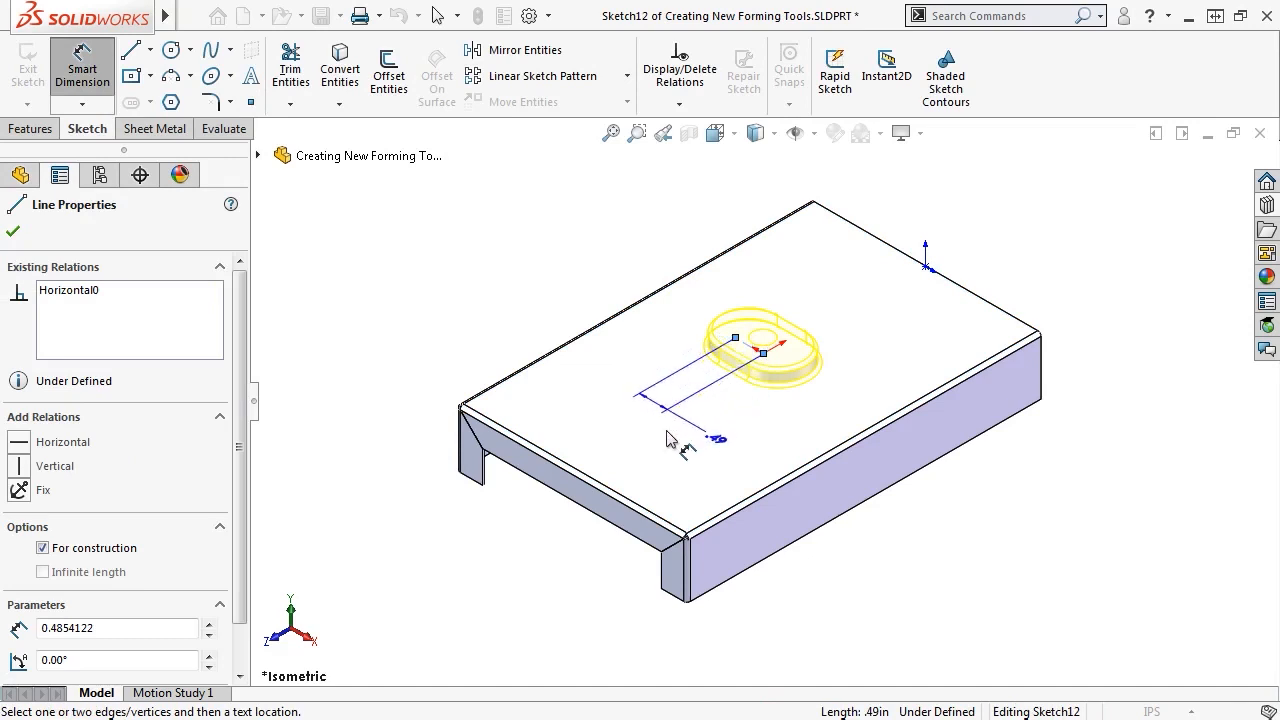
left_click(597, 485)
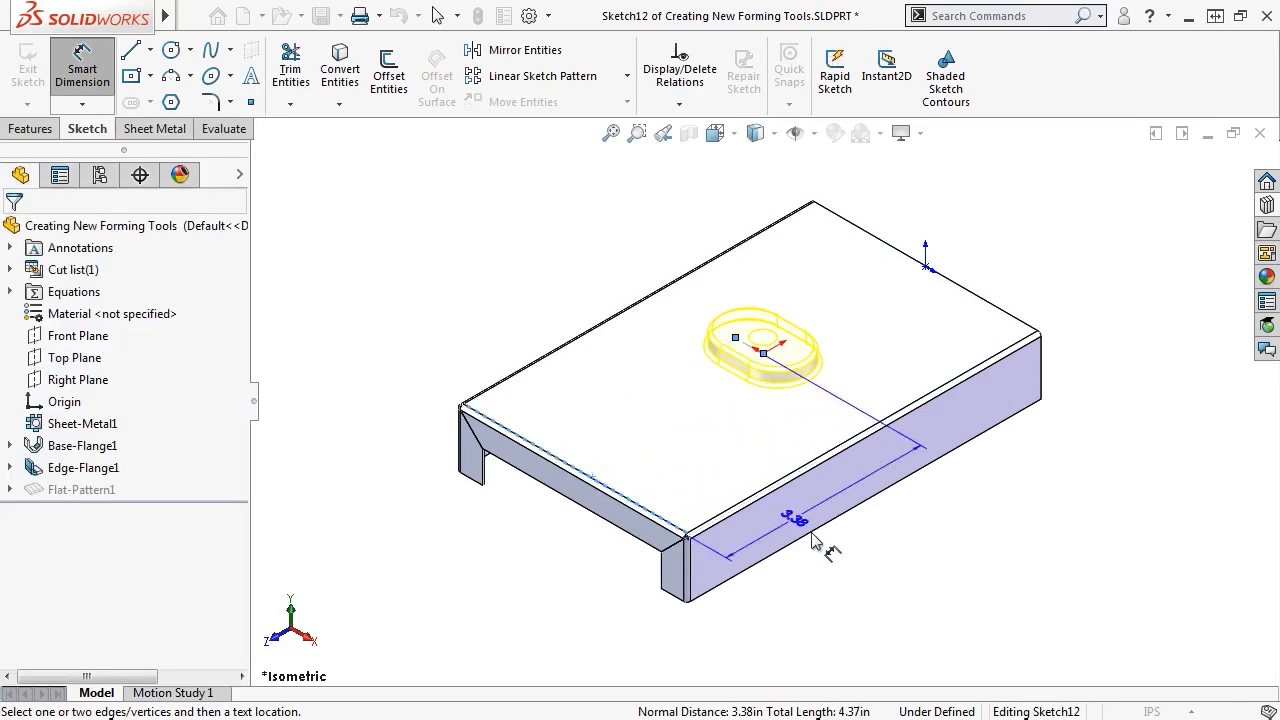
left_click(900, 588)
type("3.00in")
key("Return")
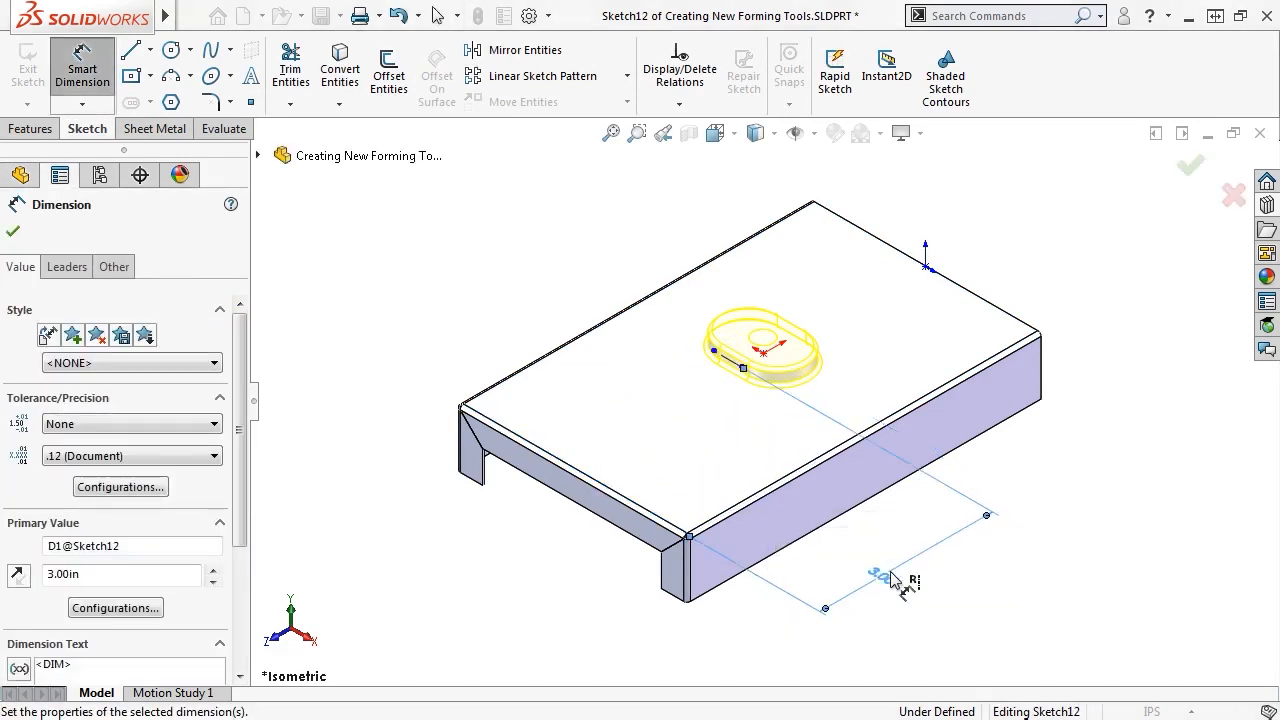
Step: Dimension the slot tool's centre point 2 in from the right long edge, finish the placement and inspect the formed slot
left_click(763, 354)
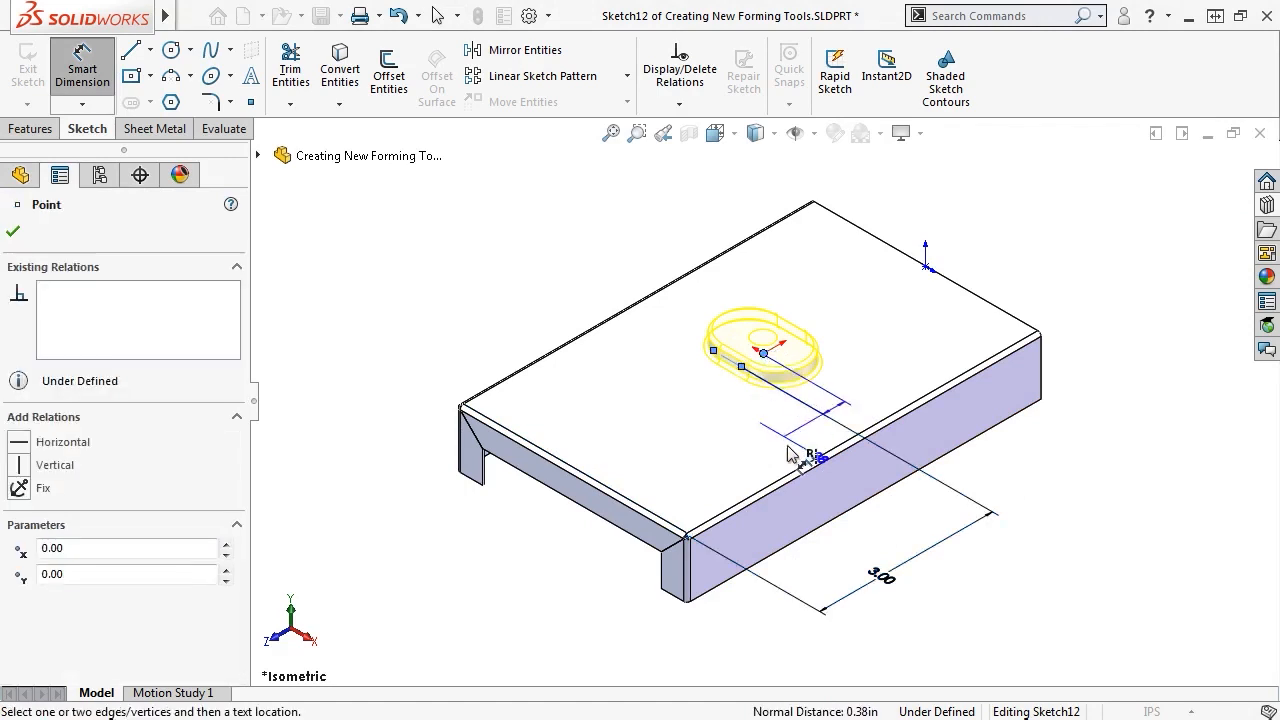
left_click(705, 519)
left_click(598, 538)
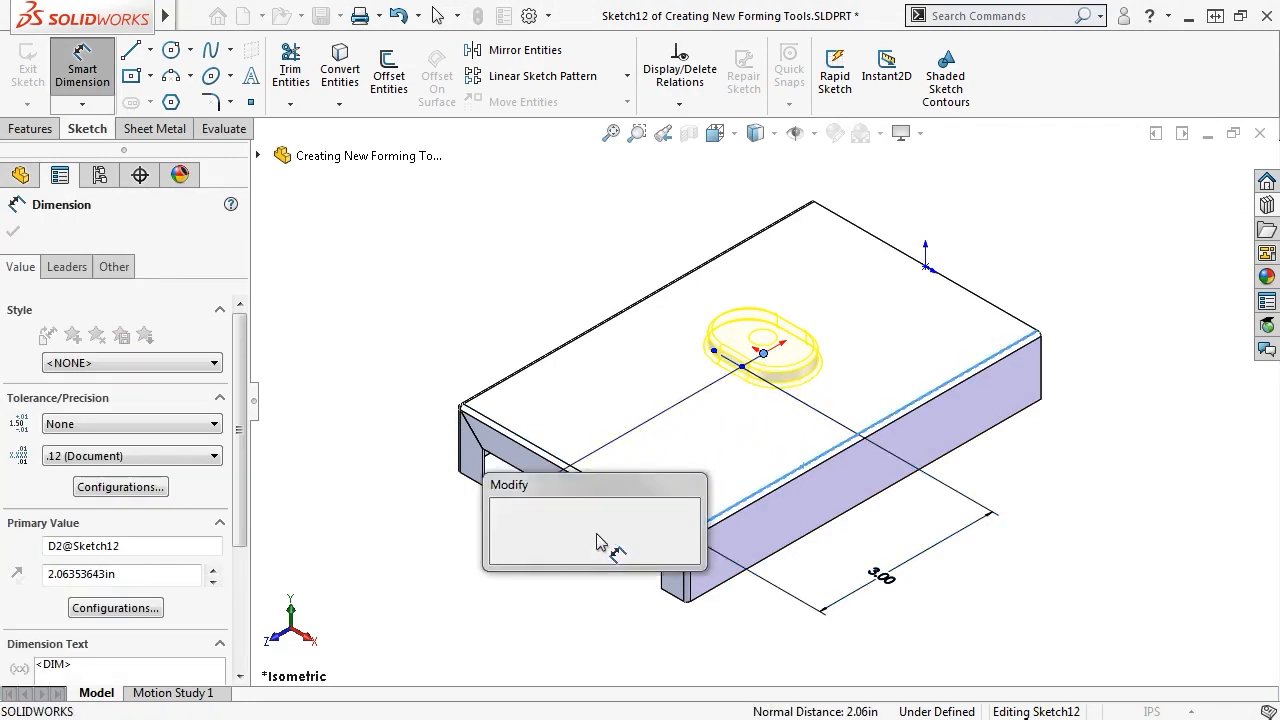
type("2")
key("Return")
key("Escape")
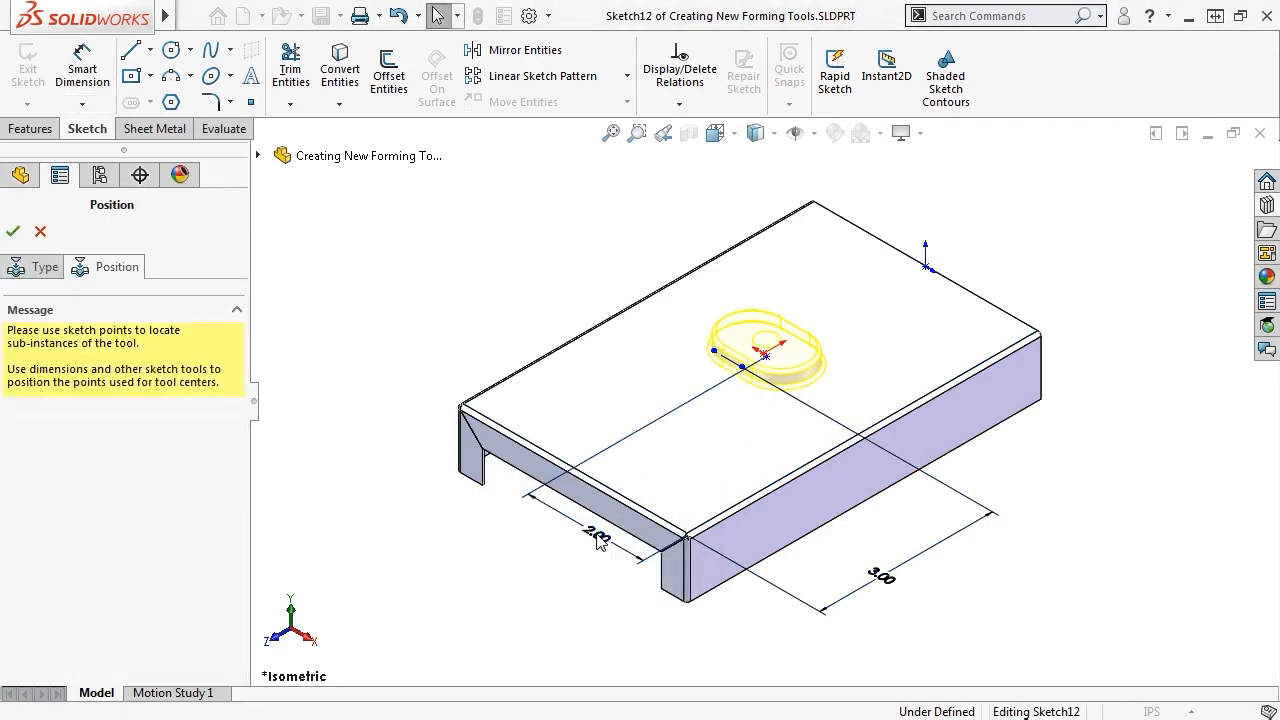
left_click(13, 231)
middle_click_drag(339, 289, 605, 95)
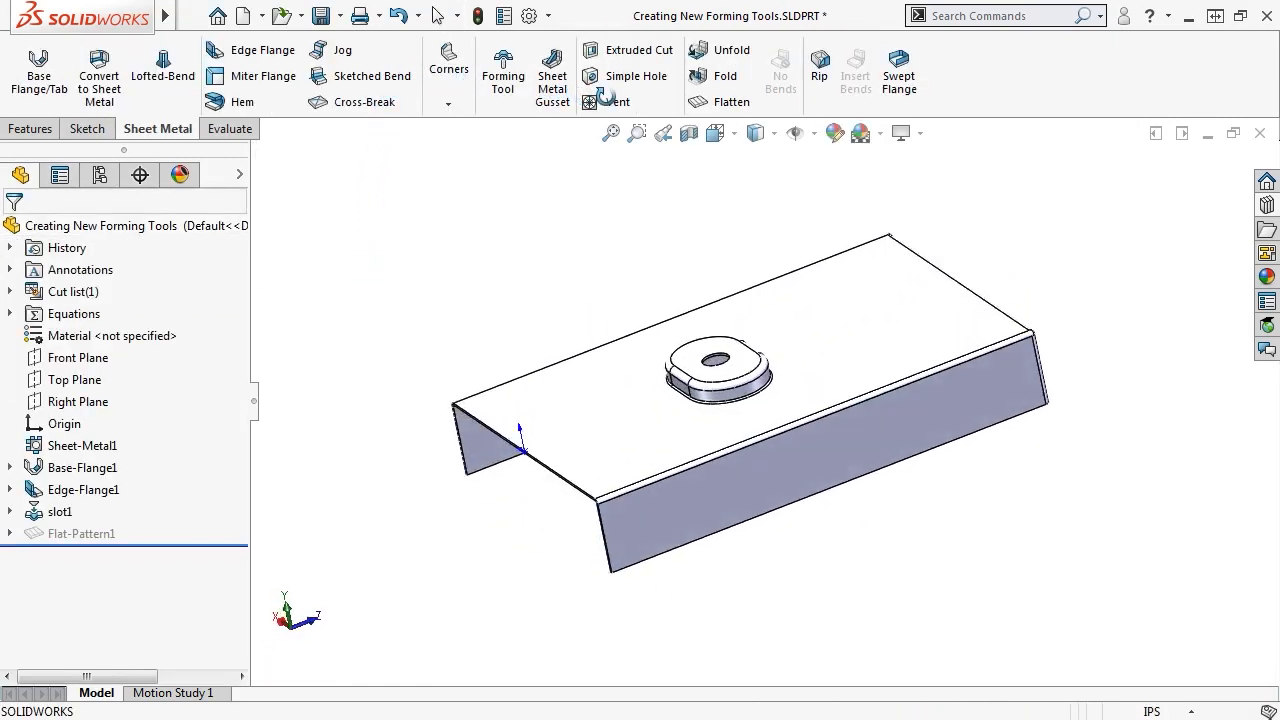
key("ctrl+7")
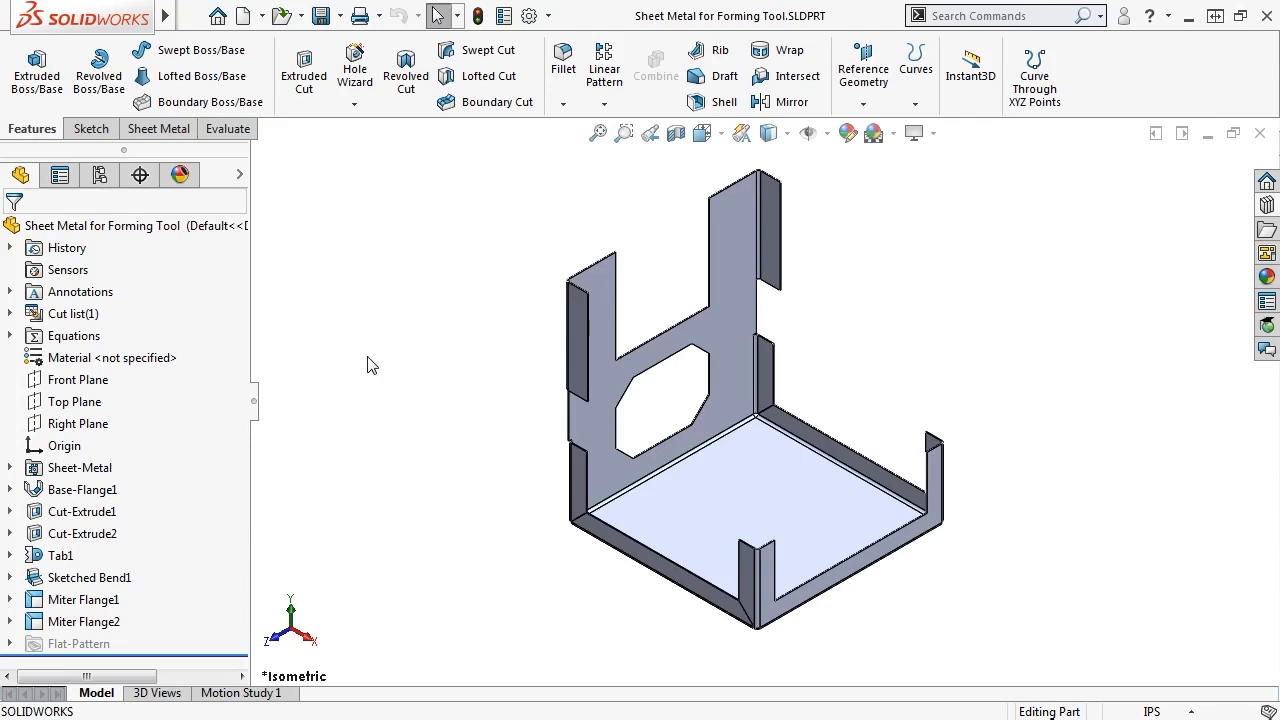
Step: Create a new part and sketch a centre rectangle about 3.61 in high on the Top Plane, centred on the origin
left_click(242, 15)
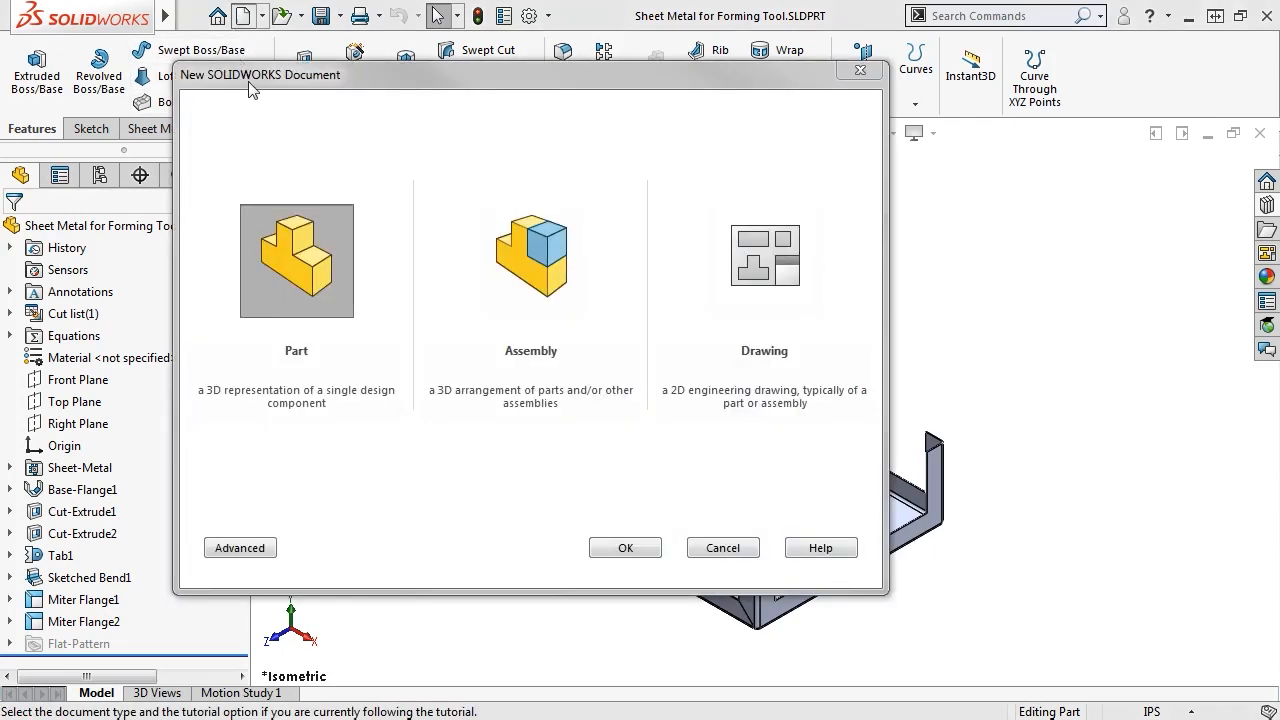
double_click(301, 236)
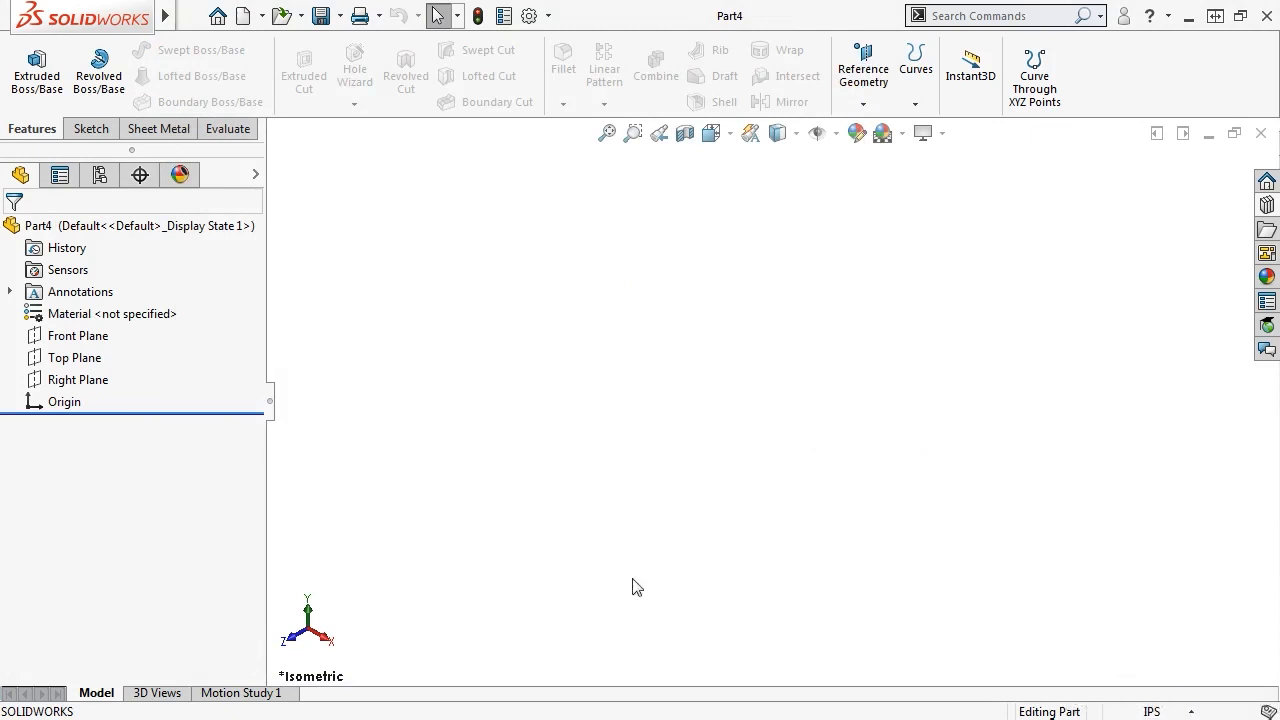
left_click(85, 358)
left_click(104, 331)
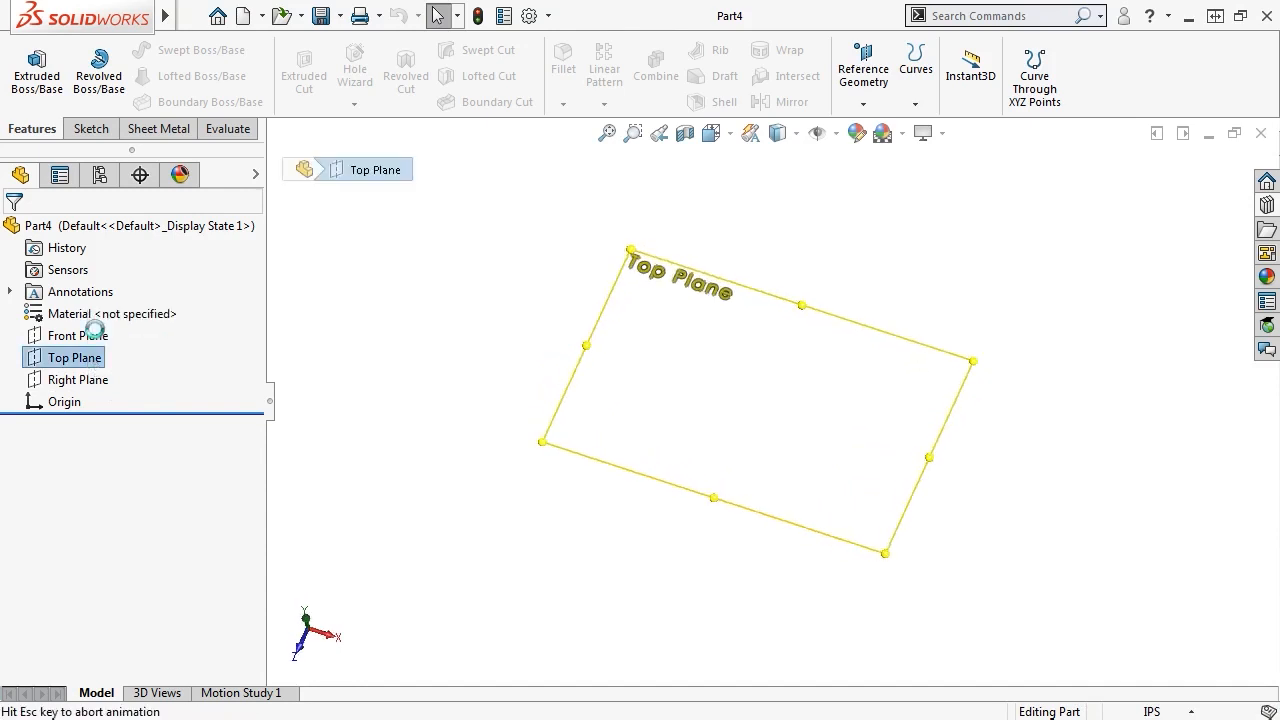
key("s")
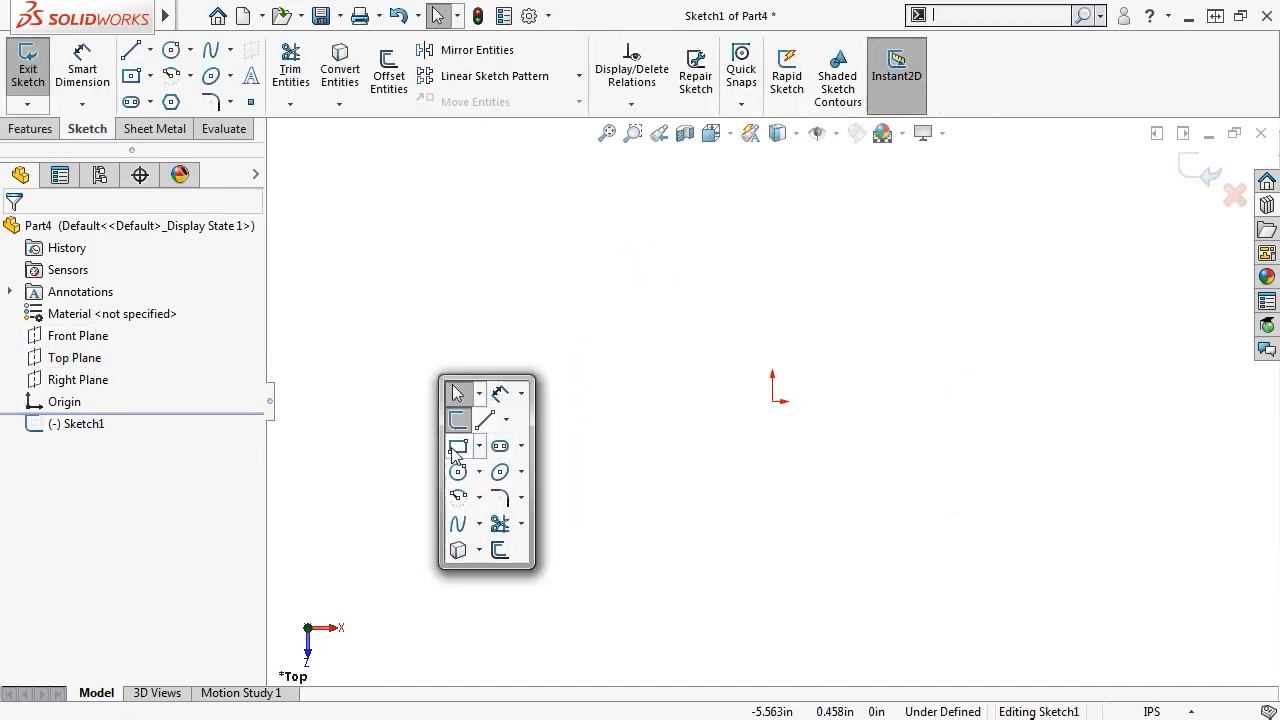
left_click(453, 452)
left_click(773, 400)
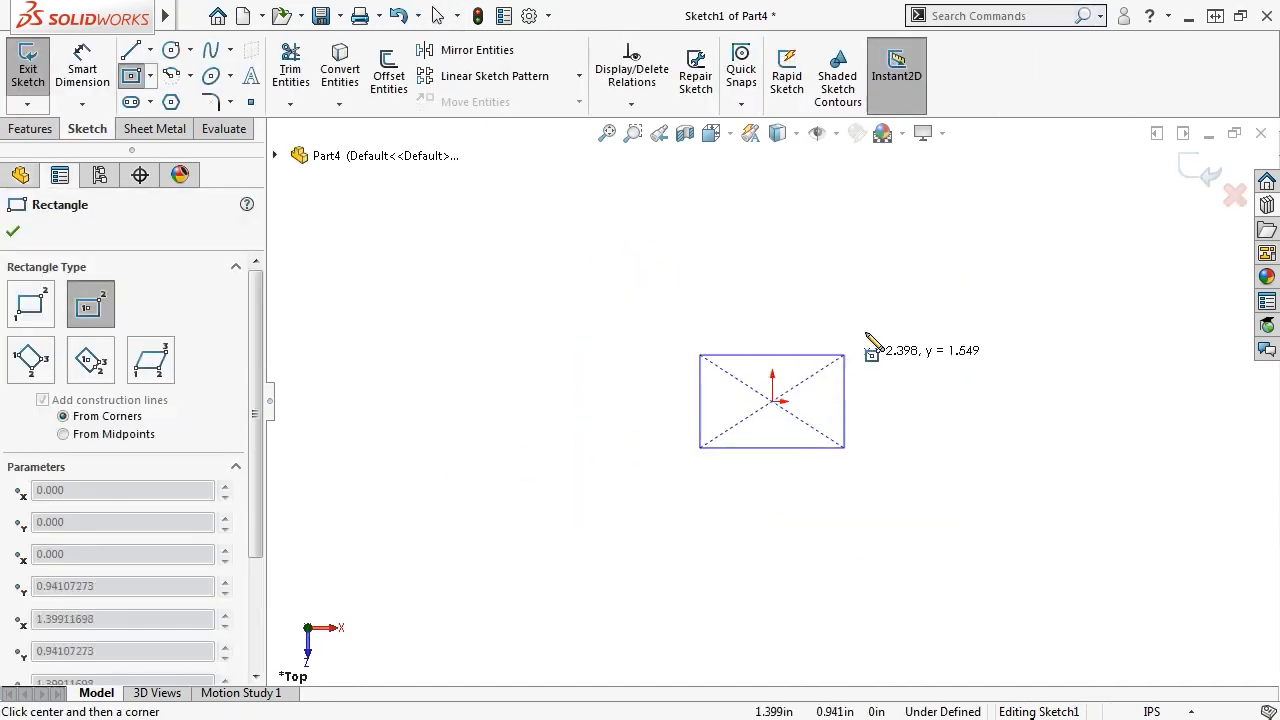
left_click(899, 295)
key("Escape")
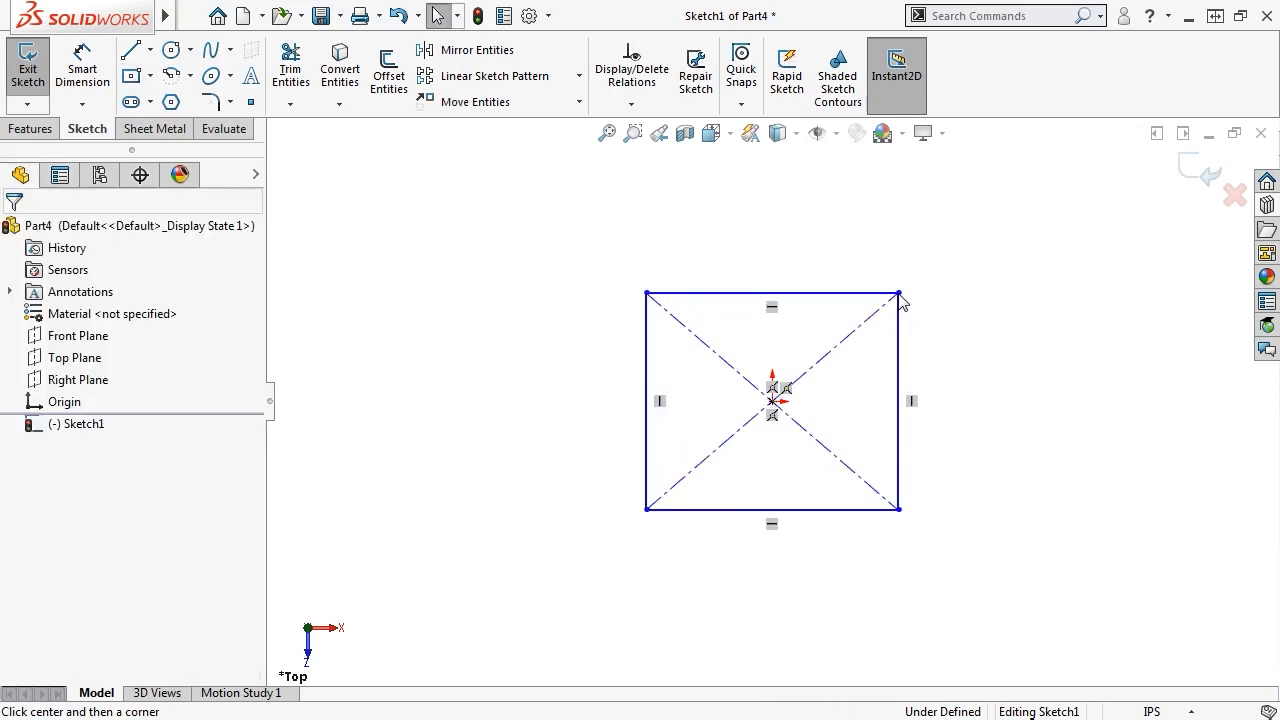
Step: Dimension the rectangle's height and width to 3 in each
key("s")
left_click(913, 315)
left_click(899, 370)
left_click(953, 372)
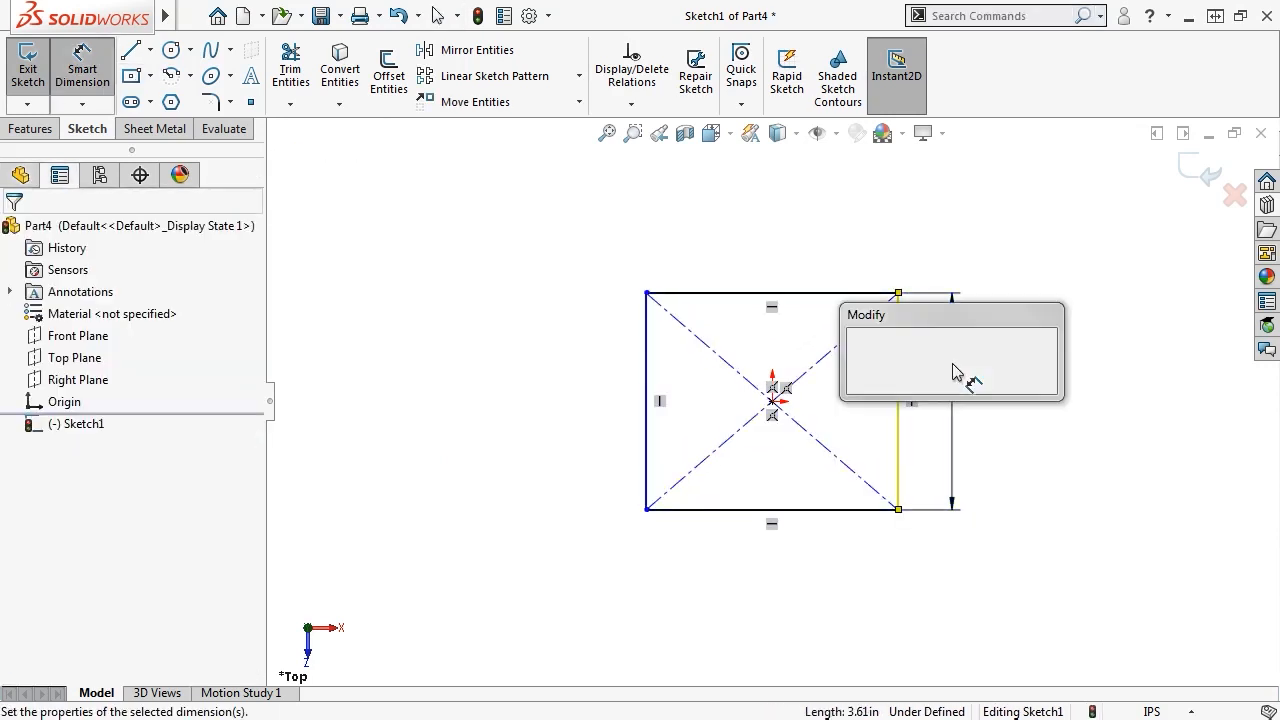
key("Return")
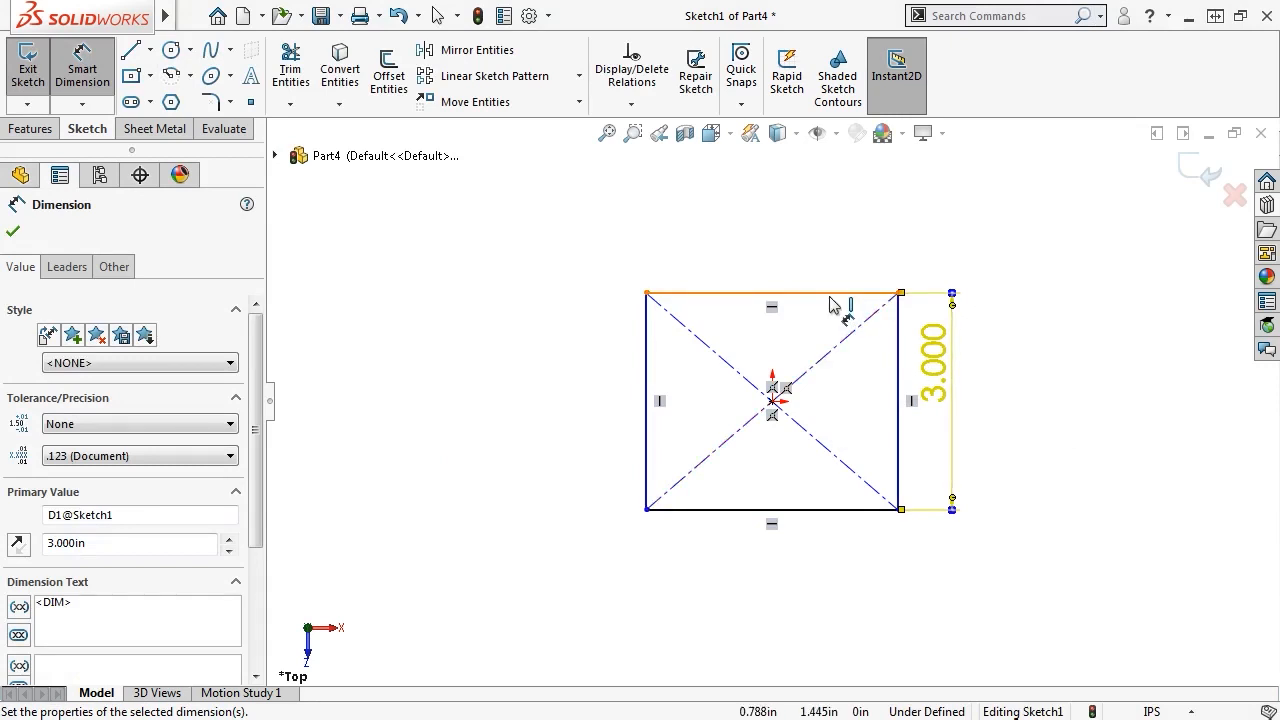
left_click(830, 296)
left_click(829, 245)
type("3")
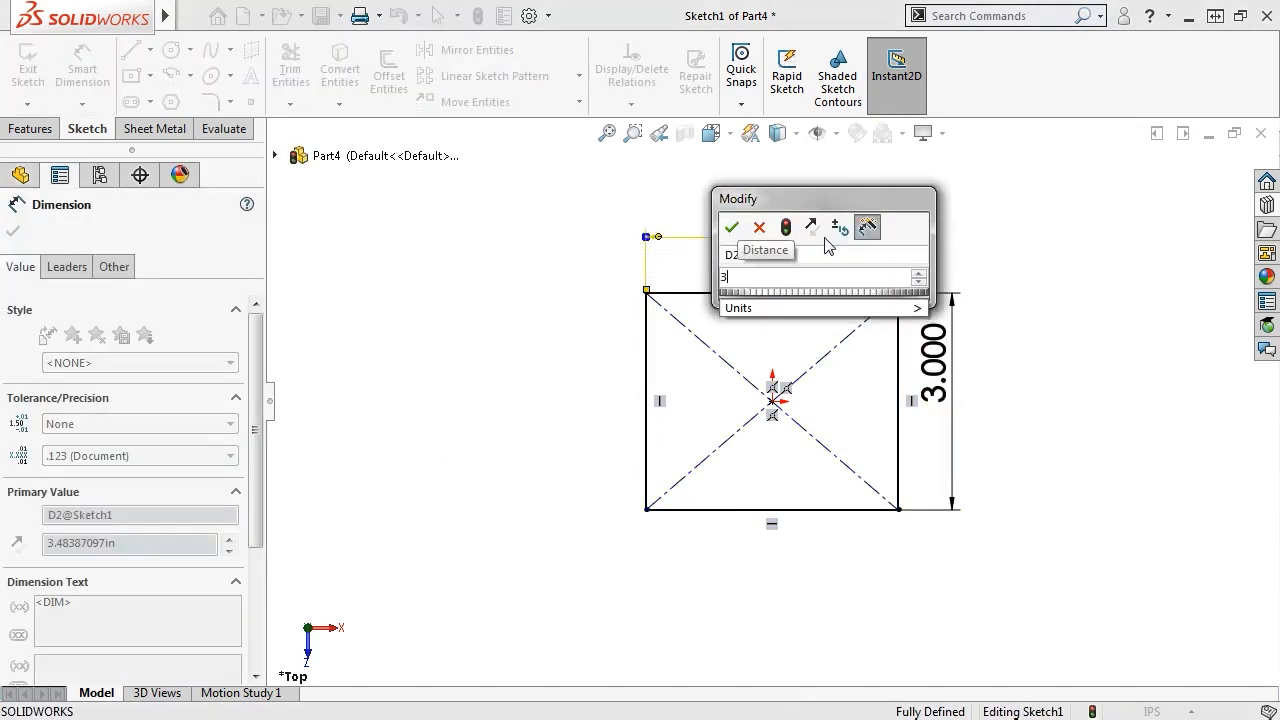
key("Return")
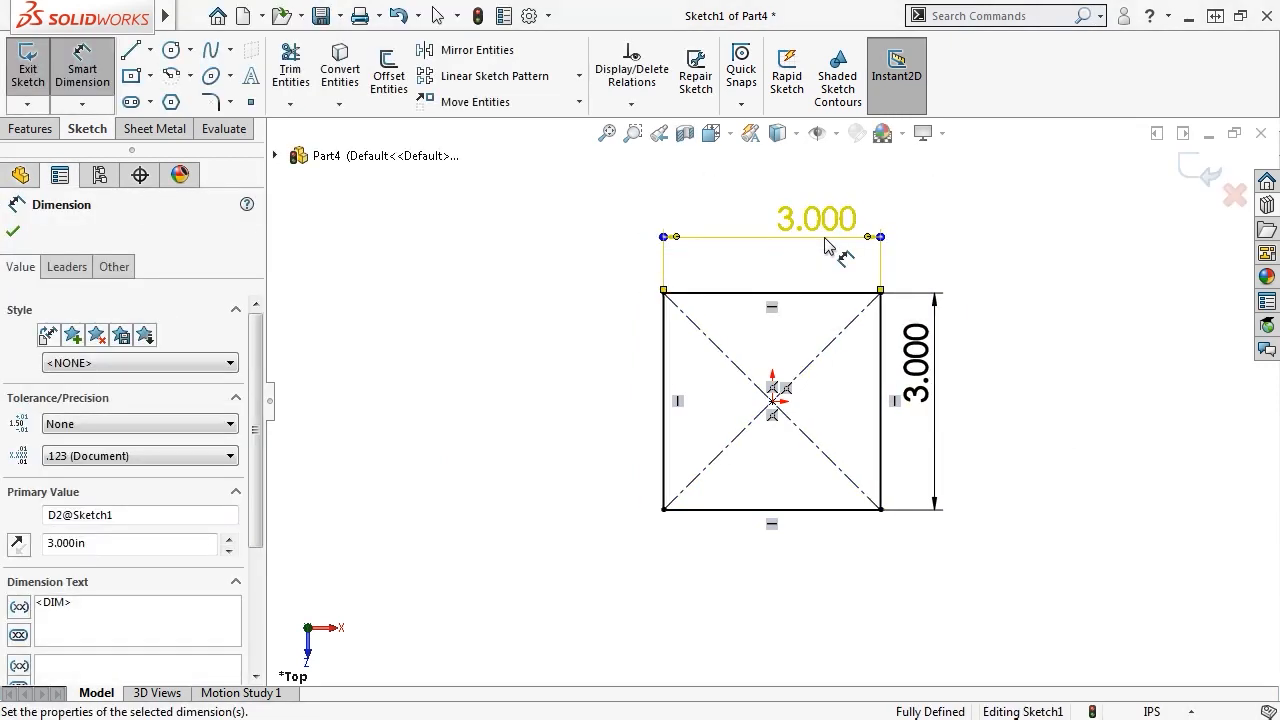
Step: Extrude the square sketch 1 in as a blind boss
left_click(55, 129)
left_click(37, 72)
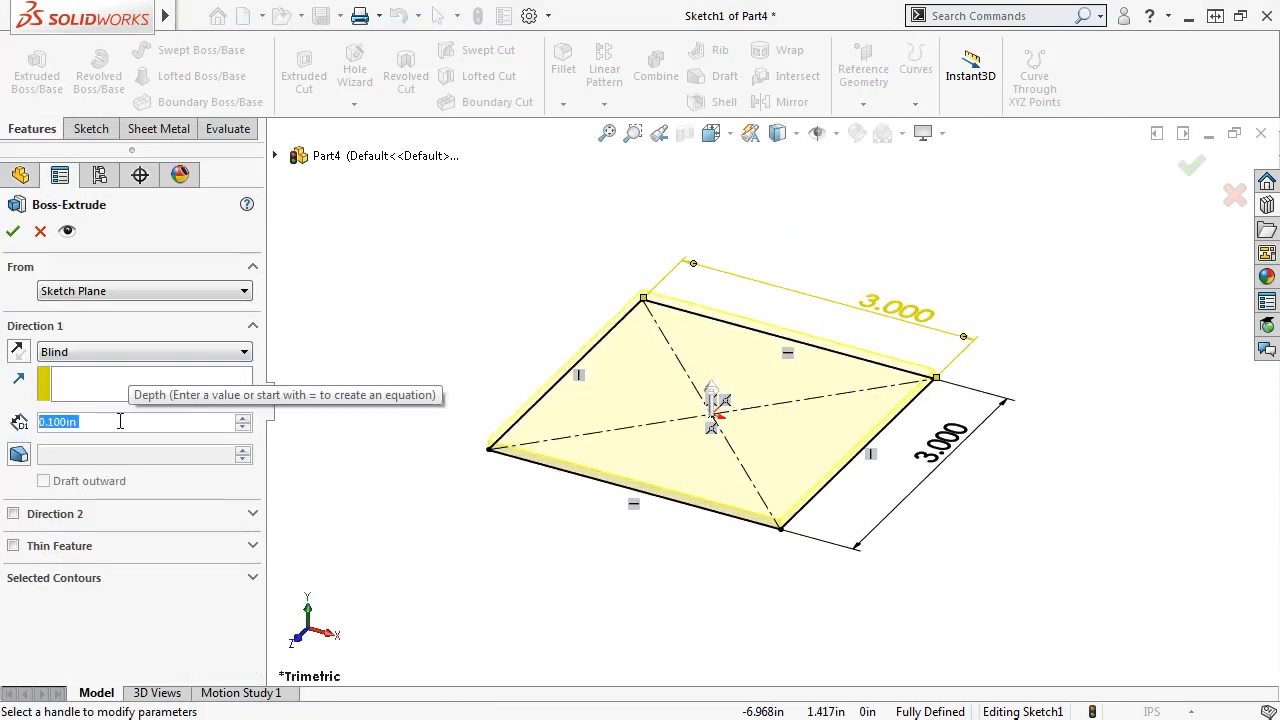
type("1")
key("Return")
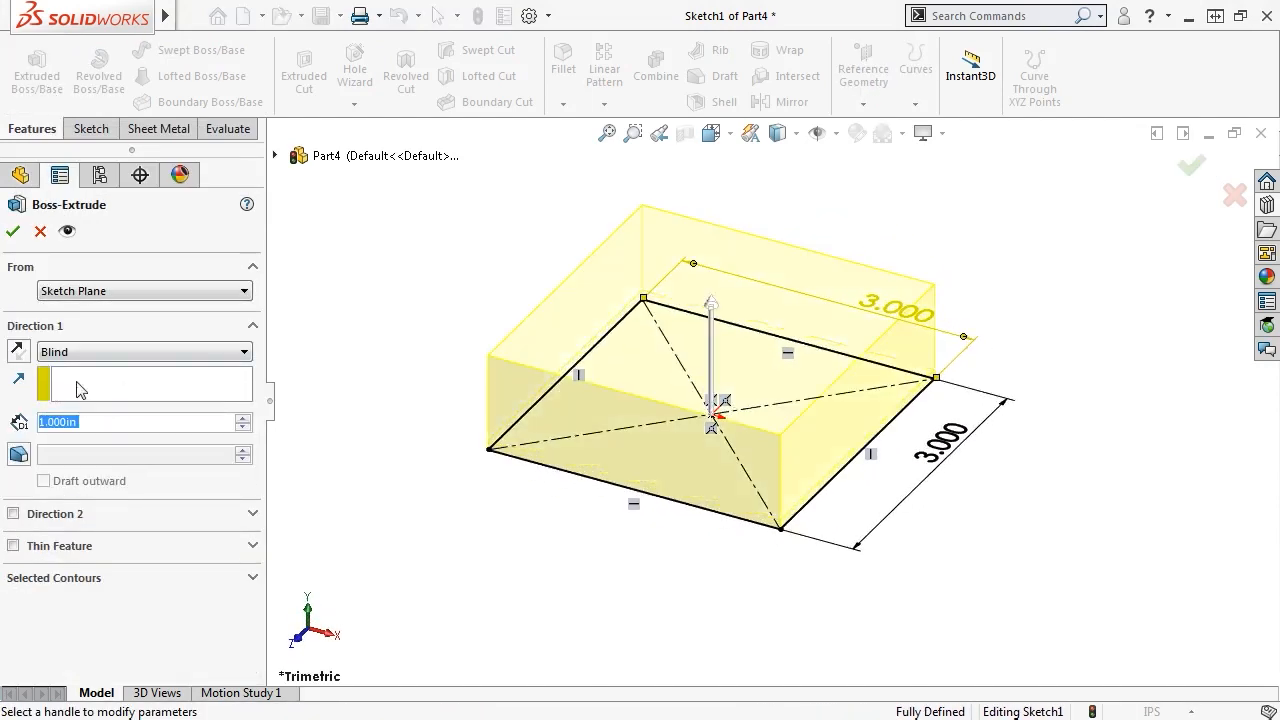
left_click(13, 231)
Step: Sketch a circle about 1.34 in in diameter on the block's upper face, centred on the origin
left_click(563, 333)
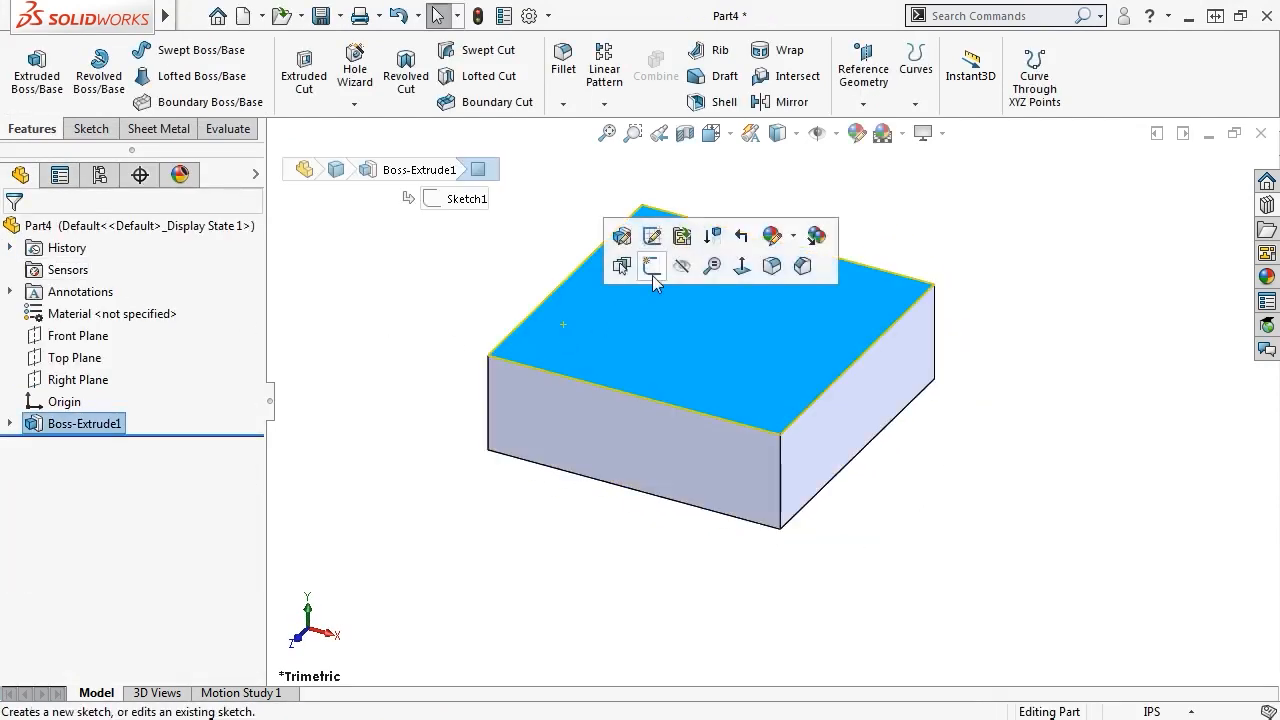
left_click(652, 268)
key("s")
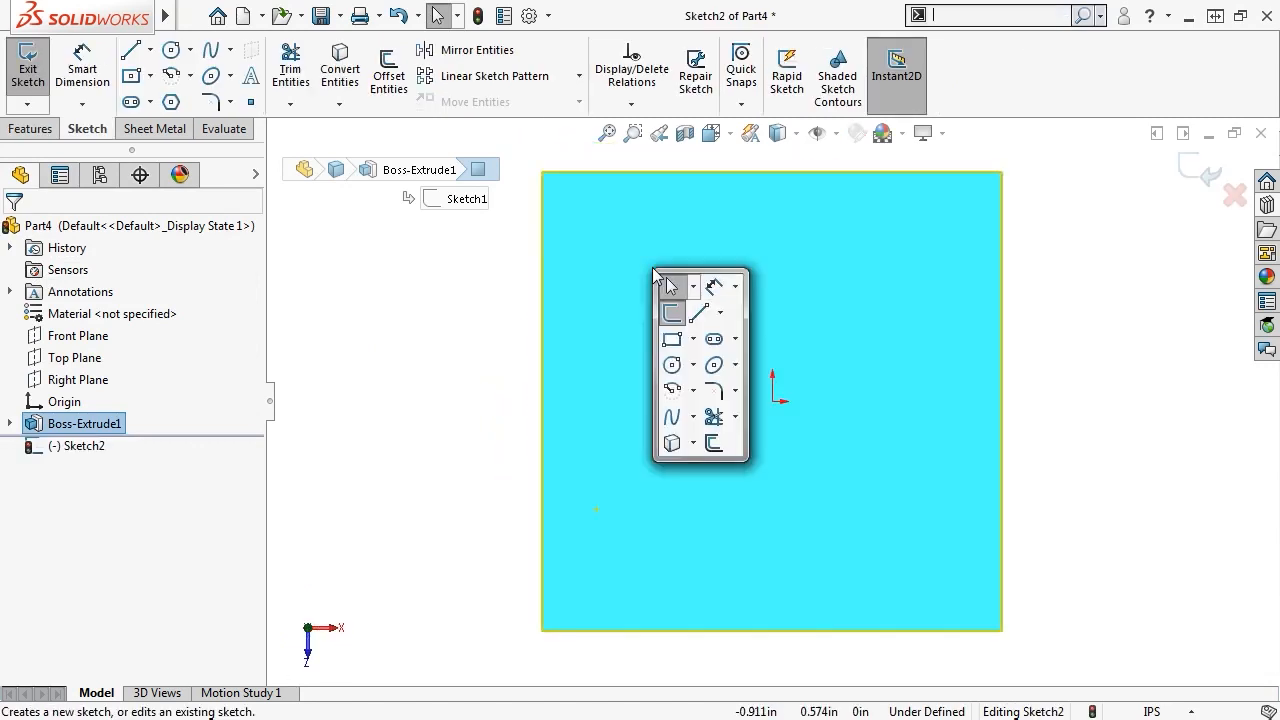
left_click(668, 362)
left_click_drag(773, 401, 828, 330)
key("Escape")
Step: Set the circle's diameter to 1 in
key("s")
left_click(886, 333)
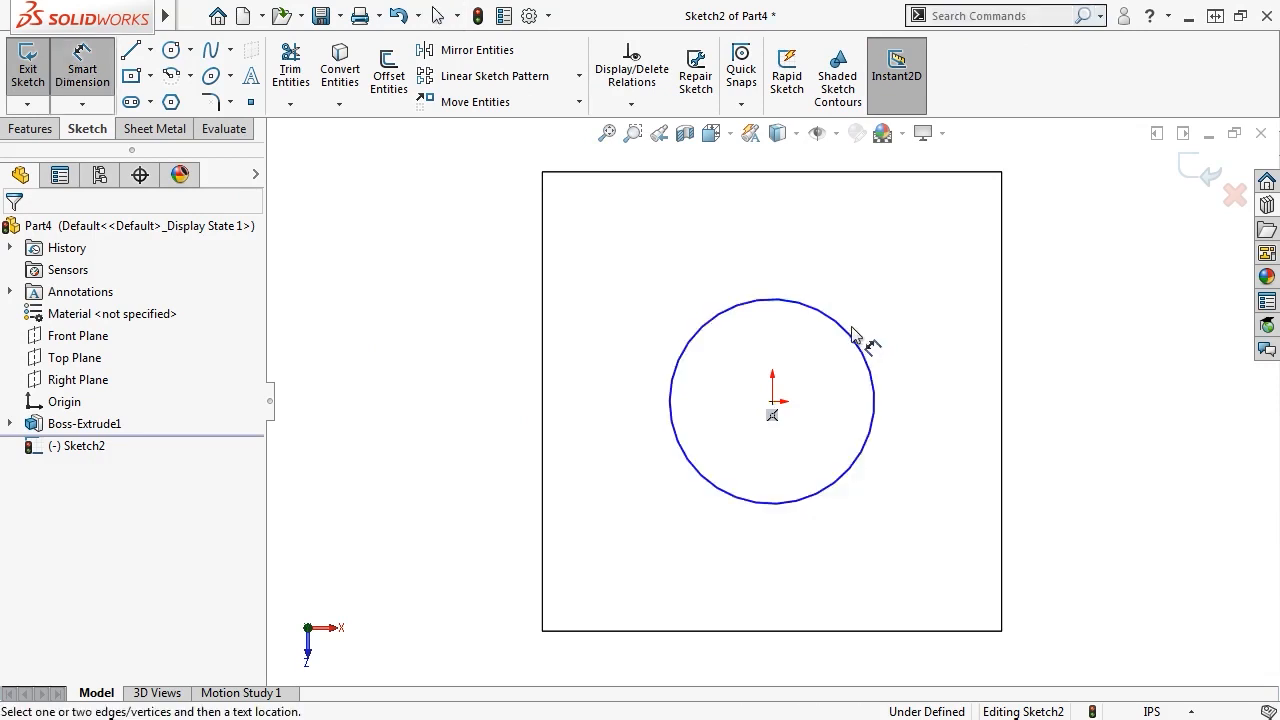
left_click(860, 338)
left_click(836, 272)
type("1.3364089in")
key("Return")
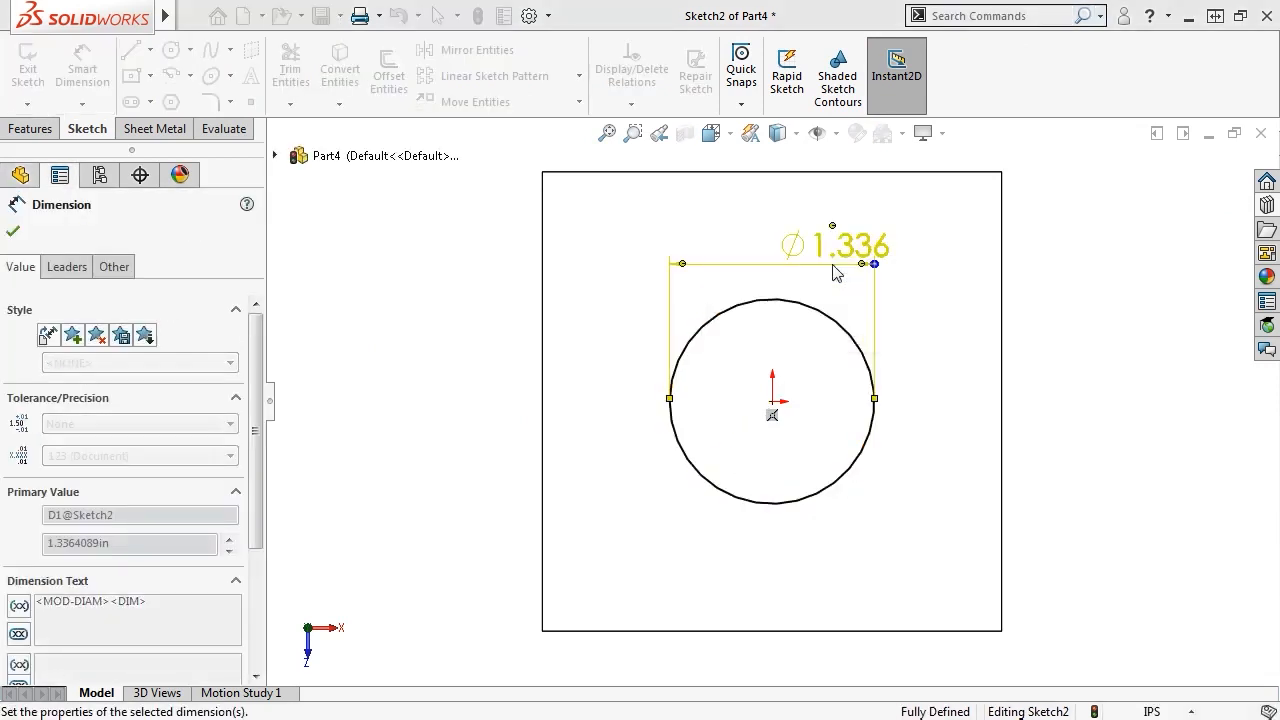
Step: Extrude the circle 0.5 in upward with a 15 degree inward draft and return to the isometric view
left_click(30, 129)
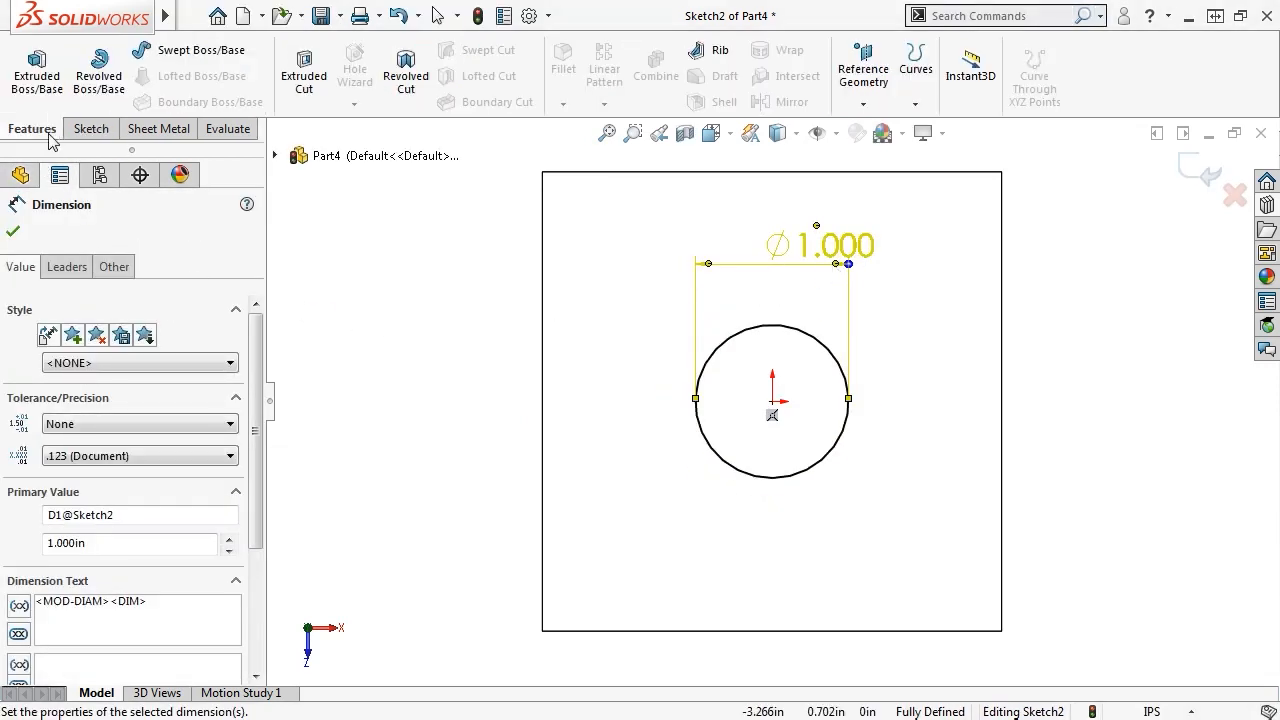
left_click(37, 70)
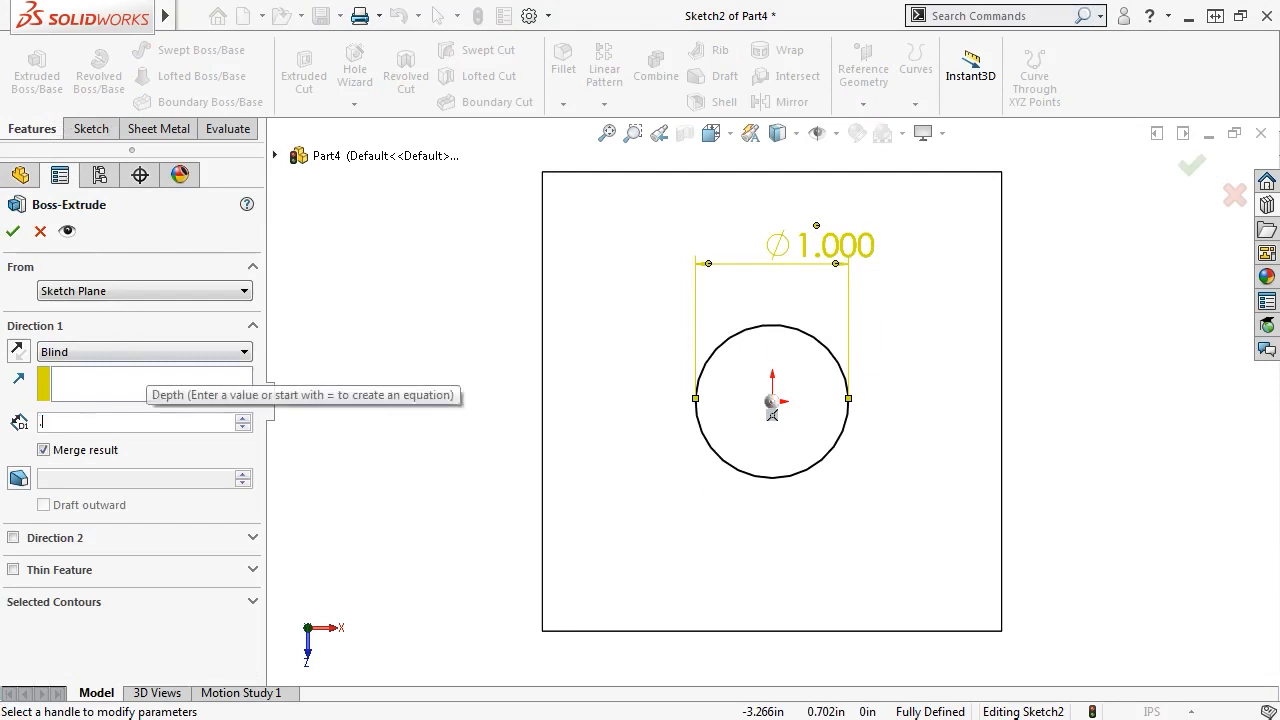
type(".5")
left_click(20, 480)
left_click(20, 480)
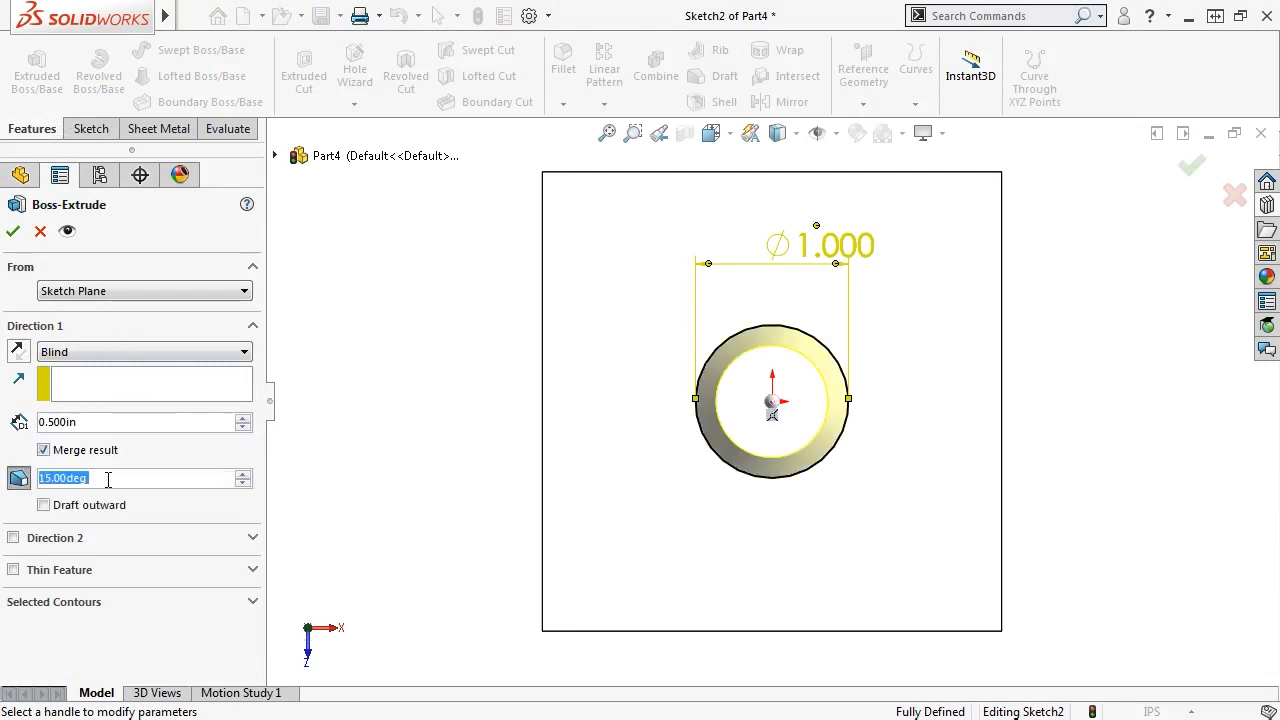
left_click(13, 232)
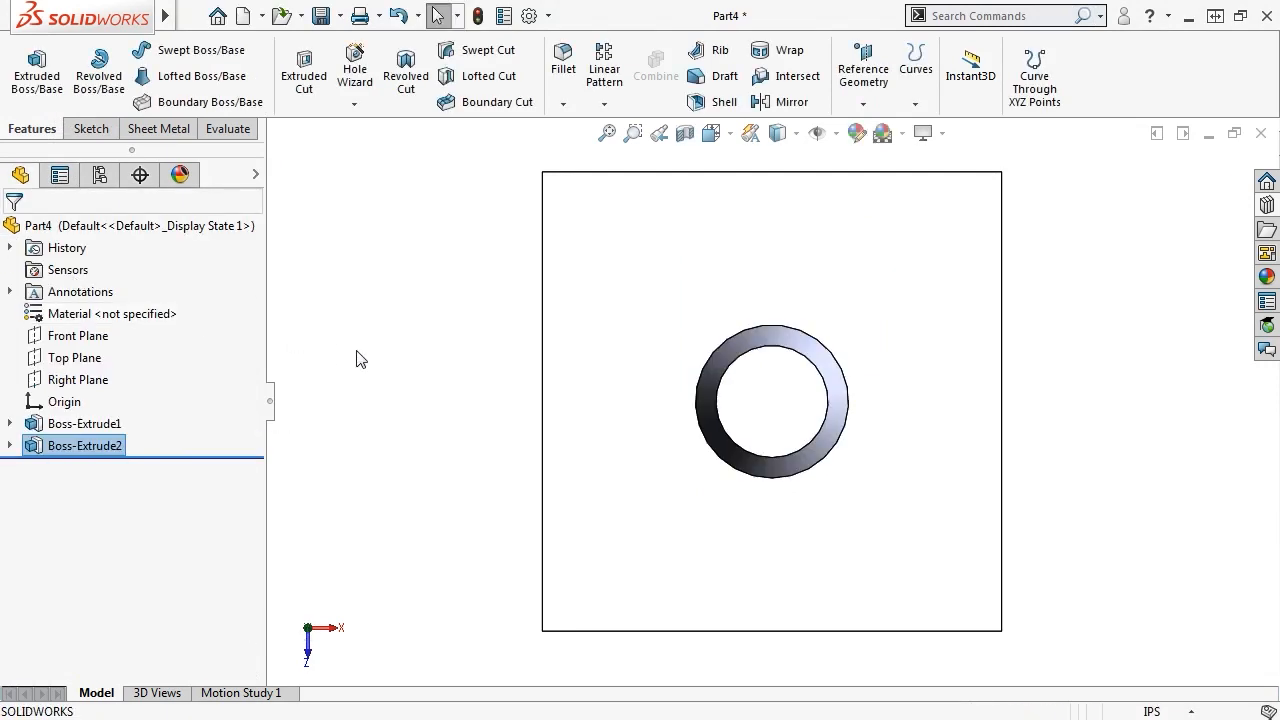
key("ctrl+7")
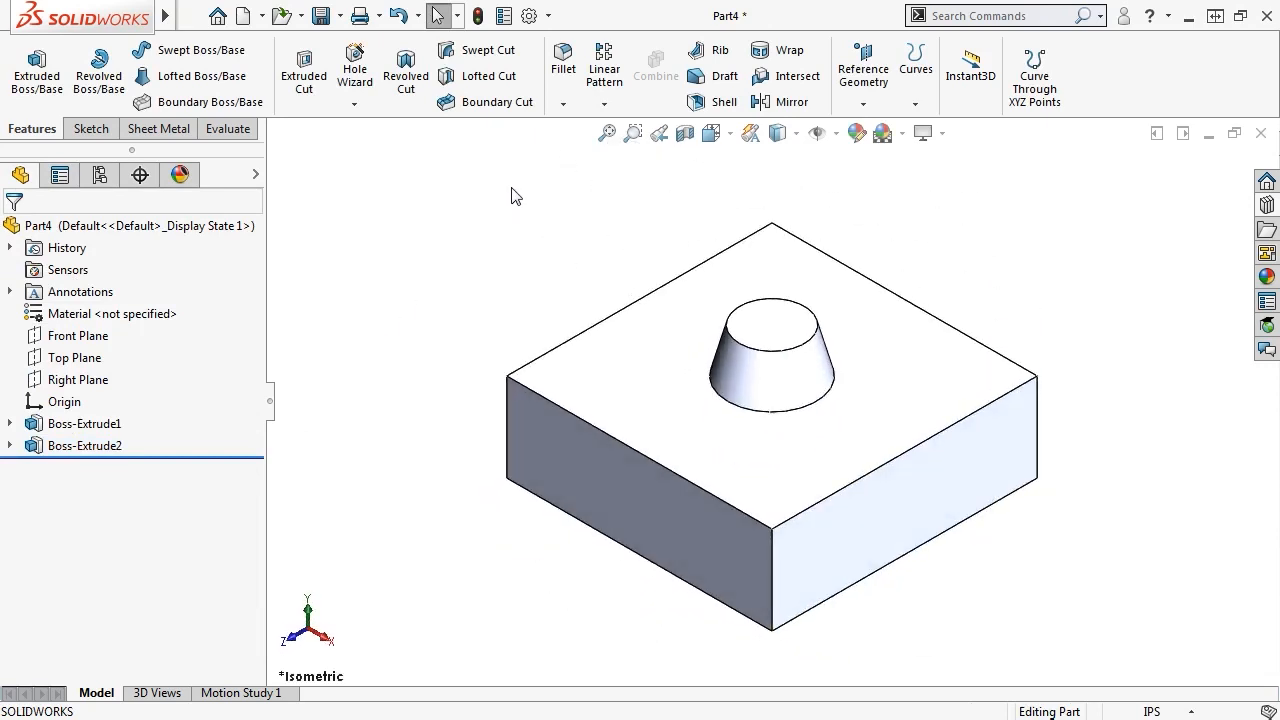
Step: Fillet the base edge and the upper edge of the tapered boss with a 0.125 in radius
left_click(564, 62)
left_click(761, 413)
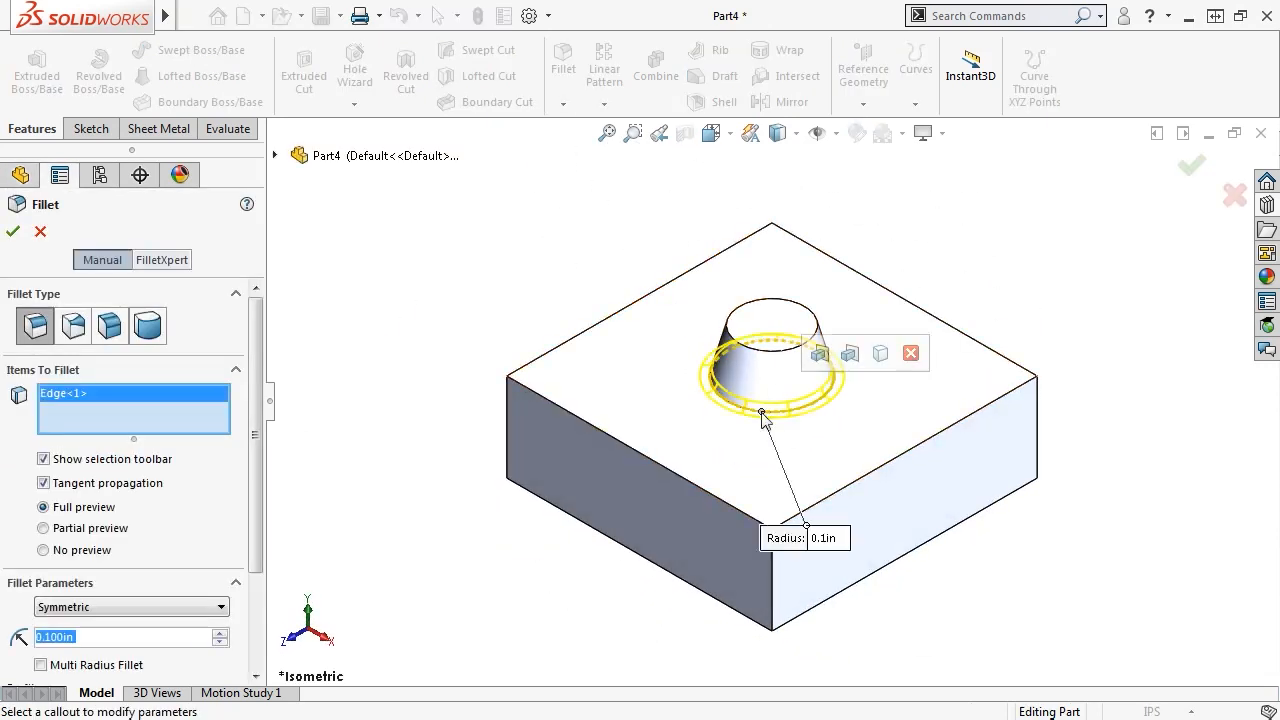
left_click(795, 345)
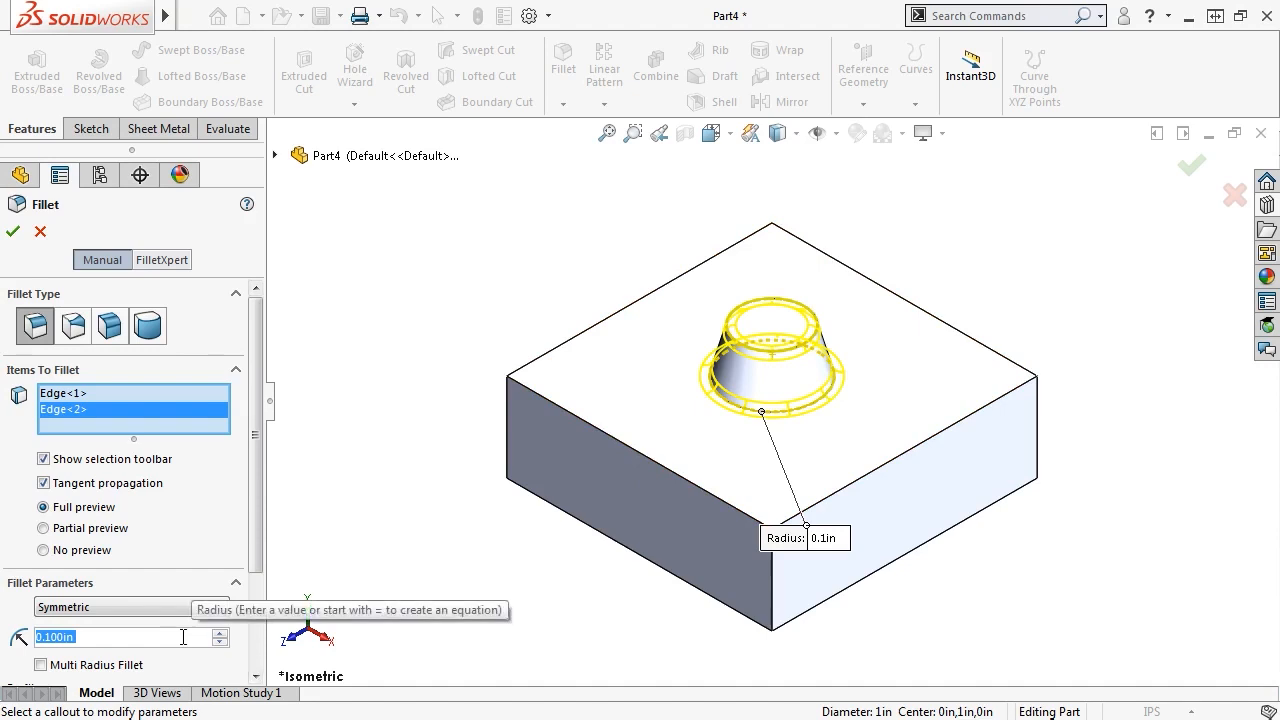
type("0.125")
key("Return")
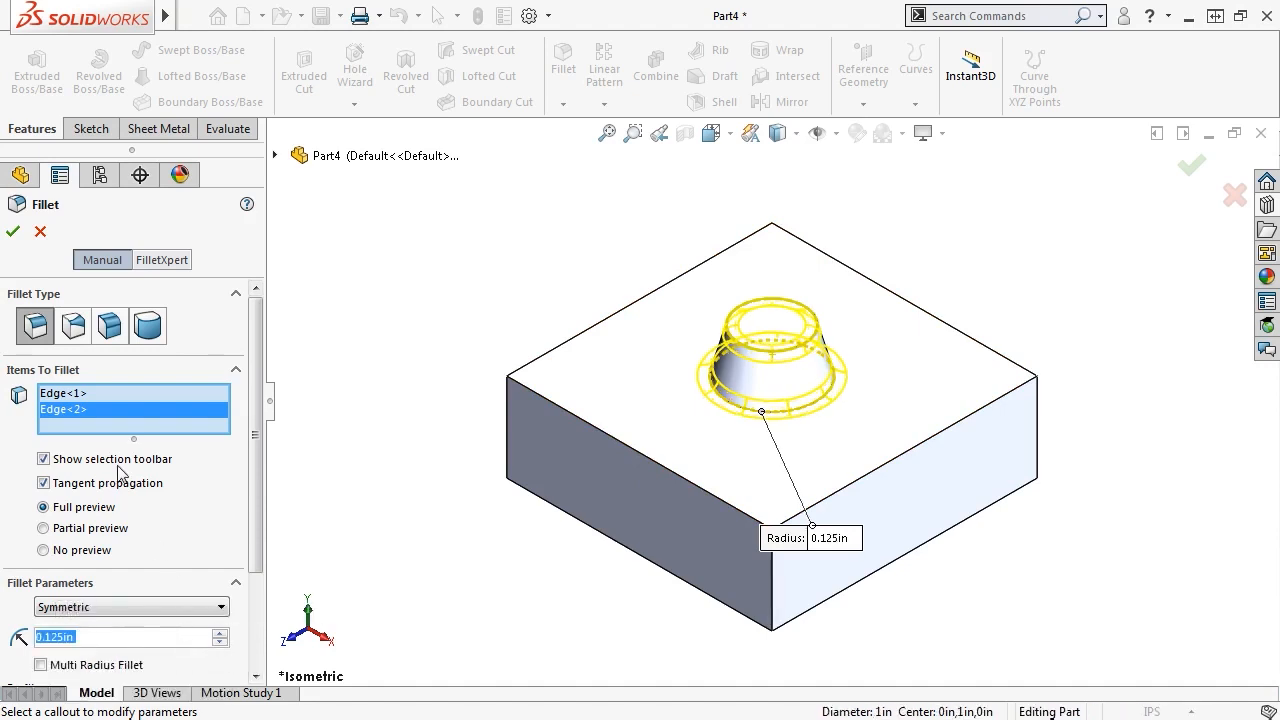
left_click(13, 231)
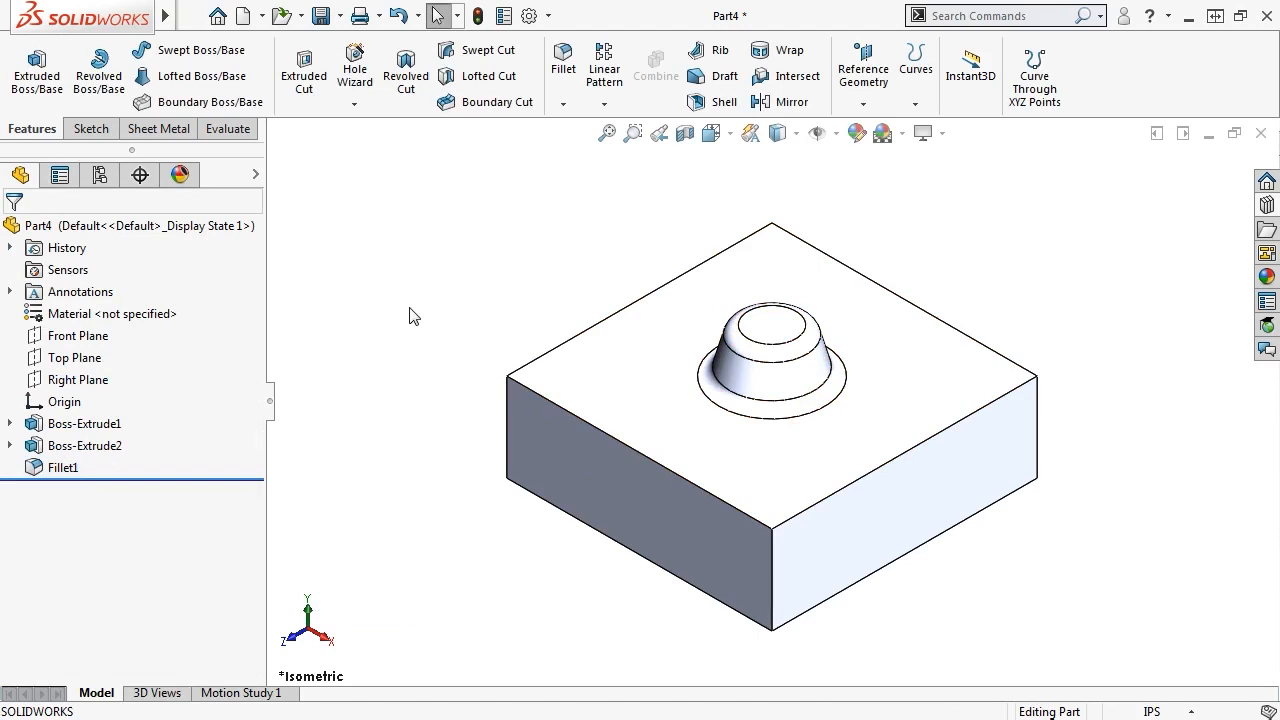
Step: Sketch a center rectangle about 0.35 by 0.28 in on the boss's top face, centred on the origin
left_click(790, 325)
left_click(866, 272)
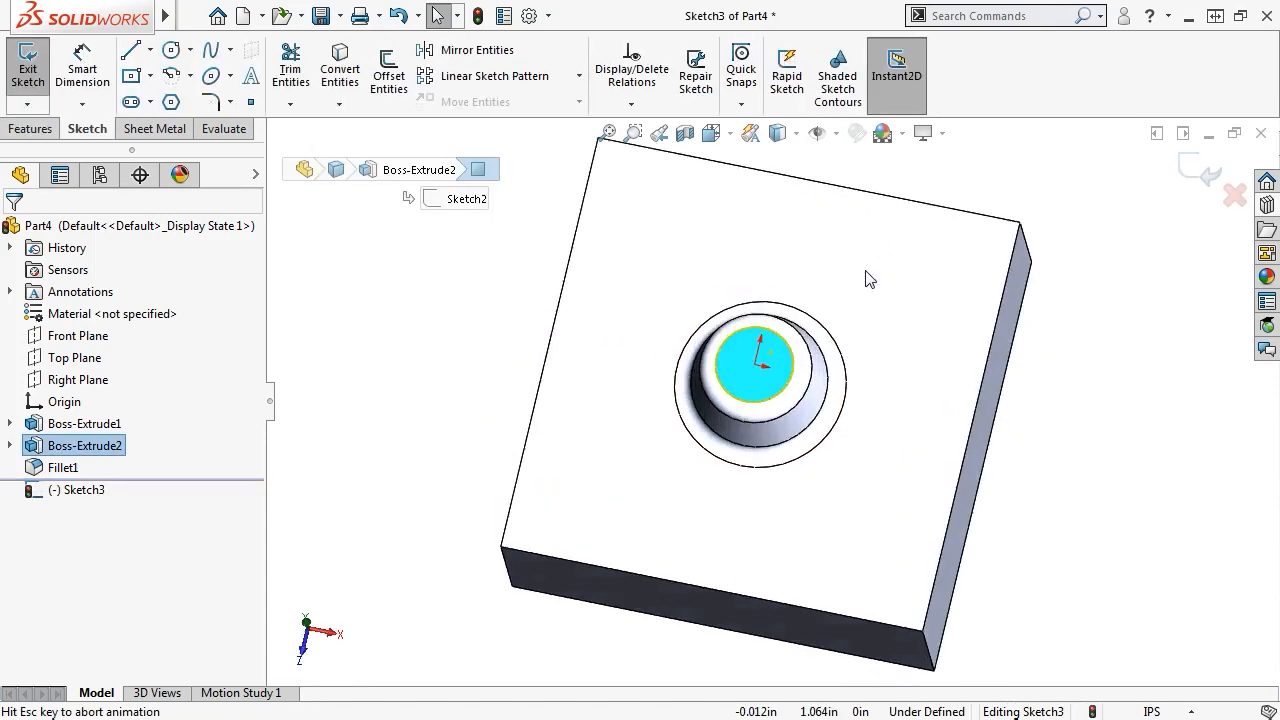
key("s")
left_click(882, 347)
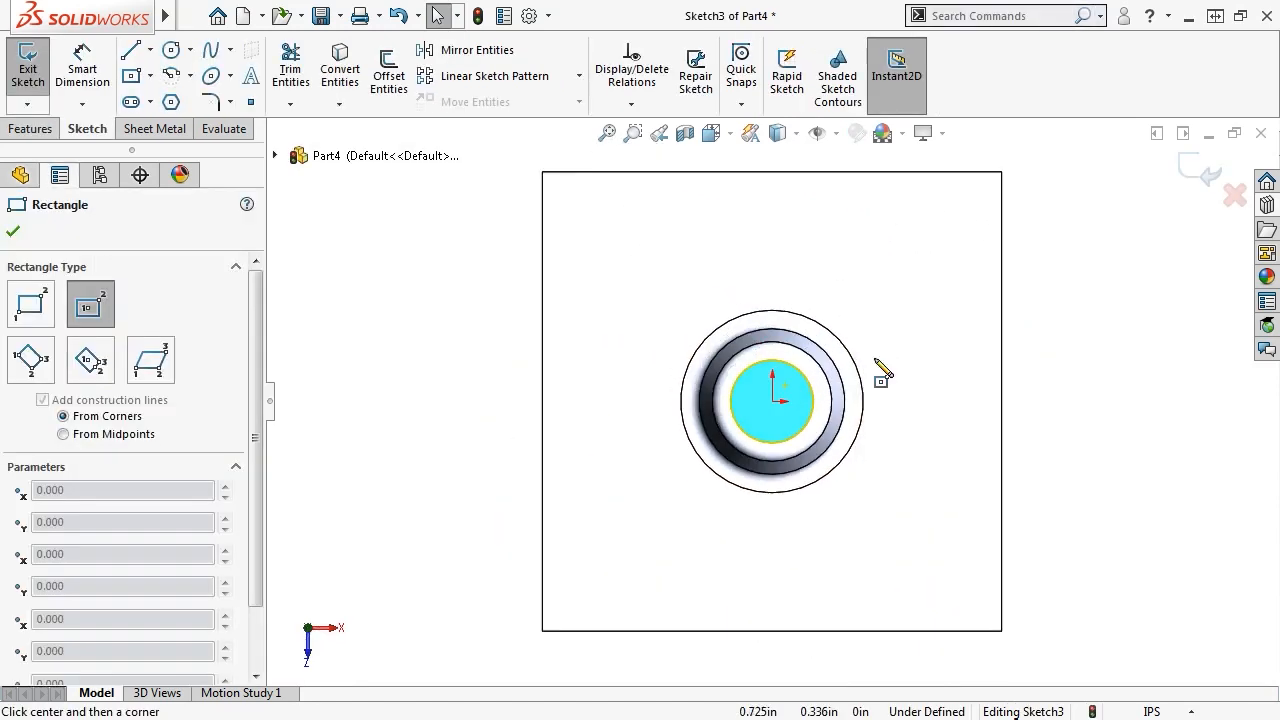
left_click(772, 401)
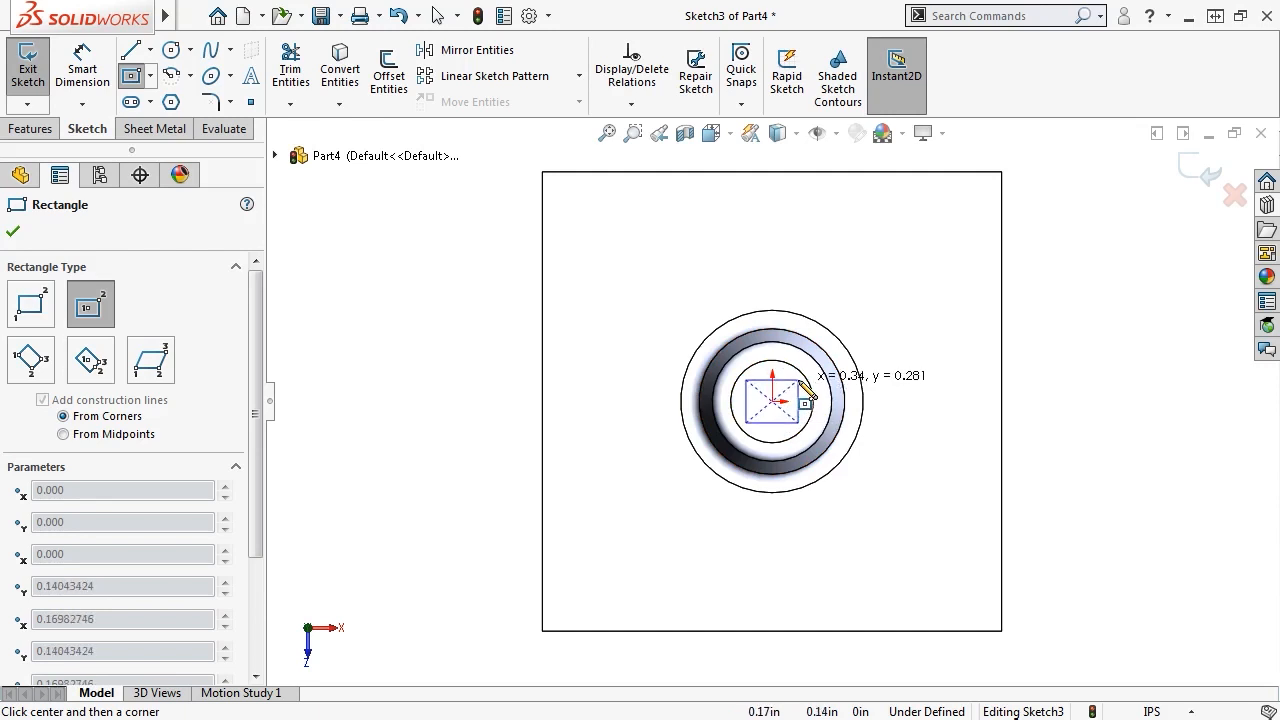
left_click(800, 381)
scroll(806, 400, "down", 8)
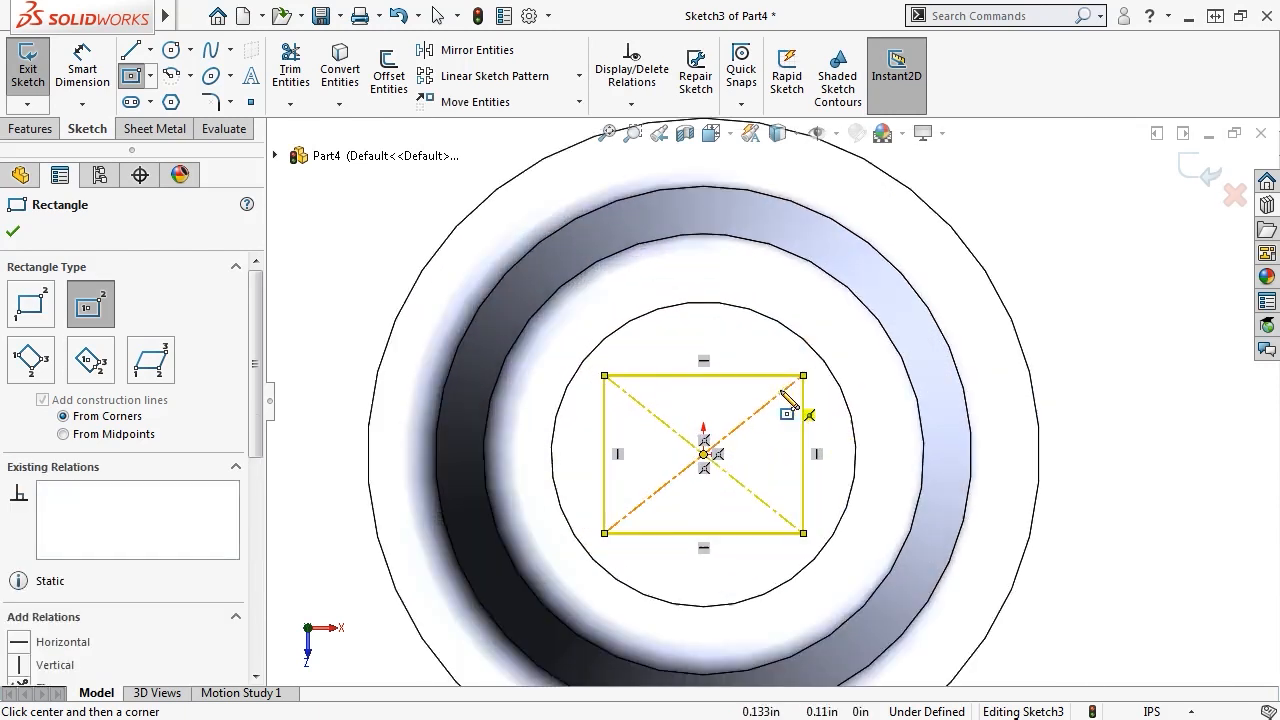
Step: Round all four corners of the rectangle with 0.1 in sketch fillets
key("s")
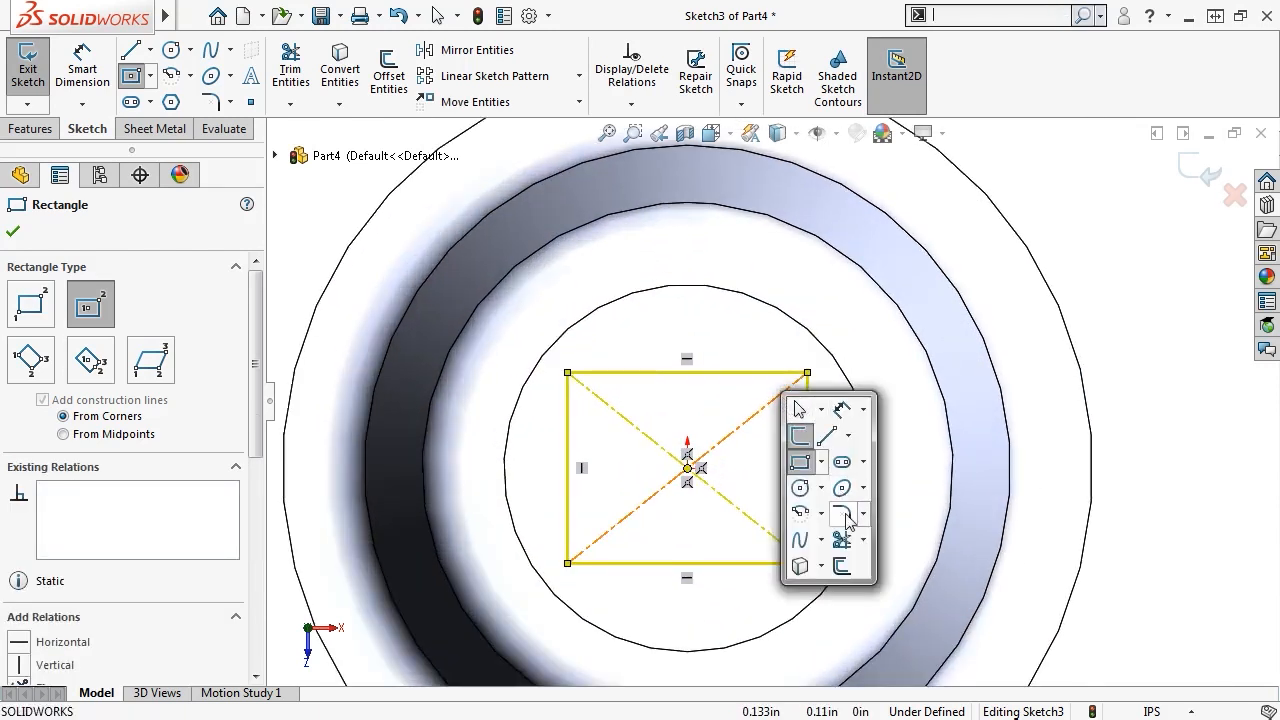
left_click(790, 525)
left_click(808, 565)
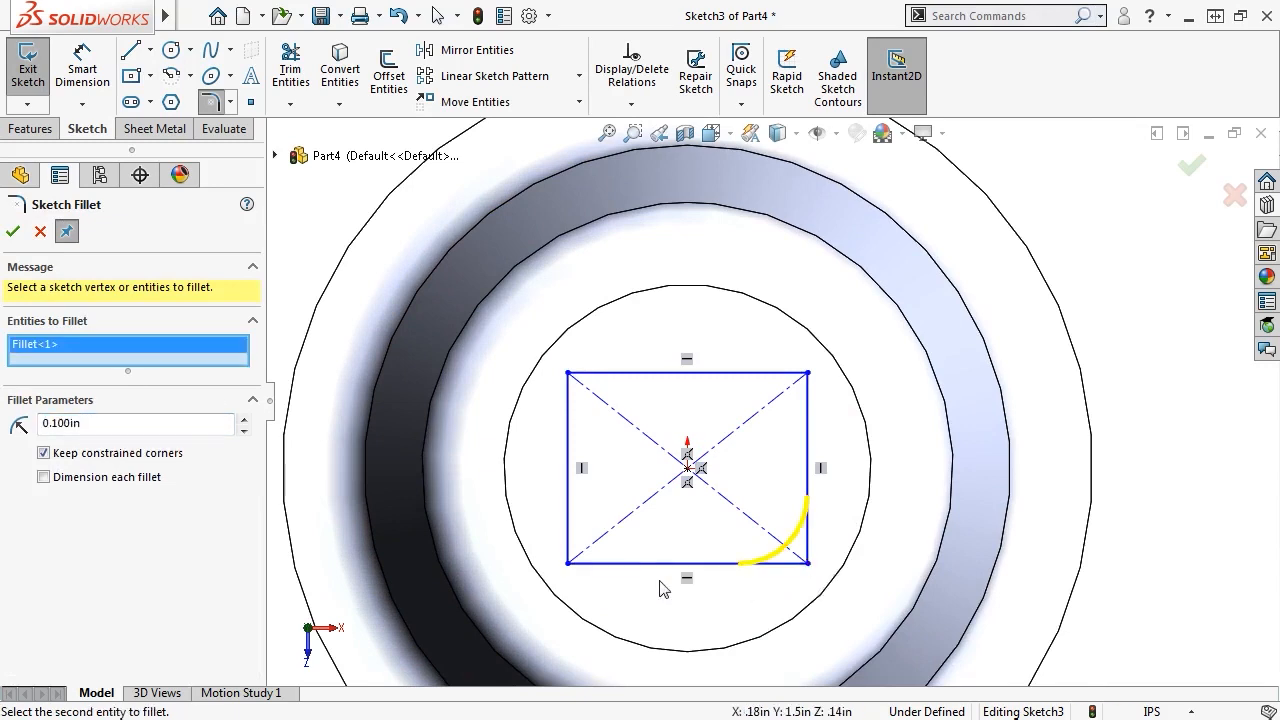
left_click(567, 563)
left_click(568, 374)
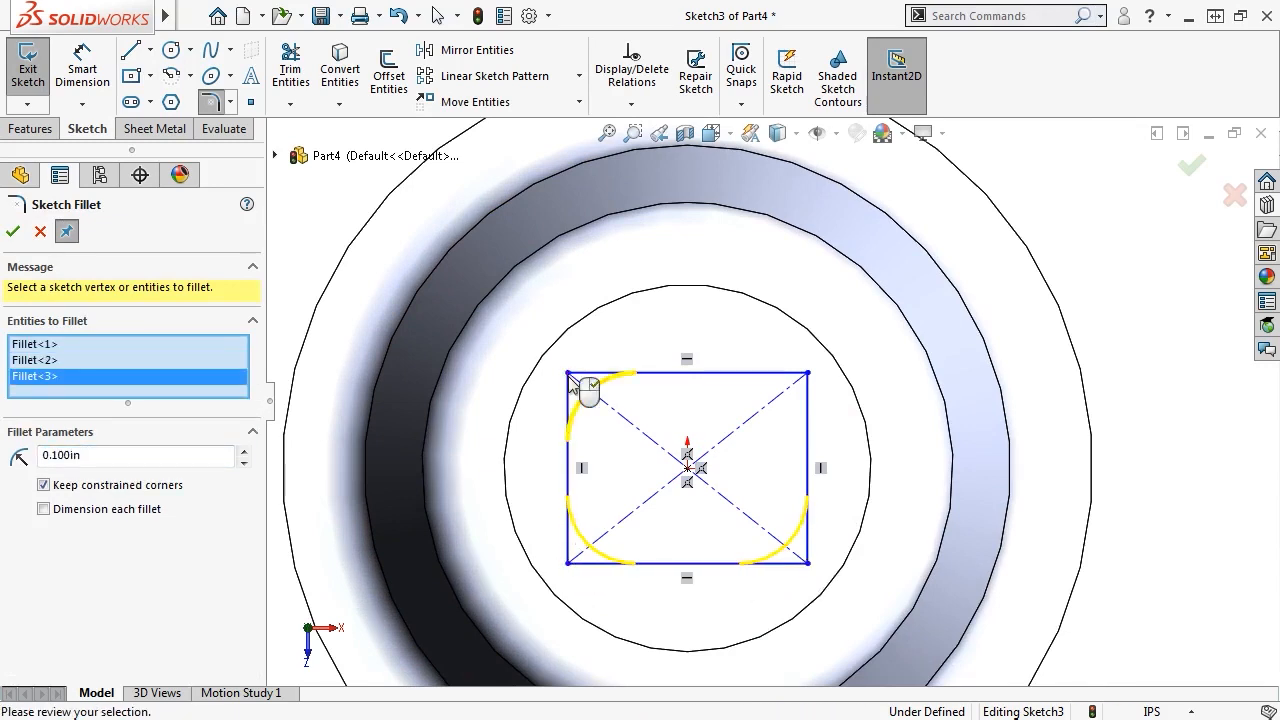
left_click(808, 374)
left_click(1192, 167)
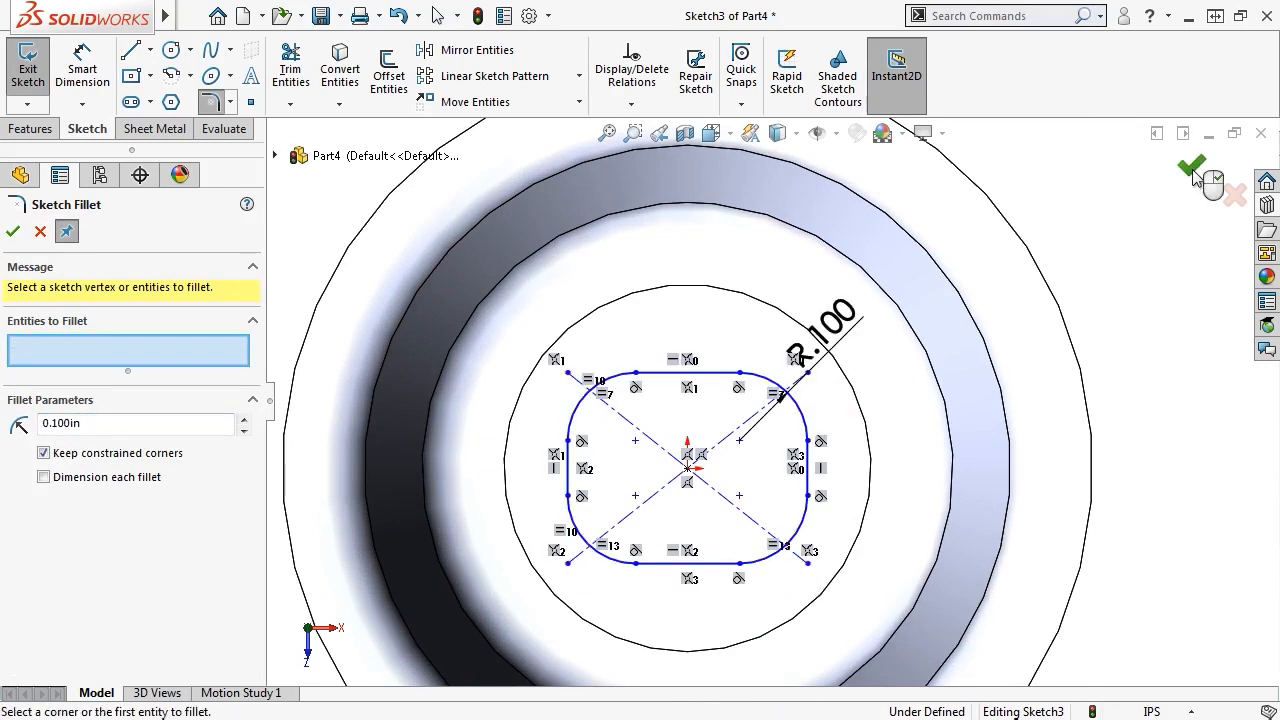
Step: Dimension the rounded rectangle's width between its vertical sides as 0.25 in
key("s")
left_click(1012, 303)
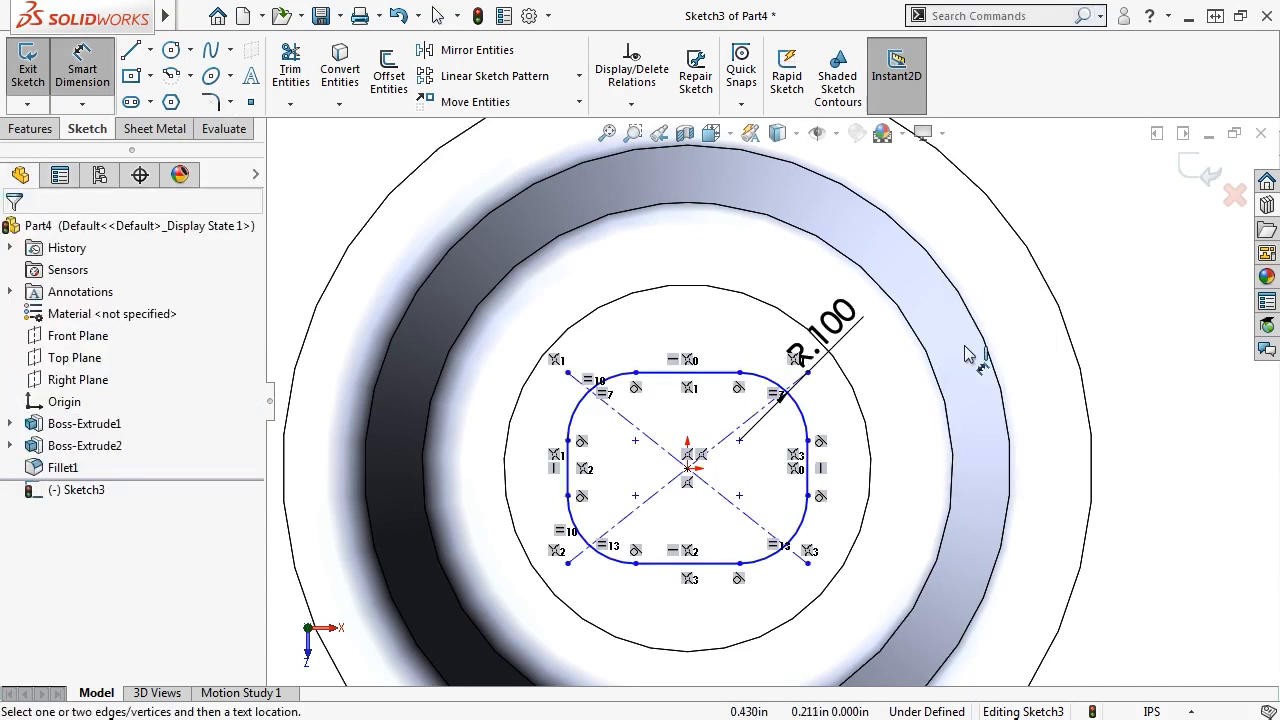
left_click(808, 462)
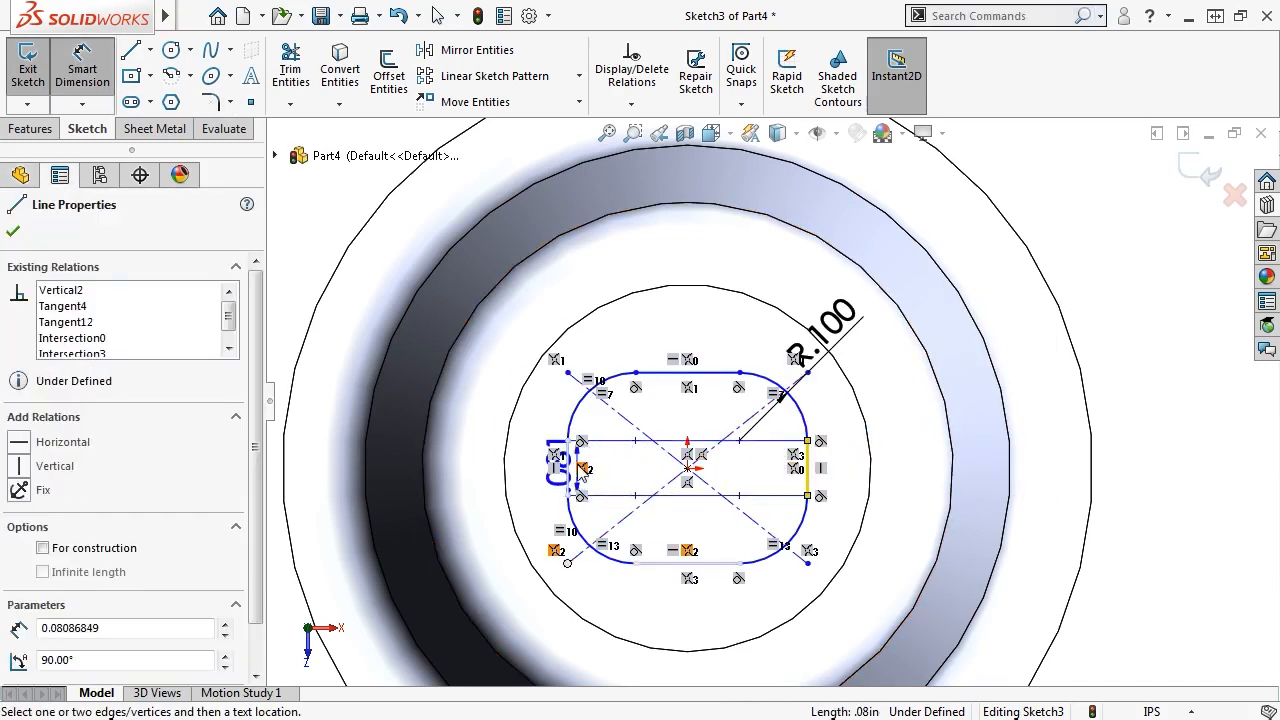
left_click(568, 468)
left_click(660, 305)
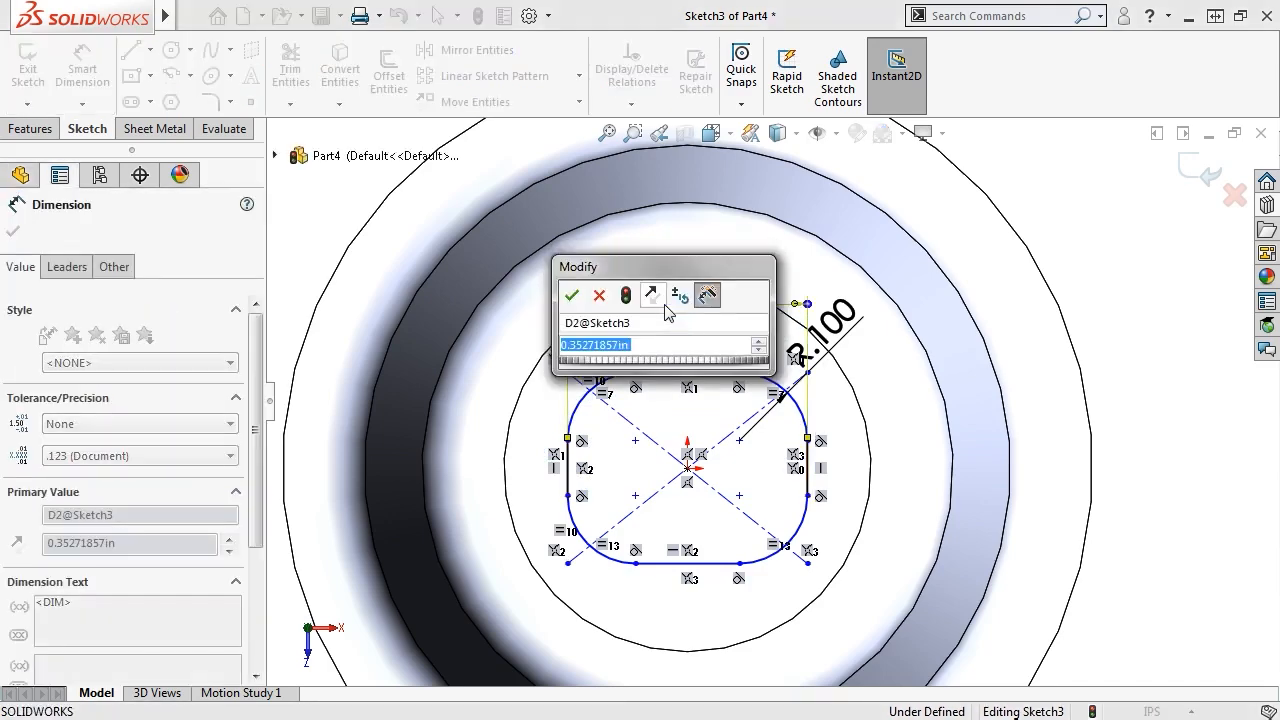
type(".25")
key("Return")
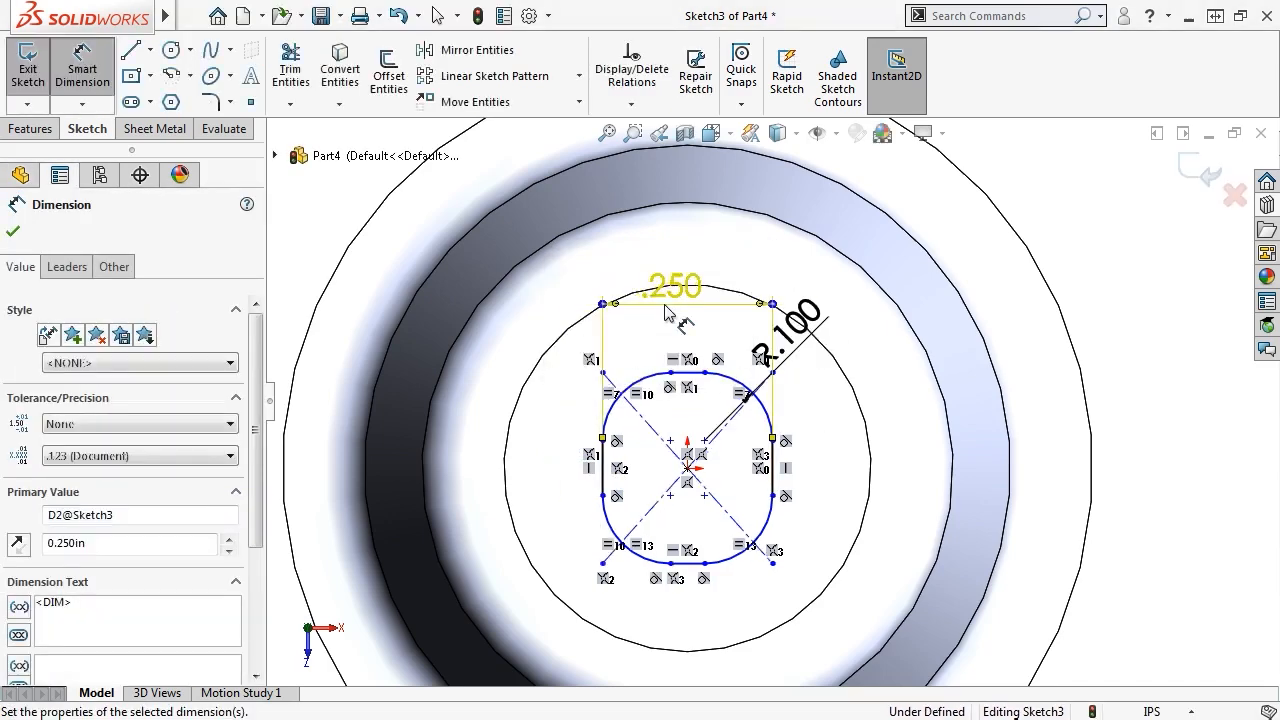
Step: Dimension the rounded rectangle's height between its horizontal sides as 0.25 in and exit the sketch
left_click(688, 372)
left_click(688, 563)
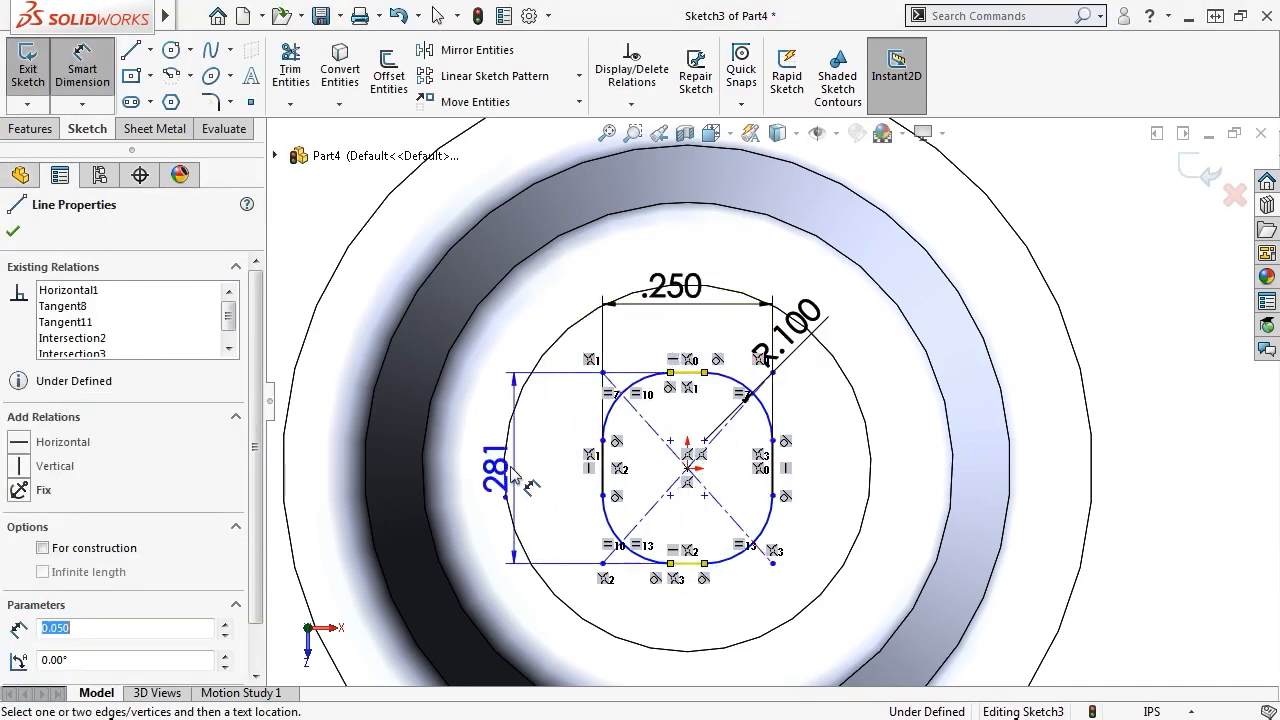
left_click(509, 468)
type(".25")
key("Return")
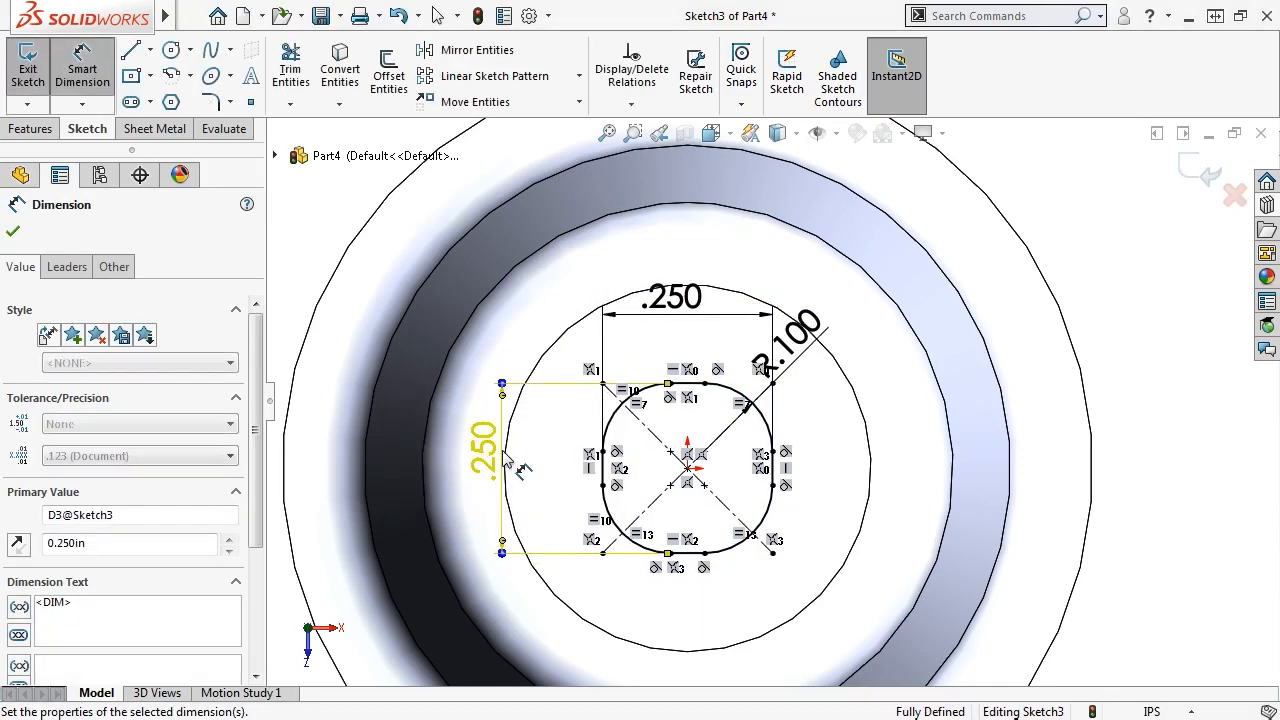
left_click(1188, 176)
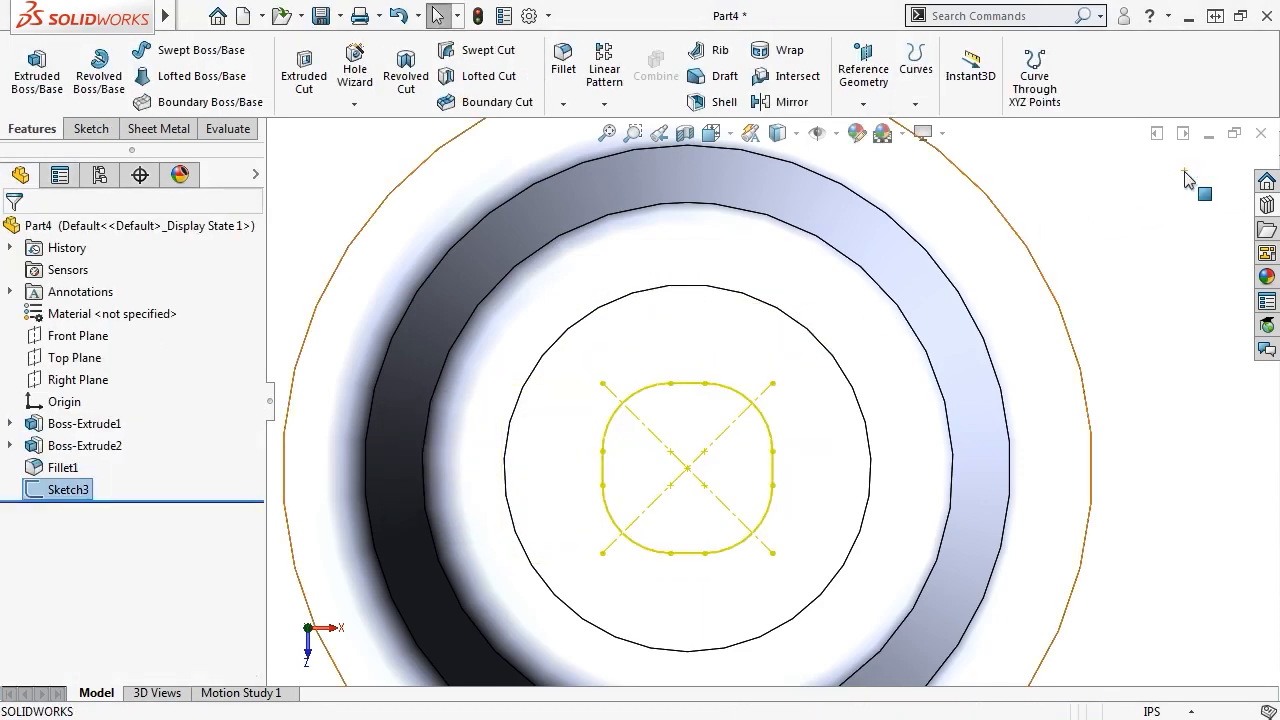
Step: Split the boss's top face with a projection split line from the rounded square sketch
left_click(916, 62)
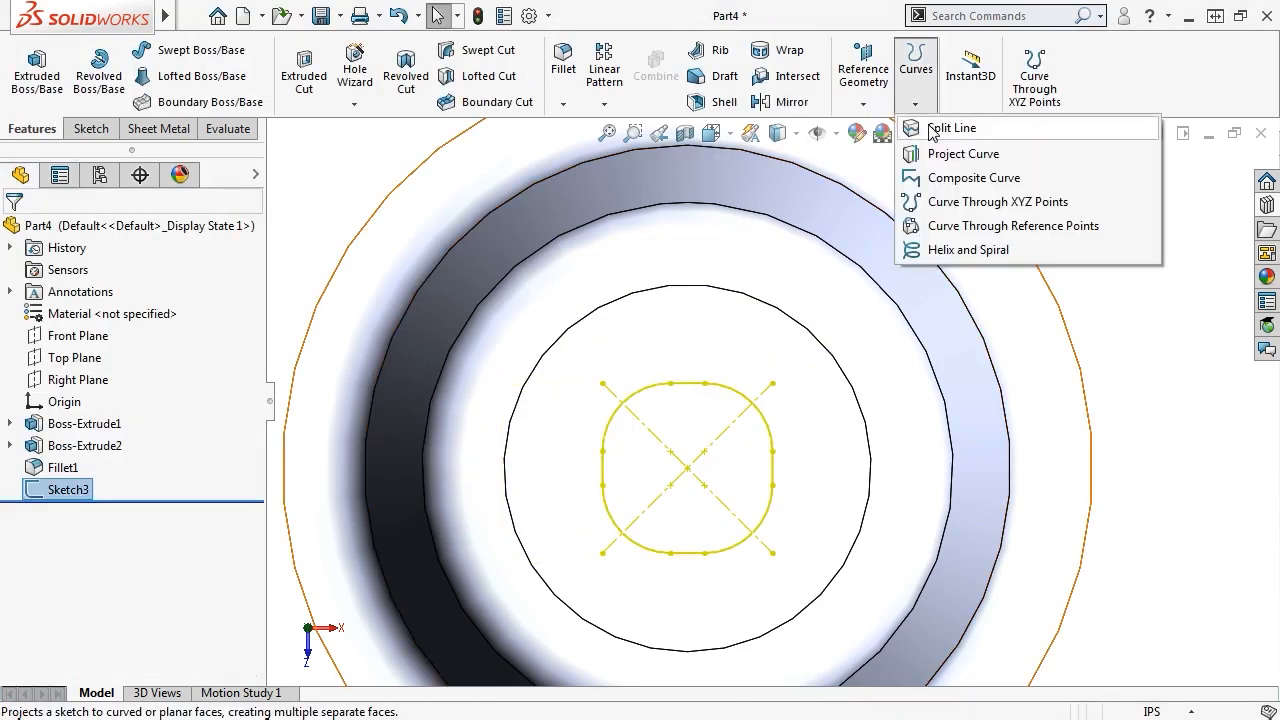
left_click(935, 129)
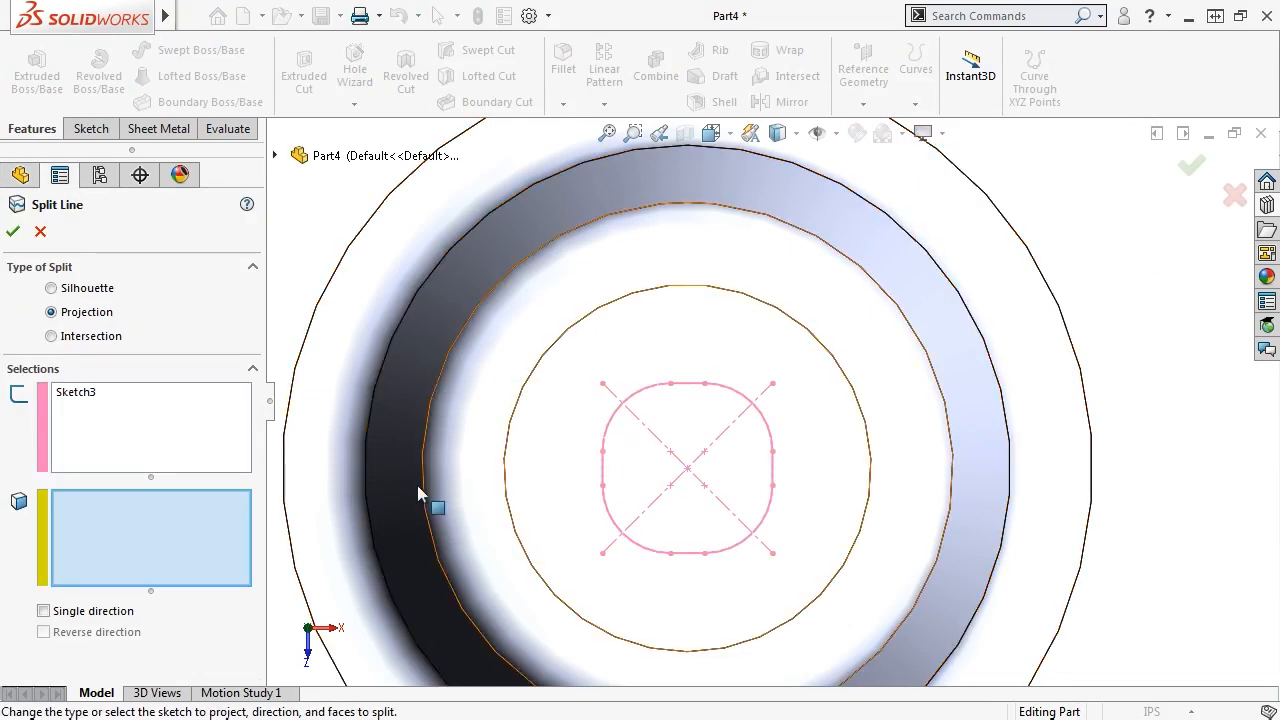
left_click(228, 428)
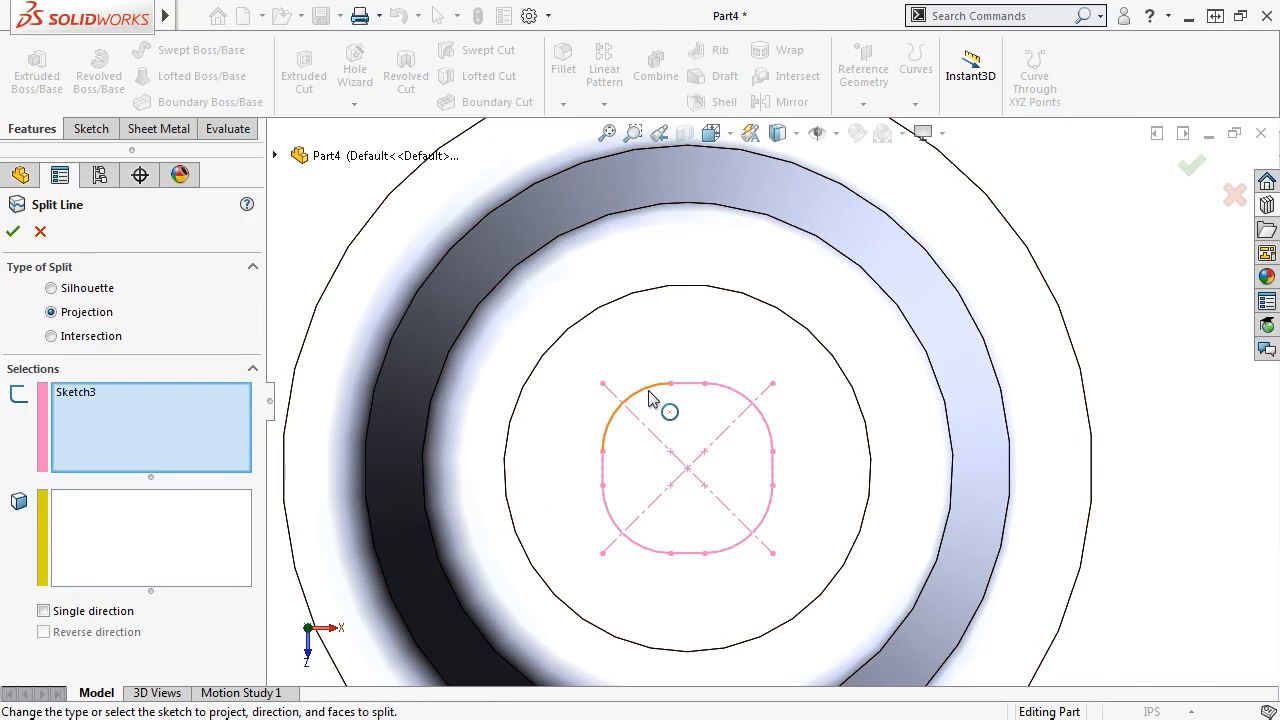
left_click(217, 531)
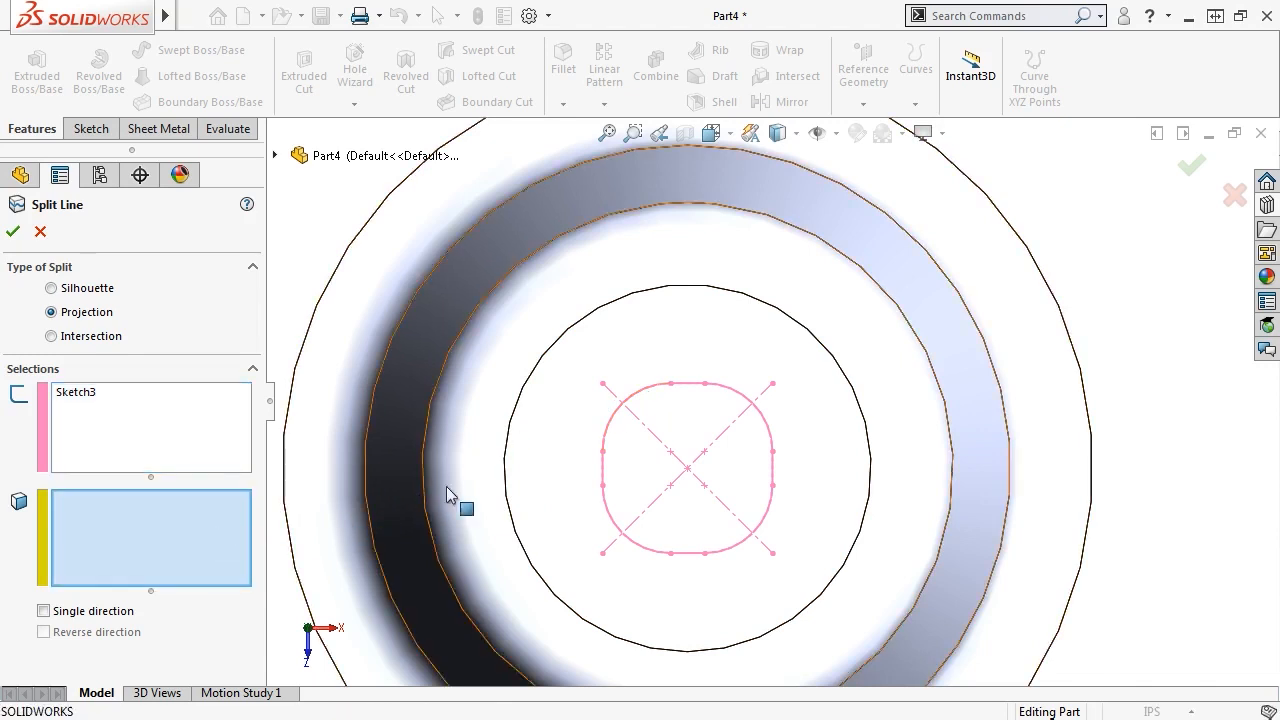
left_click(536, 461)
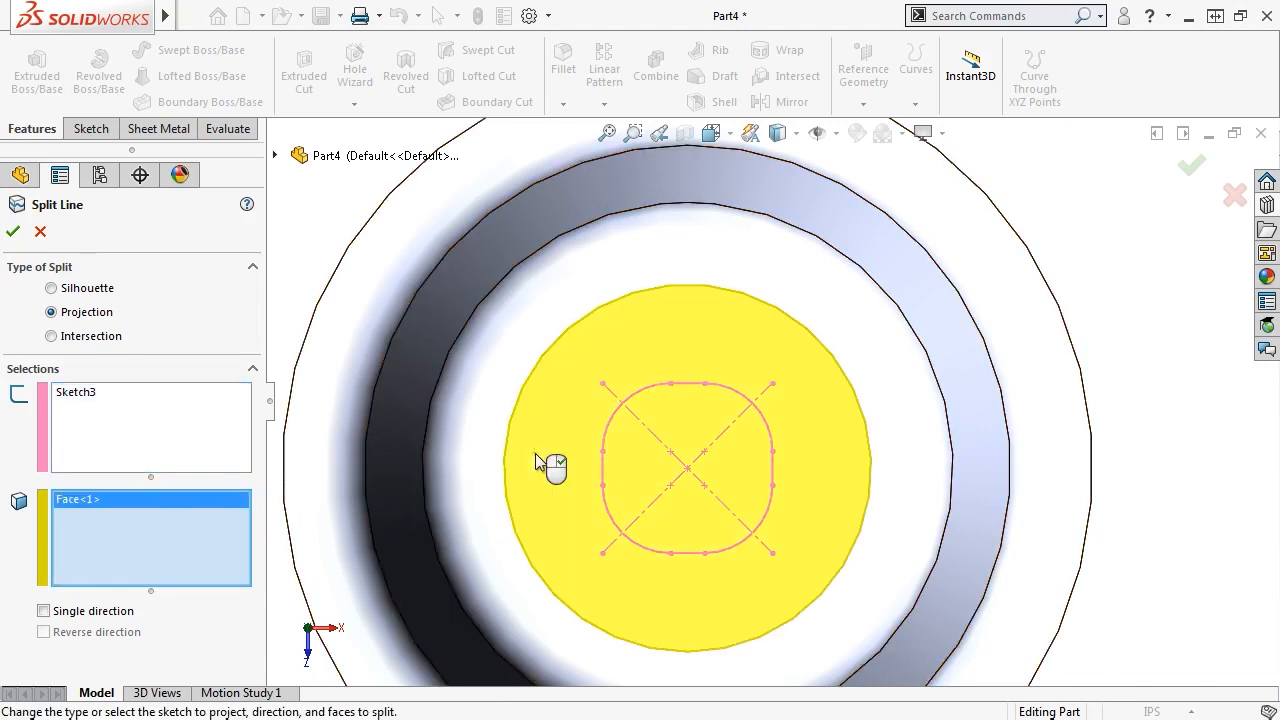
left_click(12, 232)
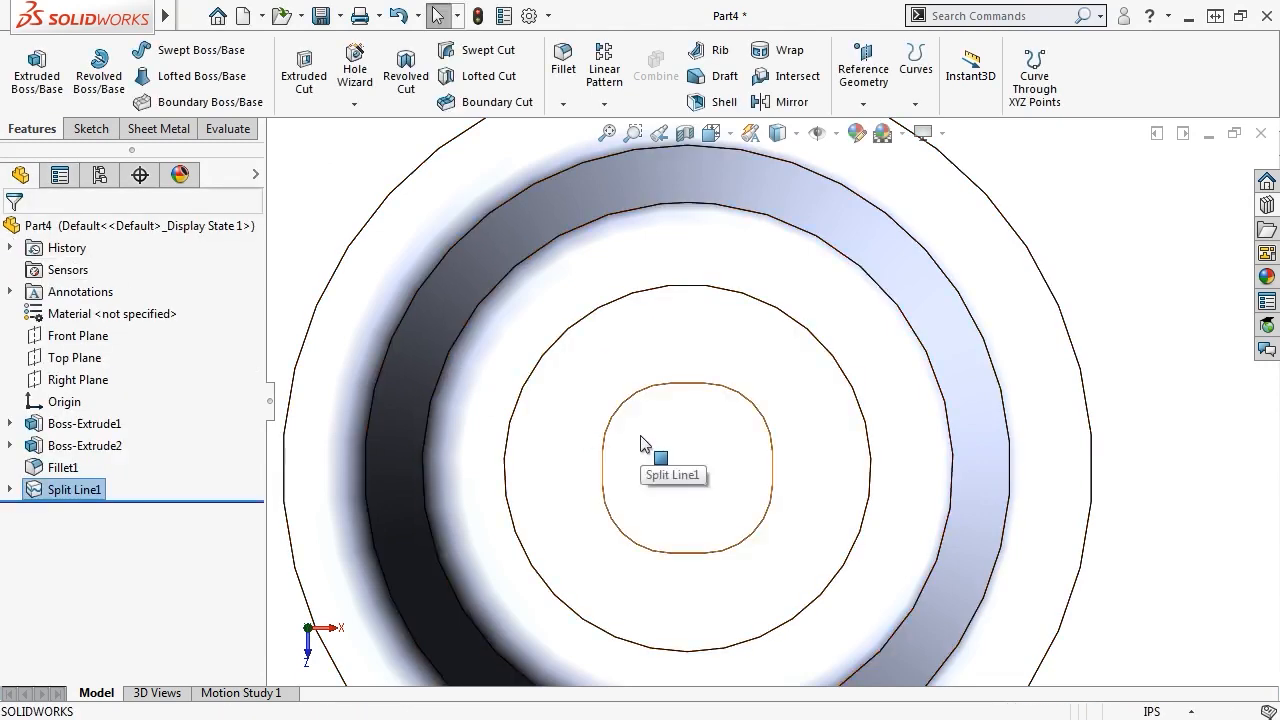
Step: Start a sketch on the block's upper face and convert the face's outer edges into sketch lines
key("ctrl+7")
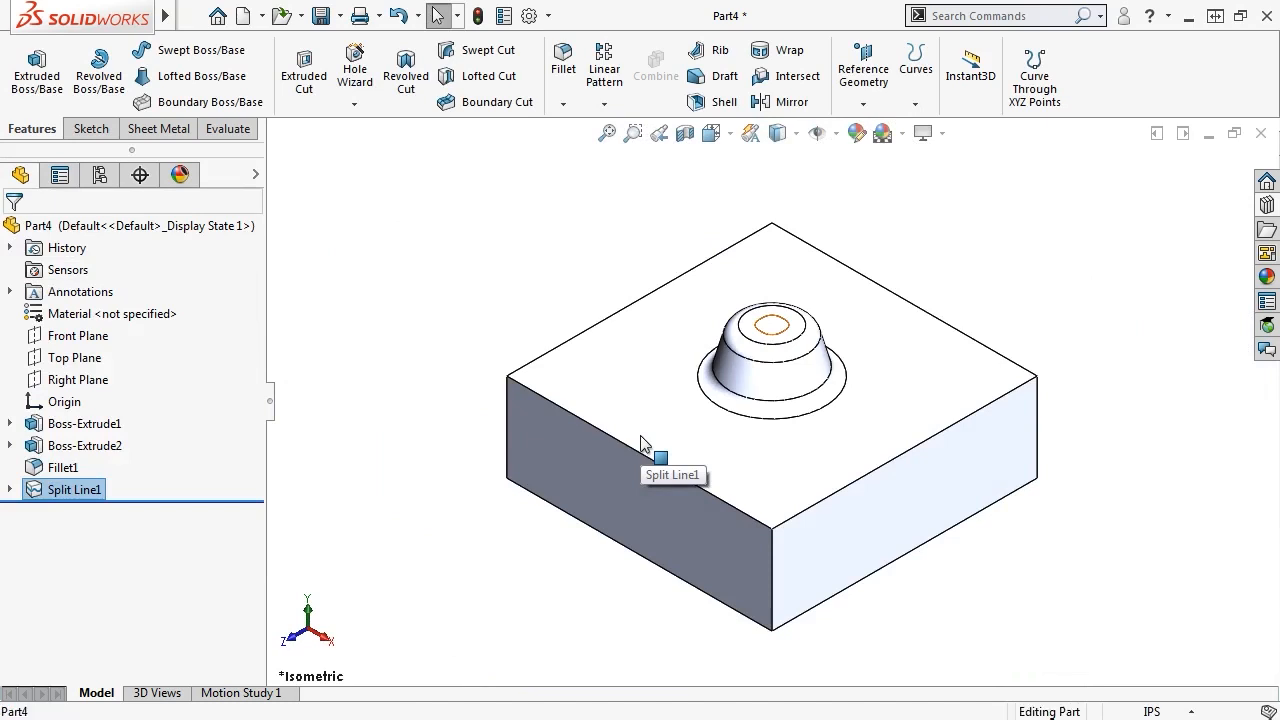
left_click(641, 446)
left_click(736, 393)
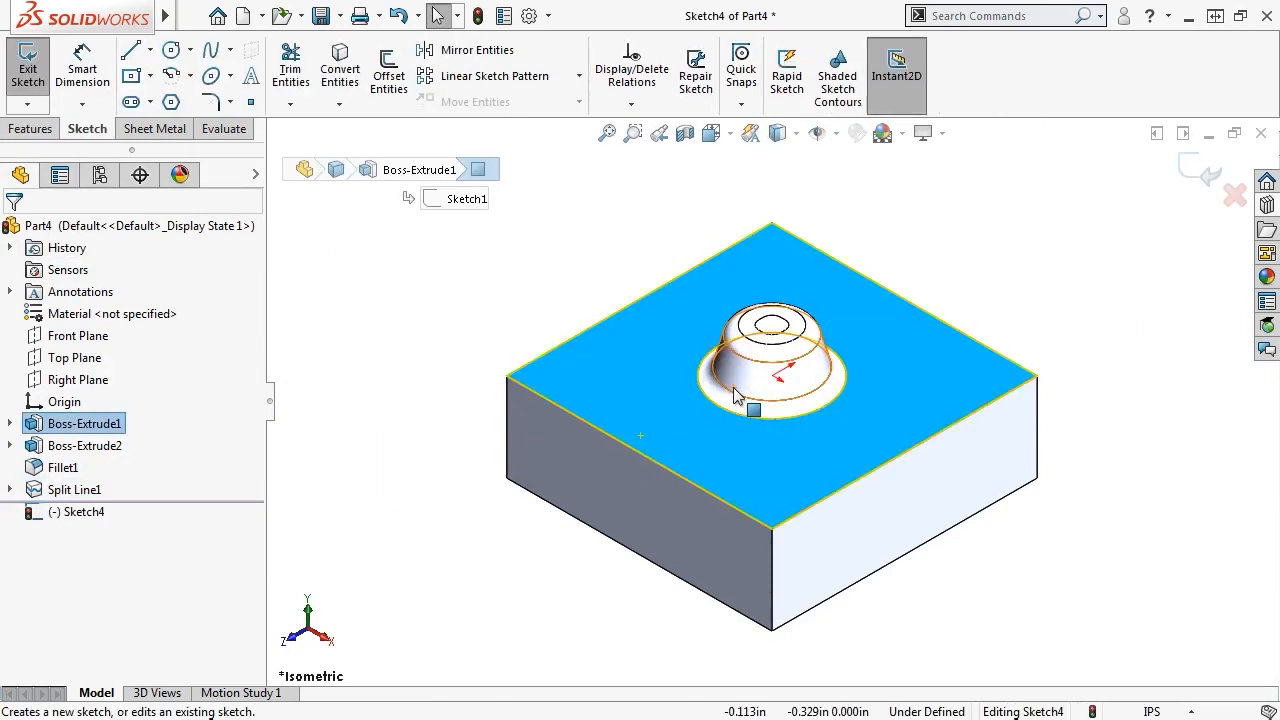
left_click(339, 80)
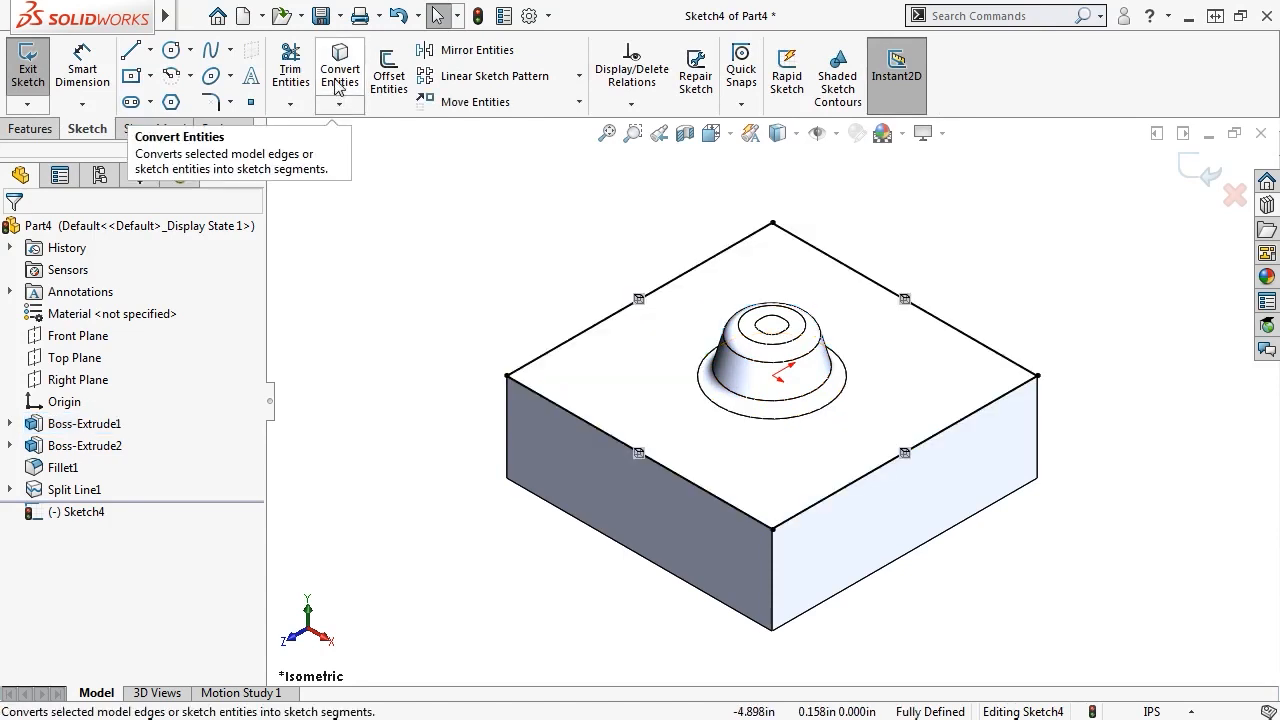
Step: Extrude-cut the converted square profile Through All to remove the block beneath the boss
left_click(30, 128)
left_click(304, 75)
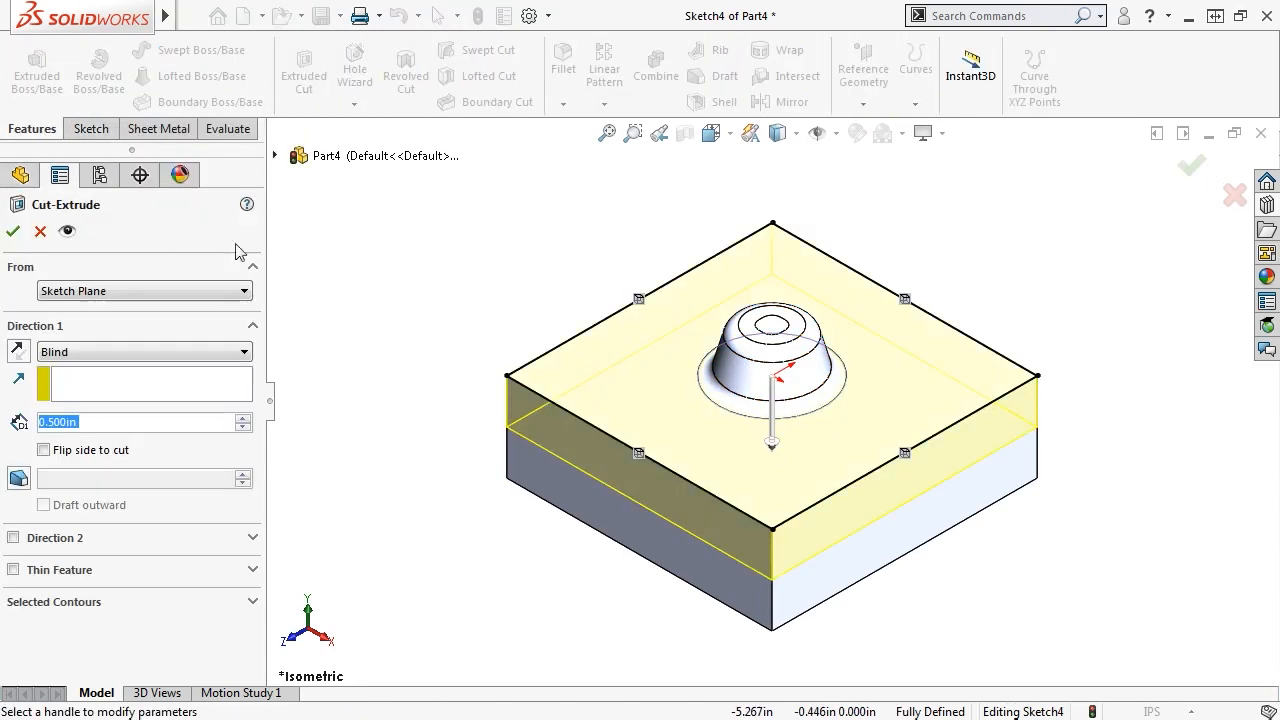
left_click(215, 351)
left_click(212, 381)
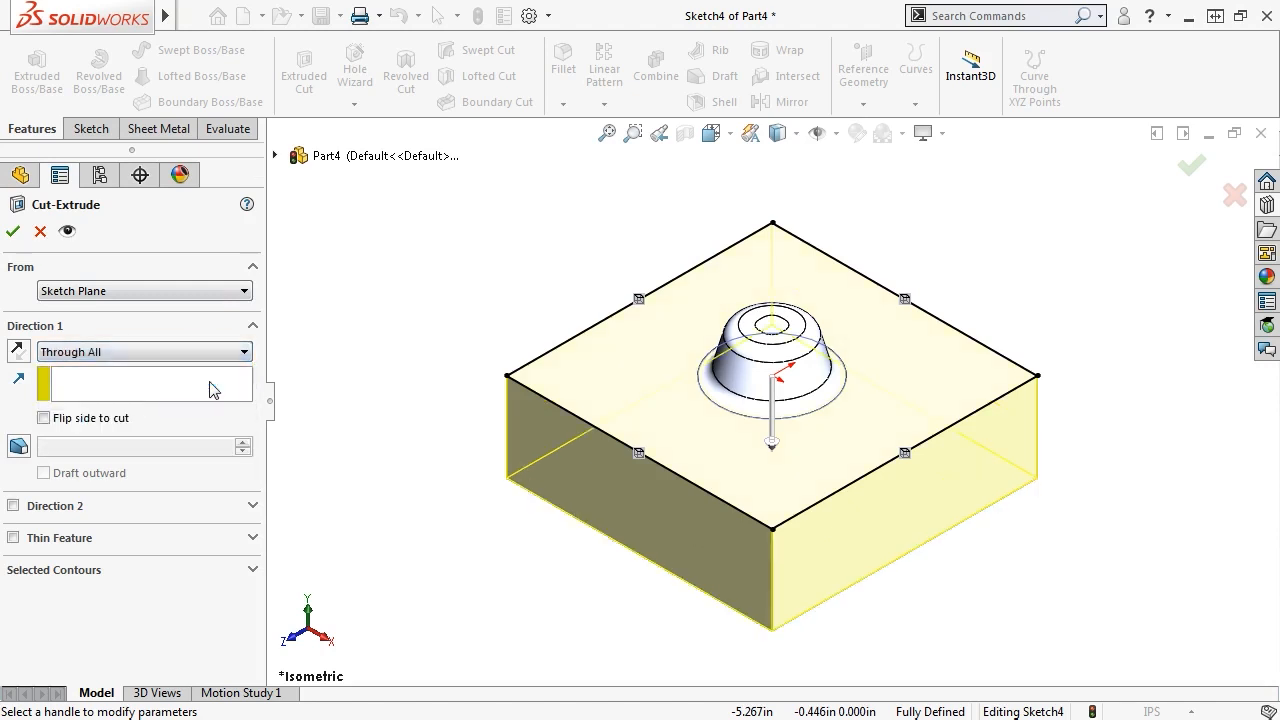
left_click(13, 231)
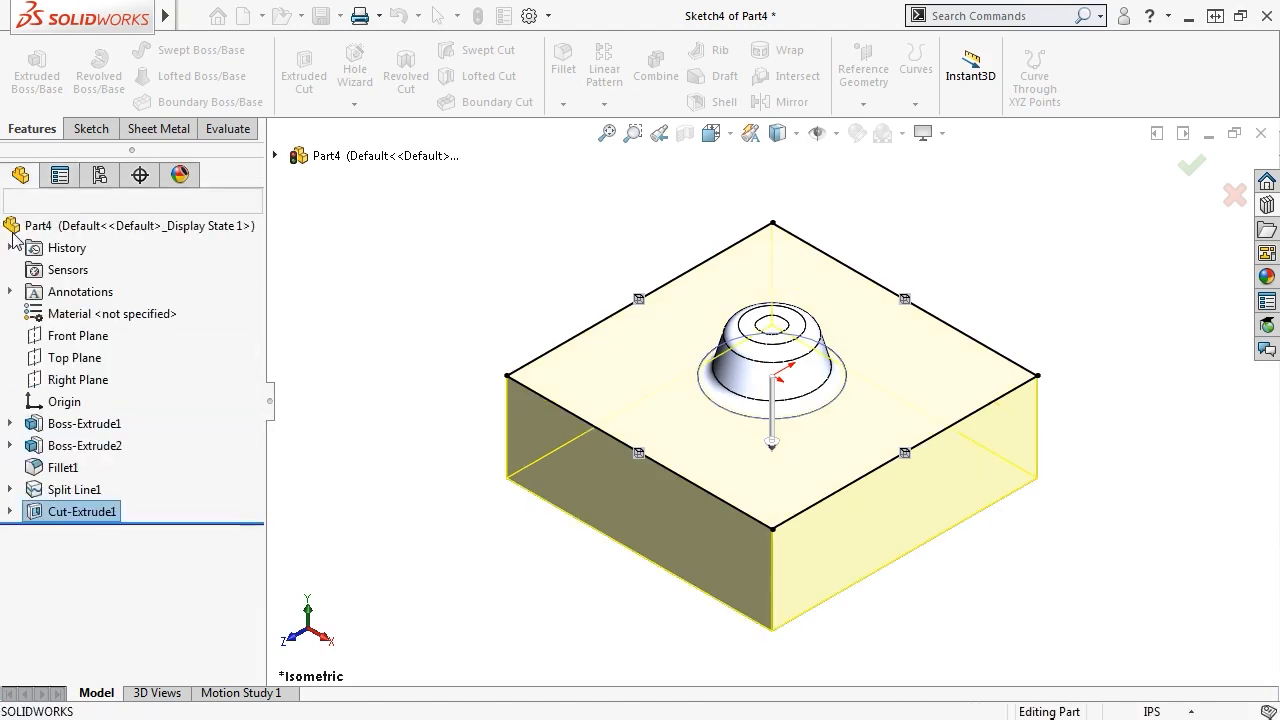
left_click(580, 405)
key("f")
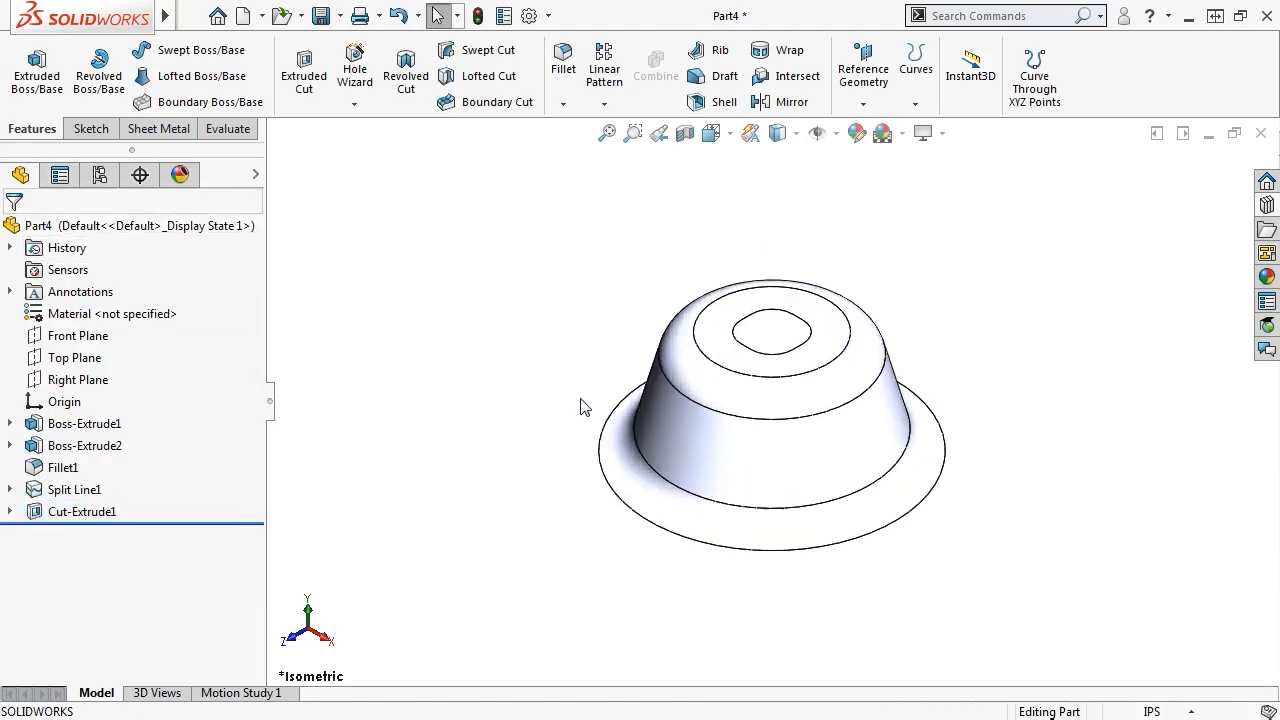
Step: Define the part as a forming tool with its flat underside as stopping face and the rounded square top face as face to remove
left_click(158, 129)
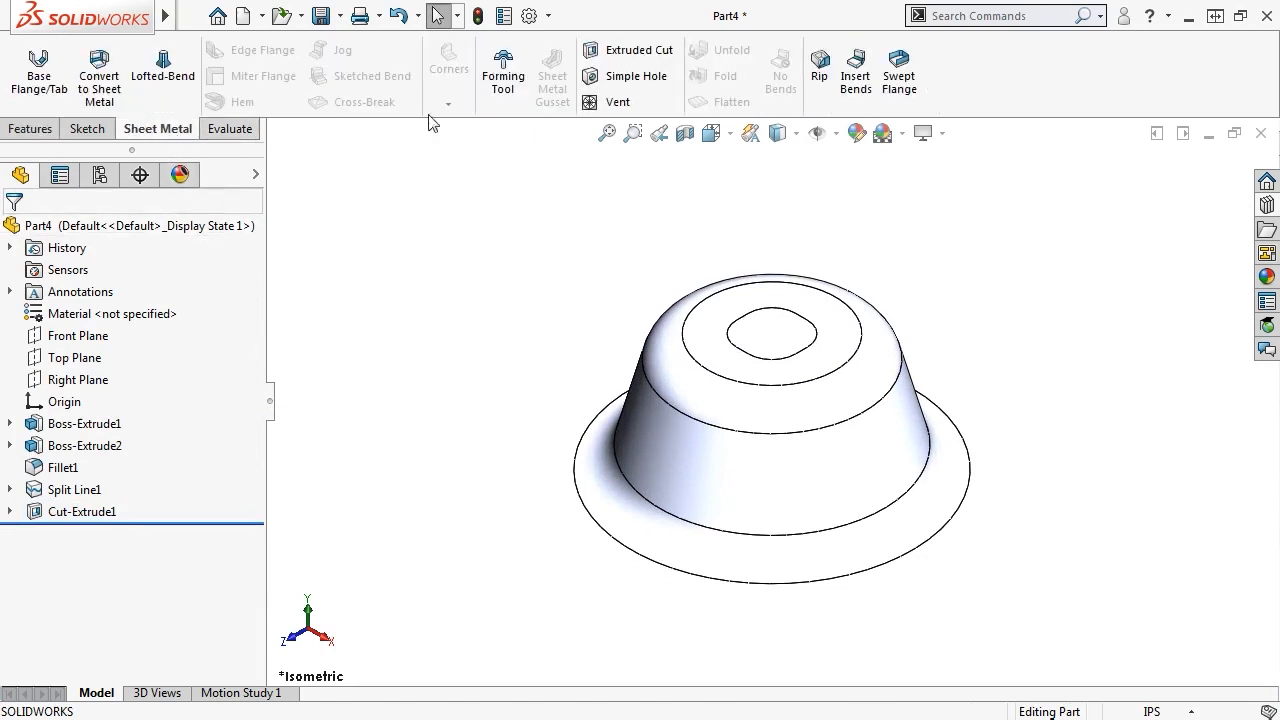
left_click(502, 74)
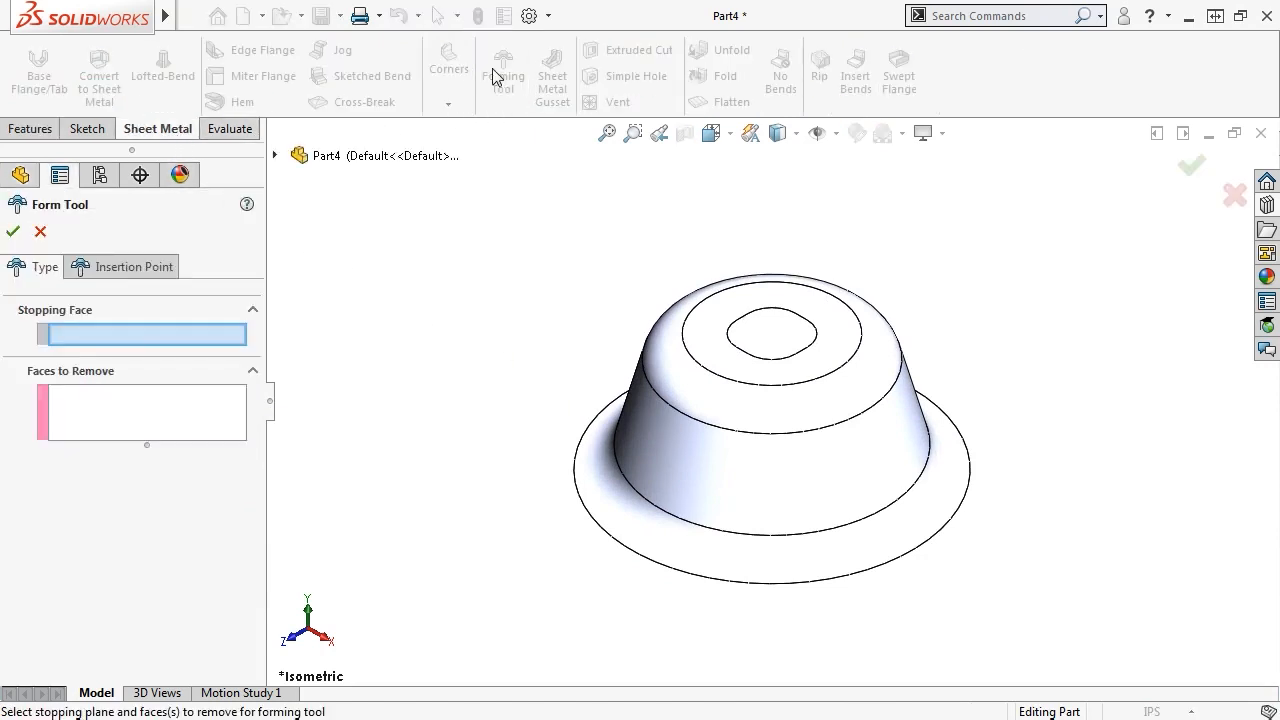
middle_click_drag(518, 490, 560, 517)
left_click(660, 486)
left_click(762, 338)
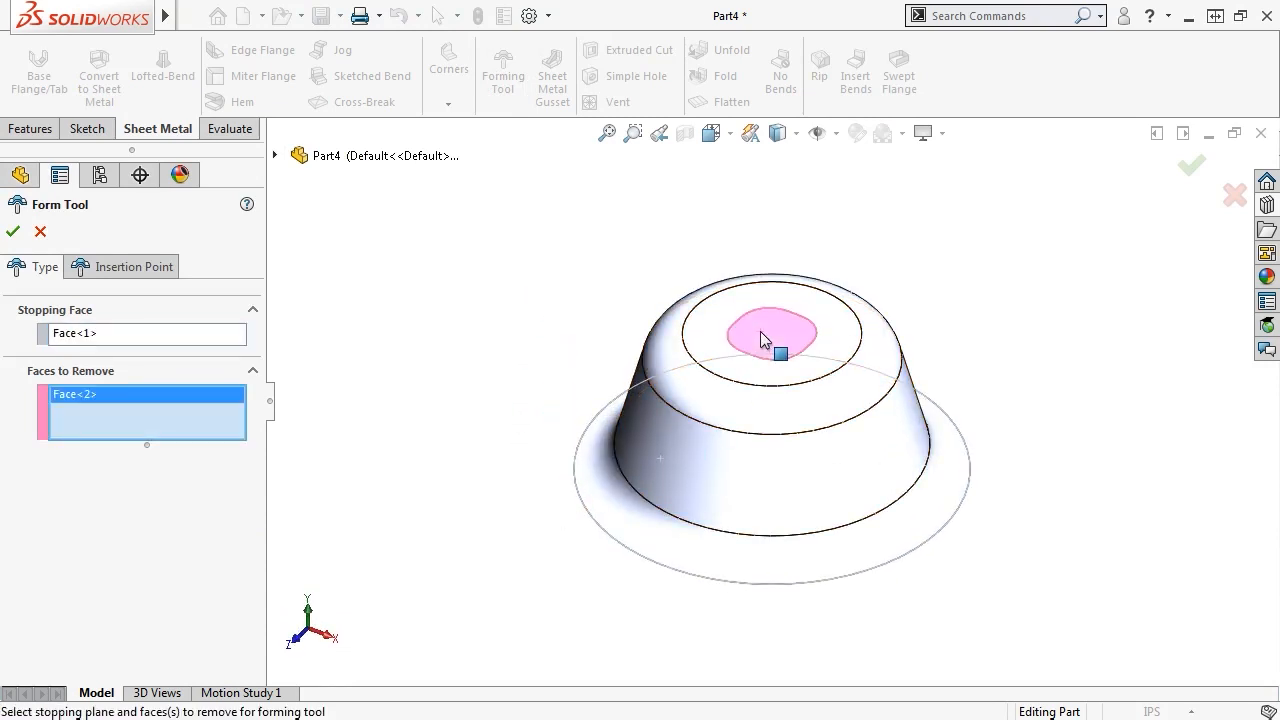
left_click(13, 231)
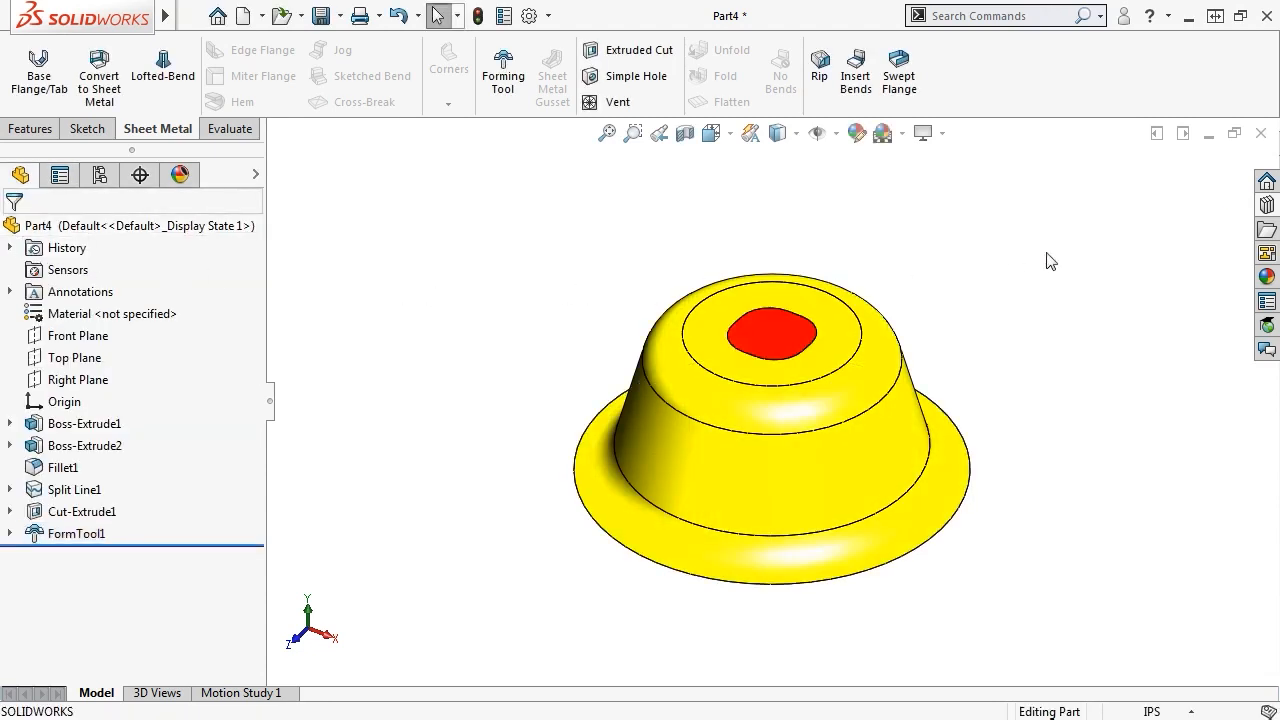
Step: Save the part as Forming Tool in the Design Library's forming tools embosses folder
left_click(1267, 229)
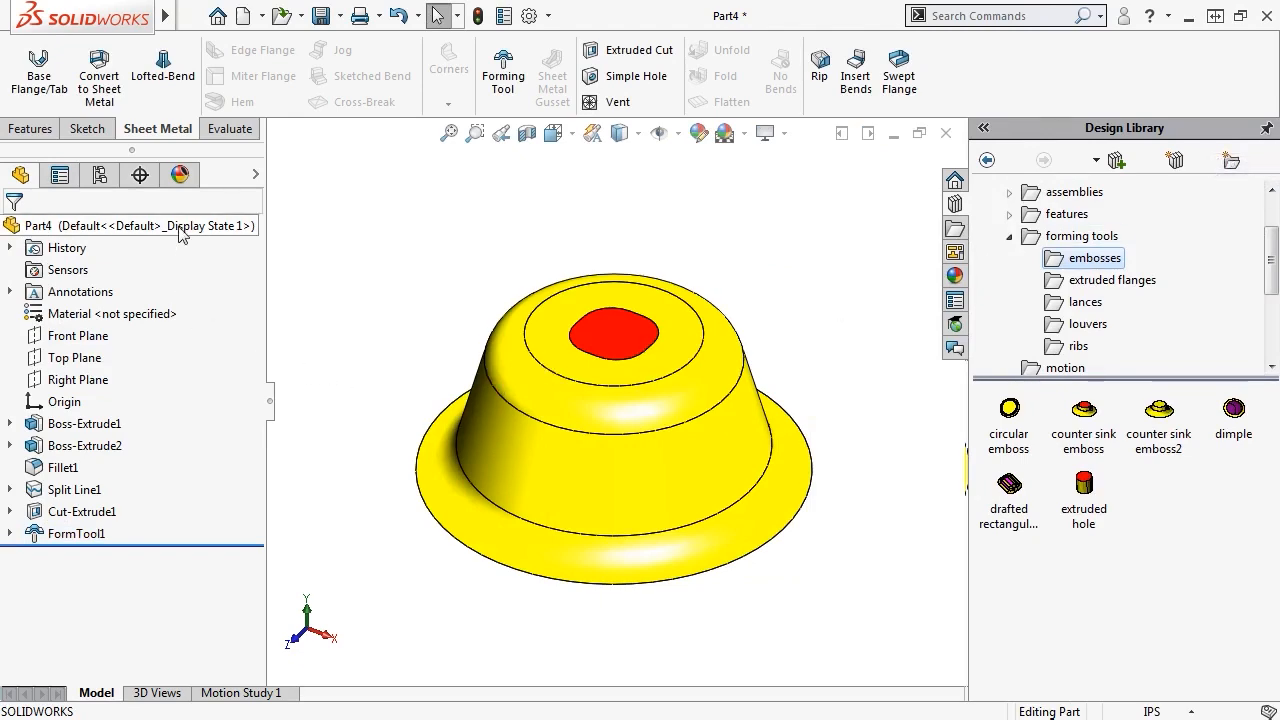
left_click_drag(181, 233, 893, 466)
left_click_drag(1152, 510, 1152, 510)
type("Forming Tool")
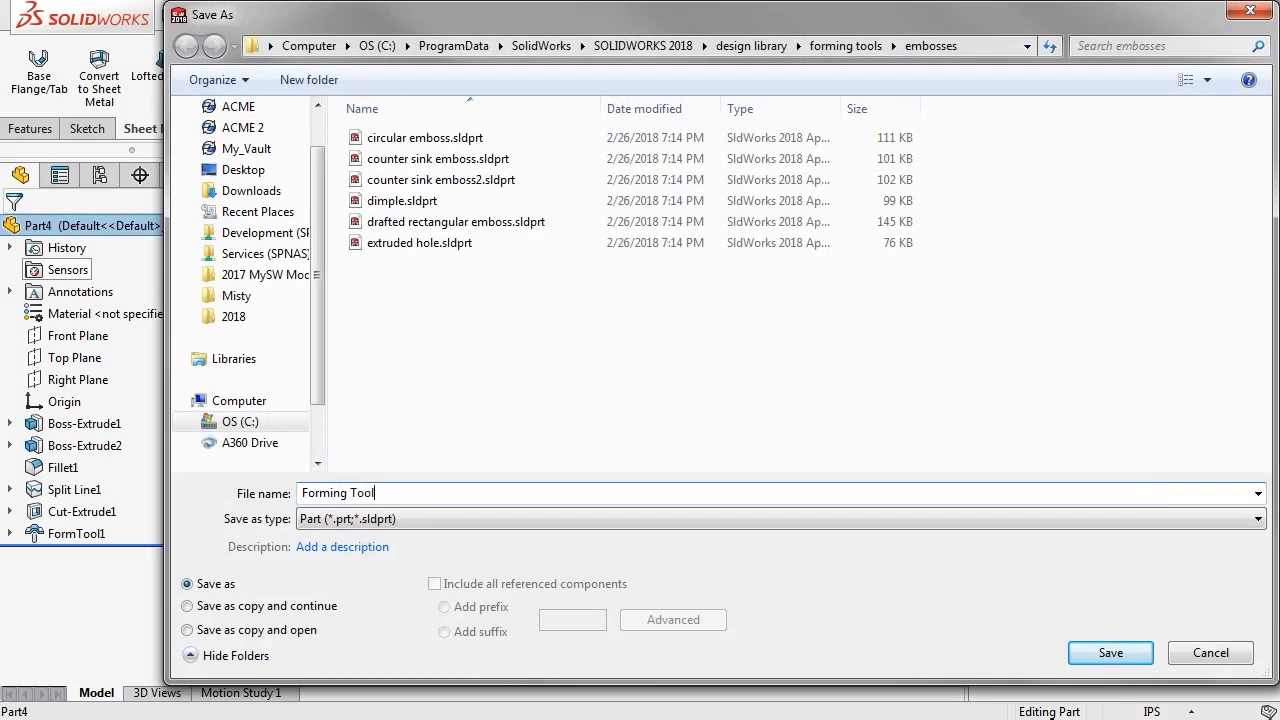
key("Return")
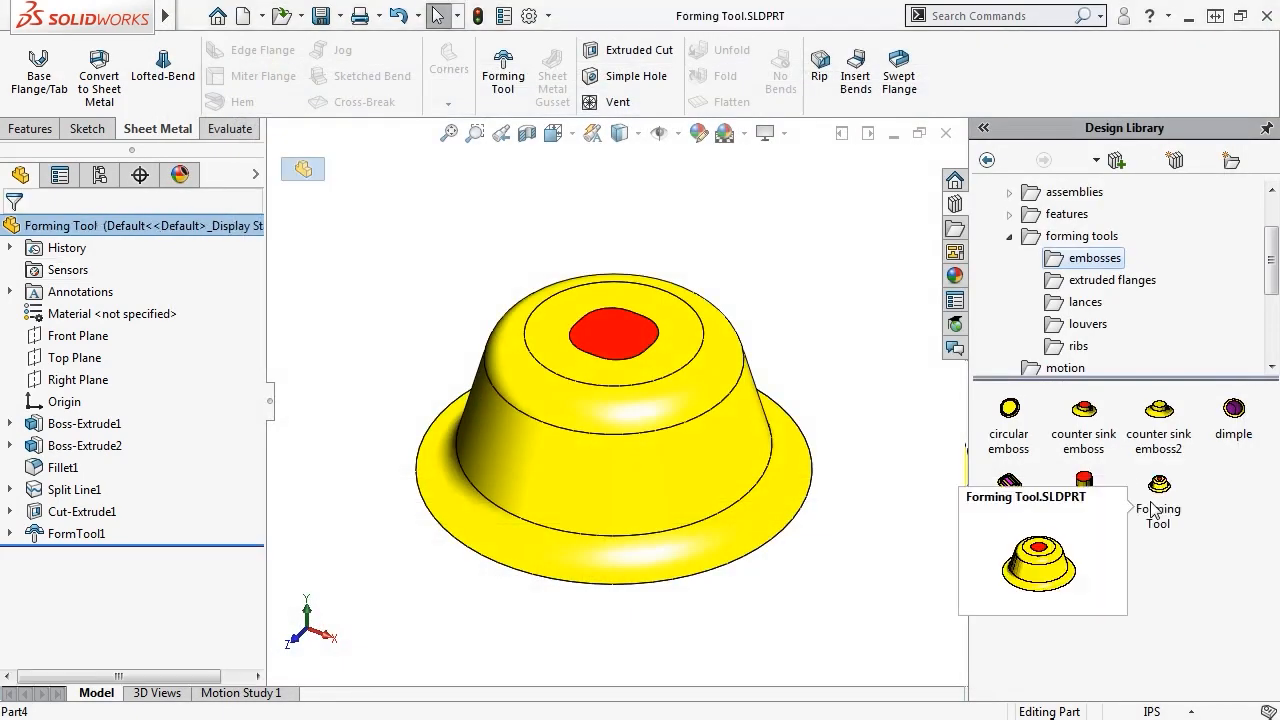
left_click(1267, 128)
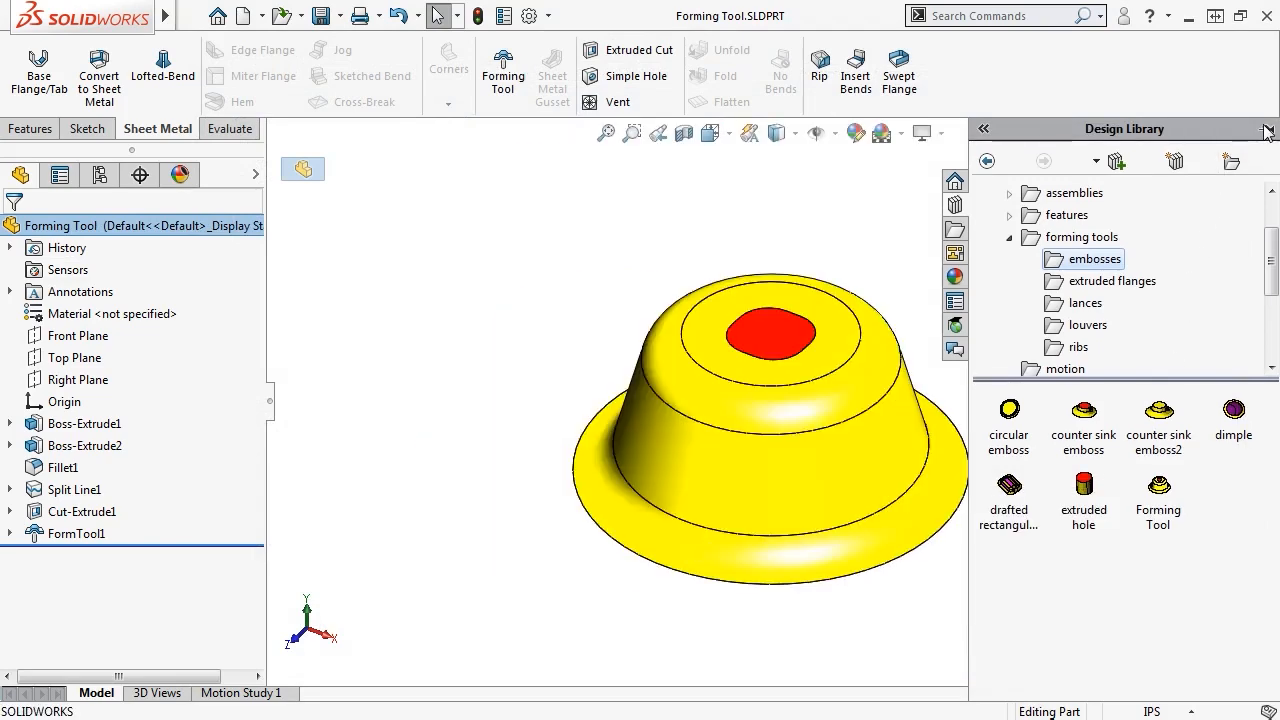
left_click(896, 212)
Step: Switch to the Sheet Metal for Forming Tool part and insert the saved Forming Tool from the embosses folder onto its base face
key("ctrl+Tab")
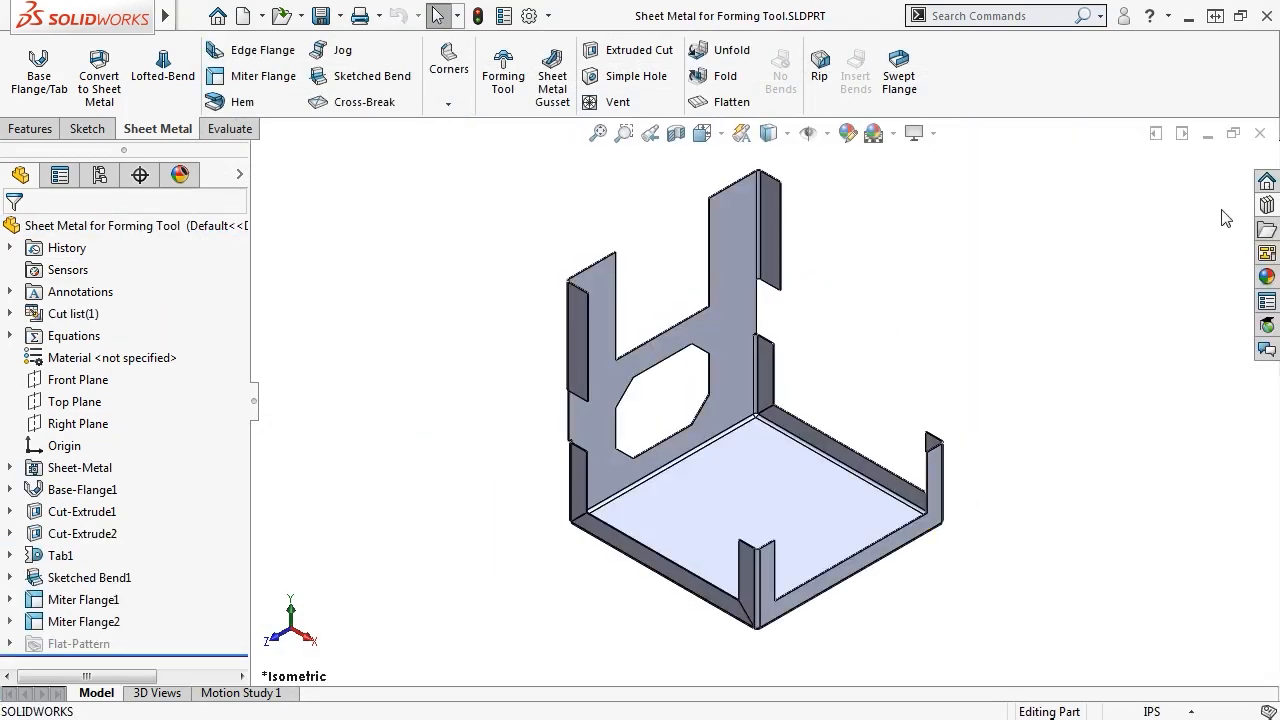
left_click(1266, 206)
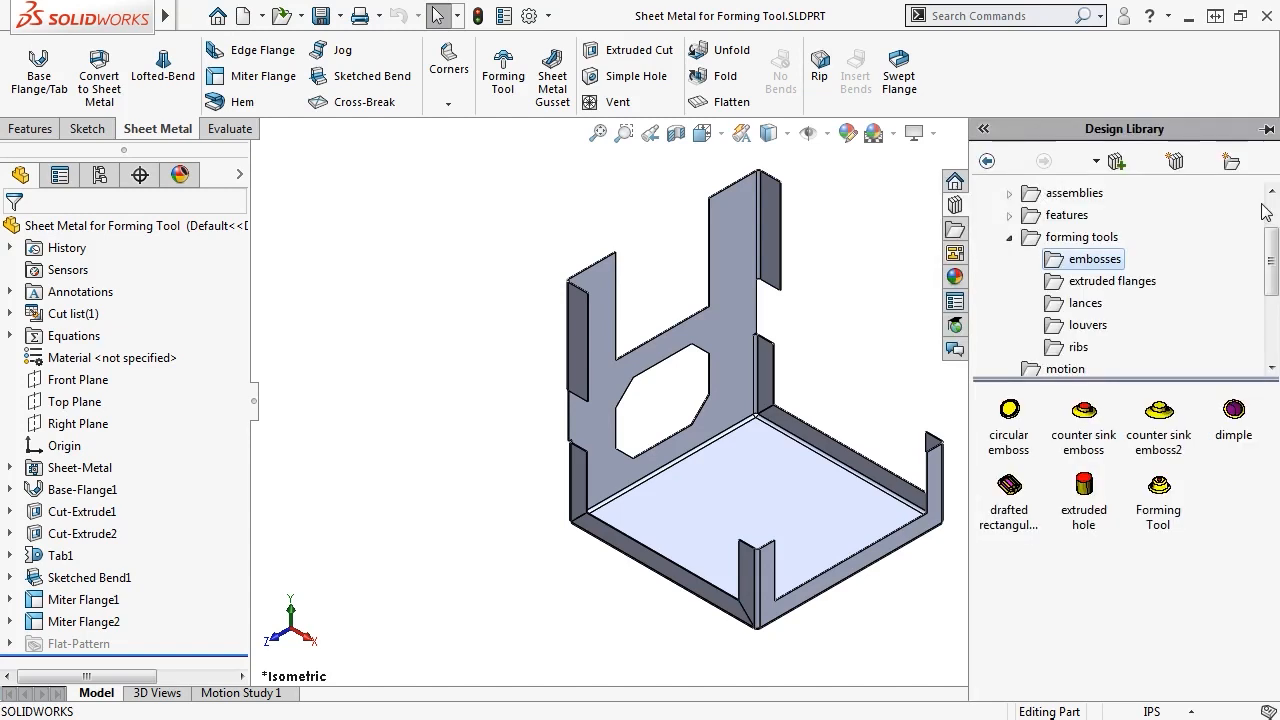
left_click(1170, 502)
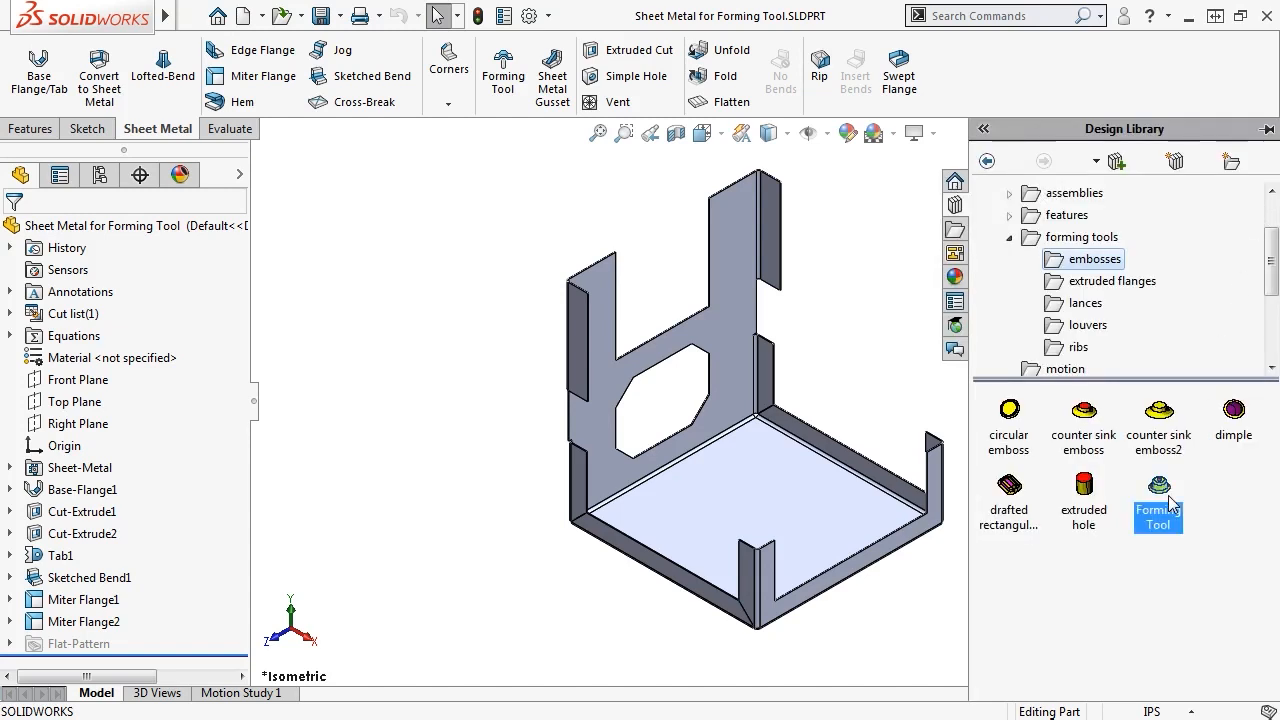
left_click_drag(1170, 502, 765, 470)
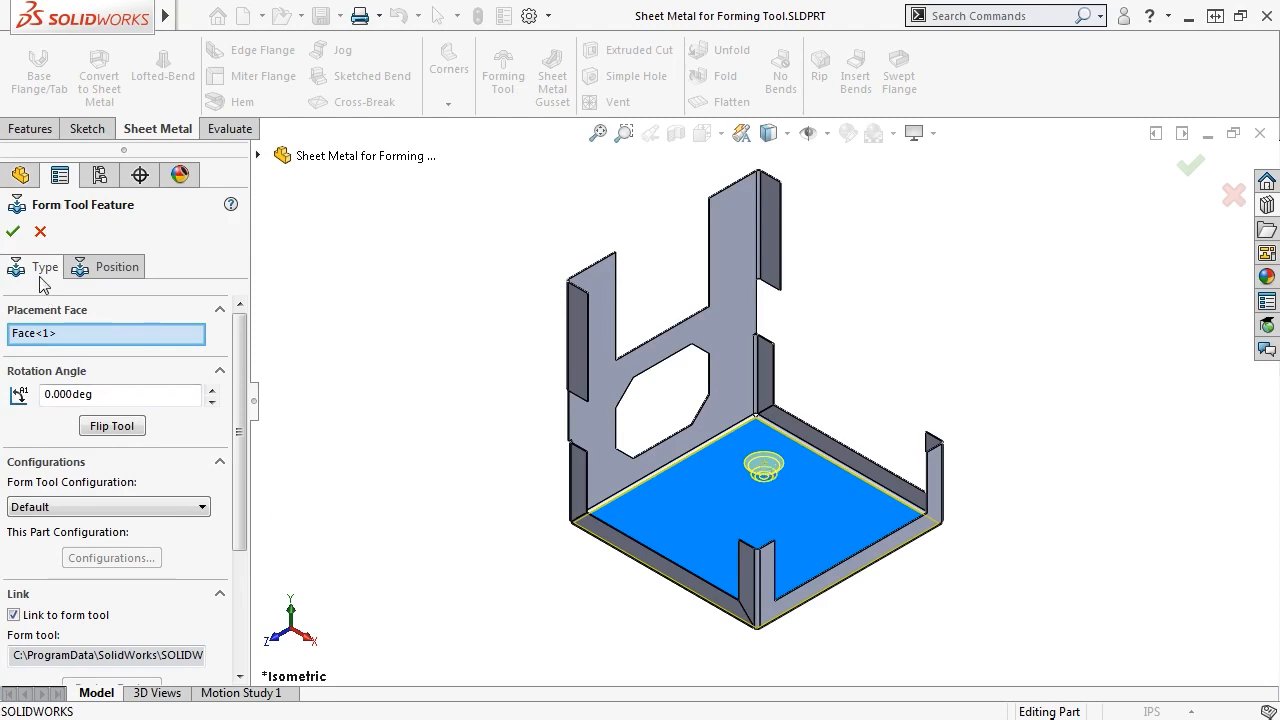
Step: Place three more forming tool position points on the base face to form a rough rectangle with the first
left_click(105, 270)
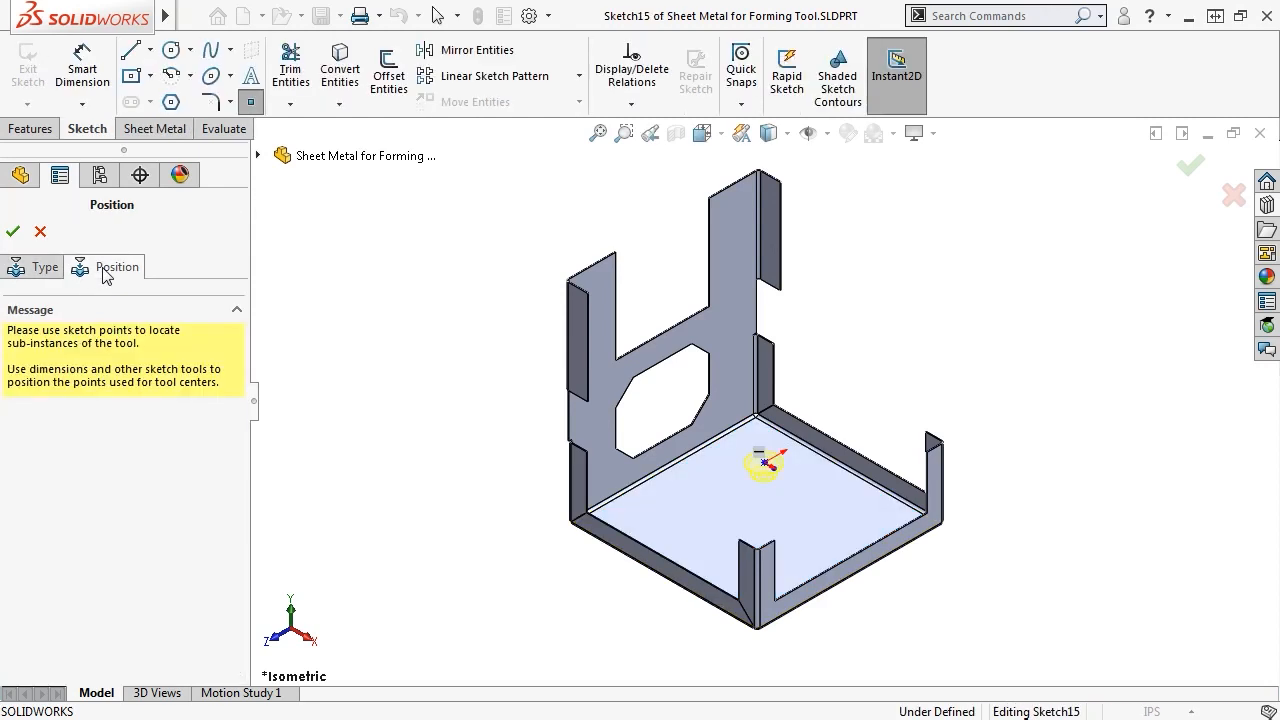
key("ctrl+8")
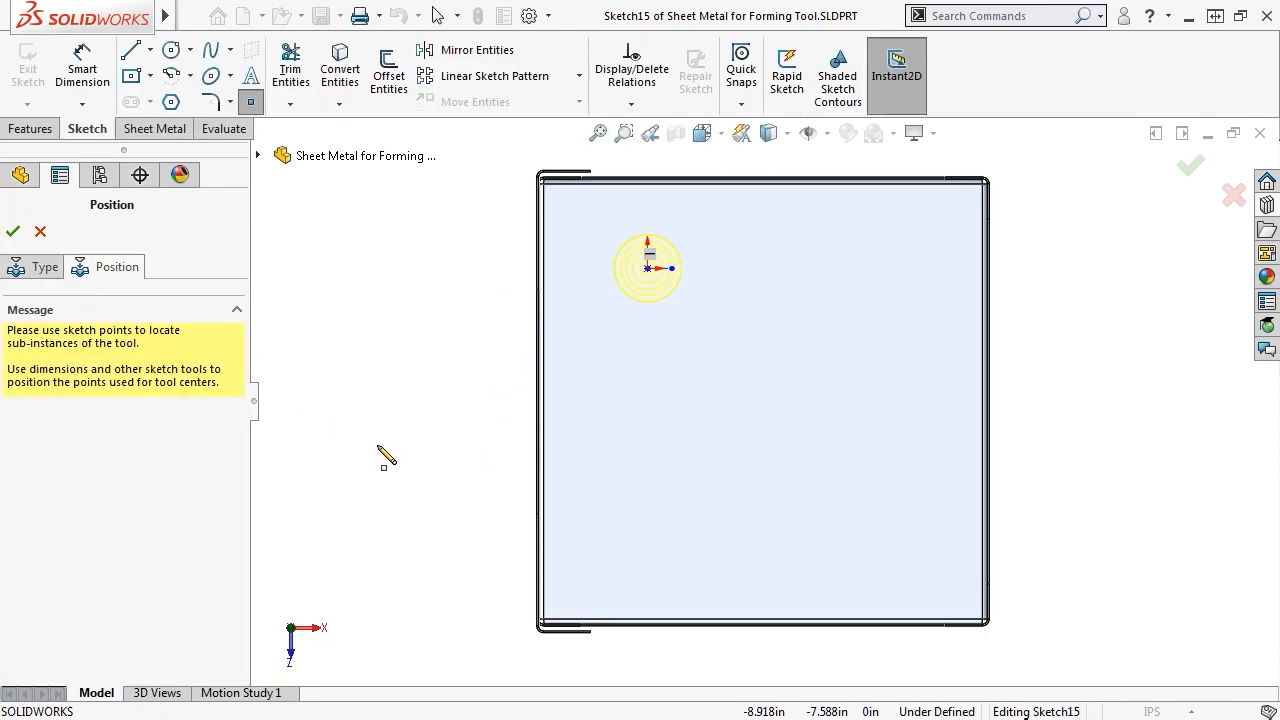
left_click(649, 523)
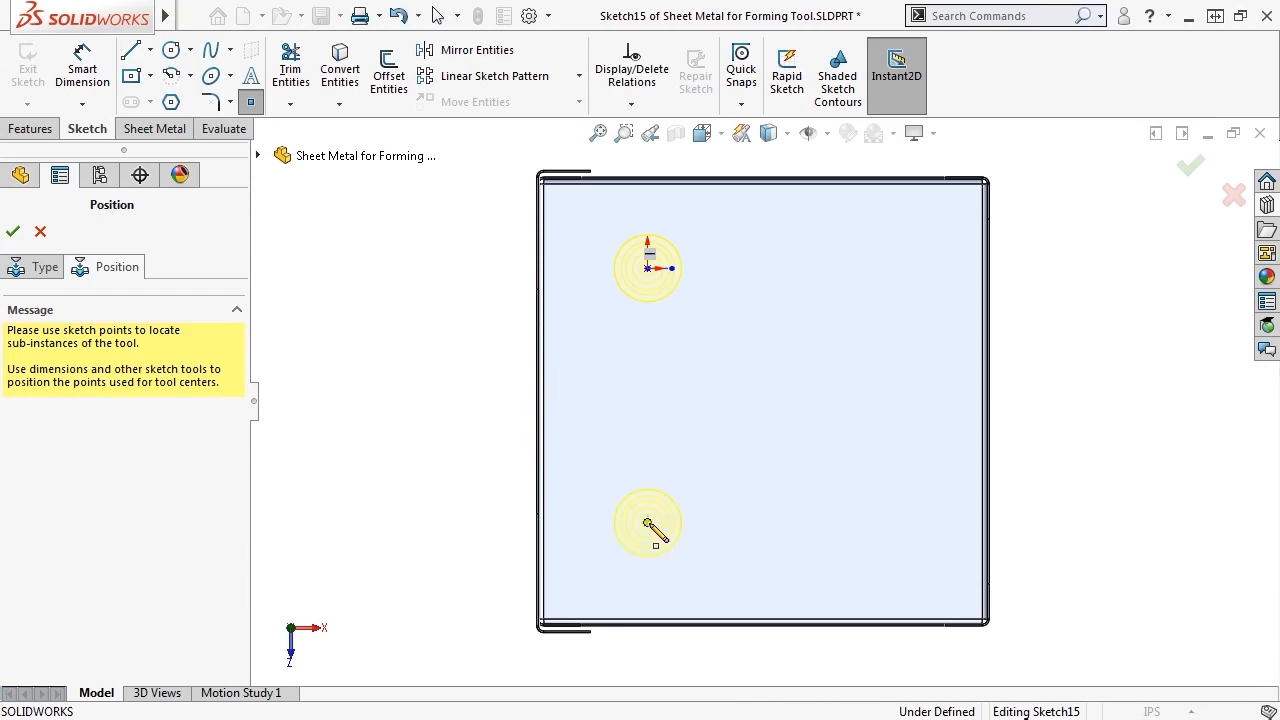
left_click(869, 523)
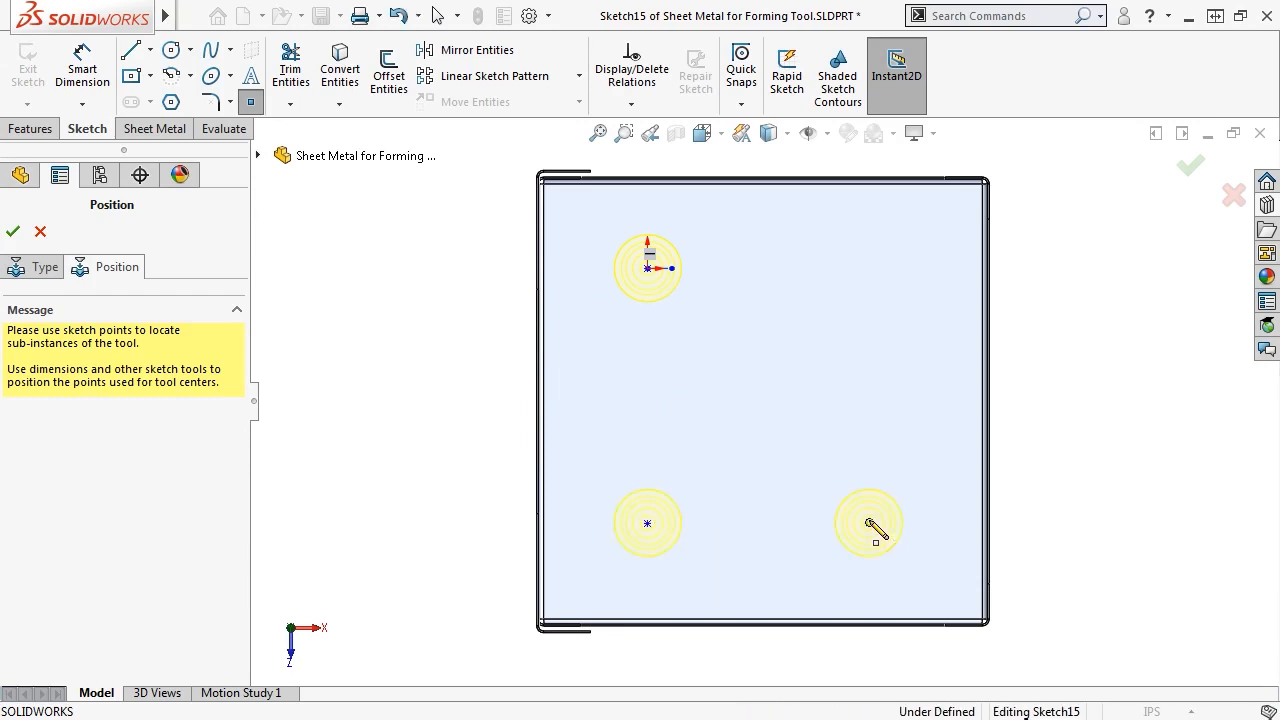
left_click(869, 268)
Step: Dimension the upper-left tool point 1.5 in from the base's left edge and 1.5 in from its upper edge
key("s")
left_click(827, 404)
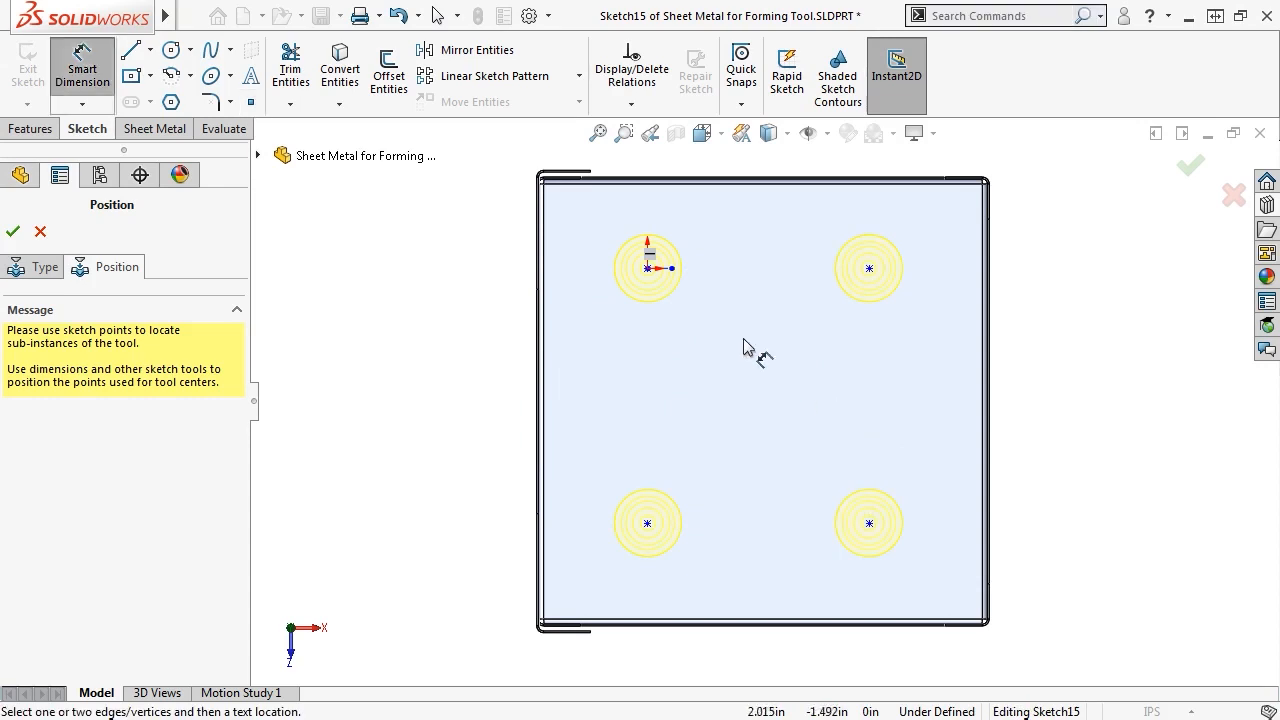
left_click(649, 269)
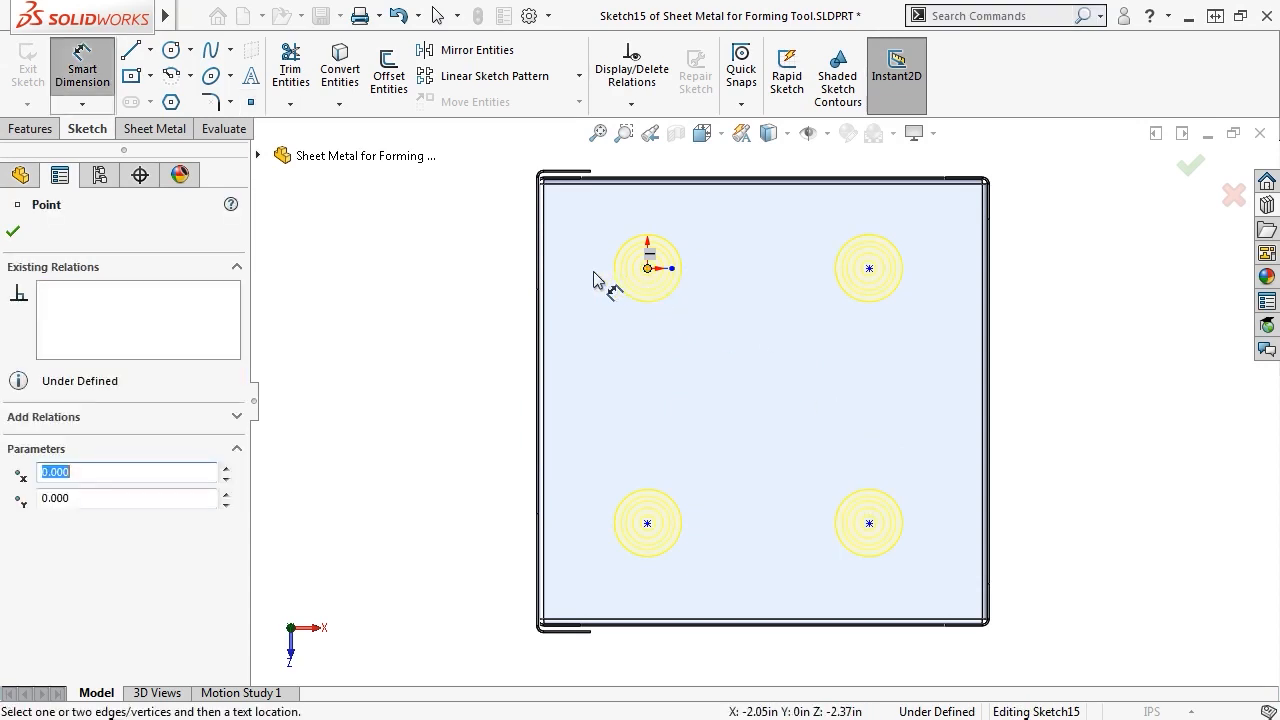
left_click(540, 265)
left_click(607, 163)
type("1.5")
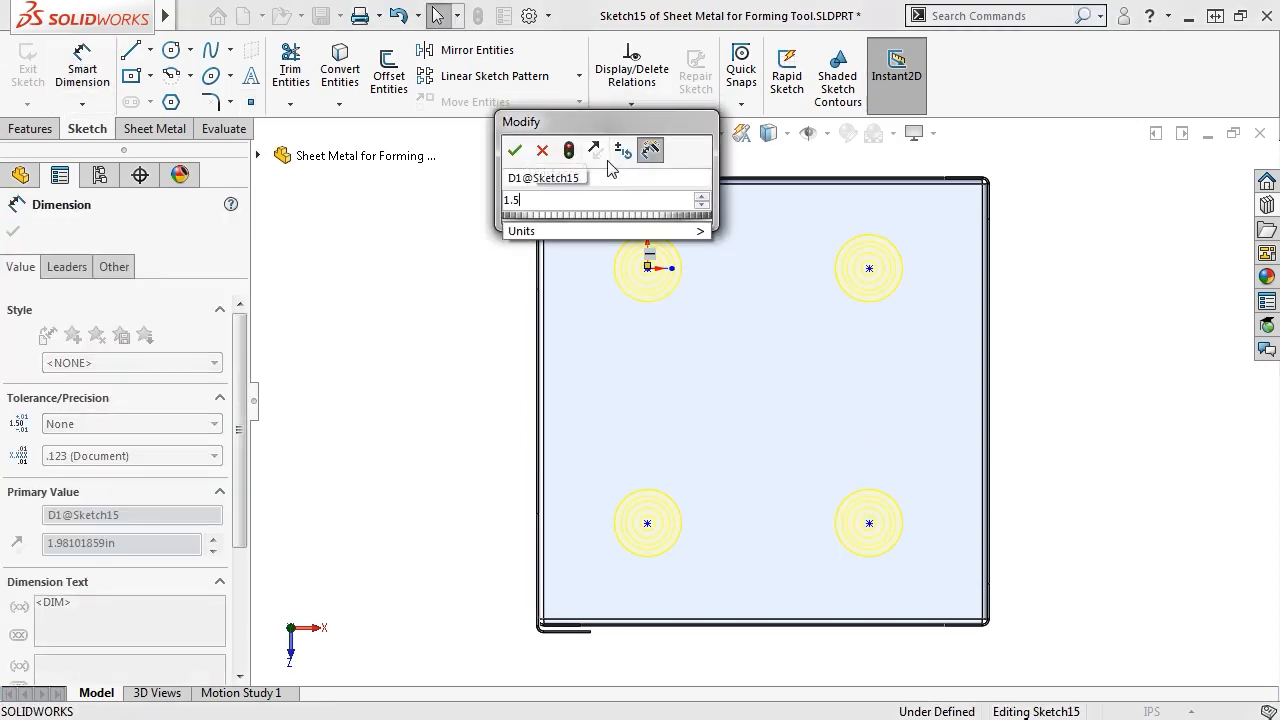
key("Return")
left_click(620, 268)
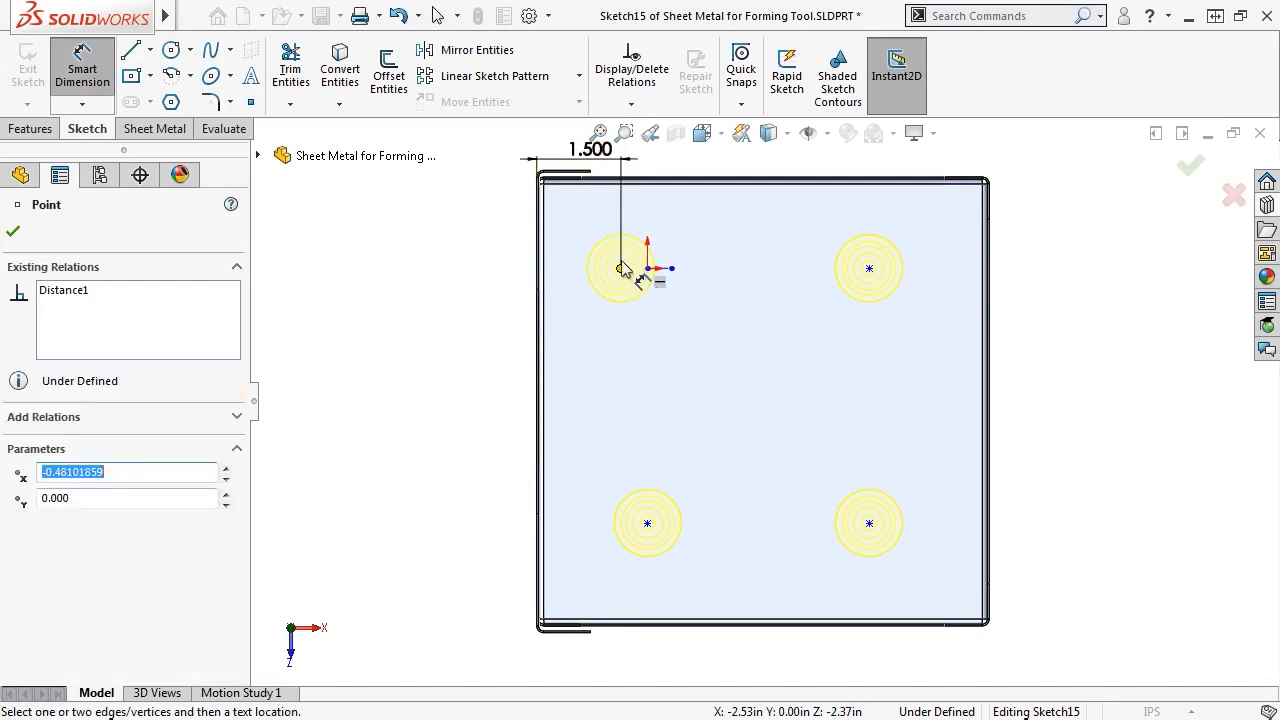
left_click(645, 185)
left_click(520, 200)
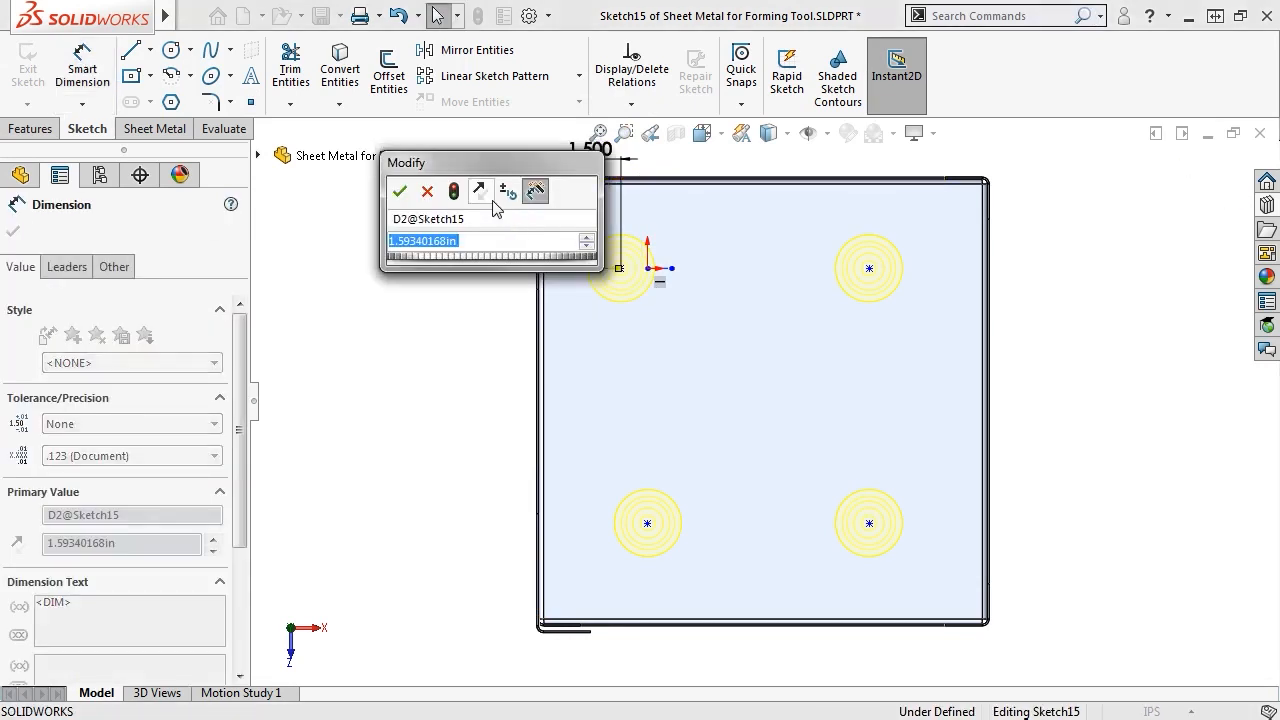
type("1.5")
key("Return")
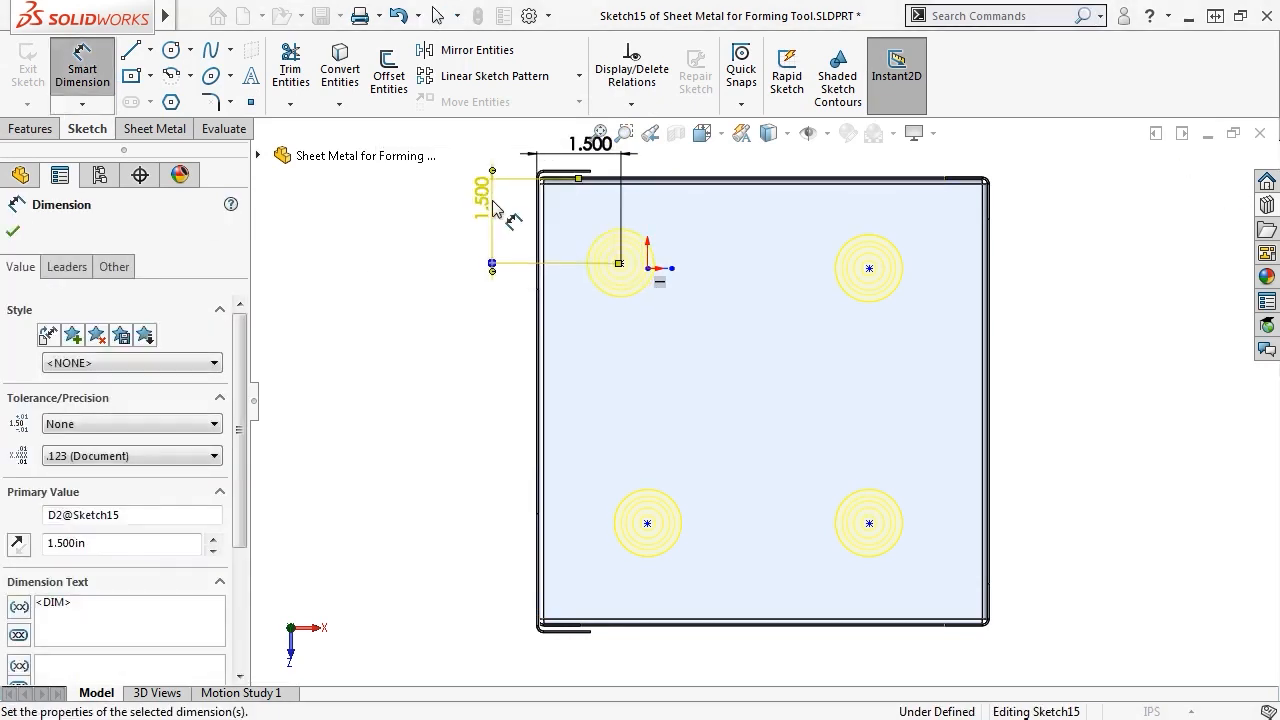
Step: Dimension the upper-right tool point 1.5 in from the base's right edge and the lower-right point 1.5 in from its lower edge
left_click(869, 270)
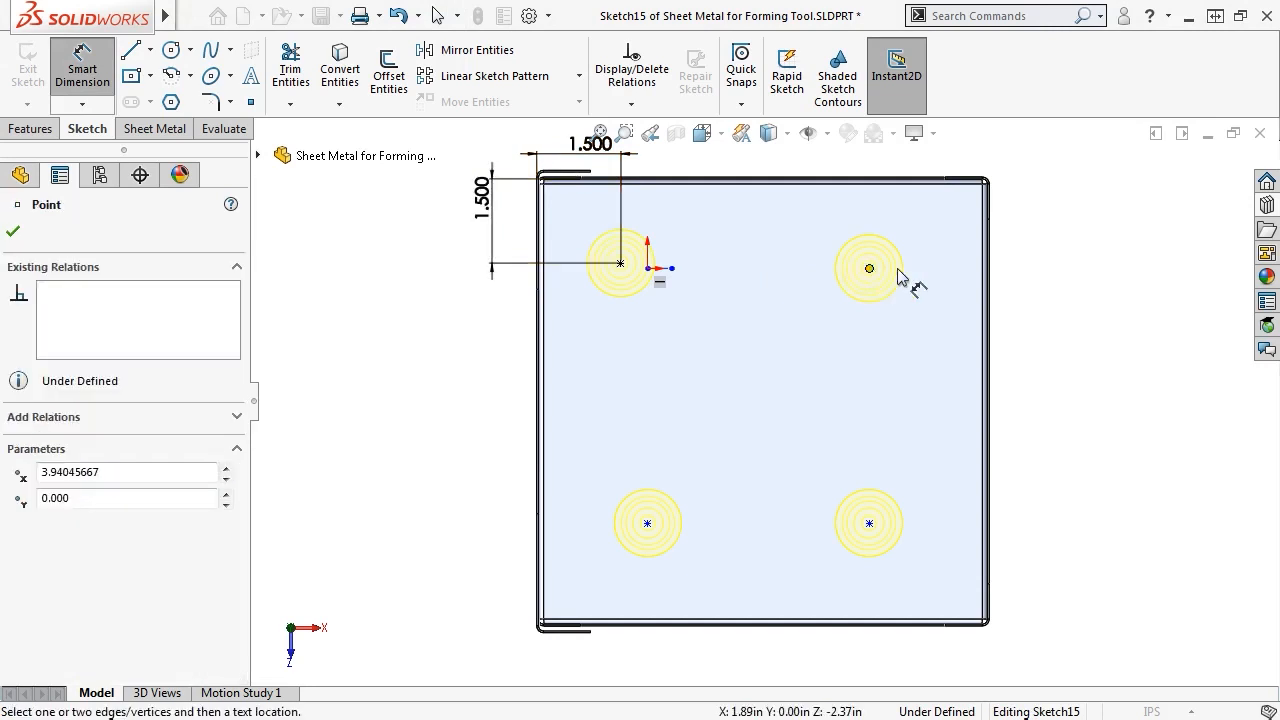
left_click(984, 272)
left_click(955, 165)
type("1.5")
key("Return")
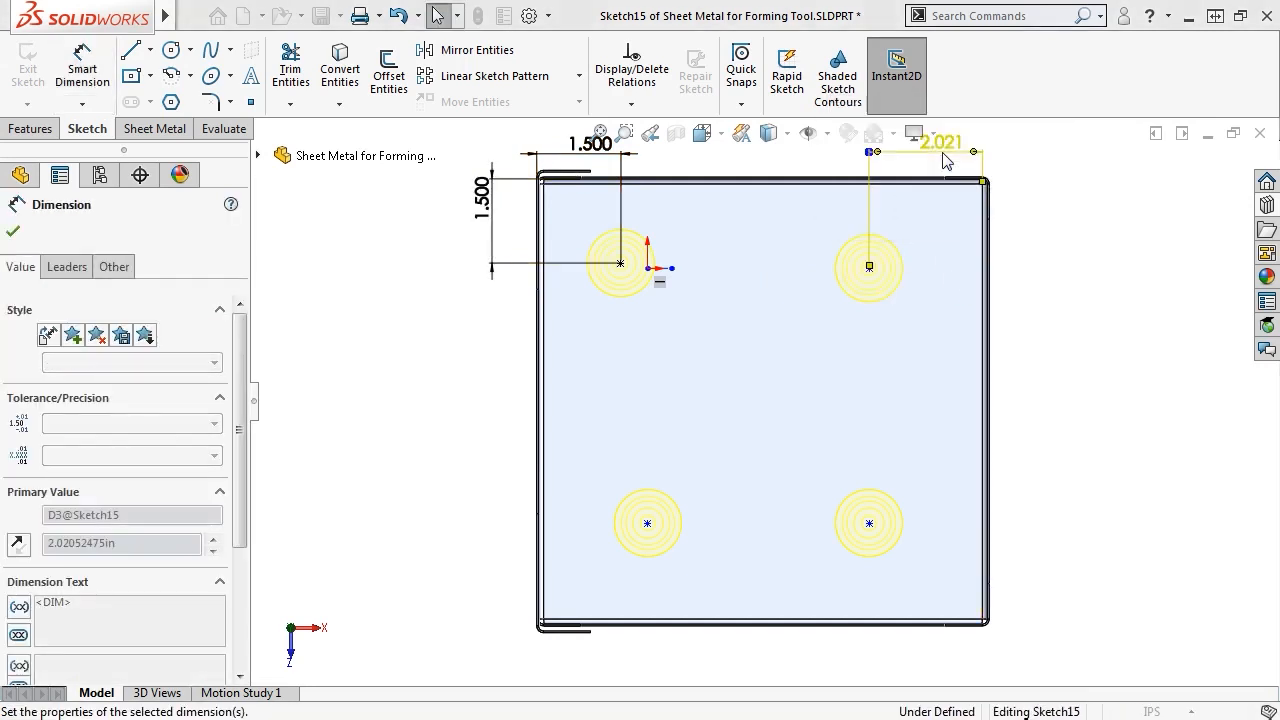
left_click(869, 523)
left_click(883, 622)
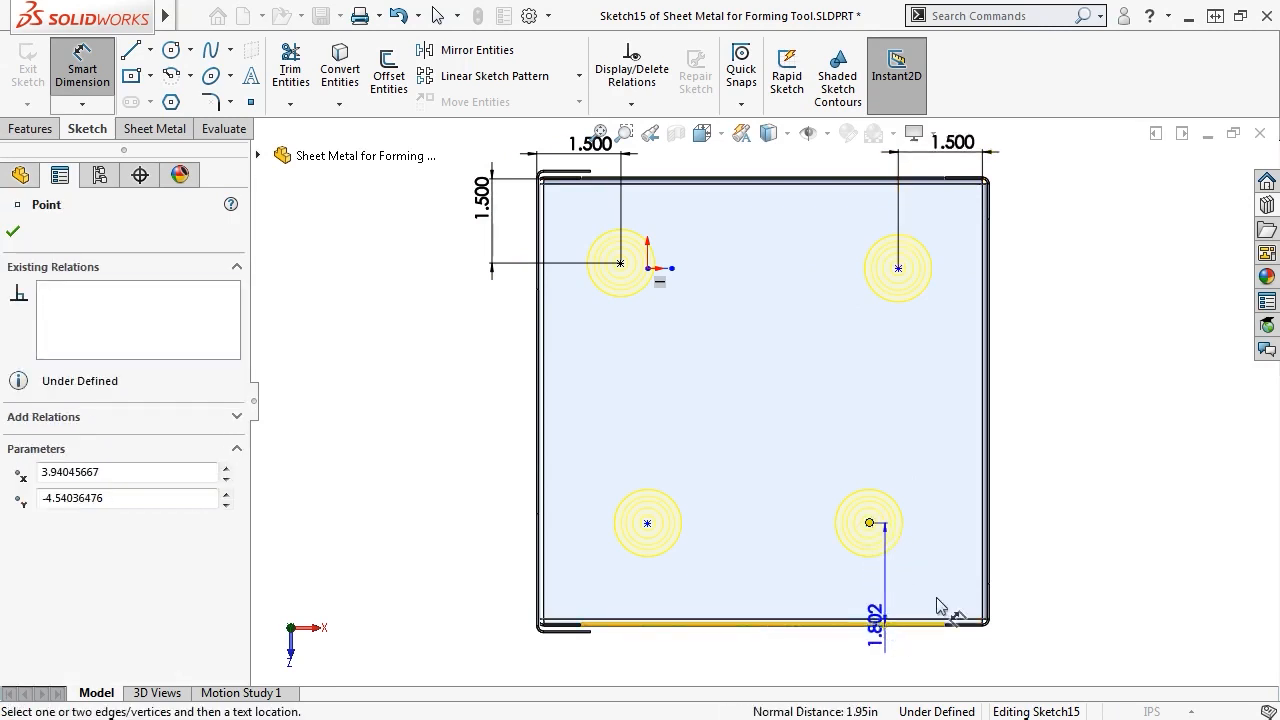
left_click(1095, 555)
type("1.5")
key("Return")
key("Escape")
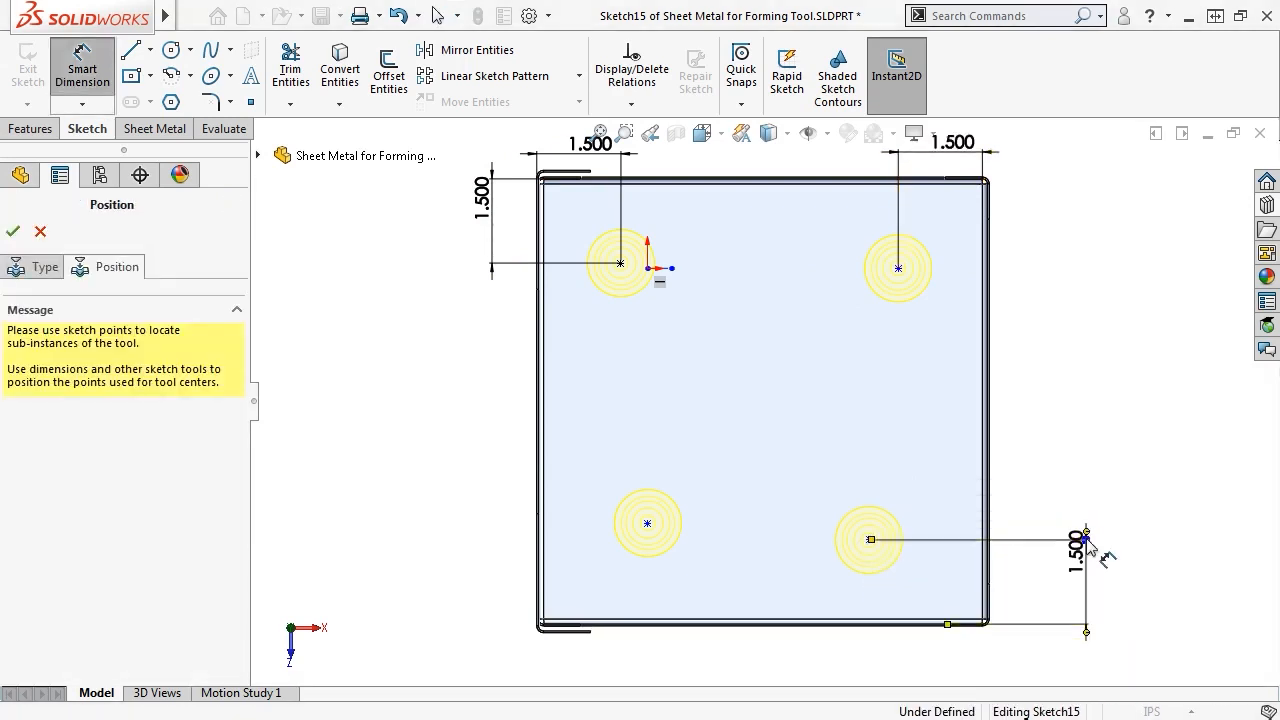
Step: Add horizontal relations between the two upper tool points and between the two lower tool points
left_click(900, 270)
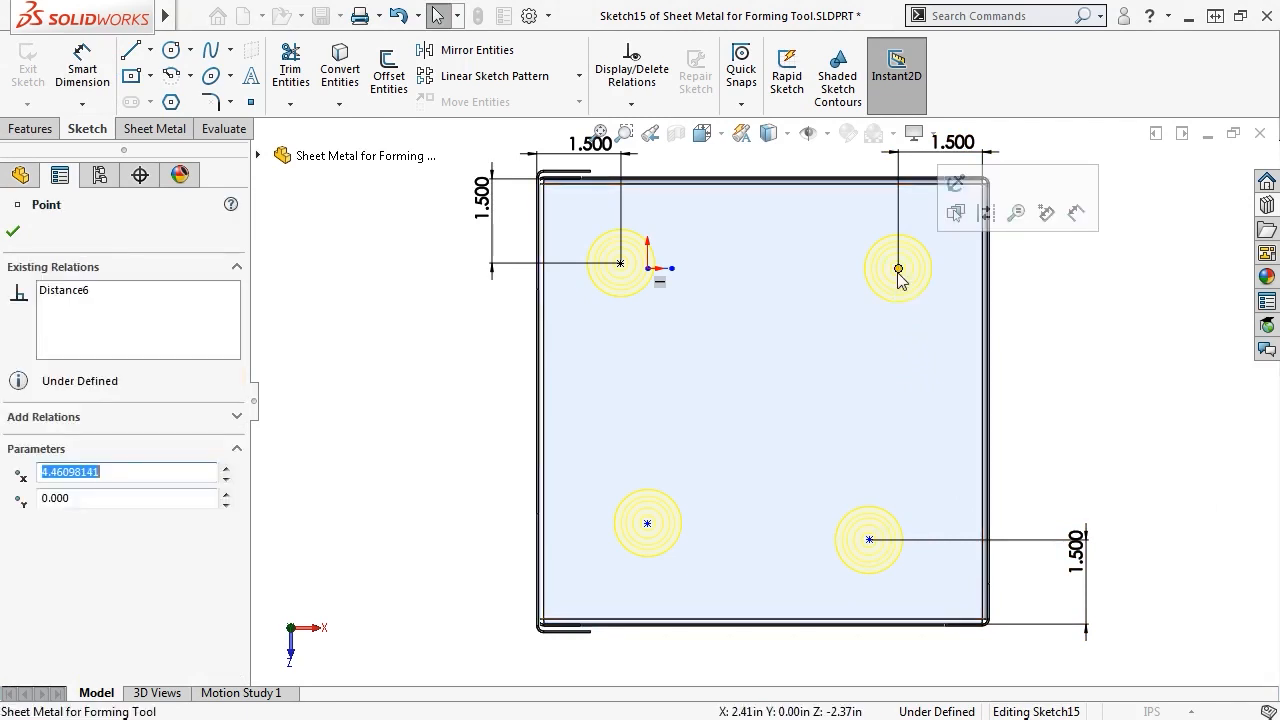
left_click(620, 265, "ctrl")
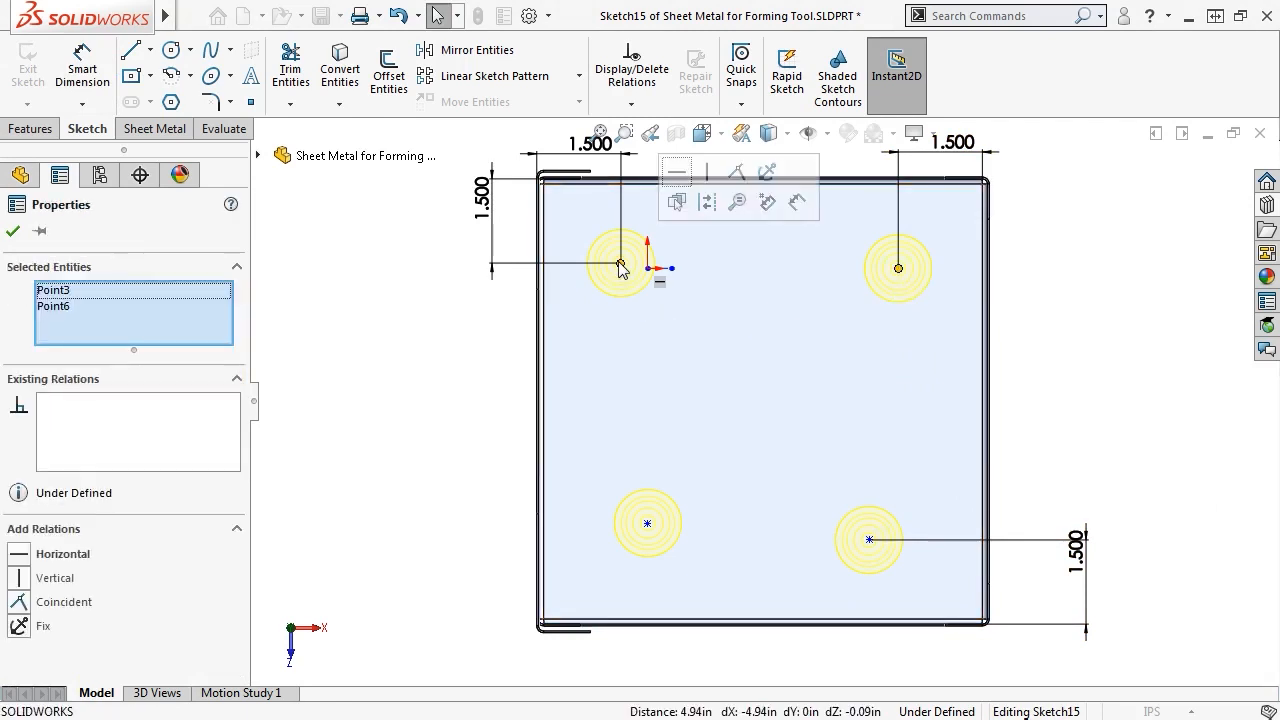
left_click(677, 176)
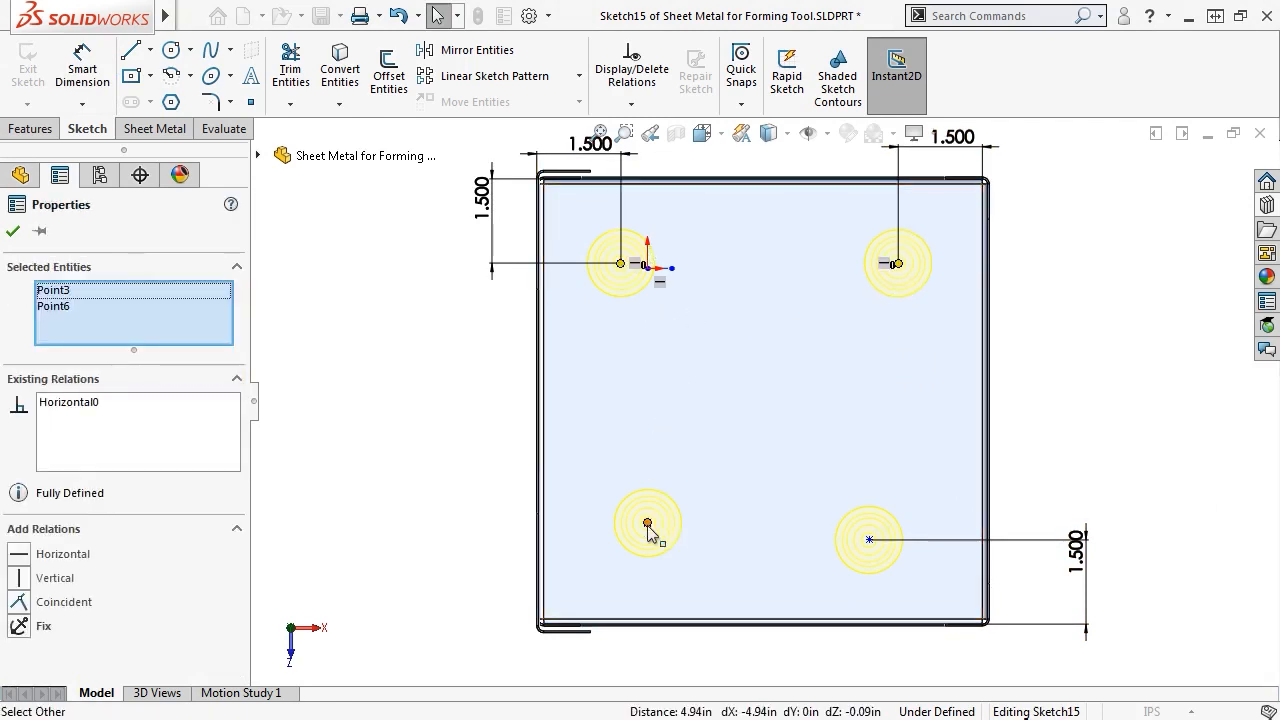
left_click(649, 525)
left_click(869, 541, "ctrl")
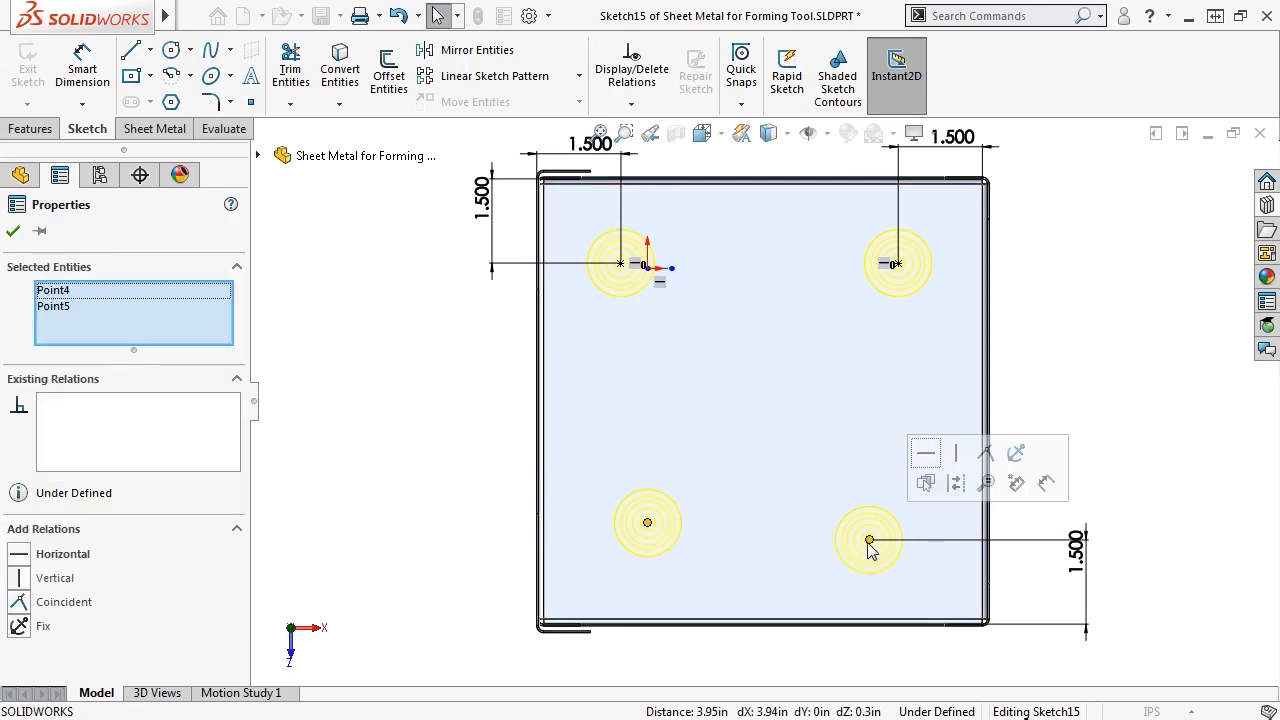
left_click(928, 455)
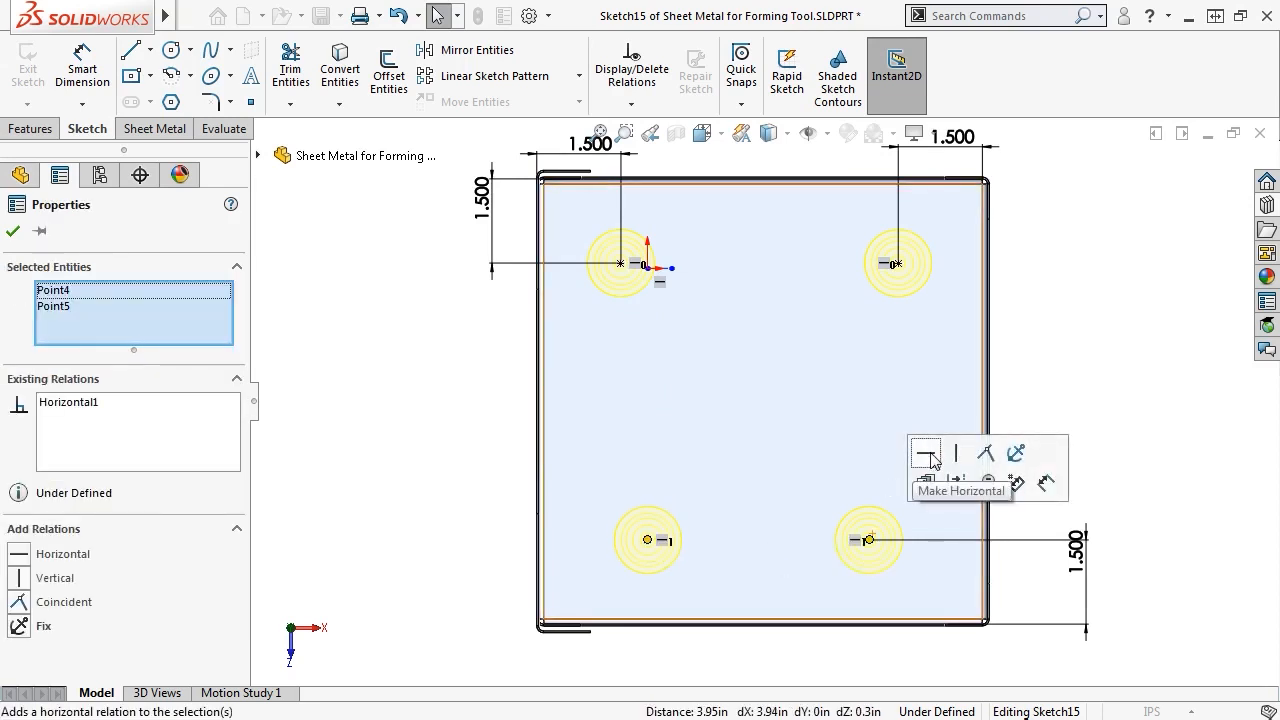
Step: Add vertical relations between the two left tool points and between the two right ones, and finish the forming tool feature
left_click(621, 265)
left_click(648, 540, "ctrl")
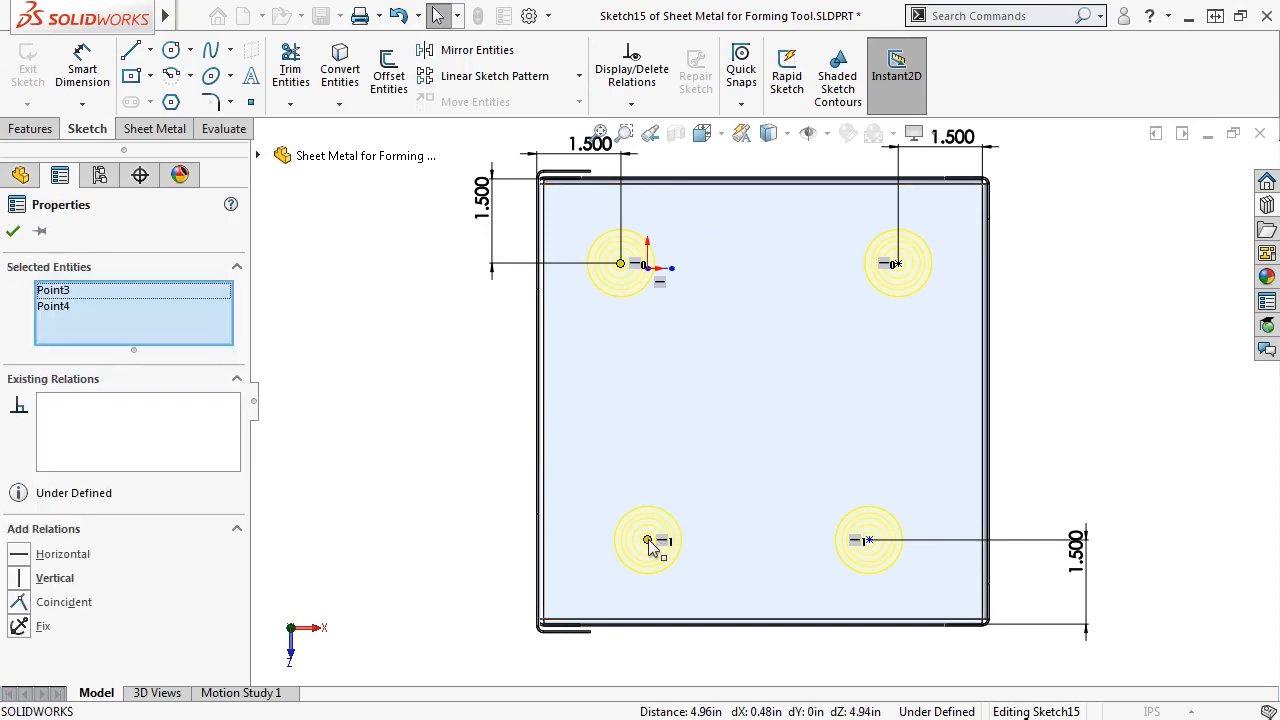
left_click(737, 451)
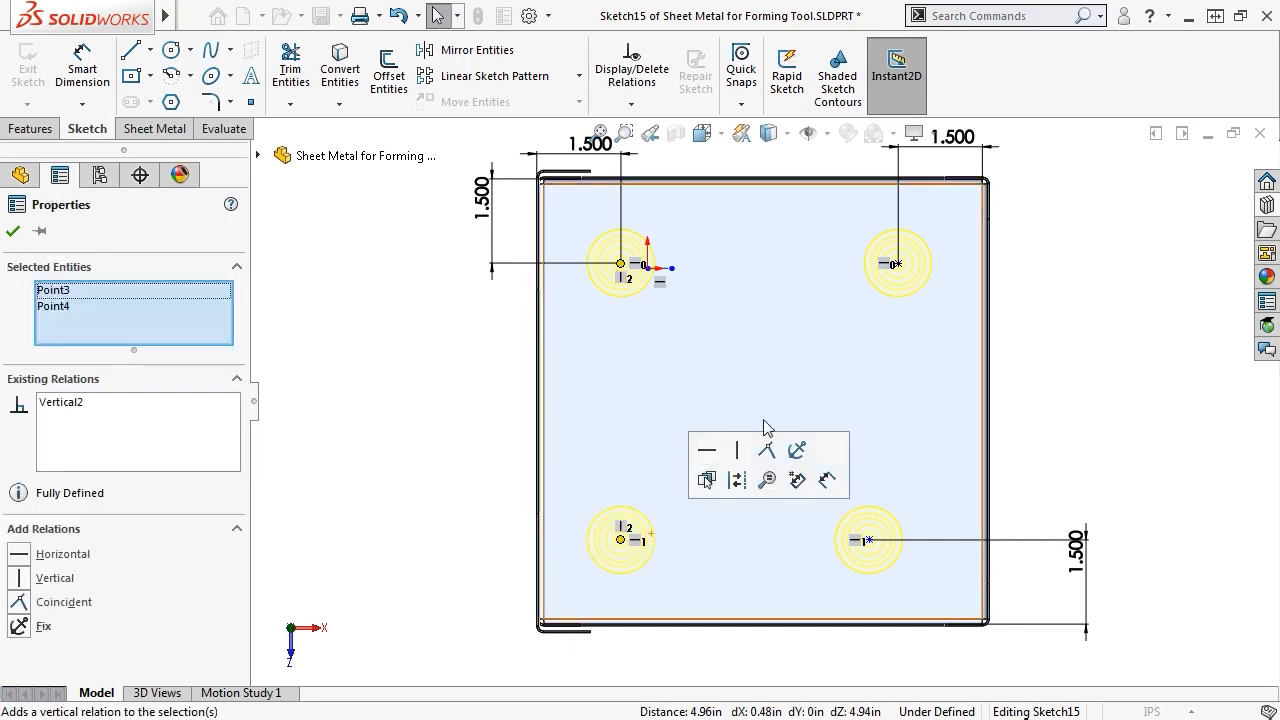
left_click(897, 265)
left_click(869, 540, "ctrl")
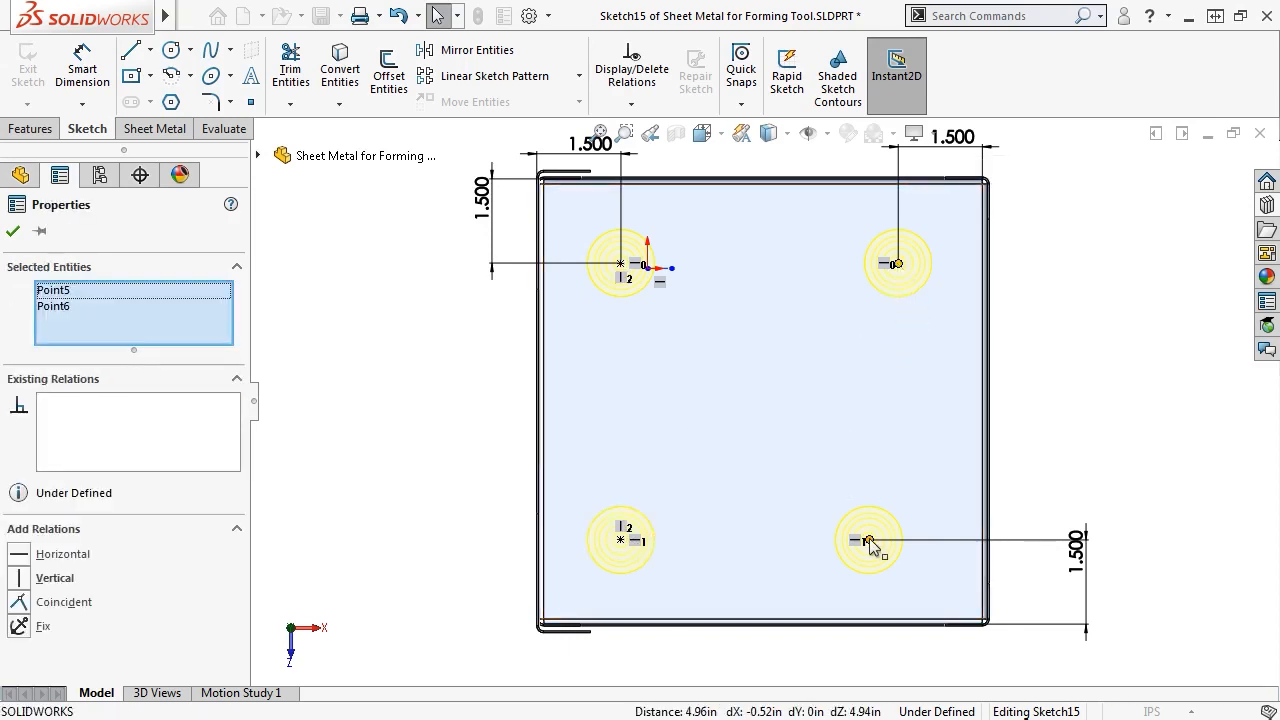
left_click(957, 450)
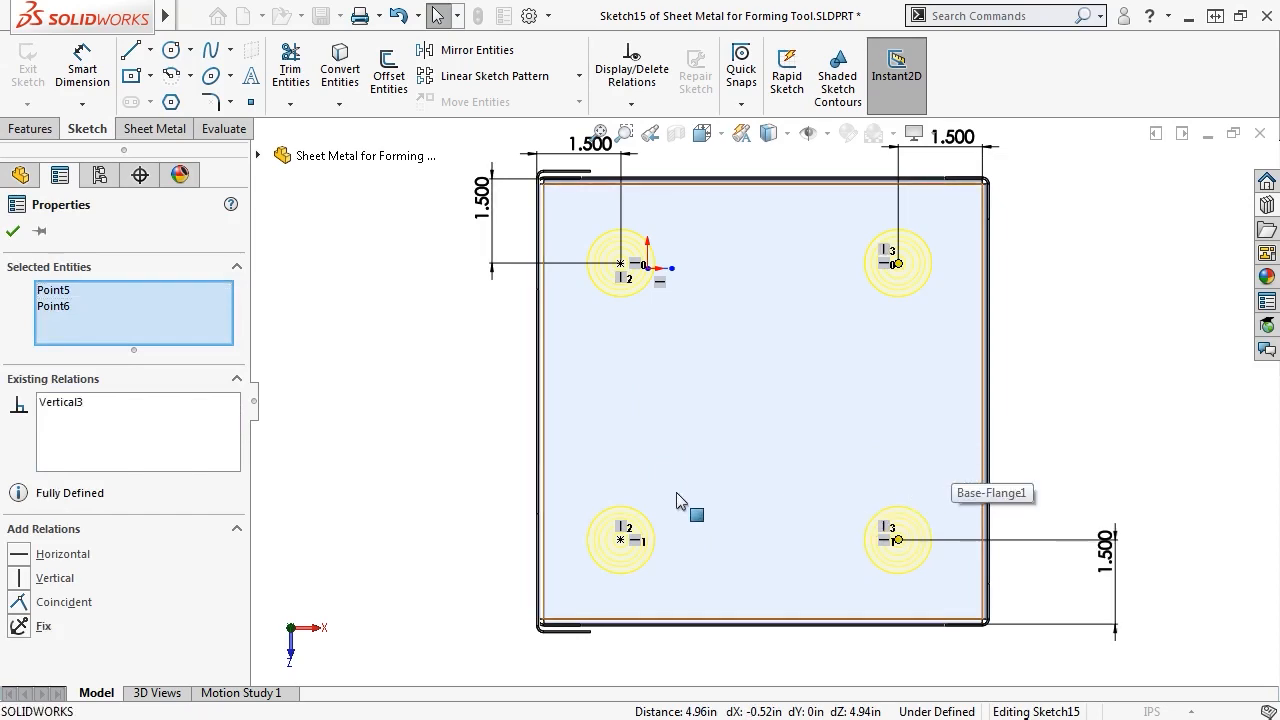
left_click(13, 231)
left_click(13, 231)
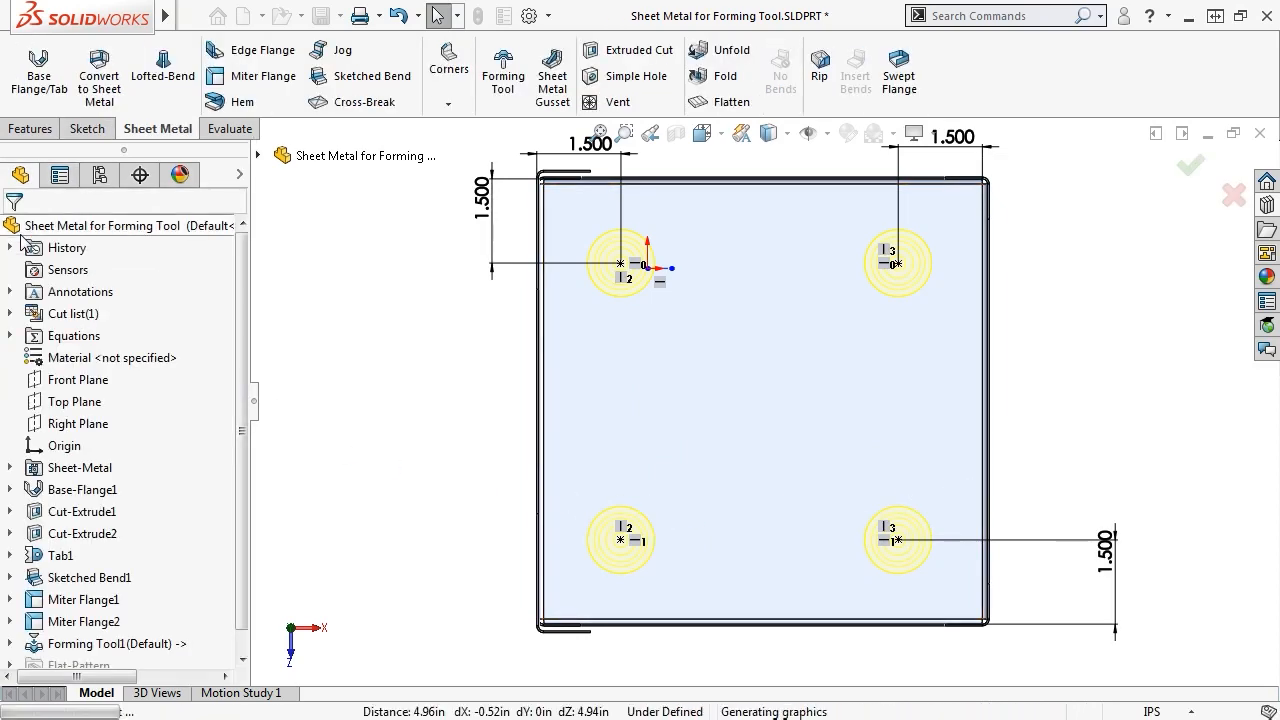
key("ctrl+7")
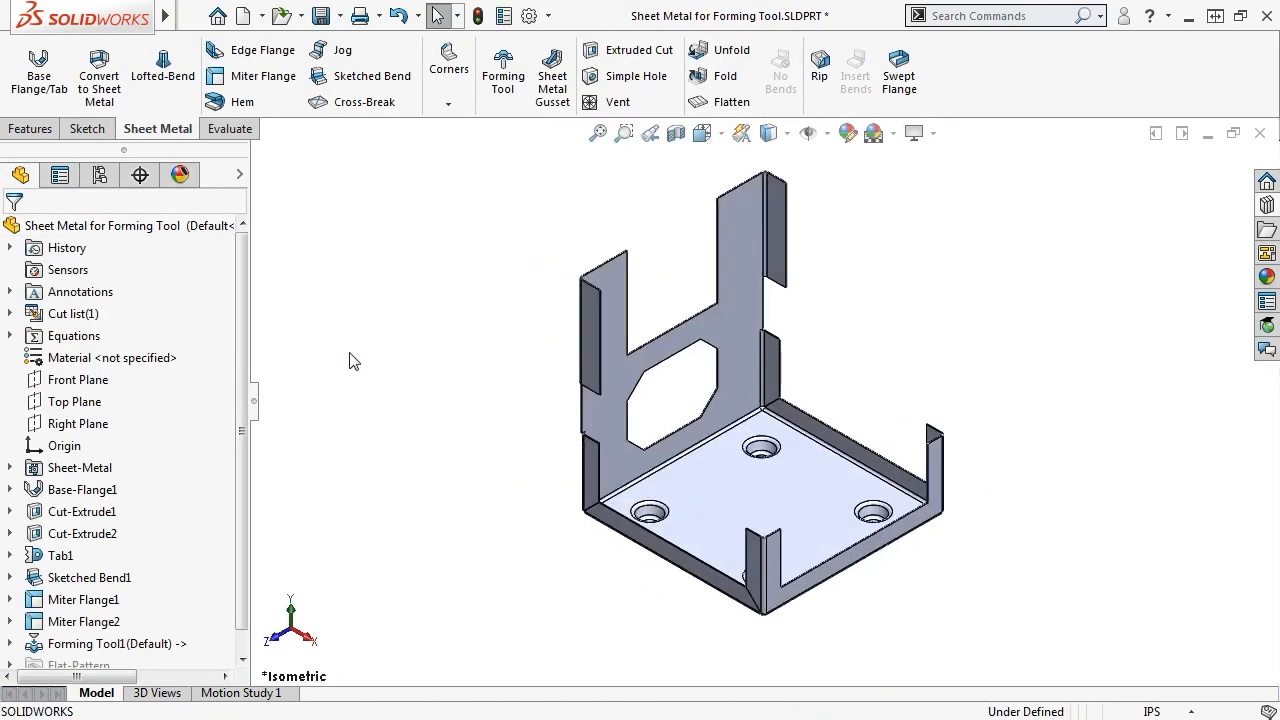